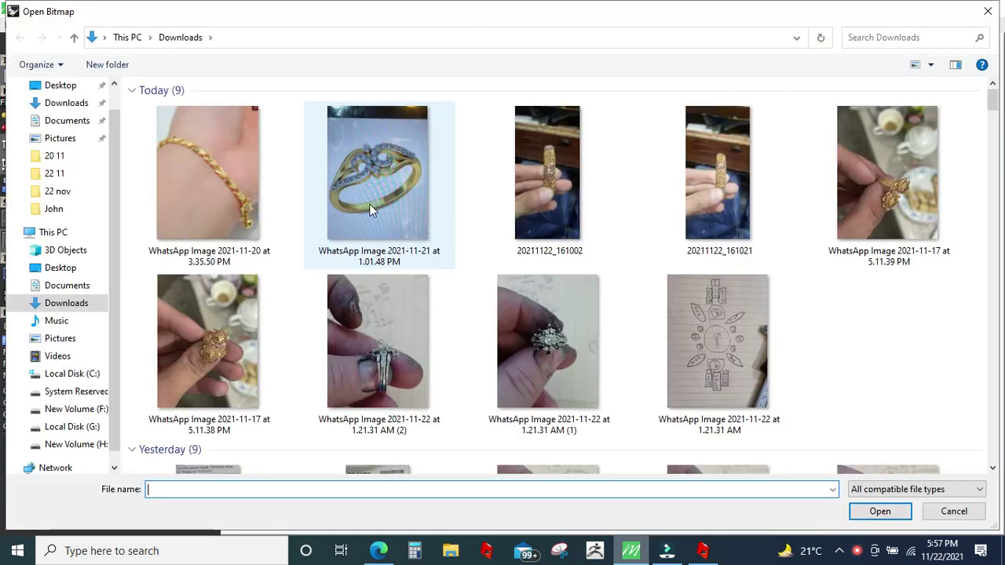
# Step: Place the ring photo as a picture frame with its first corner at 0,0,0
pyautogui.doubleClick(374, 210)
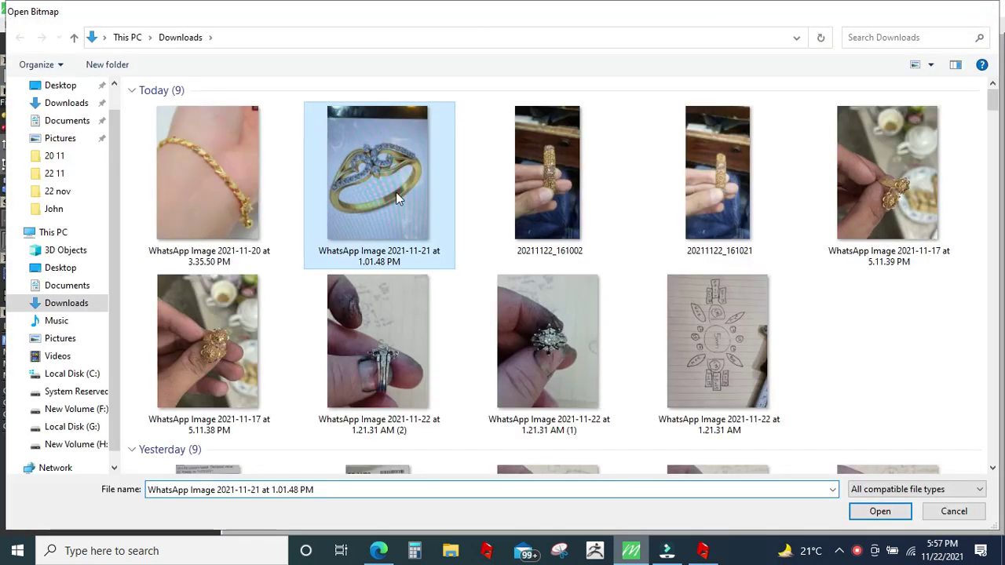
pyautogui.write('0,0,0')
pyautogui.press('Return')
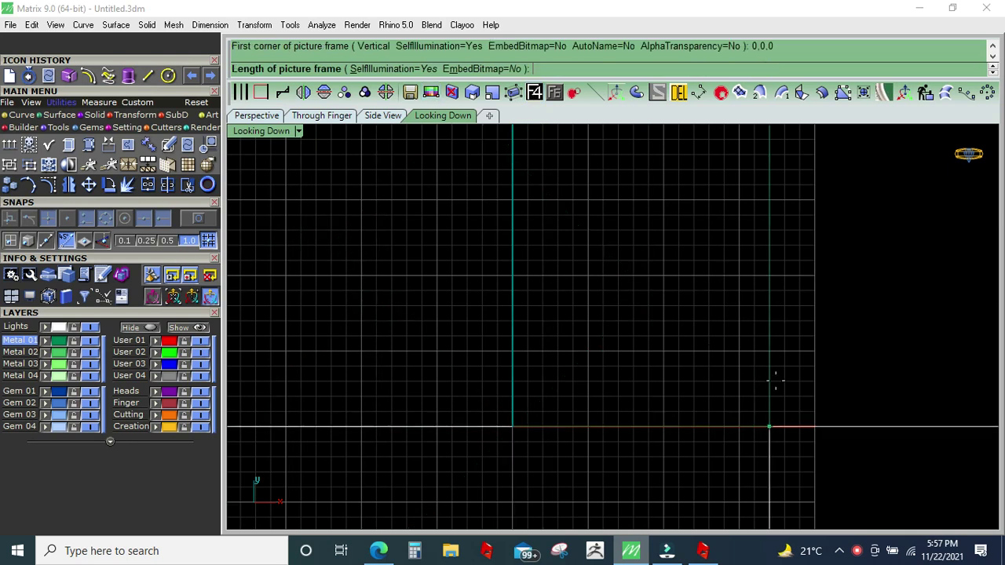
pyautogui.click(813, 397)
pyautogui.click(608, 310)
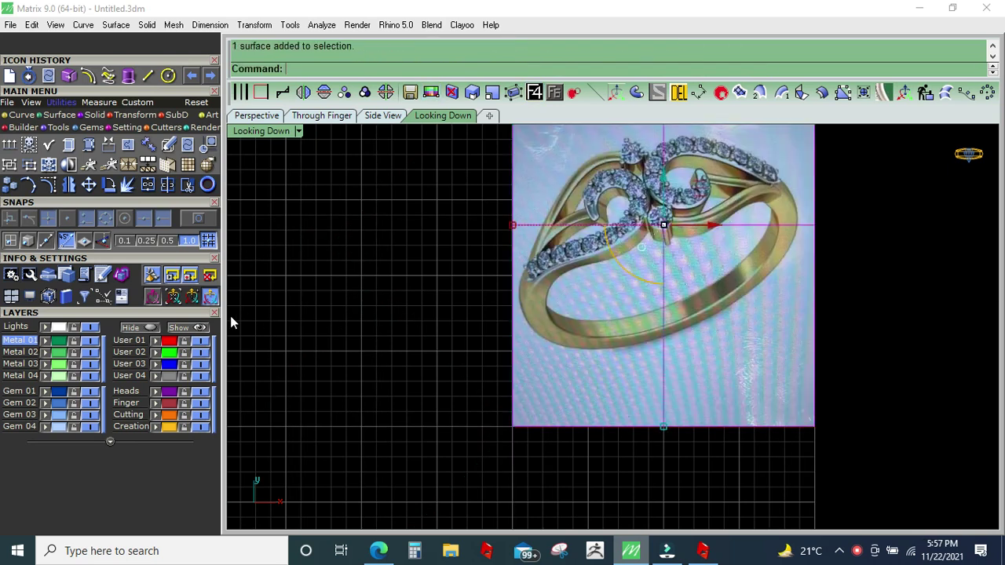
# Step: Deselect the picture and start an Interp Curve on layer User 03
pyautogui.press('Escape')
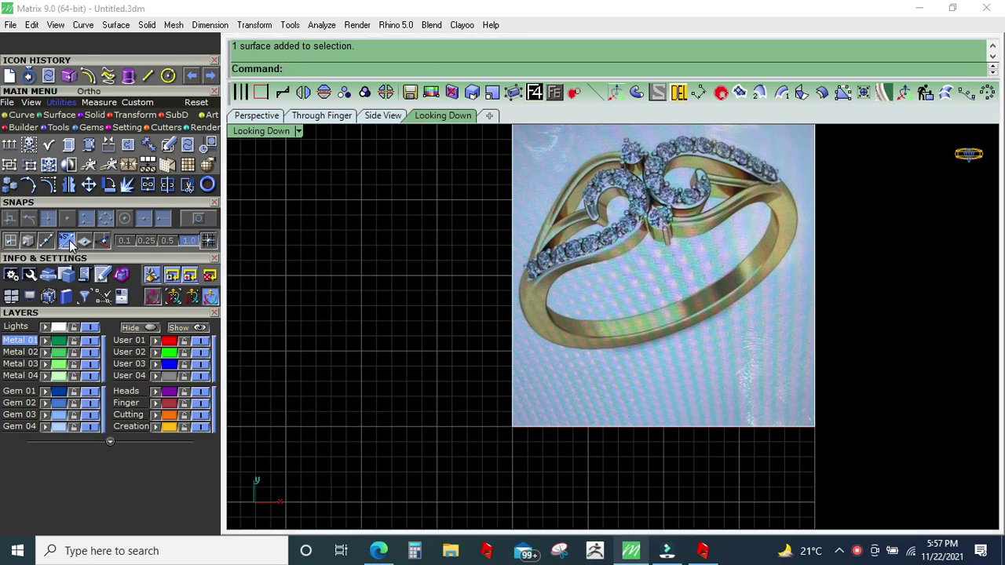
pyautogui.click(22, 114)
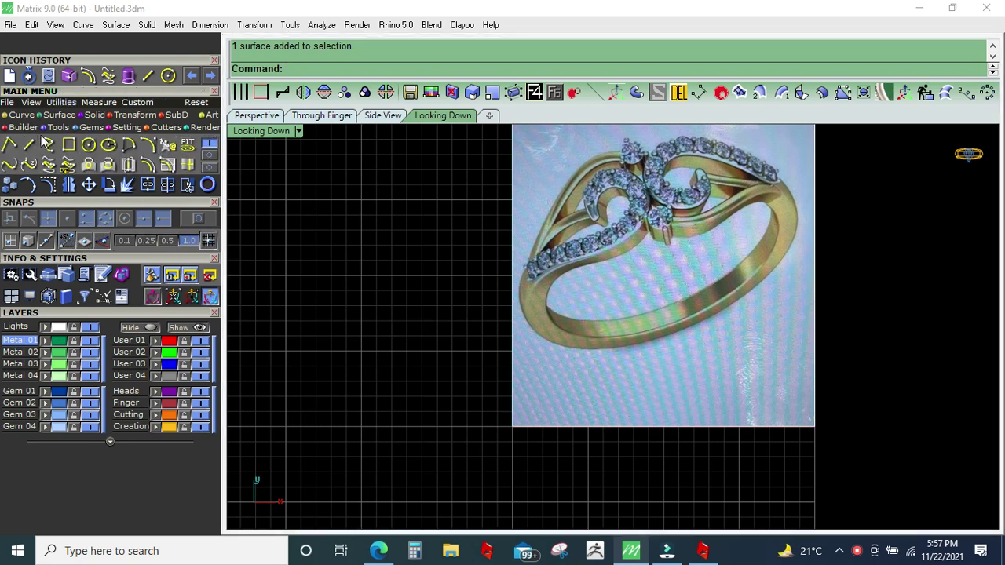
pyautogui.click(48, 144)
pyautogui.click(130, 363)
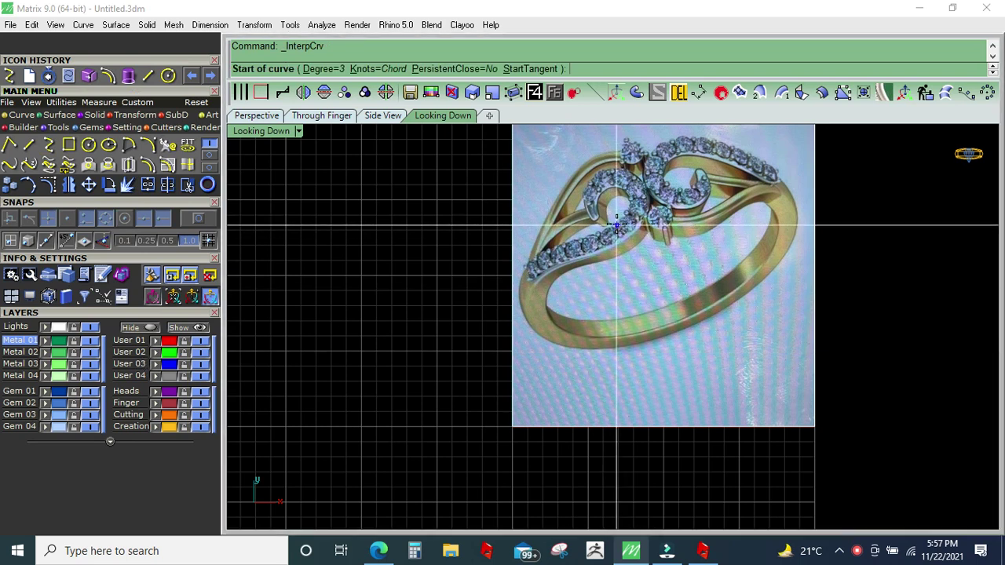
# Step: Trace the swirl's outer edge from its tip, over the top and down the right side
pyautogui.scroll(2, 589, 249)
pyautogui.scroll(2, 589, 250)
pyautogui.scroll(1, 589, 249)
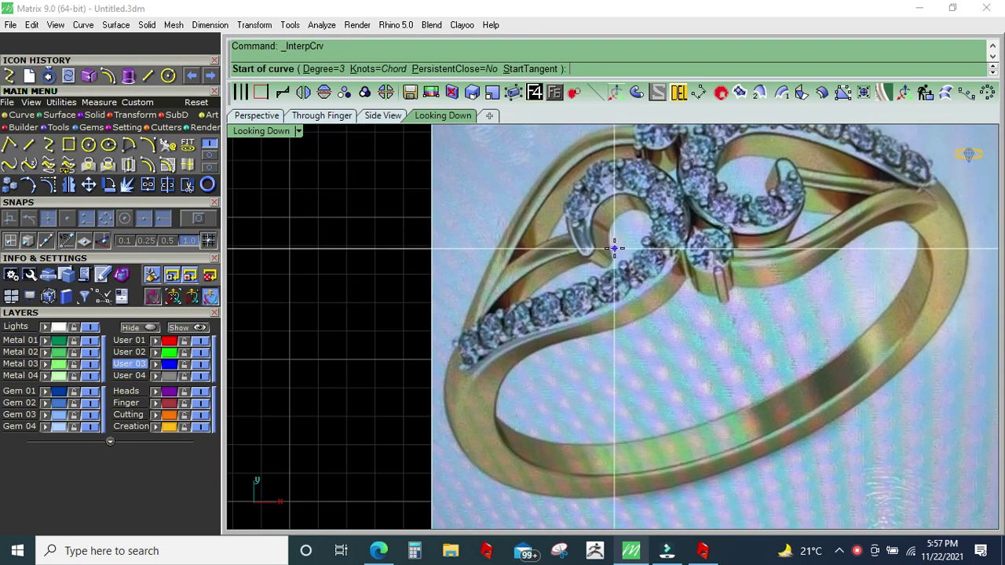
pyautogui.scroll(1, 582, 253)
pyautogui.click(574, 255)
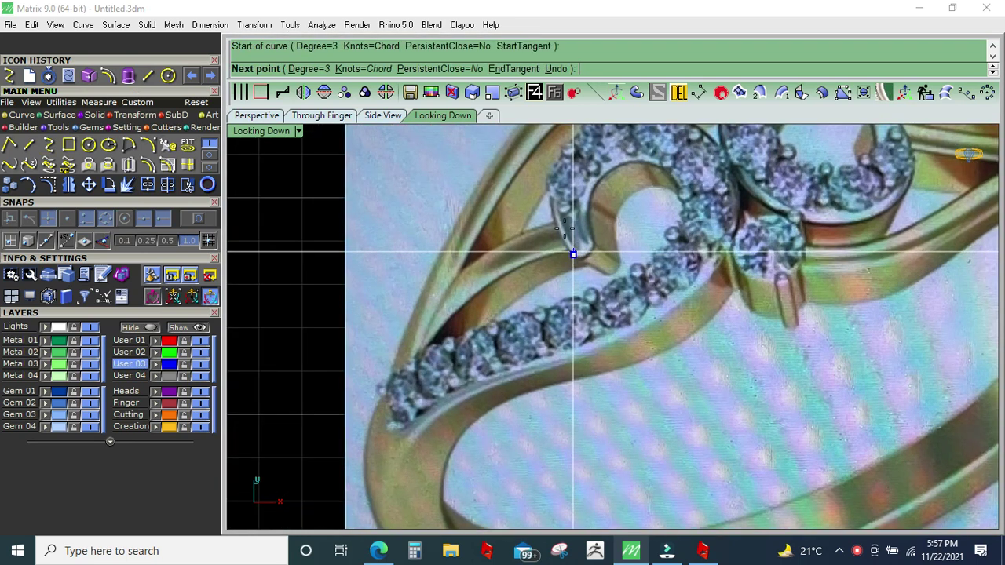
pyautogui.scroll(1, 574, 255)
pyautogui.click(546, 207)
pyautogui.scroll(1, 546, 206)
pyautogui.moveTo(553, 273); pyautogui.dragTo(552, 334, button='right')
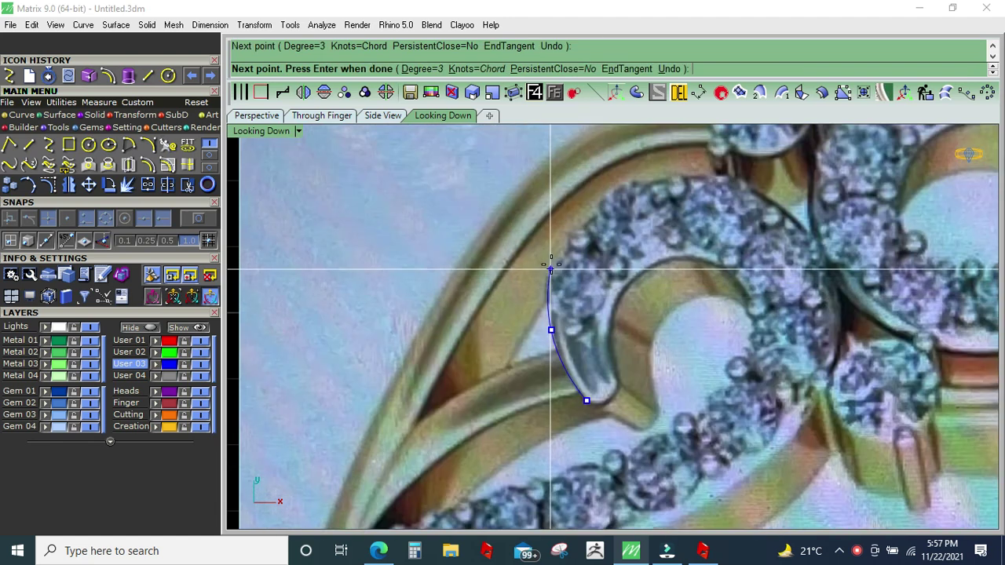
pyautogui.click(554, 259)
pyautogui.click(626, 182)
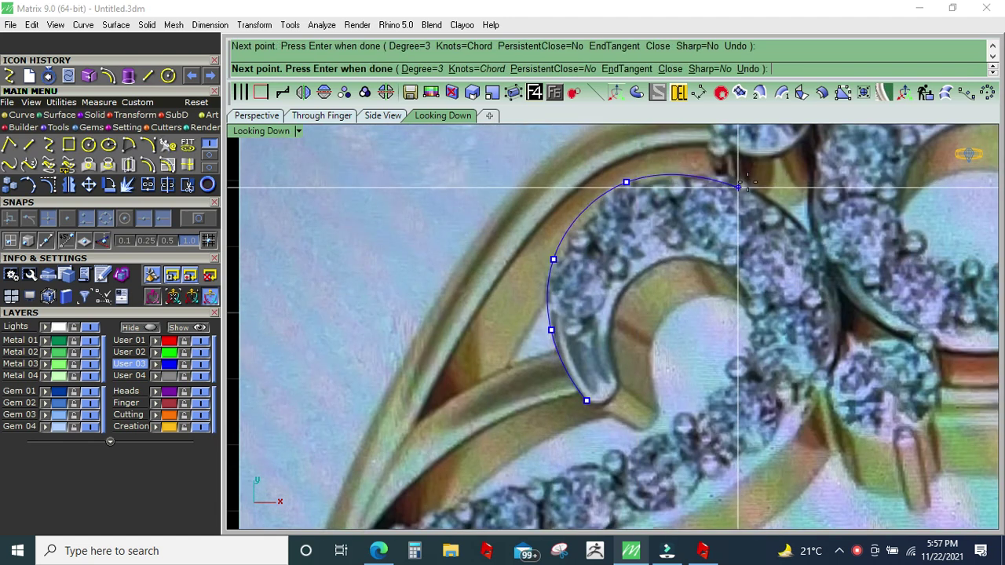
pyautogui.press('Down')
pyautogui.press('Right')
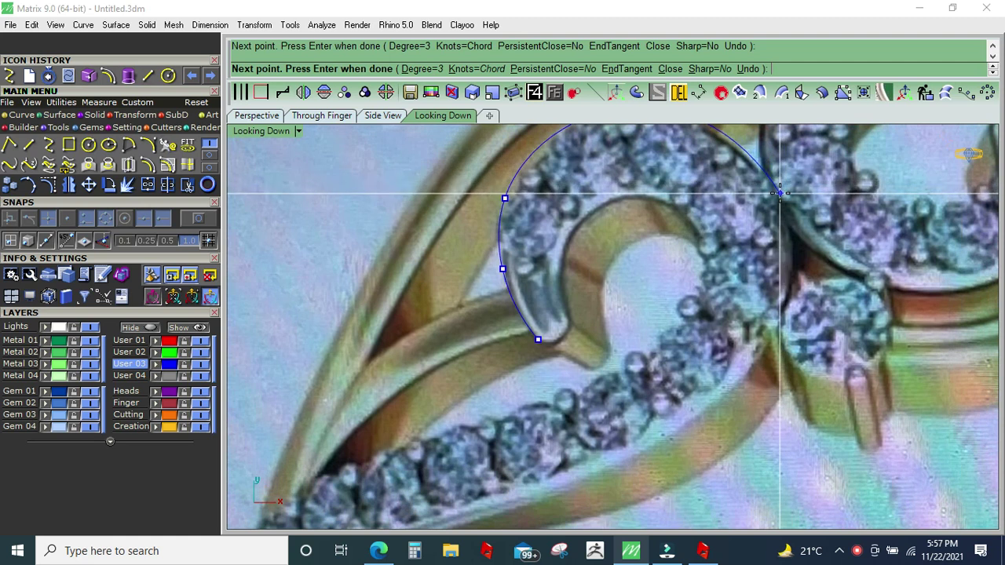
pyautogui.click(776, 192)
pyautogui.press('Down')
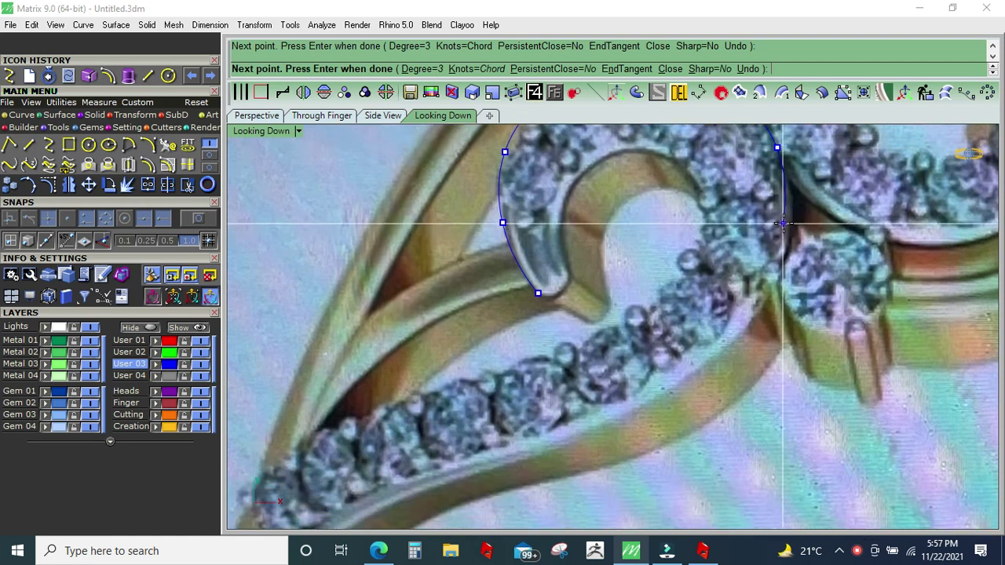
pyautogui.click(791, 224)
# Step: Continue the outer curve along the diamond row's lower edge onto the band and finish it
pyautogui.press('Down')
pyautogui.press('Down')
pyautogui.press('Left')
pyautogui.click(738, 289)
pyautogui.press('Down')
pyautogui.press('Left')
pyautogui.press('Left')
pyautogui.click(725, 290)
pyautogui.click(613, 329)
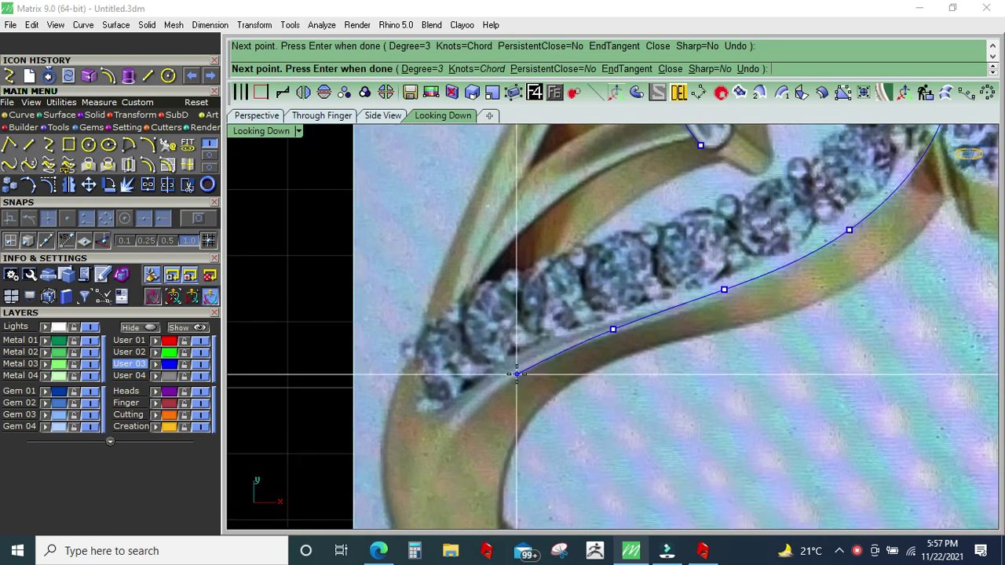
pyautogui.press('Down')
pyautogui.press('Left')
pyautogui.click(547, 344)
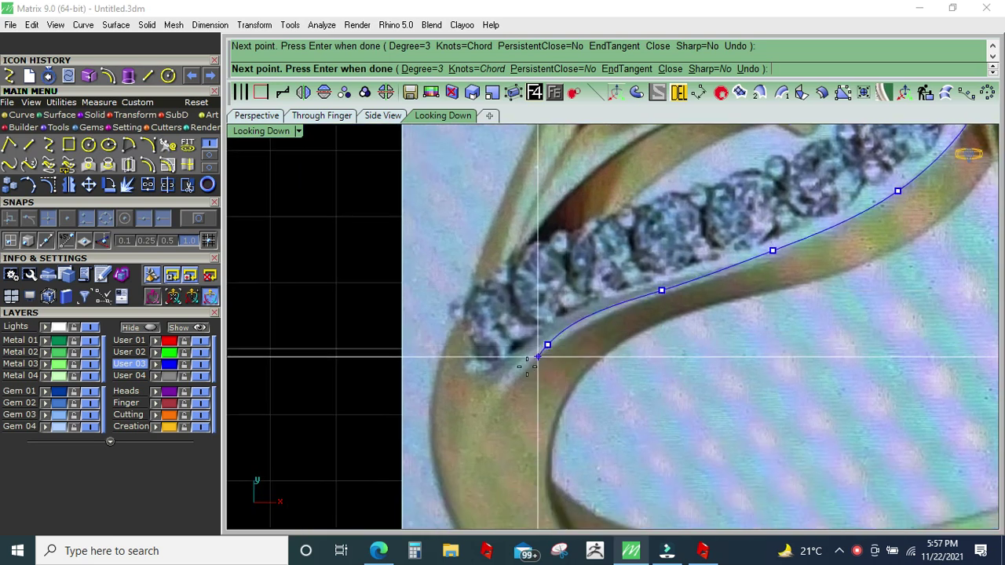
pyautogui.click(483, 412)
pyautogui.press('Return')
pyautogui.scroll(-3, 578, 323)
pyautogui.scroll(-3, 578, 322)
pyautogui.scroll(3, 578, 323)
pyautogui.scroll(3, 605, 295)
pyautogui.scroll(1, 604, 294)
pyautogui.press('Return')
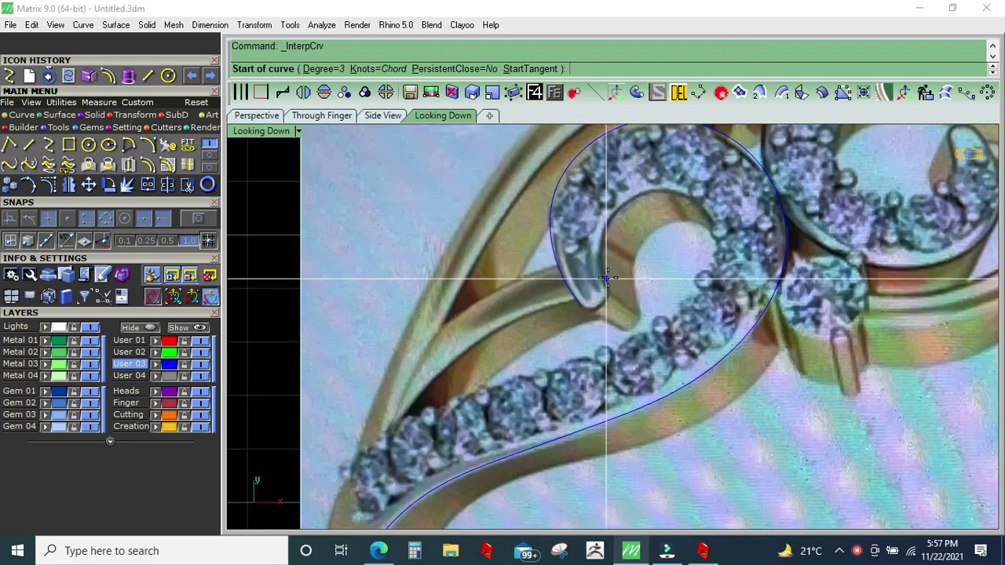
pyautogui.scroll(-3, 607, 278)
# Step: Start the second curve at the swirl's inner tip and trace around the inner curl
pyautogui.scroll(3, 607, 278)
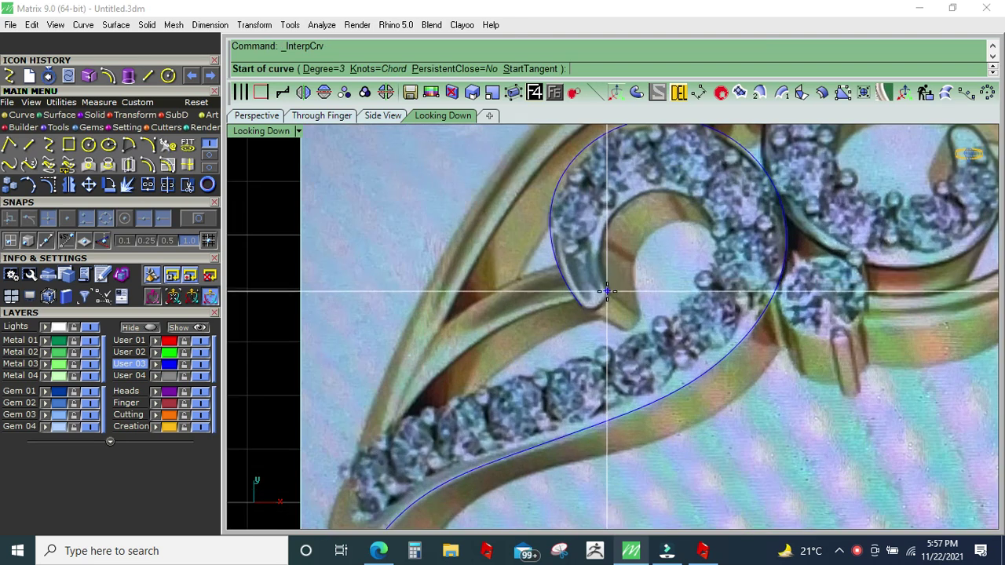
pyautogui.click(606, 295)
pyautogui.scroll(2, 606, 296)
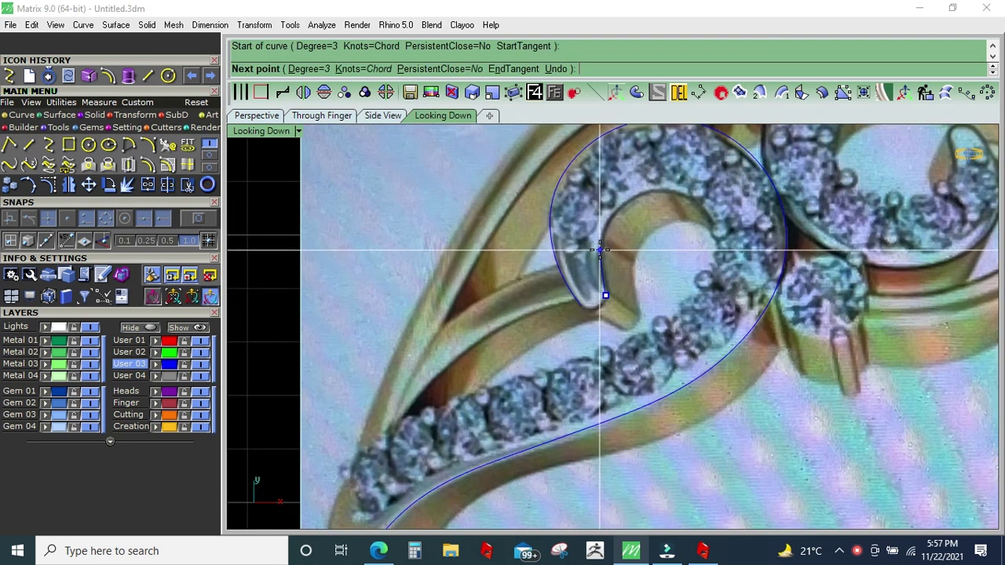
pyautogui.click(600, 250)
pyautogui.scroll(-2, 609, 233)
pyautogui.scroll(2, 609, 233)
pyautogui.click(621, 205)
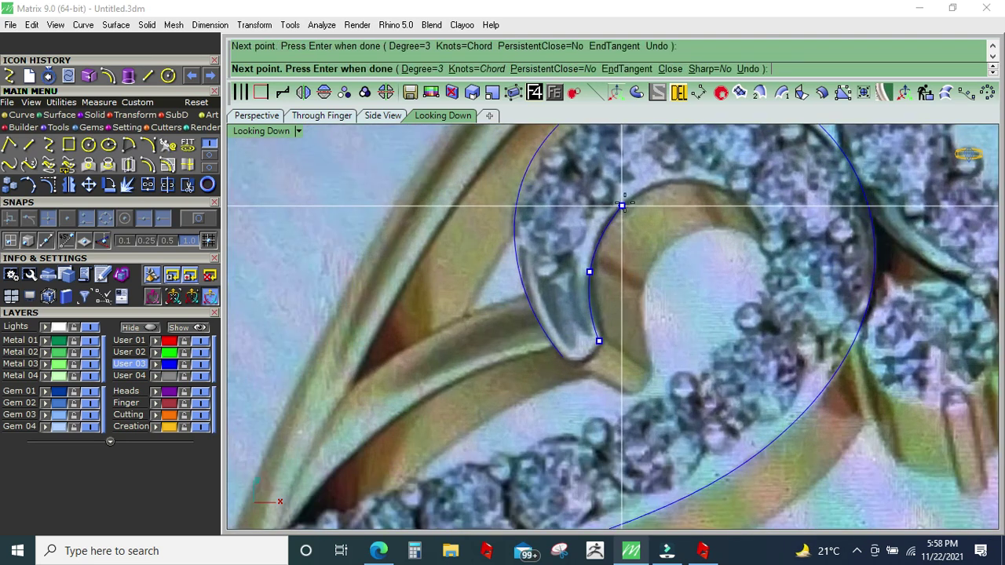
pyautogui.click(673, 183)
pyautogui.click(734, 198)
pyautogui.moveTo(761, 267); pyautogui.dragTo(761, 236, button='right')
pyautogui.click(761, 235)
# Step: Continue the inner curve along the diamond row's upper edge to its end and finish it
pyautogui.moveTo(690, 319); pyautogui.dragTo(741, 264, button='right')
pyautogui.click(730, 279)
pyautogui.moveTo(635, 327); pyautogui.dragTo(706, 283, button='right')
pyautogui.click(707, 282)
pyautogui.moveTo(636, 299); pyautogui.dragTo(711, 254, button='right')
pyautogui.click(699, 262)
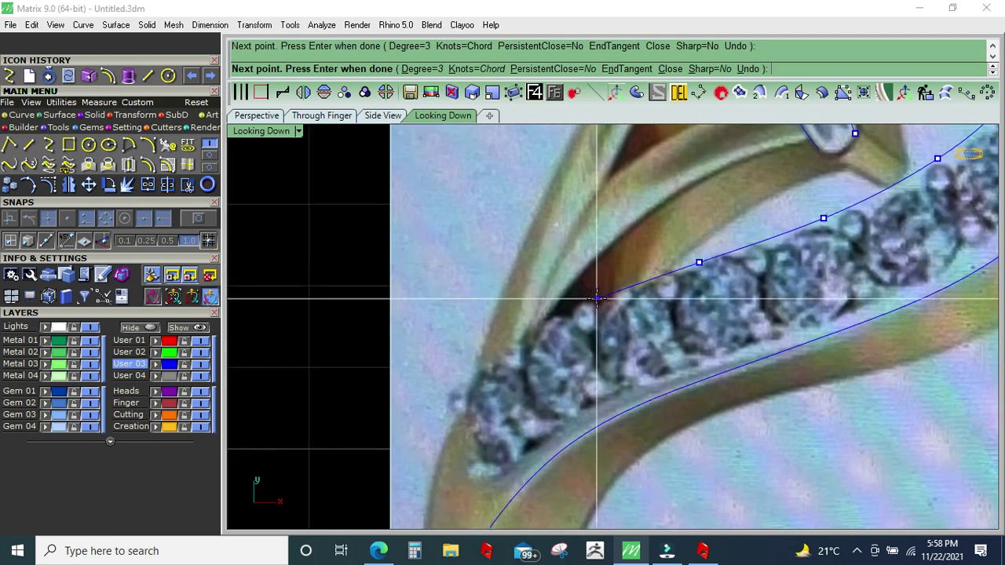
pyautogui.click(597, 299)
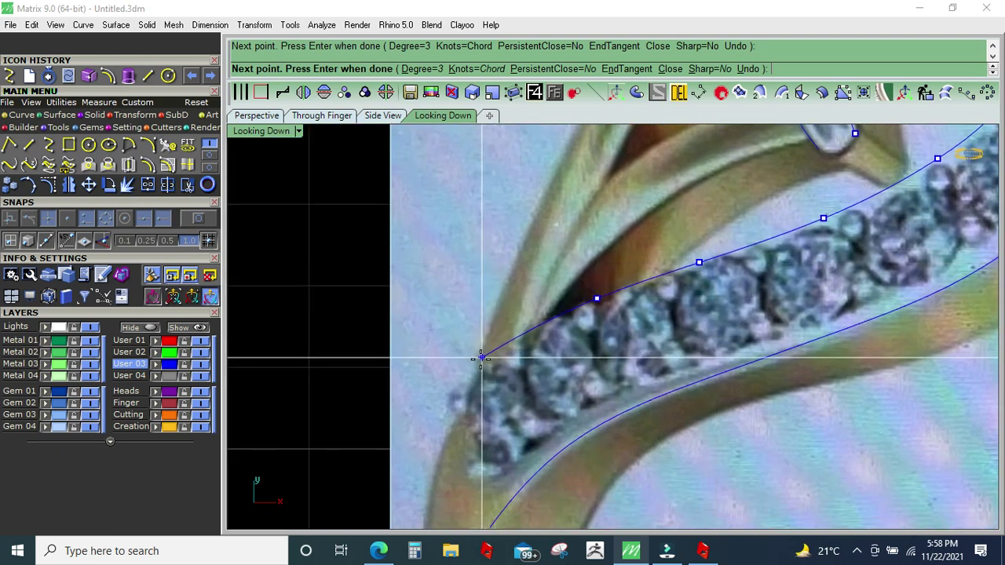
pyautogui.click(478, 367)
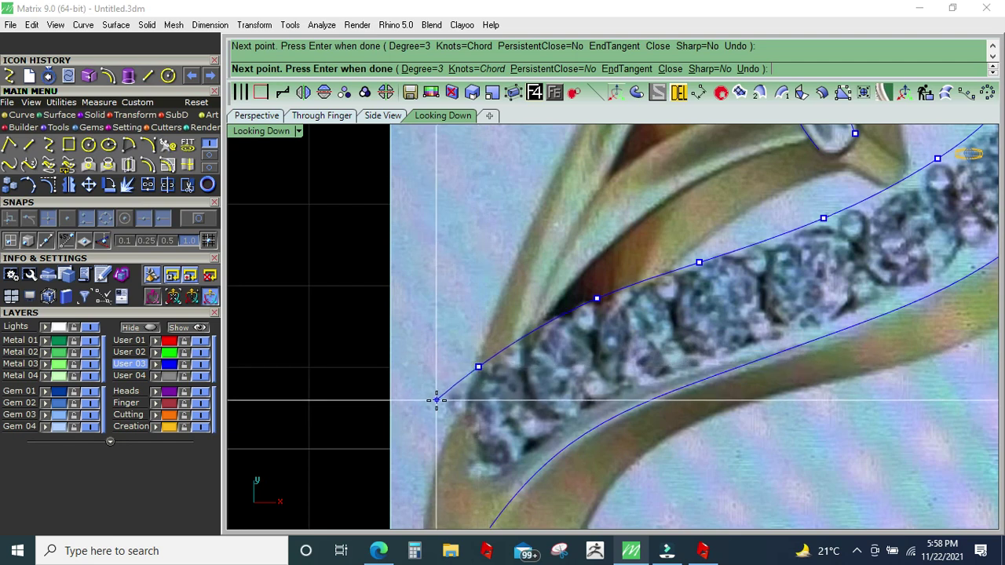
pyautogui.moveTo(426, 422); pyautogui.dragTo(443, 348, button='right')
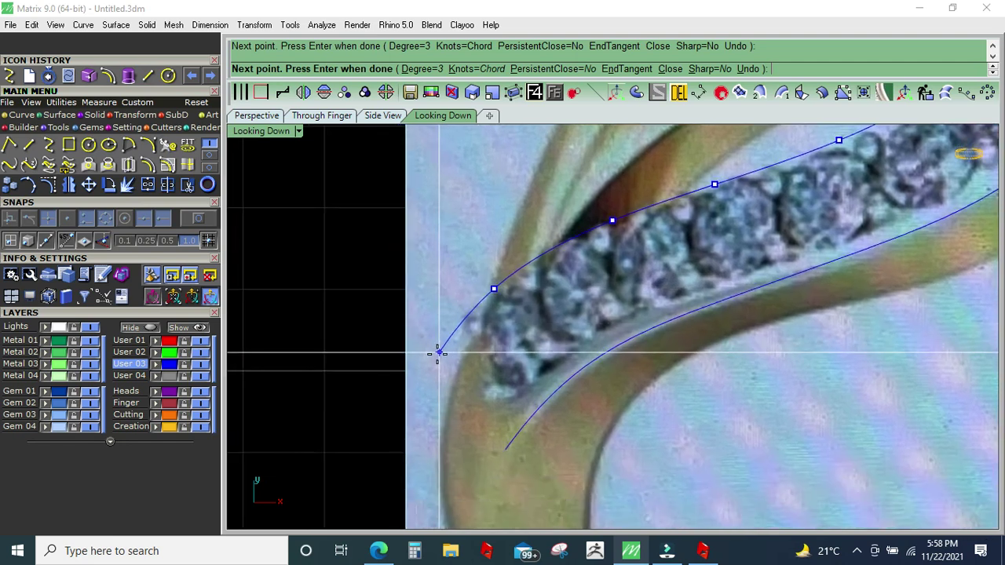
pyautogui.click(434, 360)
pyautogui.press('Return')
pyautogui.scroll(-3, 456, 350)
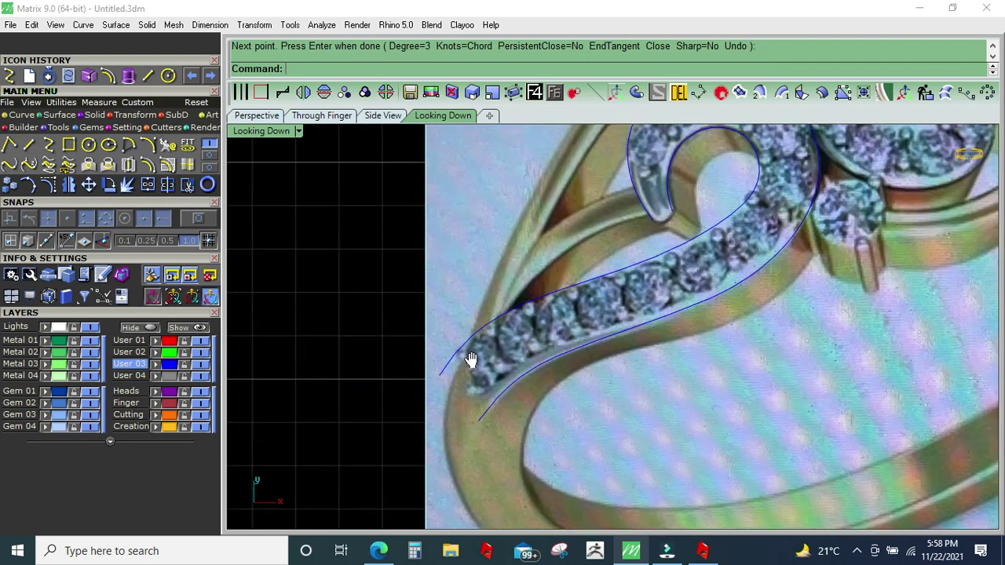
pyautogui.scroll(-2, 471, 338)
pyautogui.scroll(3, 490, 324)
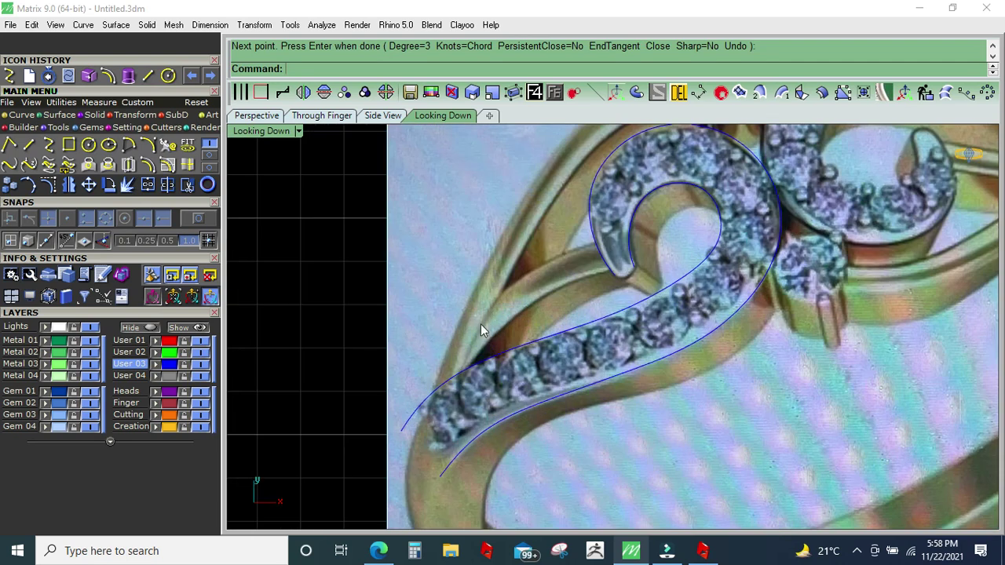
pyautogui.scroll(-3, 490, 324)
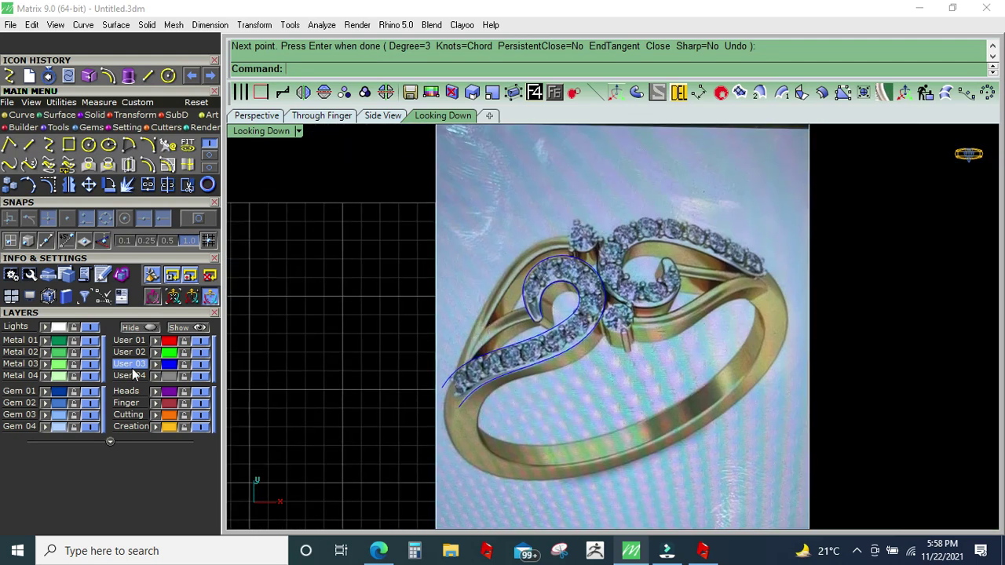
# Step: Hide the reference photo to check the swirl curves, then show it again
pyautogui.click(92, 328)
pyautogui.scroll(1, 540, 321)
pyautogui.scroll(2, 511, 321)
pyautogui.scroll(1, 509, 311)
pyautogui.click(509, 306)
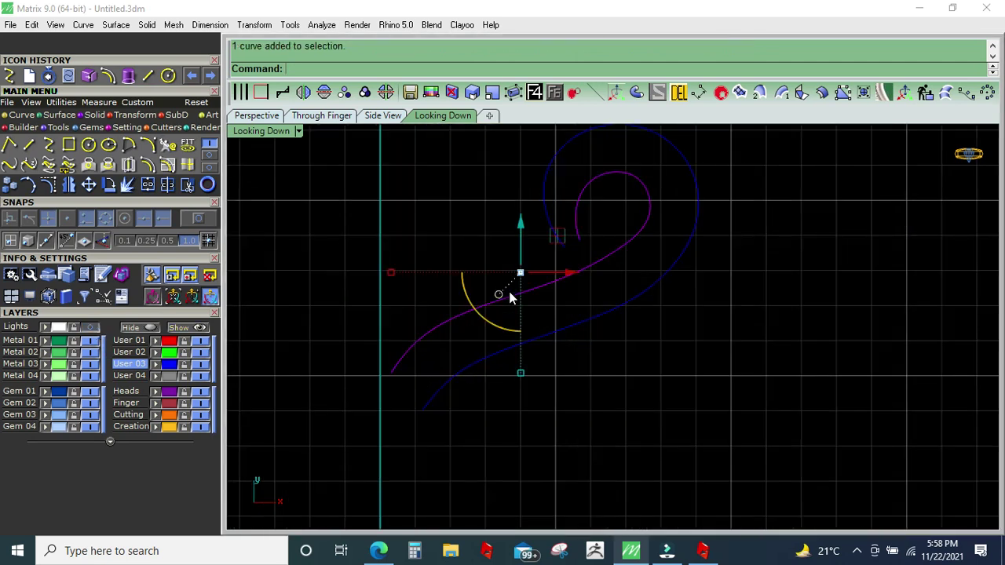
pyautogui.click(662, 262)
pyautogui.press('Up')
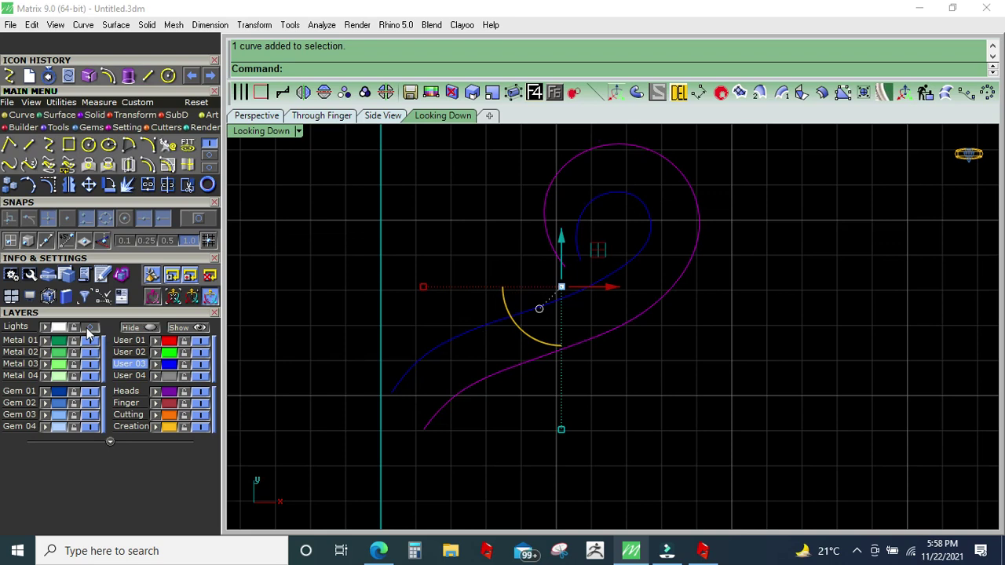
pyautogui.click(89, 328)
pyautogui.scroll(-5, 532, 308)
# Step: Scale both swirl curves and the photo by a factor of 2 with Scale2D
pyautogui.moveTo(882, 431); pyautogui.dragTo(372, 238)
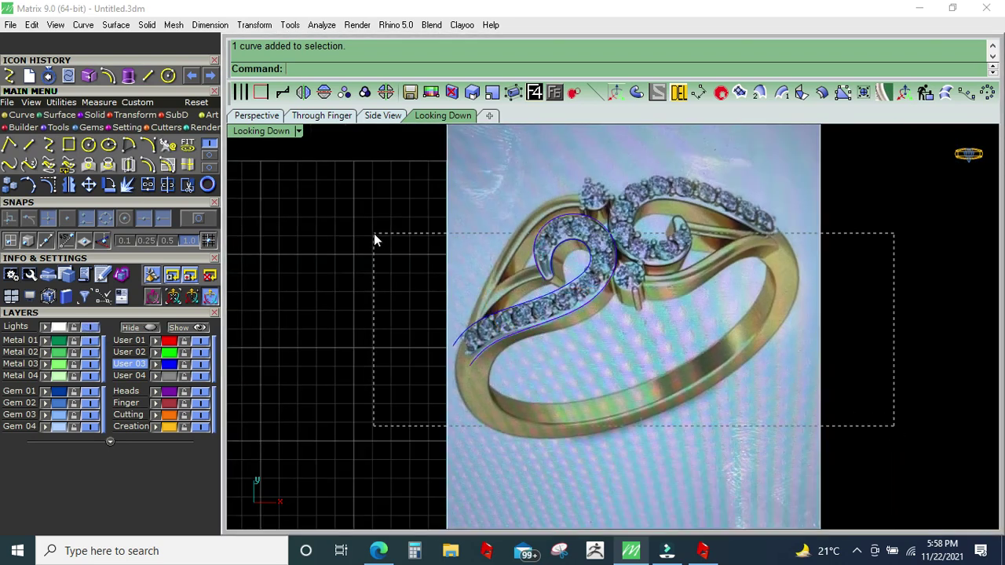
pyautogui.scroll(3, 617, 236)
pyautogui.click(472, 93)
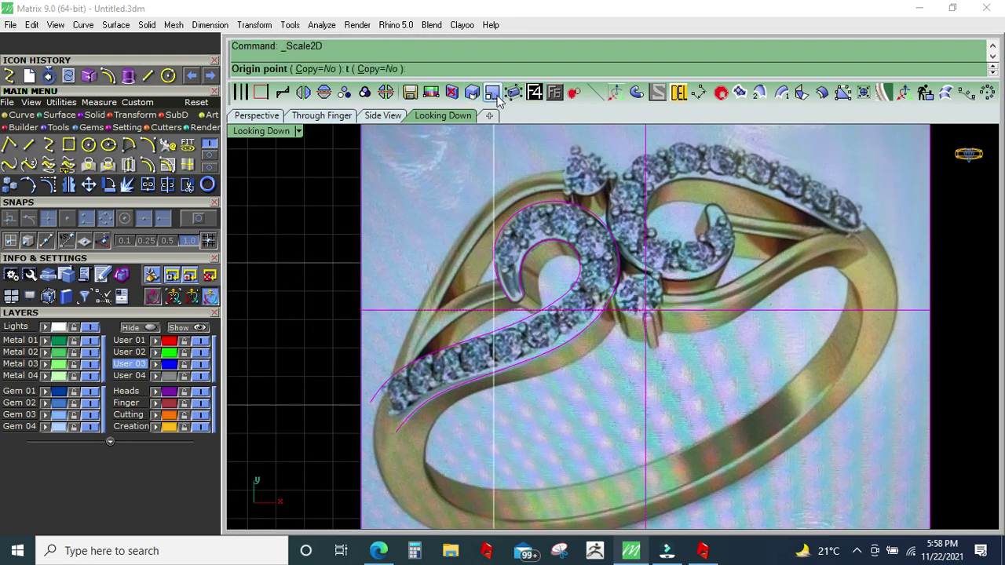
pyautogui.scroll(3, 568, 176)
pyautogui.click(552, 196)
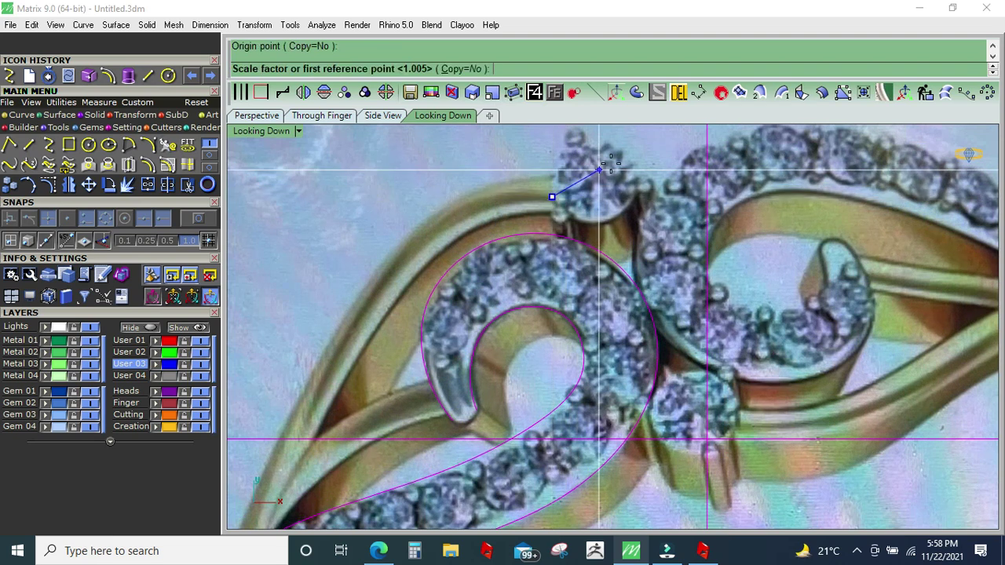
pyautogui.click(629, 158)
pyautogui.write('2')
pyautogui.press('Return')
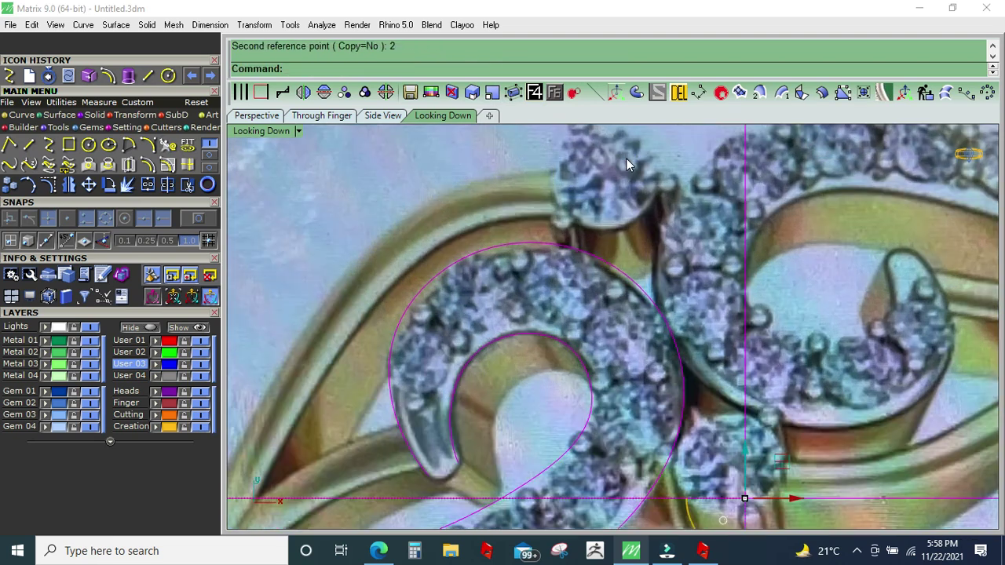
pyautogui.scroll(-2, 526, 234)
pyautogui.scroll(-2, 481, 280)
# Step: Hide the reference photo, select the outer swirl curve and make User 02 current
pyautogui.click(288, 375)
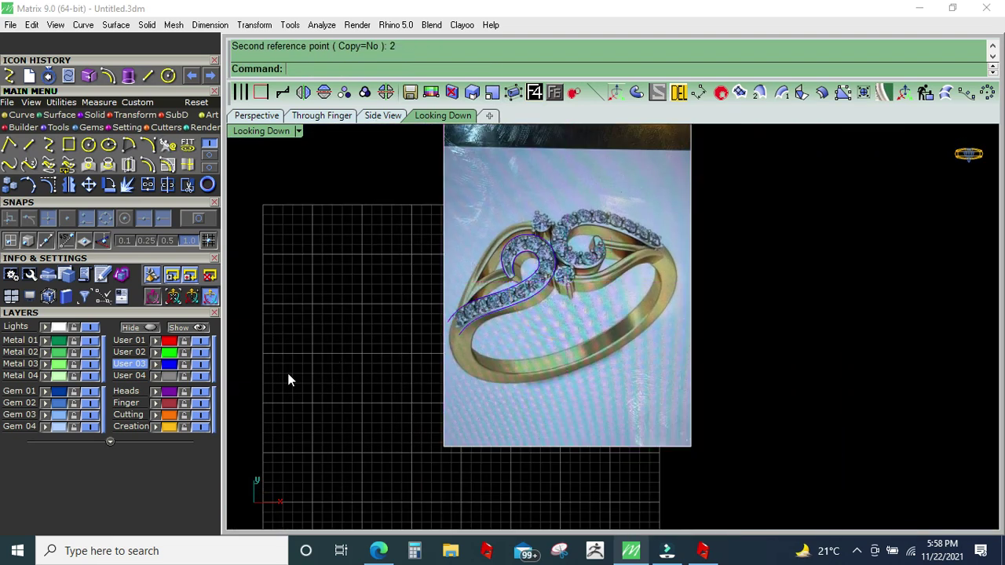
pyautogui.click(88, 328)
pyautogui.scroll(2, 502, 289)
pyautogui.scroll(2, 506, 291)
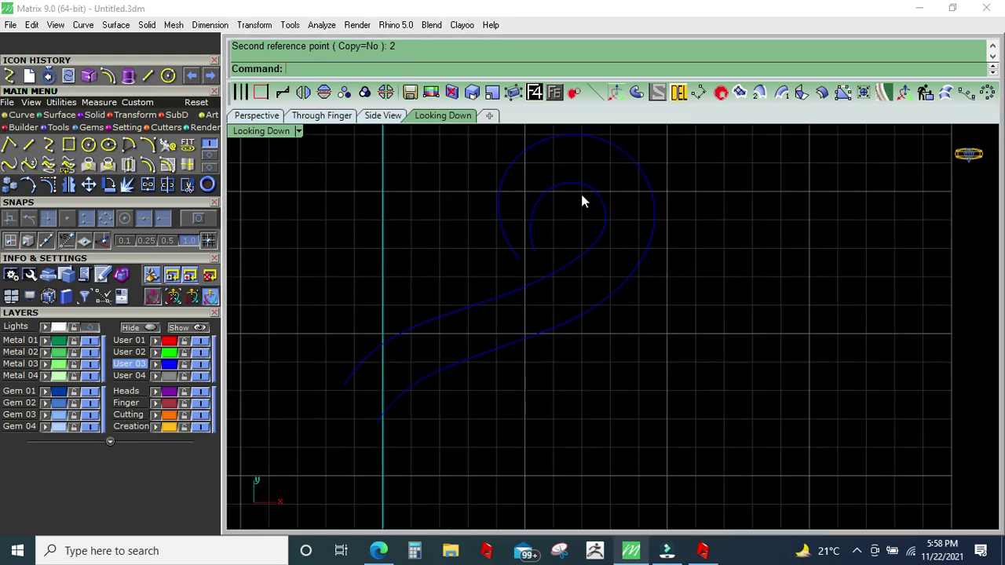
pyautogui.click(503, 232)
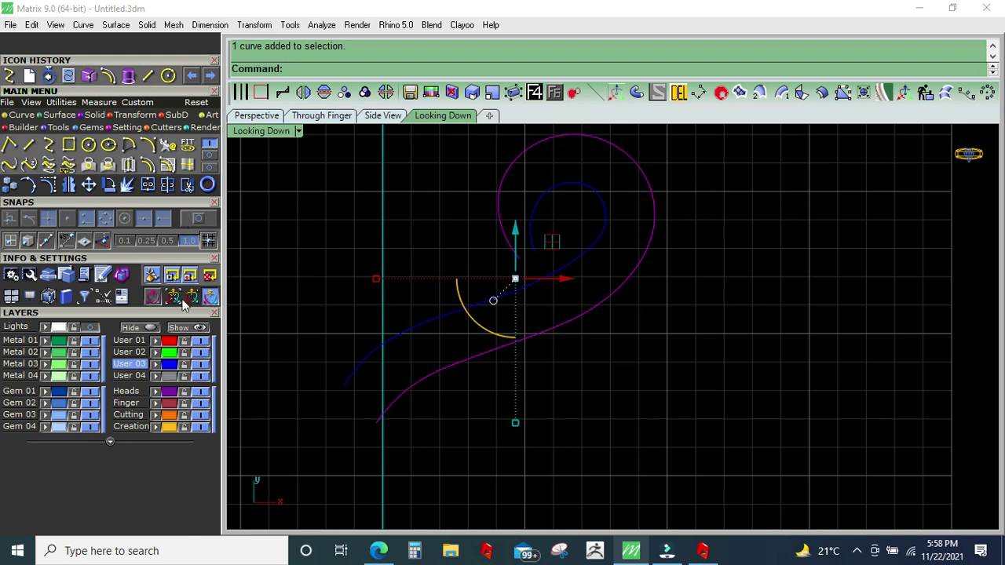
pyautogui.click(130, 352)
# Step: Draw a guide circle matching the outer swirl loop and nudge it into place
pyautogui.click(88, 144)
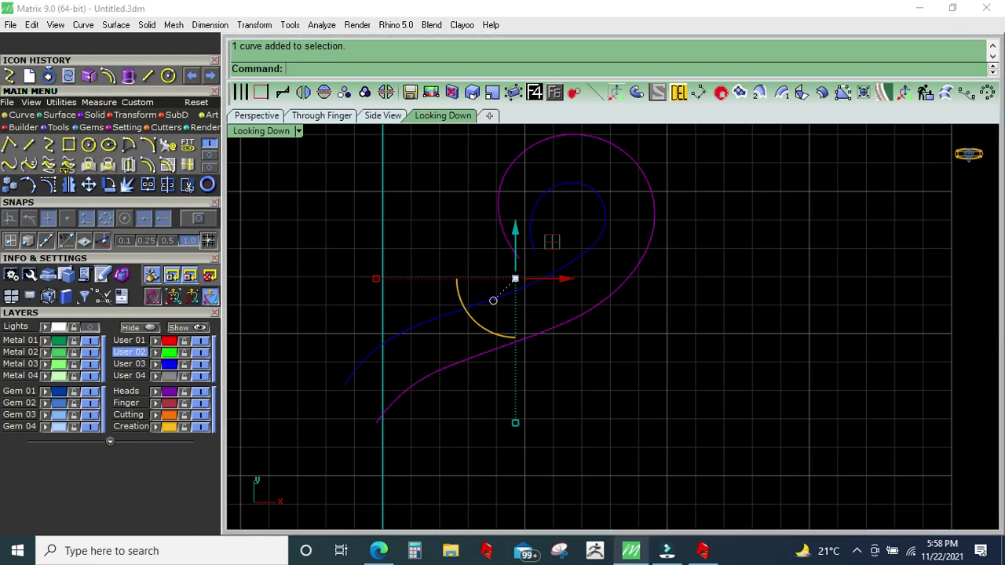
pyautogui.click(572, 212)
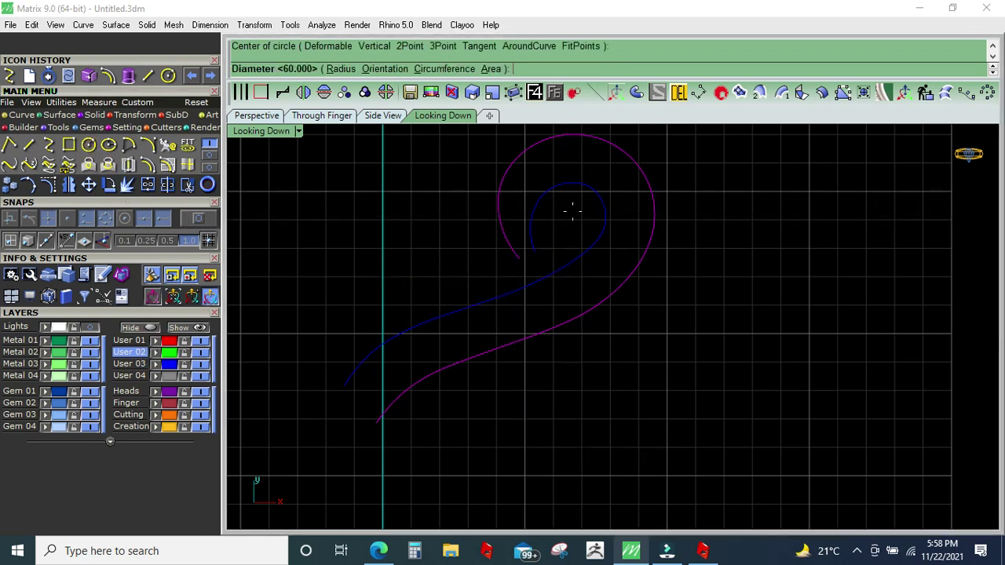
pyautogui.click(636, 167)
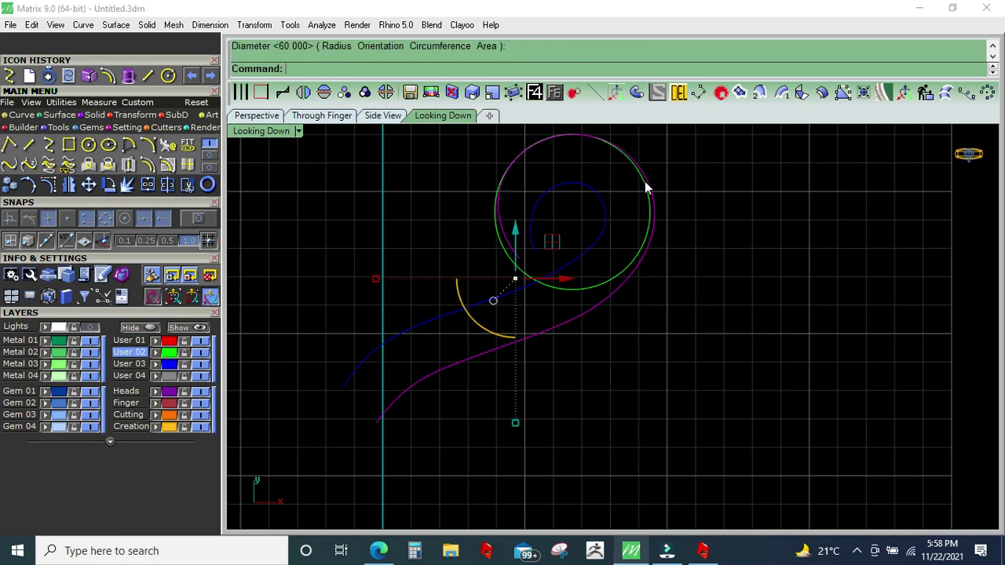
pyautogui.click(644, 187)
pyautogui.scroll(2, 599, 198)
pyautogui.moveTo(599, 230); pyautogui.dragTo(607, 231)
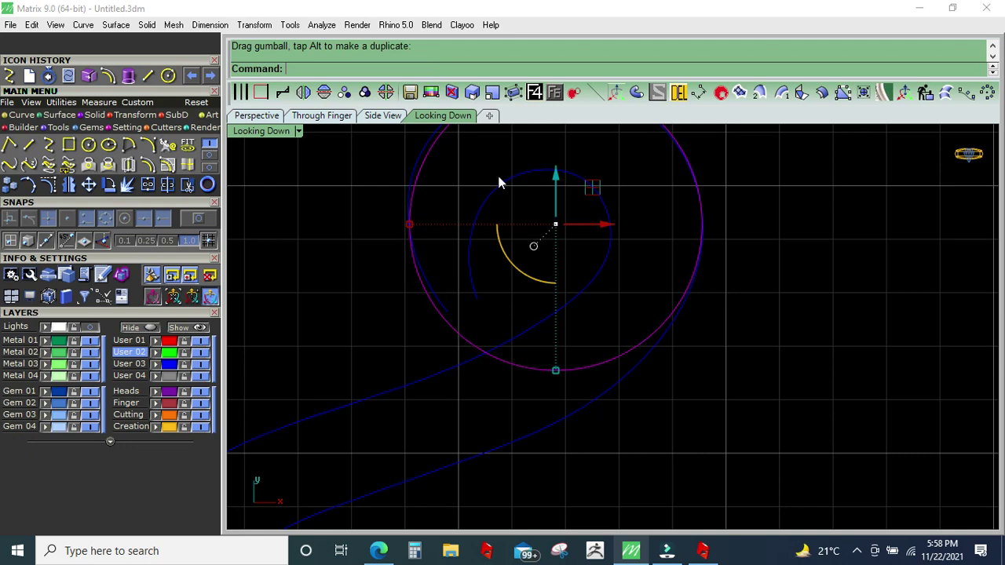
pyautogui.moveTo(499, 182); pyautogui.dragTo(491, 275, button='right')
pyautogui.click(452, 227)
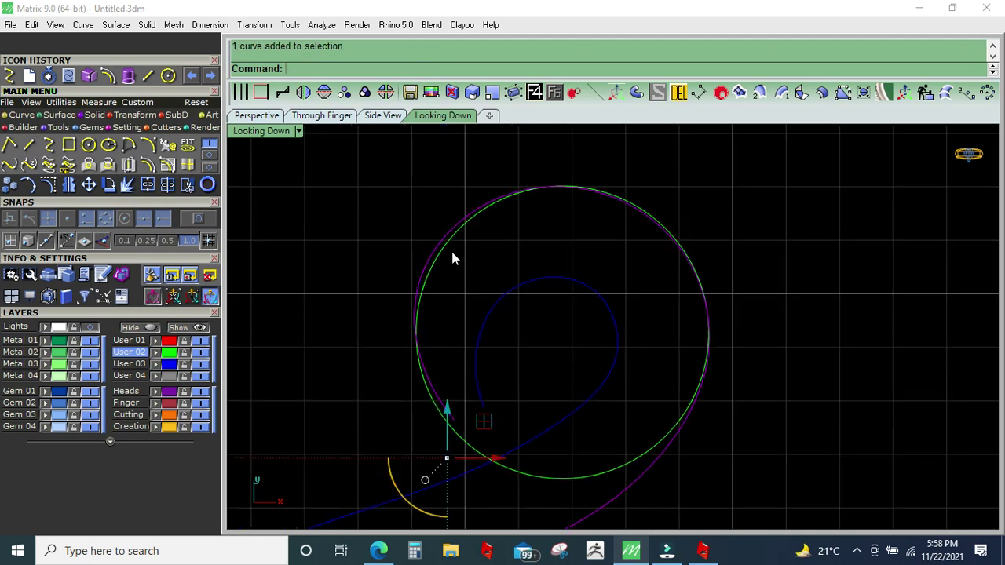
pyautogui.moveTo(452, 247); pyautogui.dragTo(452, 239, button='right')
# Step: Show control points and move a loop control point onto the guide circle
pyautogui.click(48, 185)
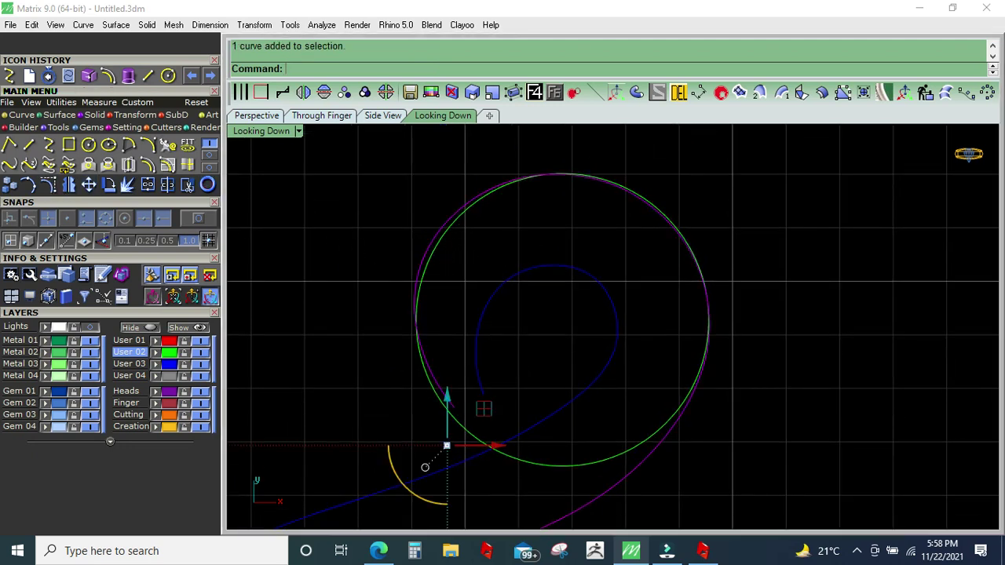
pyautogui.moveTo(472, 285); pyautogui.dragTo(471, 284)
pyautogui.scroll(3, 435, 249)
pyautogui.moveTo(453, 248); pyautogui.dragTo(463, 250)
pyautogui.moveTo(497, 236); pyautogui.dragTo(523, 221, button='right')
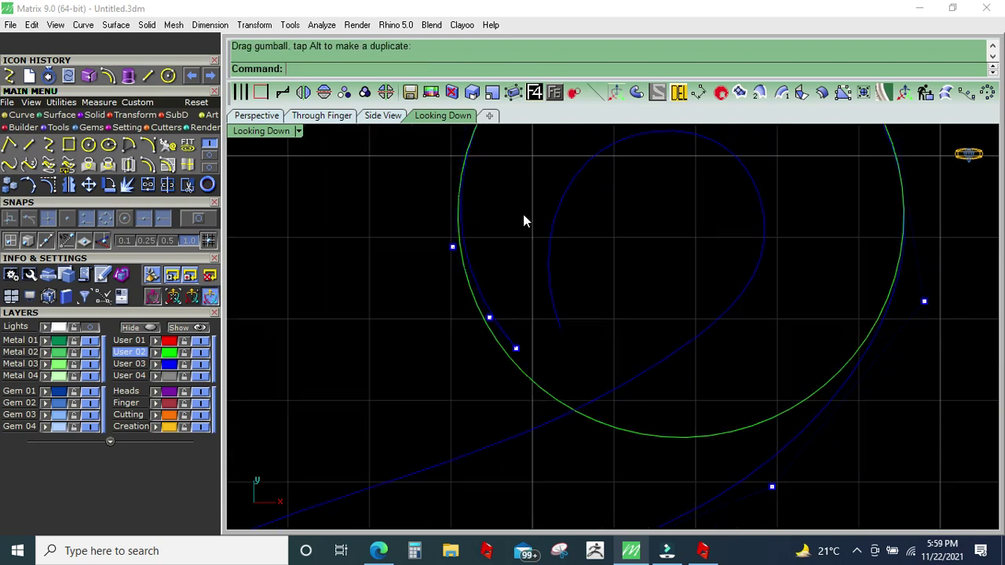
pyautogui.moveTo(394, 240); pyautogui.dragTo(573, 410)
# Step: Rotate three loop control points to follow the circle and adjust another point to fit
pyautogui.click(110, 184)
pyautogui.click(456, 189)
pyautogui.click(587, 356)
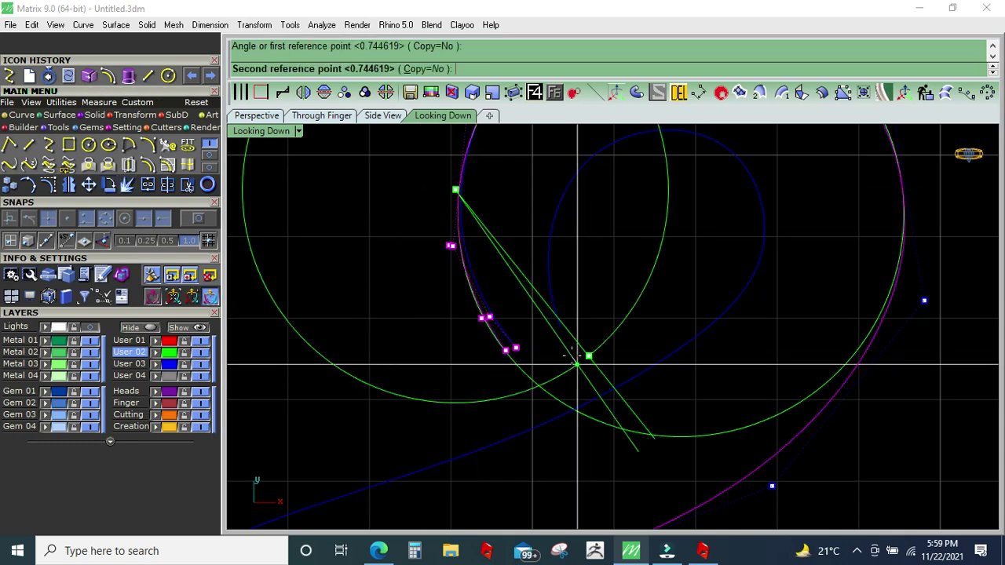
pyautogui.click(512, 227)
pyautogui.scroll(-2, 518, 244)
pyautogui.scroll(4, 558, 236)
pyautogui.scroll(2, 576, 243)
pyautogui.moveTo(668, 171); pyautogui.dragTo(633, 158)
pyautogui.scroll(1, 628, 194)
pyautogui.scroll(-4, 668, 251)
pyautogui.scroll(2, 652, 249)
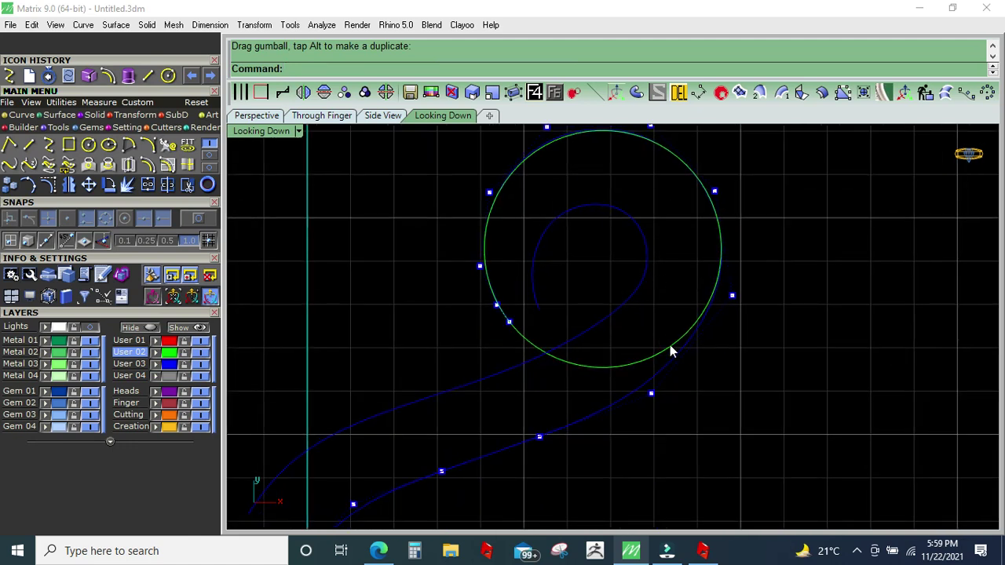
# Step: Delete the guide circle and hide the curves' control points
pyautogui.click(625, 366)
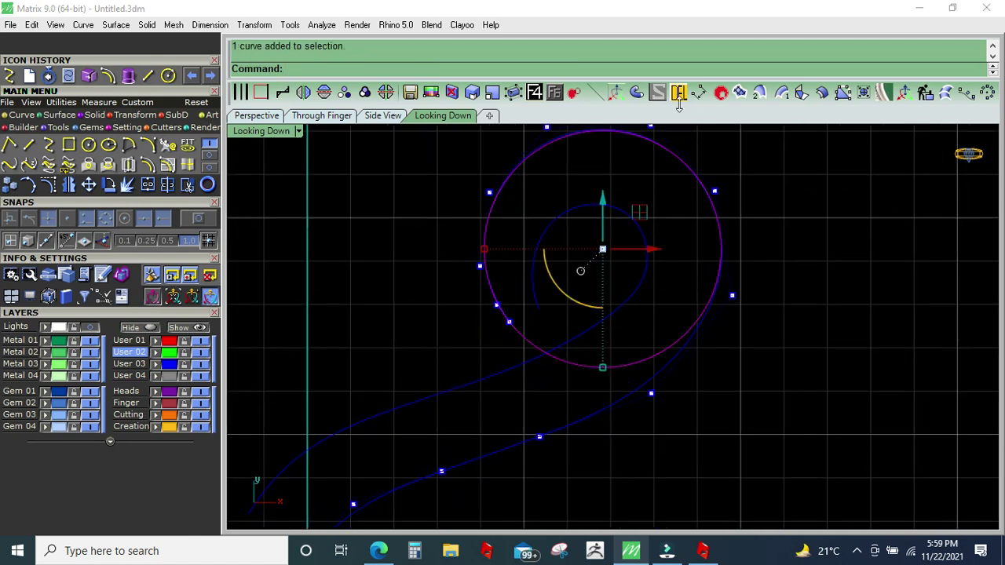
pyautogui.press('Delete')
pyautogui.moveTo(653, 270); pyautogui.dragTo(669, 265, button='right')
pyautogui.press('Escape')
pyautogui.moveTo(617, 269); pyautogui.dragTo(615, 249, button='right')
pyautogui.scroll(2, 614, 248)
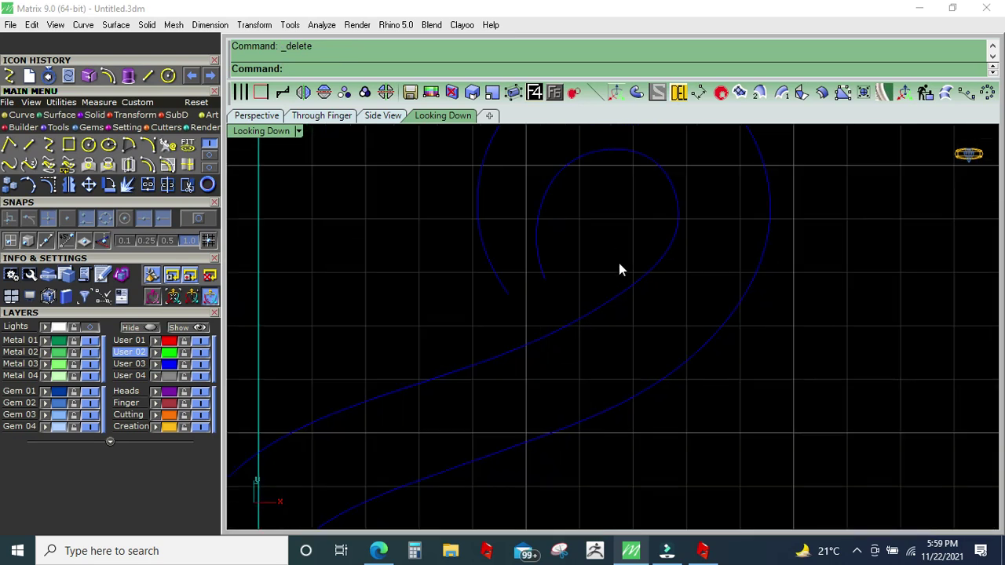
pyautogui.scroll(-2, 642, 270)
pyautogui.click(703, 313)
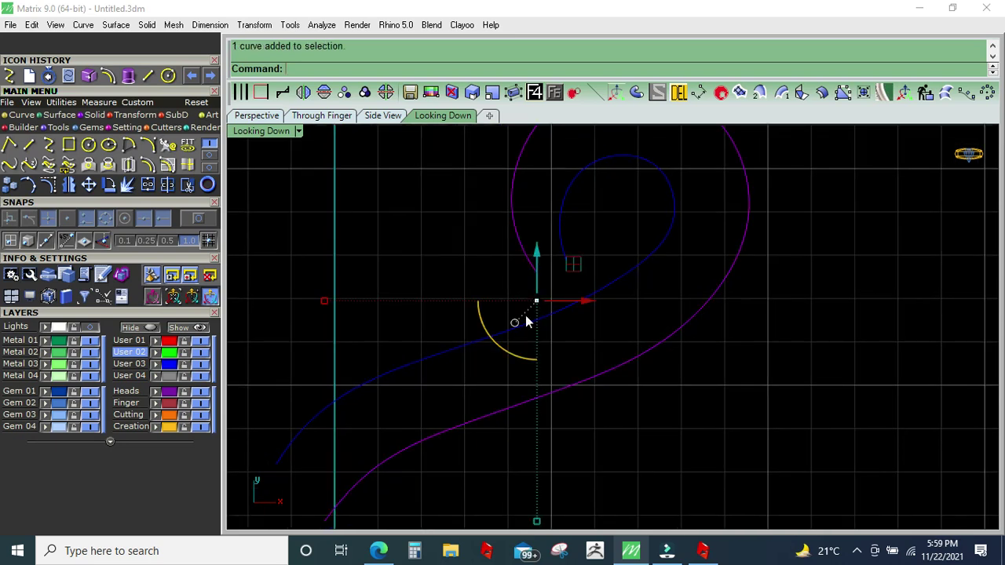
# Step: Offset the swirl curve 1.8 units to the inner side, then undo it
pyautogui.click(148, 164)
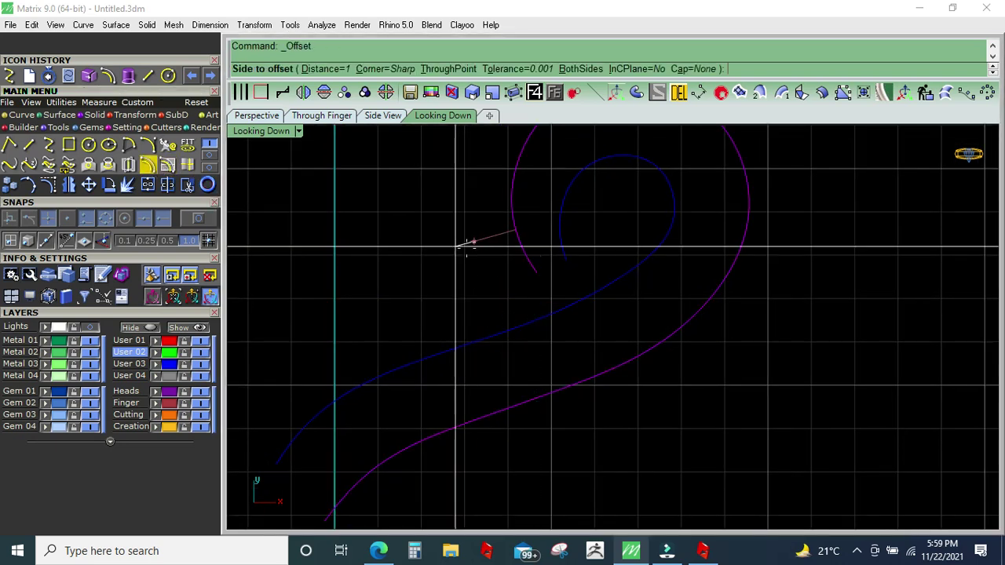
pyautogui.write('2')
pyautogui.press('Return')
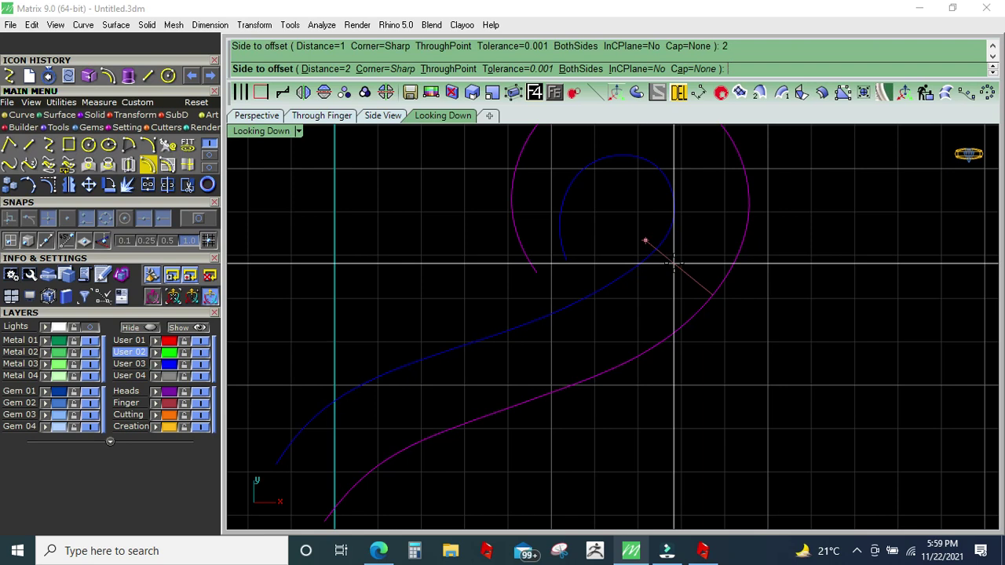
pyautogui.write('1.8')
pyautogui.press('Return')
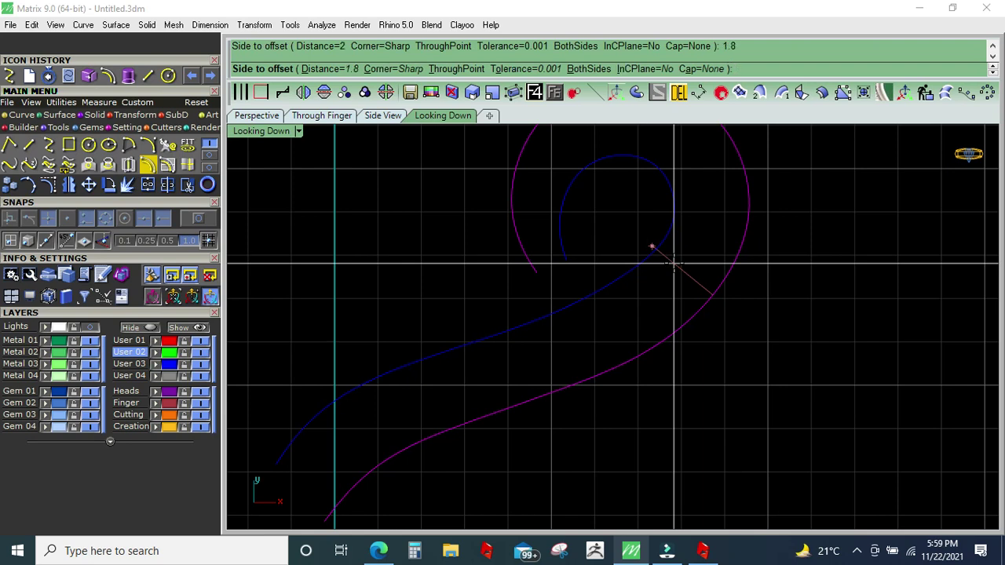
pyautogui.click(674, 262)
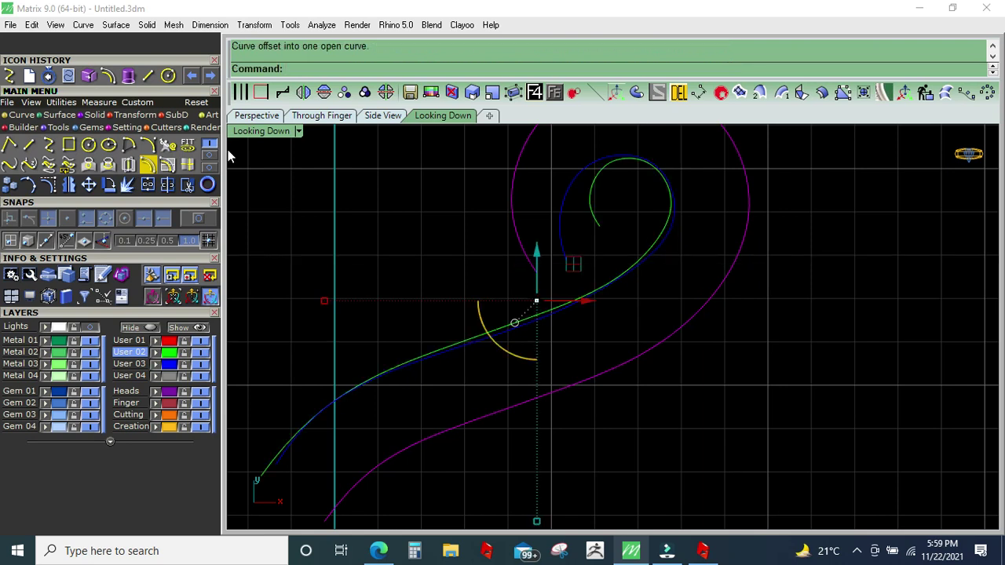
pyautogui.click(191, 75)
# Step: Offset the swirl curve 1.7 units to the inner side instead
pyautogui.press('Return')
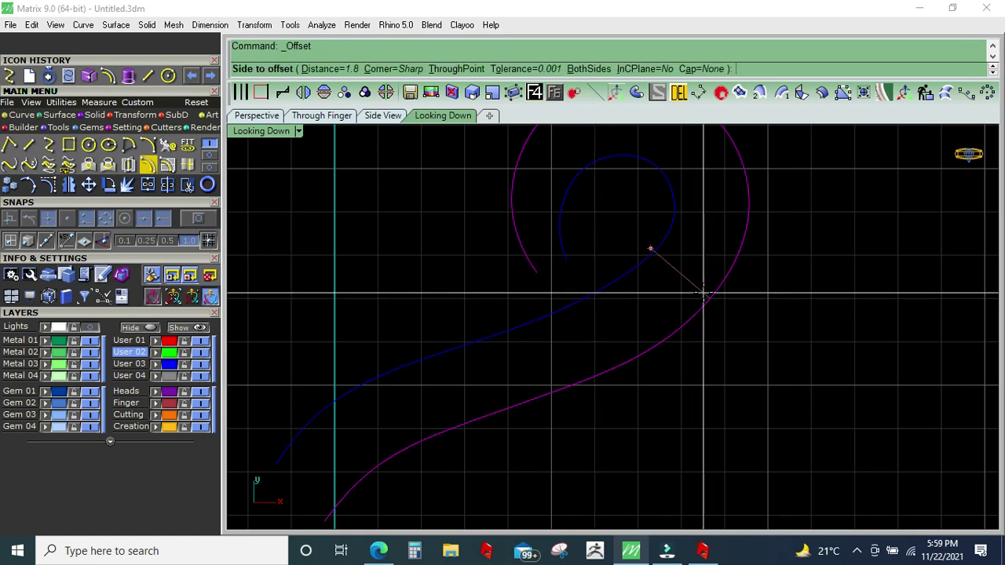
pyautogui.write('1.7')
pyautogui.press('Return')
pyautogui.click(703, 297)
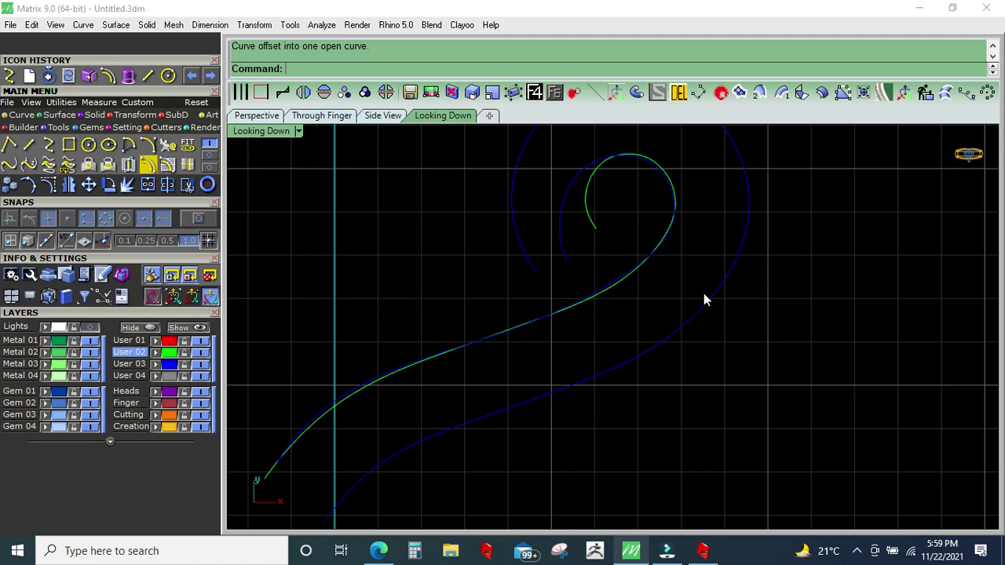
pyautogui.moveTo(612, 234); pyautogui.dragTo(612, 245, button='right')
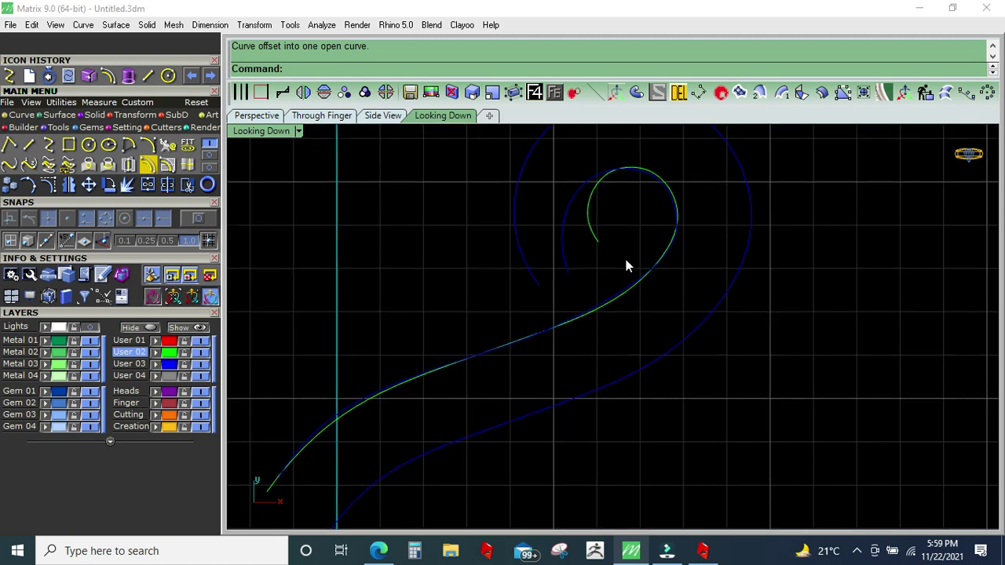
pyautogui.moveTo(609, 318); pyautogui.dragTo(616, 299, button='right')
pyautogui.scroll(3, 641, 178)
pyautogui.scroll(2, 640, 161)
pyautogui.click(581, 174)
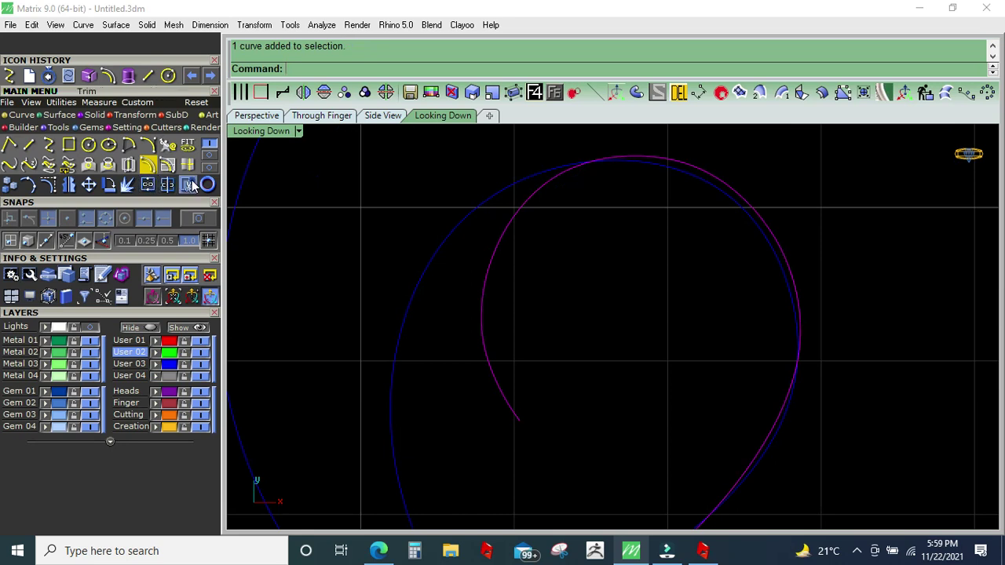
# Step: Trim away the curve ends past the intersections near the top of the loop
pyautogui.hotkey('ctrl', 't')
pyautogui.click(630, 165)
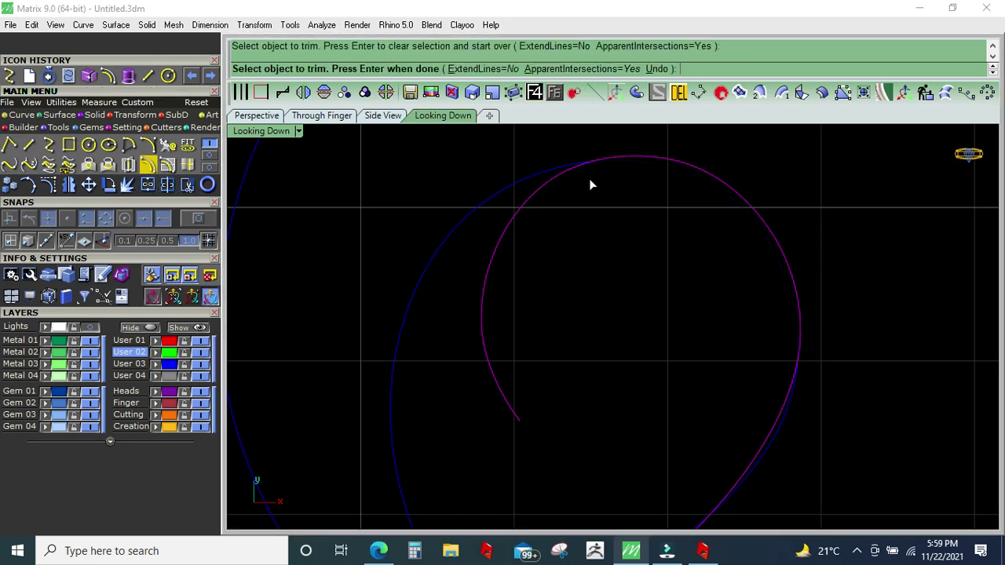
pyautogui.press('Return')
pyautogui.click(561, 167)
pyautogui.hotkey('ctrl', 't')
pyautogui.click(558, 176)
pyautogui.press('Return')
pyautogui.scroll(-2, 590, 194)
pyautogui.scroll(2, 620, 236)
pyautogui.scroll(2, 673, 293)
pyautogui.press('Return')
# Step: Join the green offset curve with the adjacent curve into one curve
pyautogui.click(674, 294)
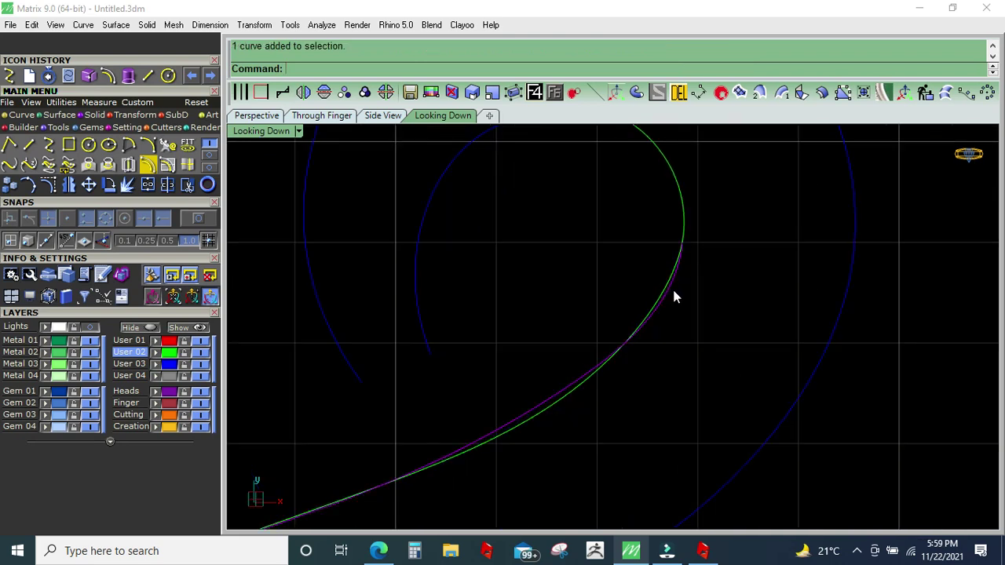
pyautogui.click(680, 92)
pyautogui.click(554, 240)
pyautogui.hotkey('ctrl', 'j')
pyautogui.scroll(-2, 555, 210)
pyautogui.scroll(-2, 555, 210)
# Step: Show the joined curve's control points and delete the stray points near its top
pyautogui.click(594, 229)
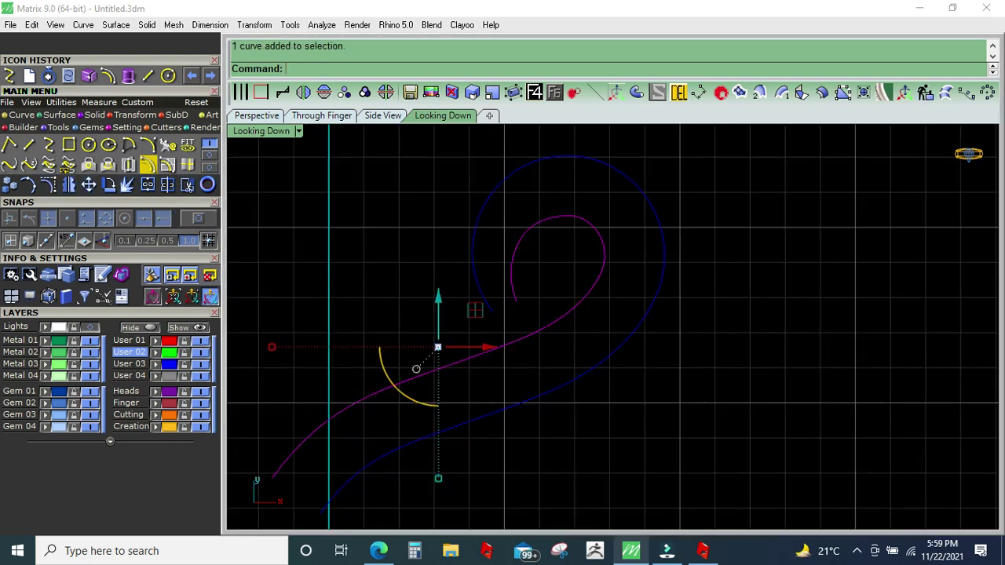
pyautogui.click(148, 165)
pyautogui.scroll(2, 554, 232)
pyautogui.scroll(2, 548, 224)
pyautogui.scroll(2, 543, 216)
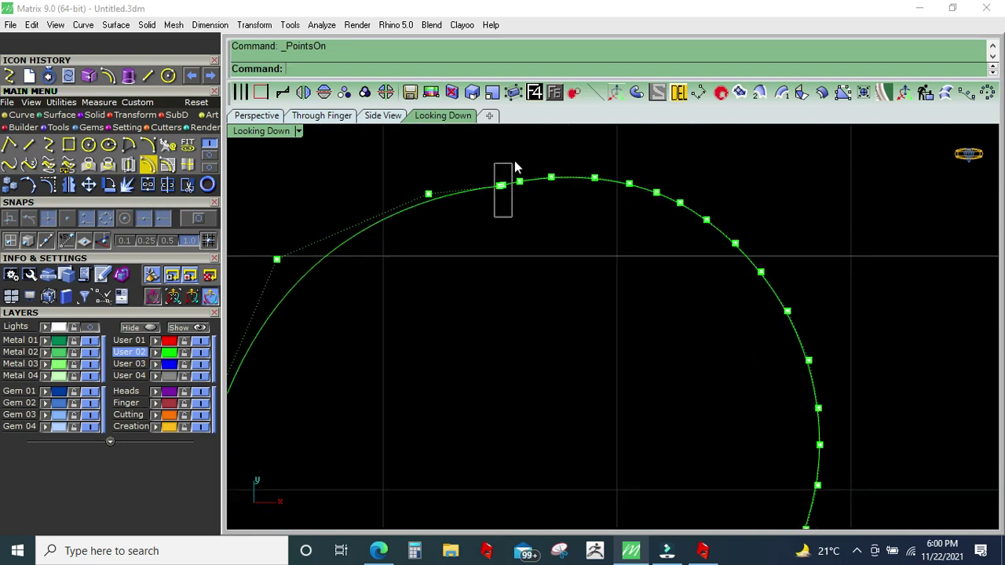
pyautogui.moveTo(516, 167); pyautogui.dragTo(521, 165)
pyautogui.press('Delete')
pyautogui.scroll(-2, 541, 192)
pyautogui.scroll(-2, 541, 192)
# Step: Rebuild the inner swirl curve with 18 control points at degree 3
pyautogui.click(541, 186)
pyautogui.scroll(-2, 567, 257)
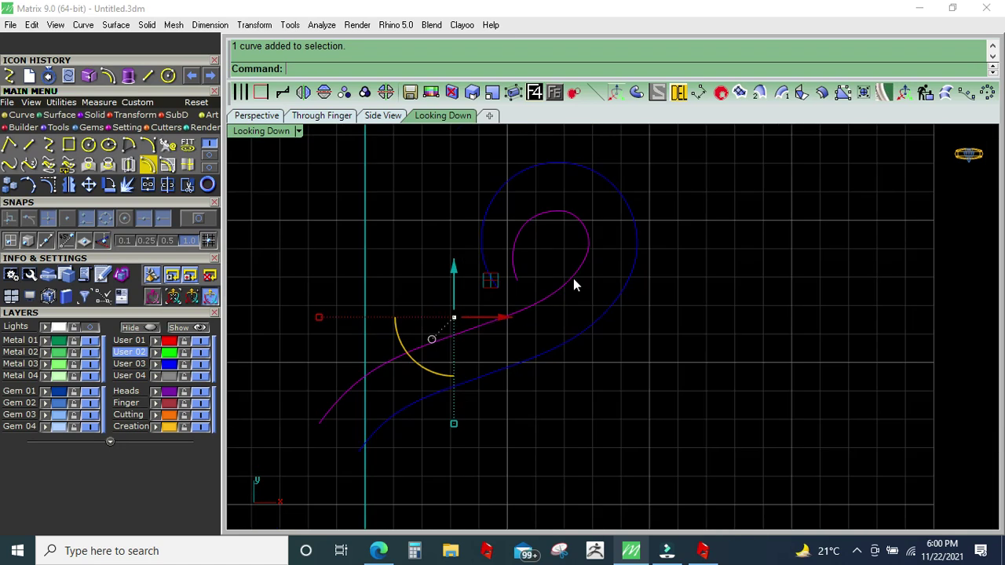
pyautogui.scroll(-2, 573, 278)
pyautogui.click(927, 96)
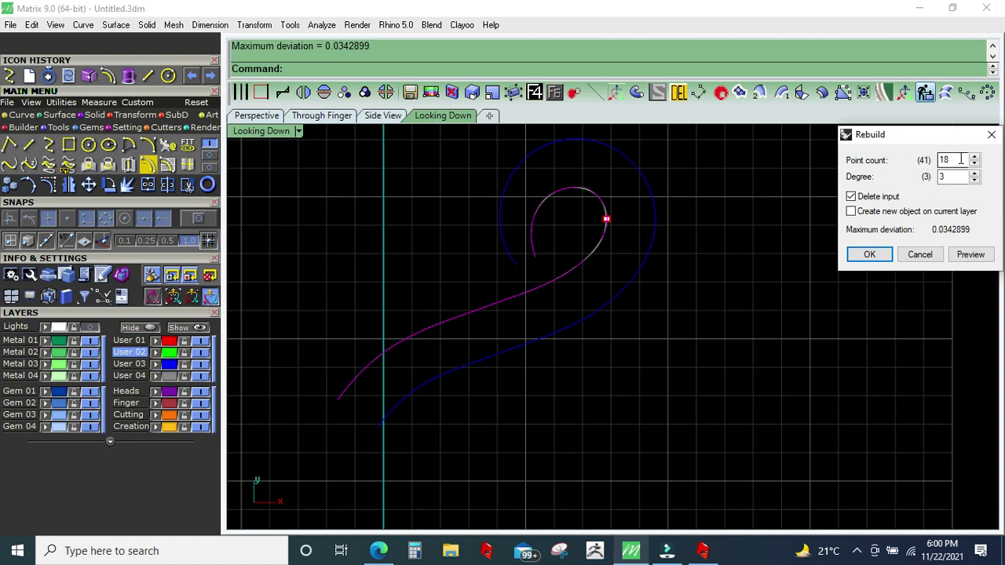
pyautogui.press('Return')
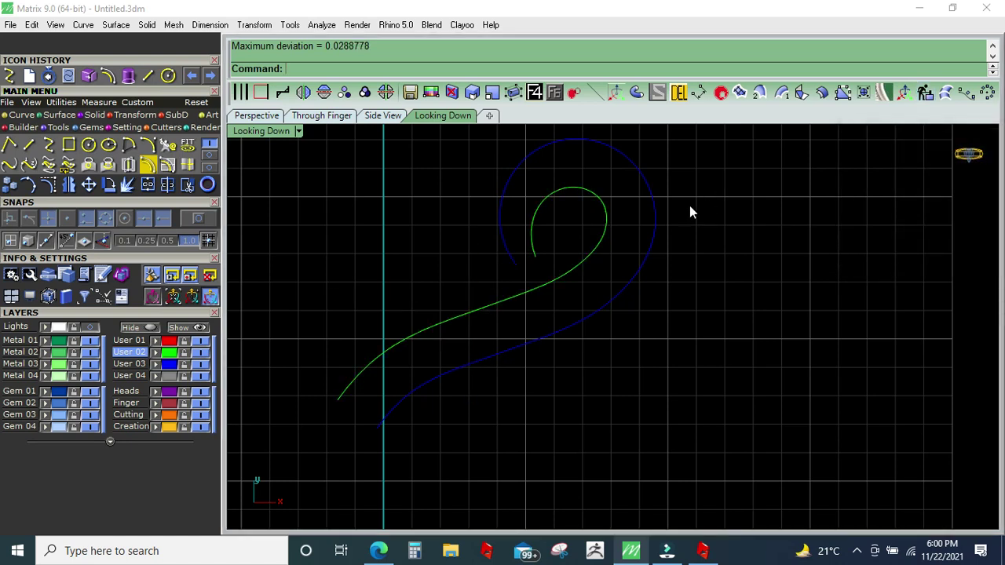
pyautogui.hotkey('ctrl', 'a')
pyautogui.click(316, 276)
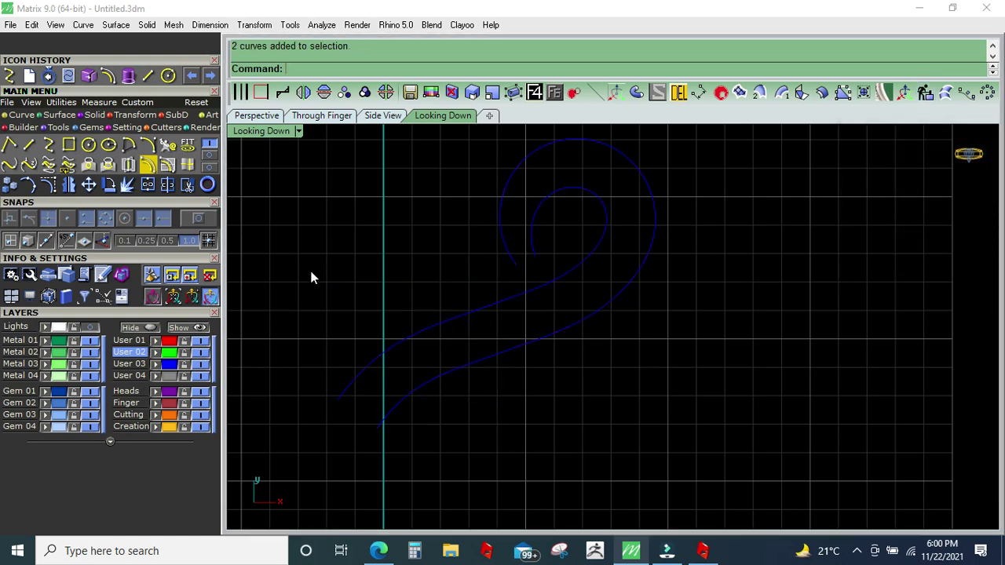
# Step: Blend a curve between the two swirl curve ends and join all three curves
pyautogui.click(48, 184)
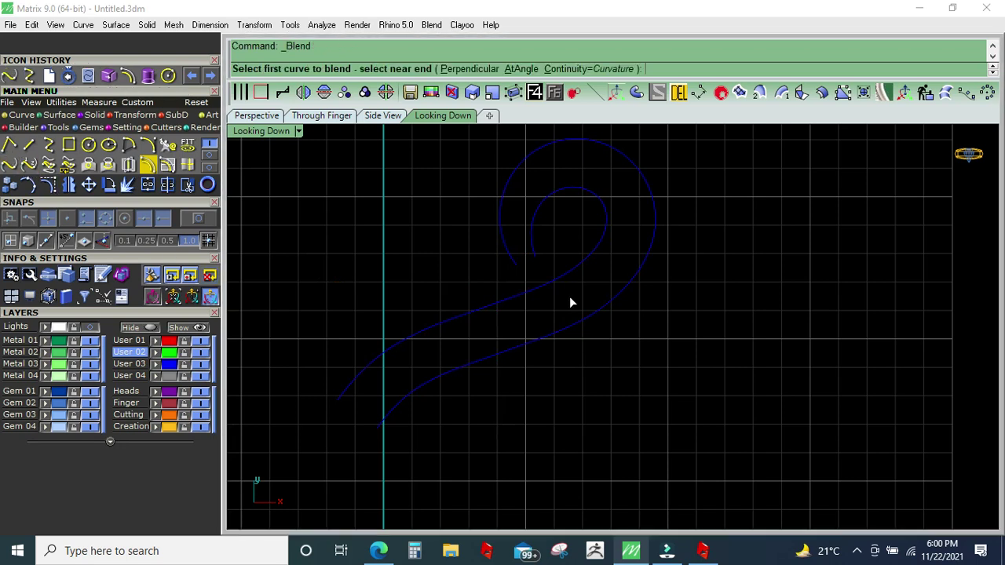
pyautogui.click(518, 267)
pyautogui.click(550, 246)
pyautogui.hotkey('ctrl', 'a')
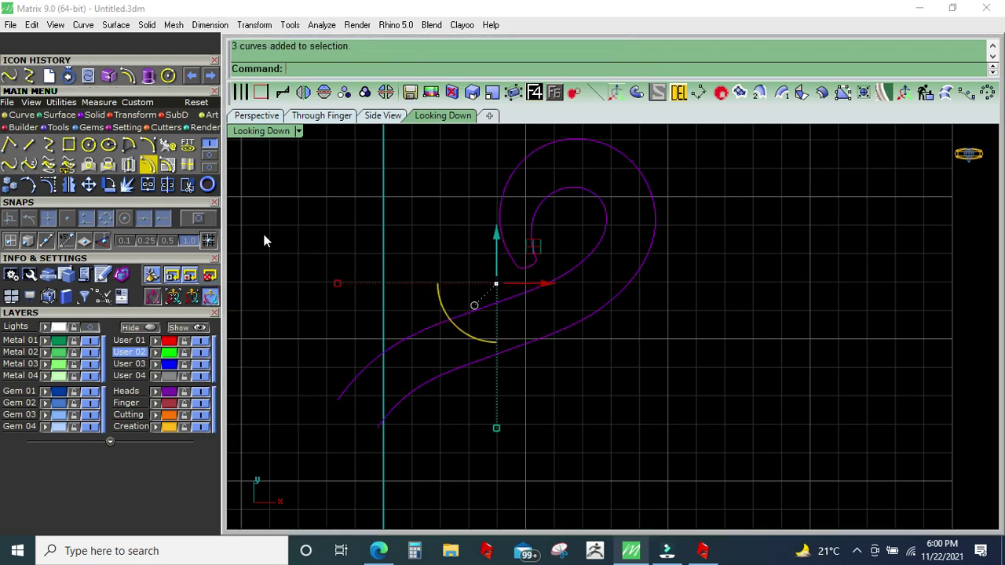
pyautogui.click(147, 185)
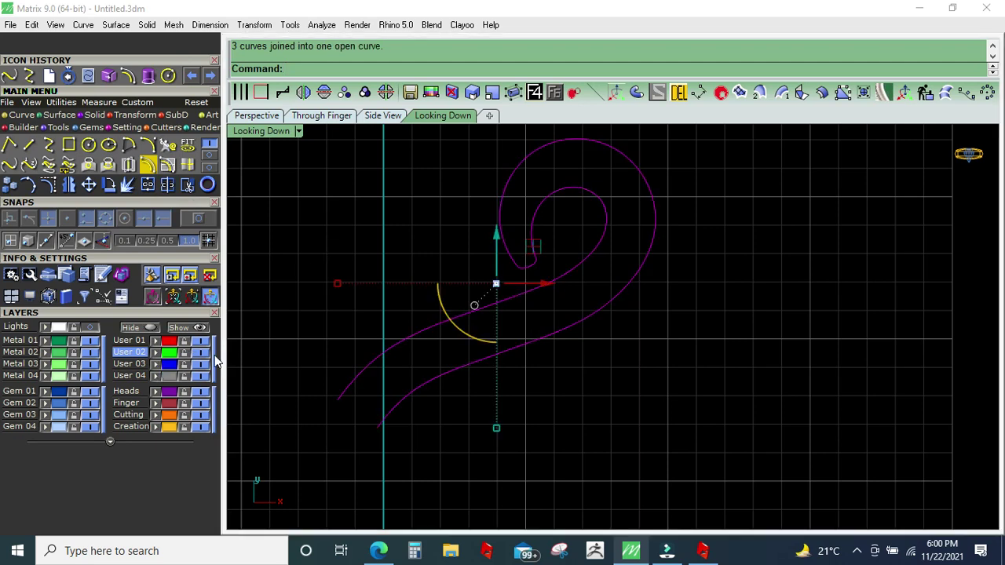
pyautogui.press('Escape')
# Step: Turn on the Lights layer to show the ring reference photo behind the swirl
pyautogui.click(75, 330)
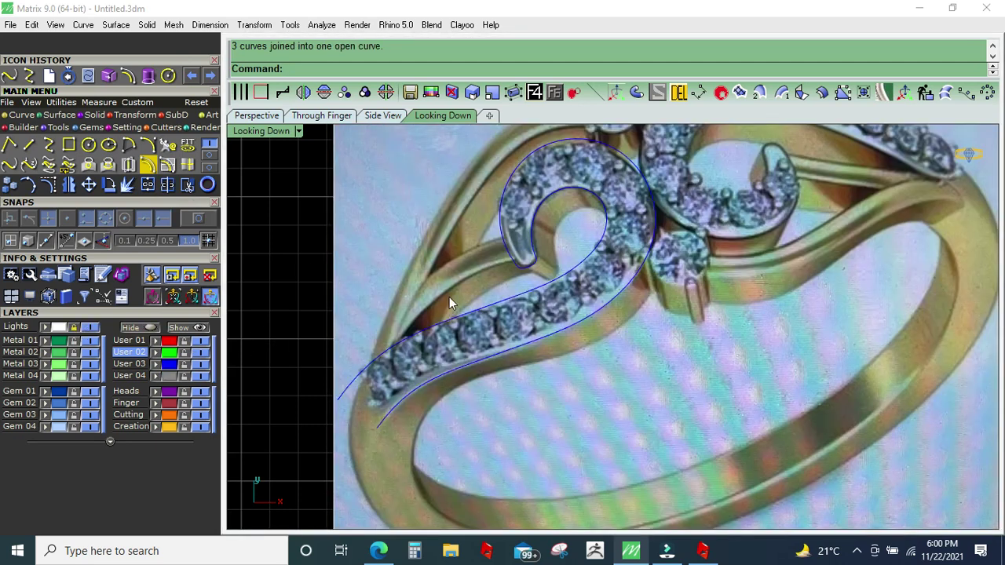
pyautogui.moveTo(415, 343)
pyautogui.mouseDown(button='right')
pyautogui.moveTo(539, 275)
pyautogui.moveTo(541, 324)
pyautogui.mouseUp(button='right')
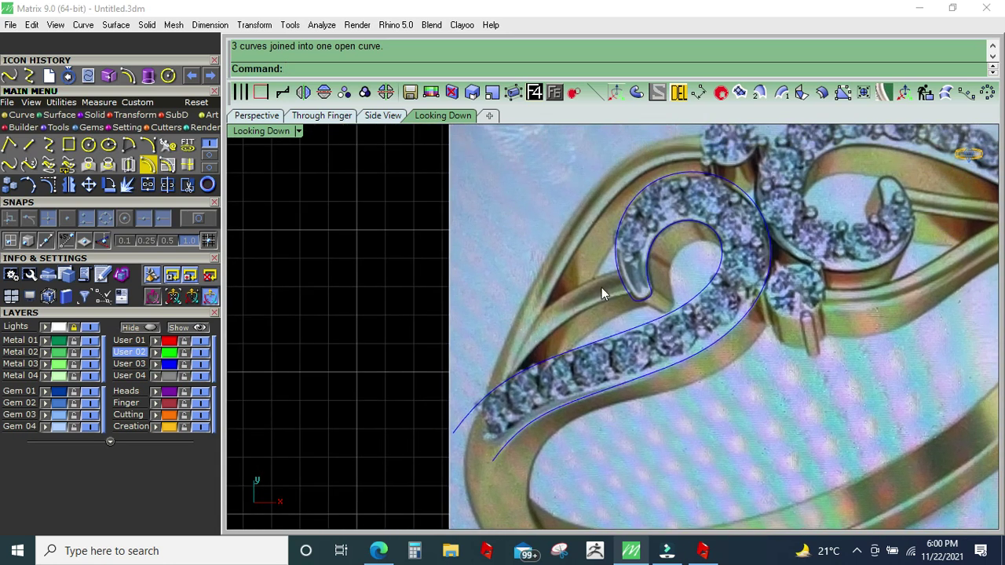
pyautogui.moveTo(598, 301); pyautogui.dragTo(604, 294, button='right')
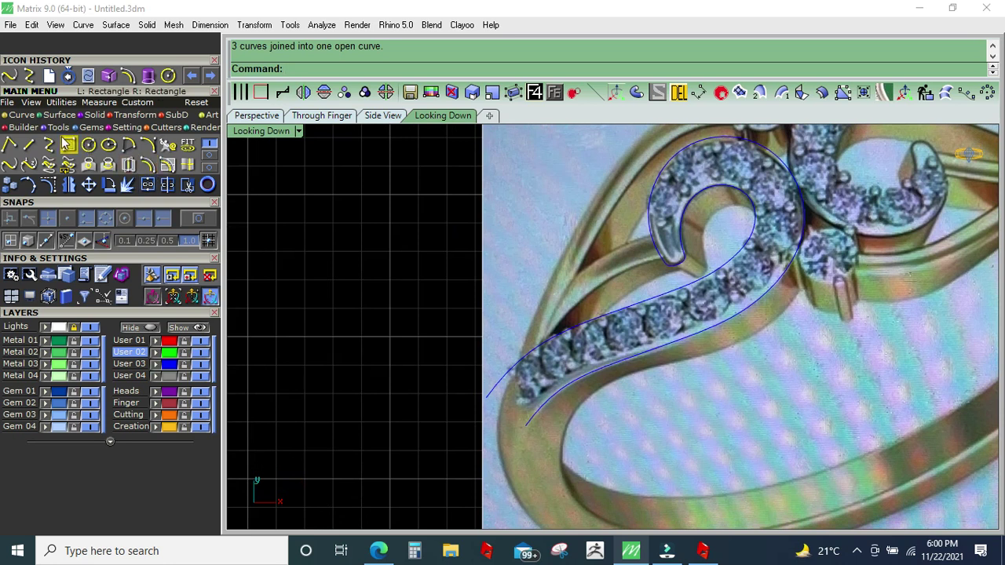
# Step: Make User 03 the current layer and start a curve at the swirl's lower-left end
pyautogui.click(143, 365)
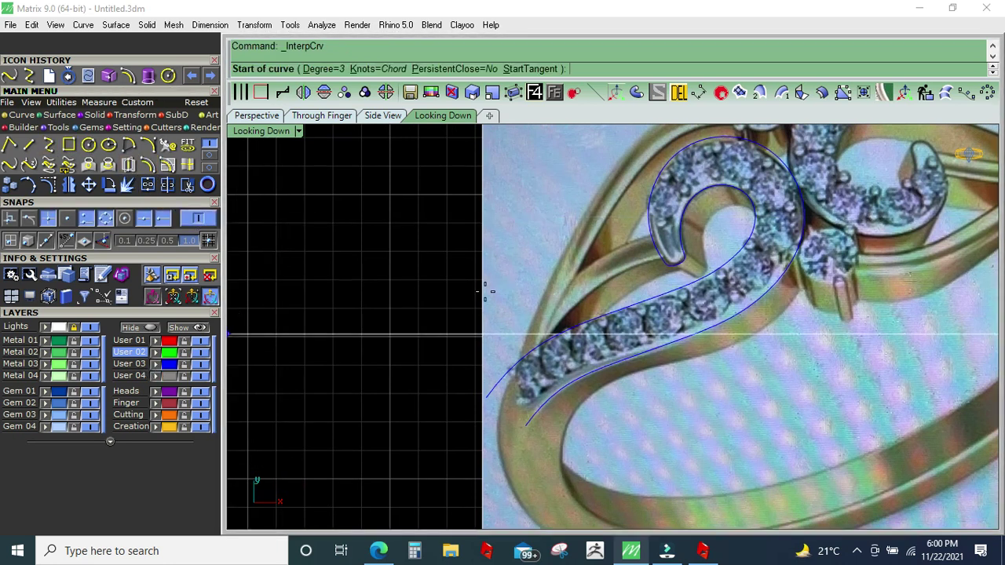
pyautogui.click(489, 390)
pyautogui.moveTo(531, 282); pyautogui.dragTo(509, 373, button='right')
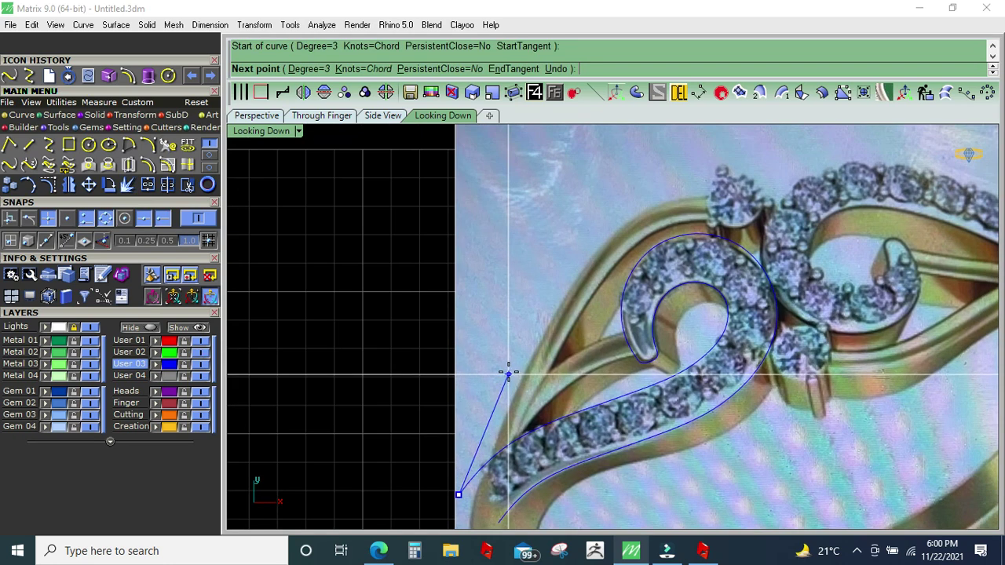
pyautogui.scroll(-2, 509, 372)
pyautogui.scroll(2, 509, 371)
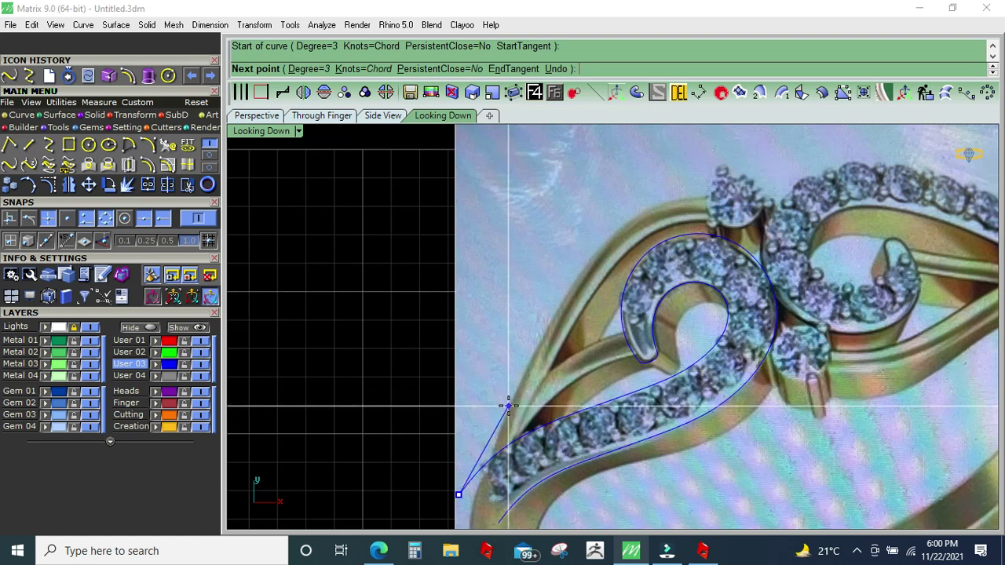
# Step: Place points up the outer band to the top of the ring and finish the curve
pyautogui.click(509, 406)
pyautogui.scroll(-2, 526, 347)
pyautogui.scroll(2, 545, 309)
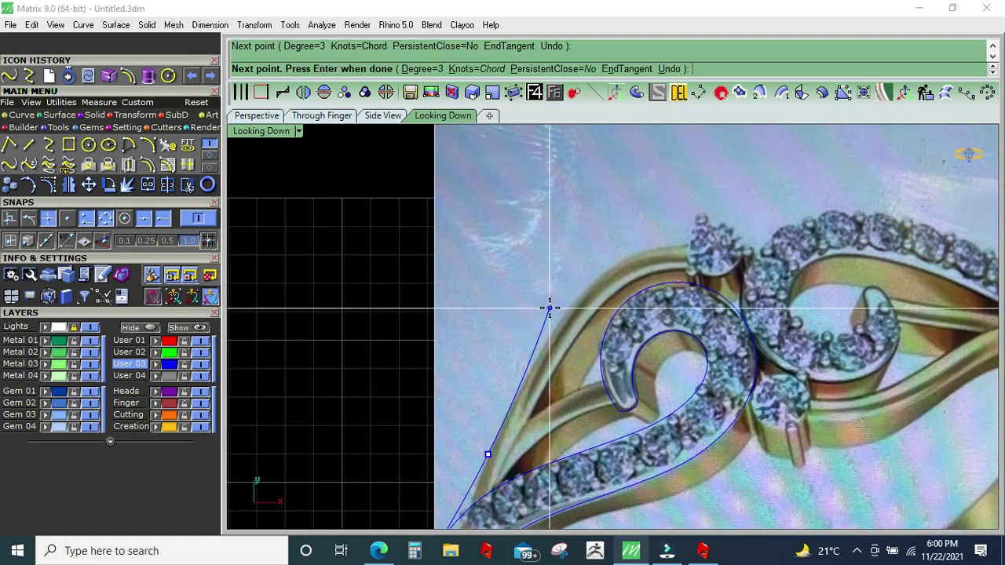
pyautogui.click(550, 308)
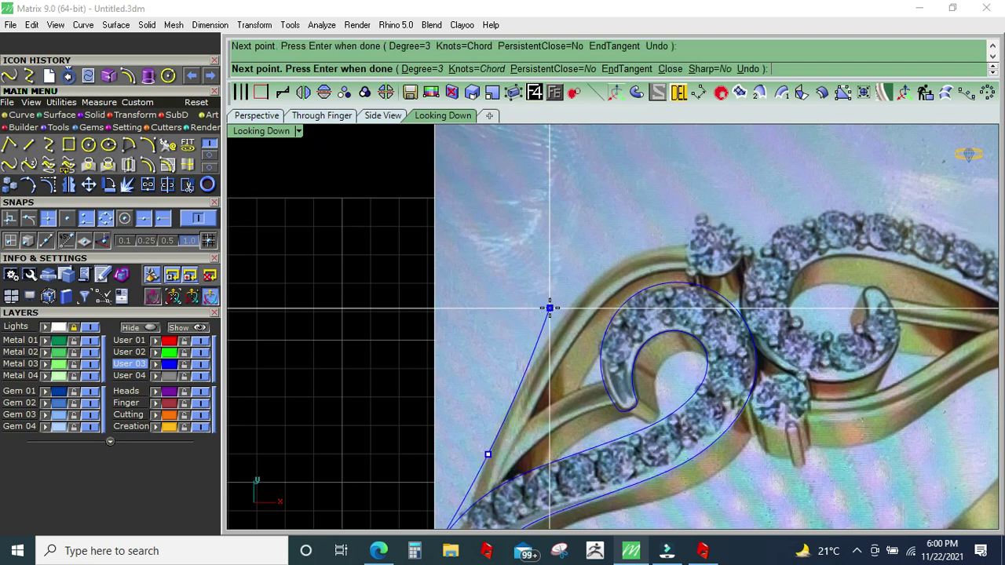
pyautogui.click(614, 250)
pyautogui.scroll(2, 626, 250)
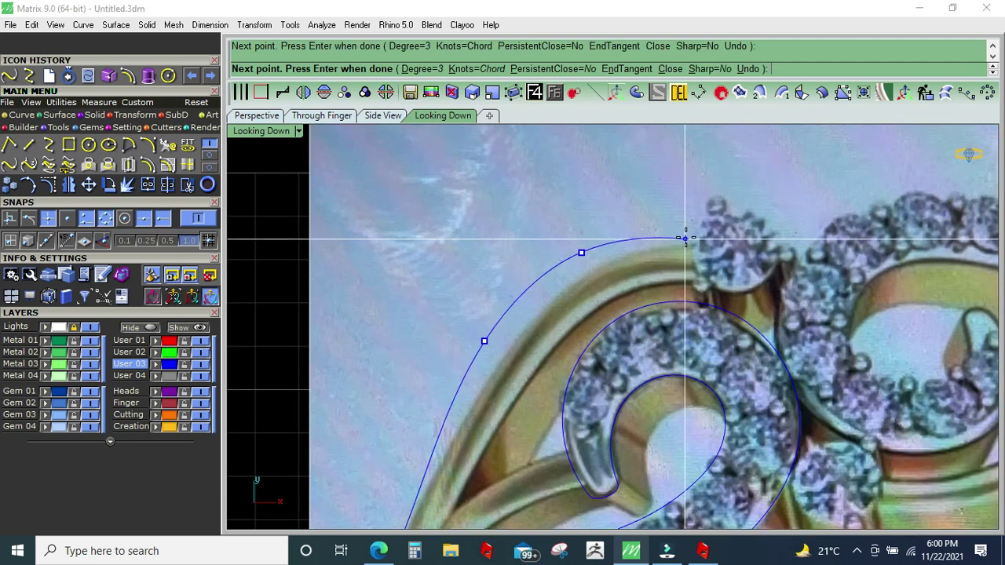
pyautogui.click(703, 232)
pyautogui.press('Return')
pyautogui.scroll(-3, 615, 241)
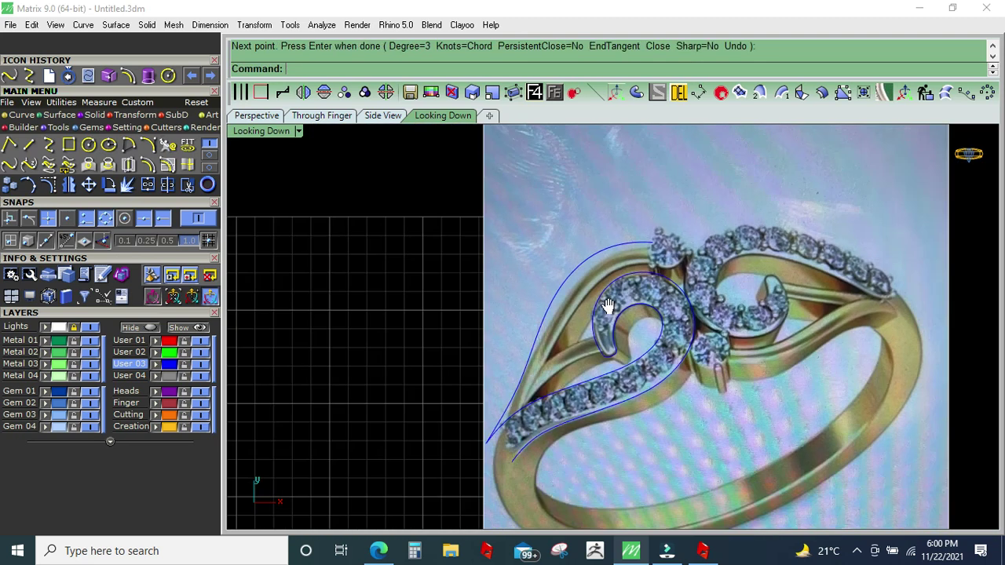
pyautogui.scroll(3, 793, 309)
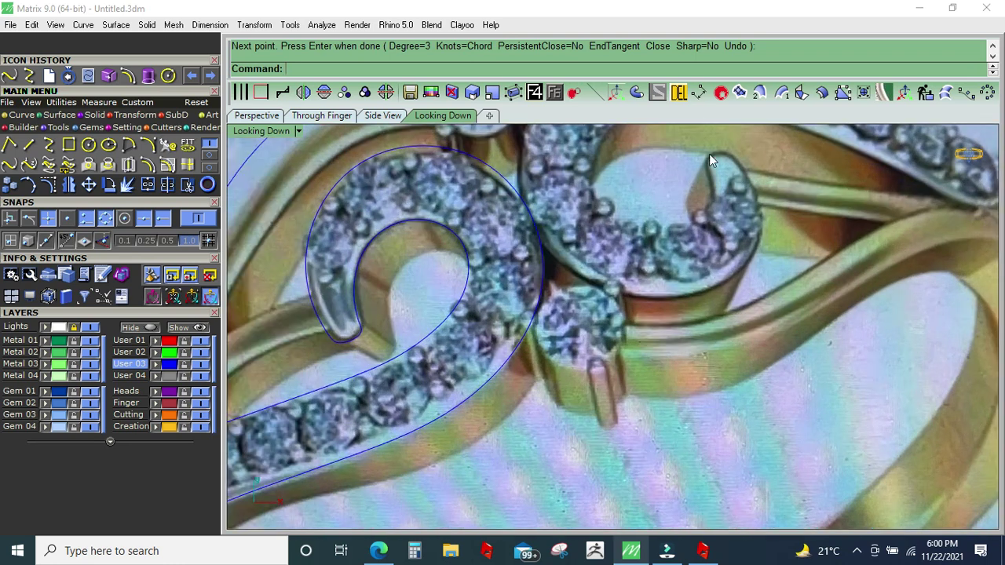
# Step: Measure the distance between two points on the band edge
pyautogui.click(698, 93)
pyautogui.click(727, 314)
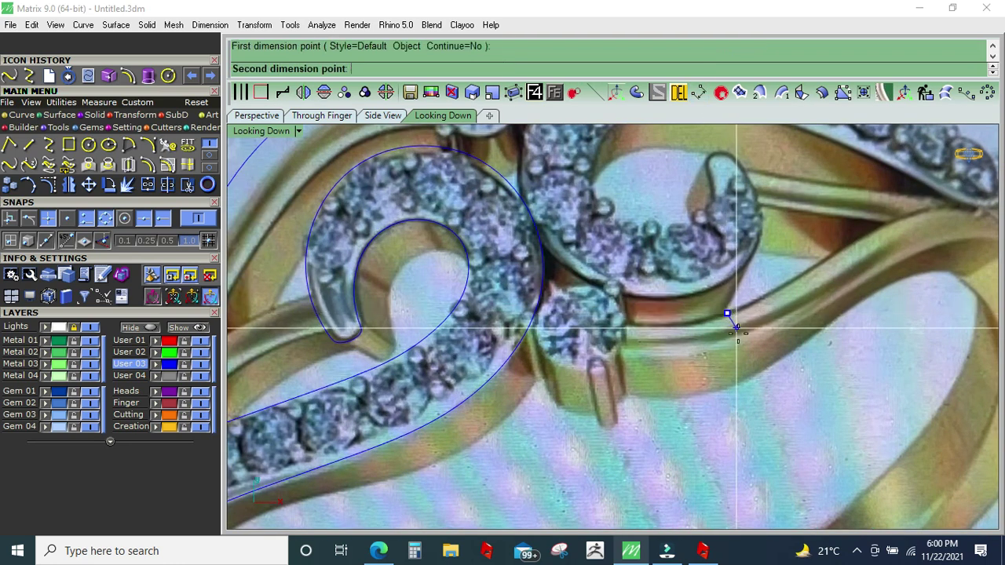
pyautogui.press('Escape')
pyautogui.press('Return')
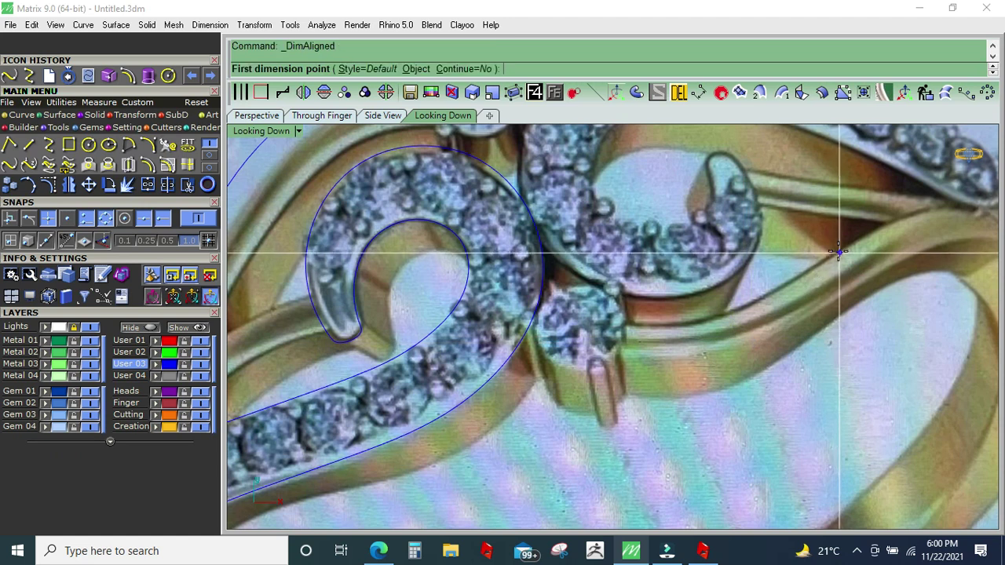
pyautogui.click(836, 251)
pyautogui.click(865, 281)
pyautogui.press('Escape')
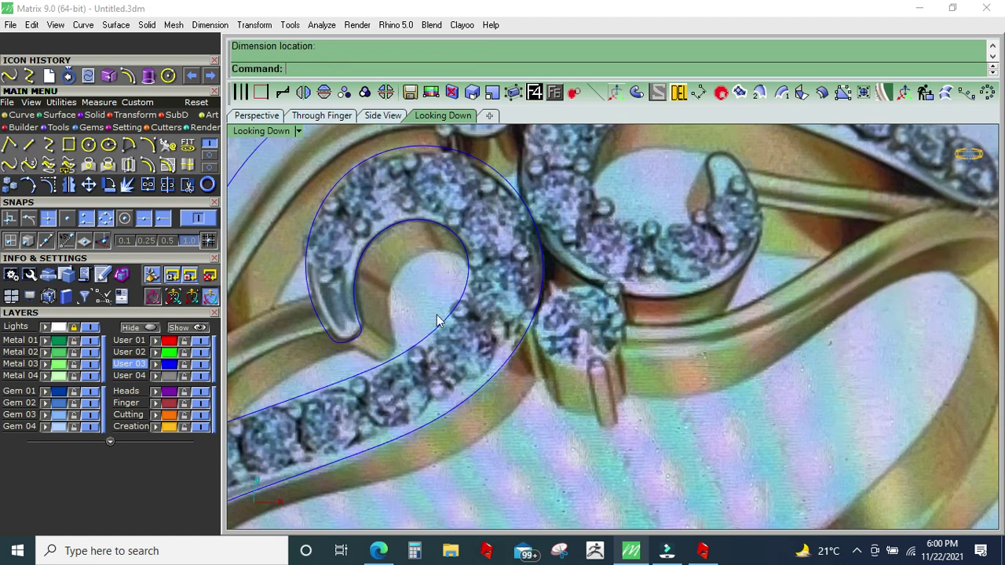
# Step: Hide the reference photo and offset the outer accent curve 1 unit inside the band
pyautogui.click(94, 327)
pyautogui.moveTo(489, 232); pyautogui.dragTo(646, 208, button='right')
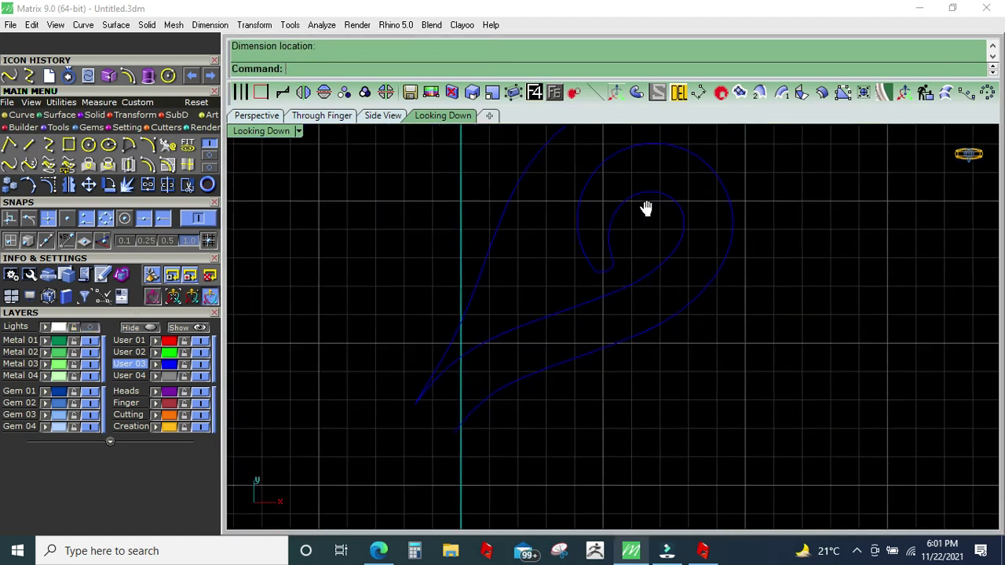
pyautogui.moveTo(519, 259); pyautogui.dragTo(512, 280, button='right')
pyautogui.click(506, 251)
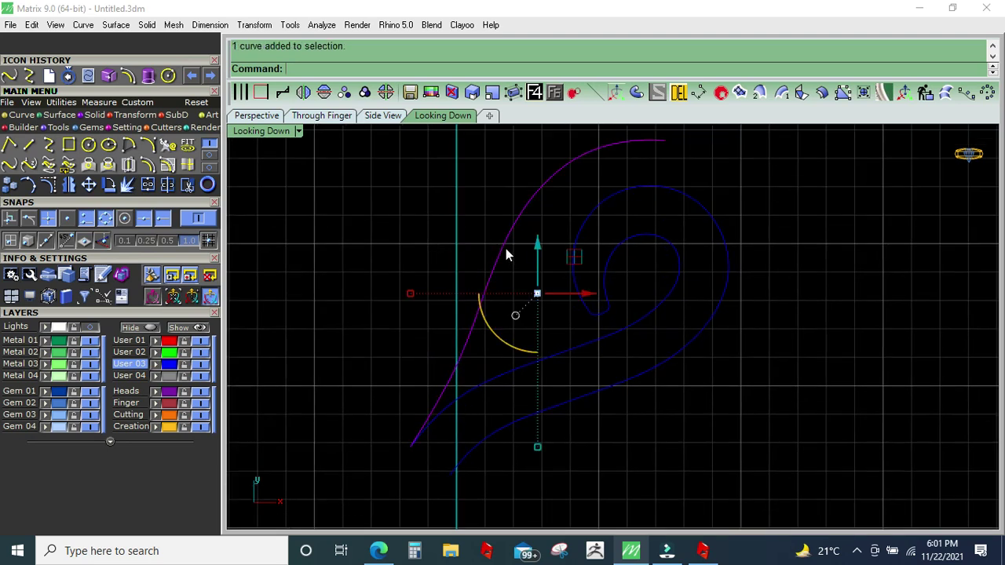
pyautogui.click(151, 165)
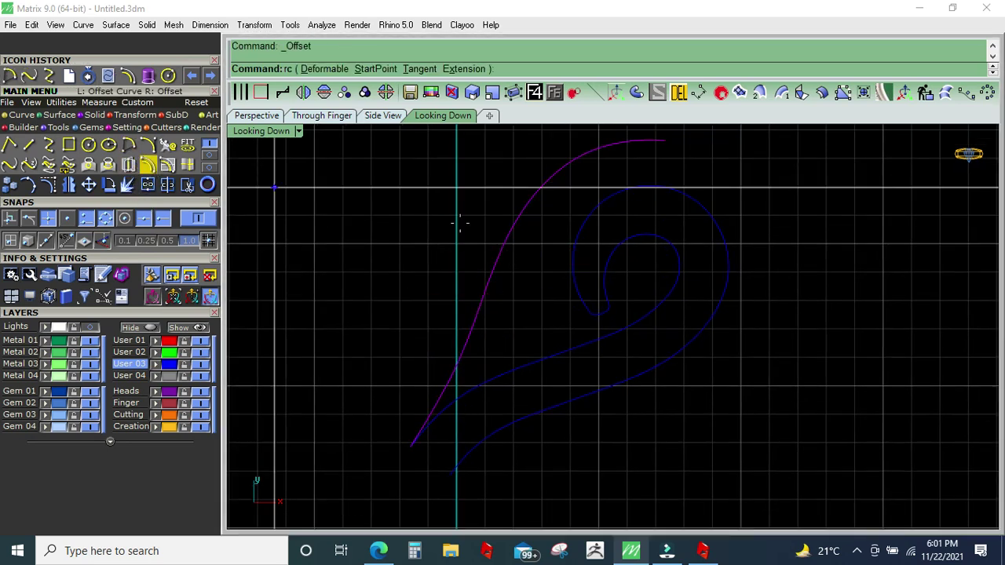
pyautogui.click(528, 256)
pyautogui.scroll(-3, 447, 252)
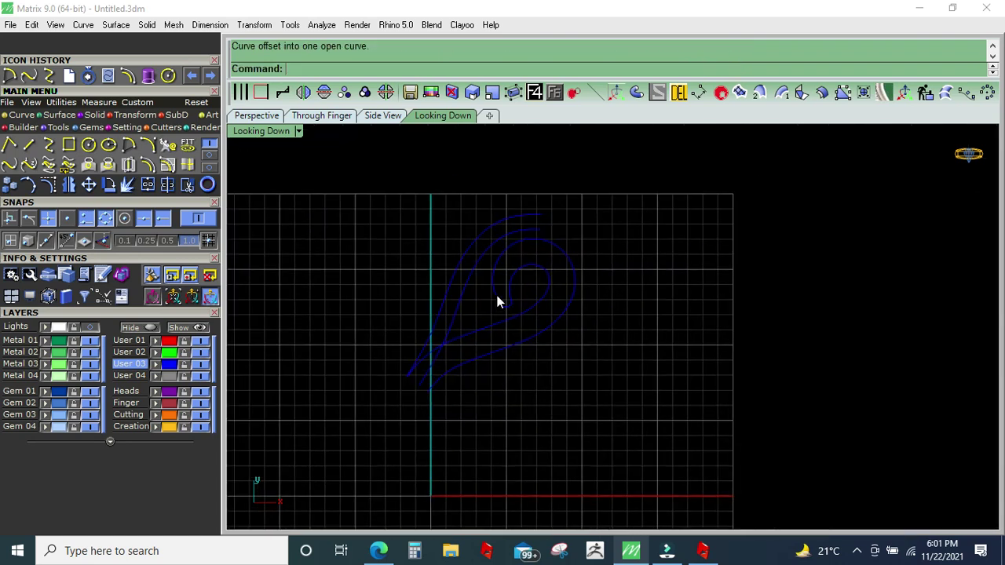
# Step: Toggle the ring reference photo on and off to check the offset curve
pyautogui.click(92, 328)
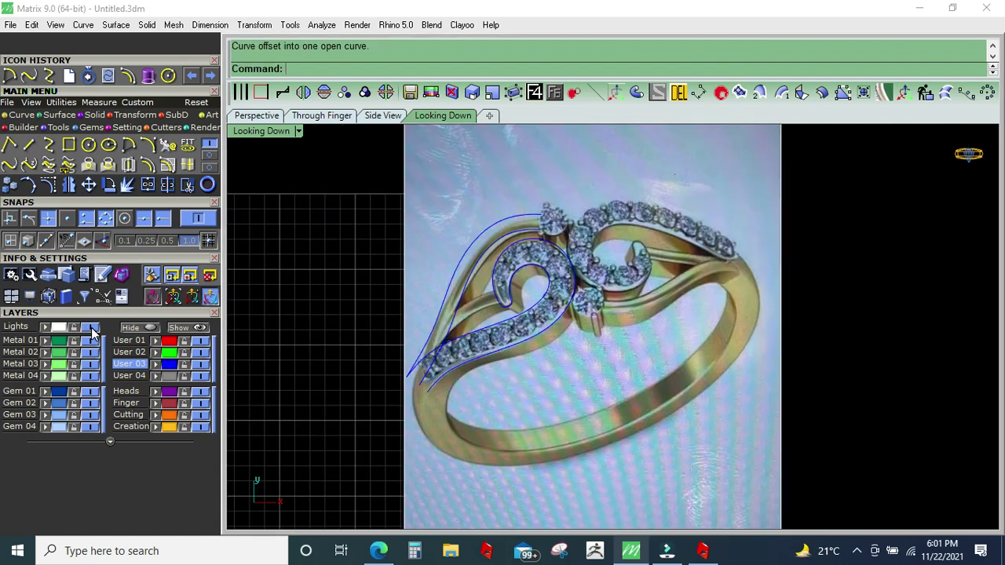
pyautogui.click(91, 328)
pyautogui.scroll(3, 510, 321)
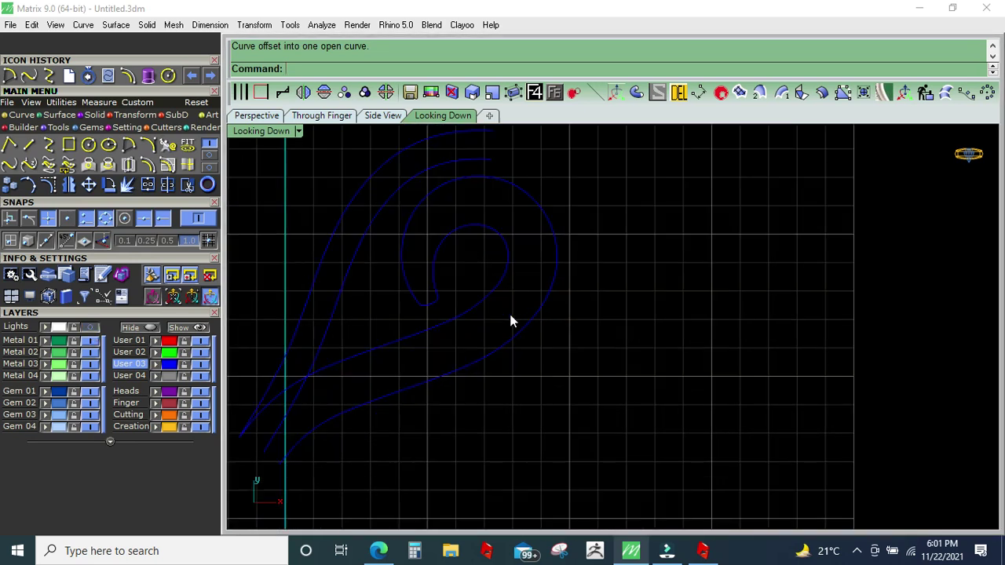
pyautogui.moveTo(405, 324); pyautogui.dragTo(437, 308, button='right')
pyautogui.click(92, 328)
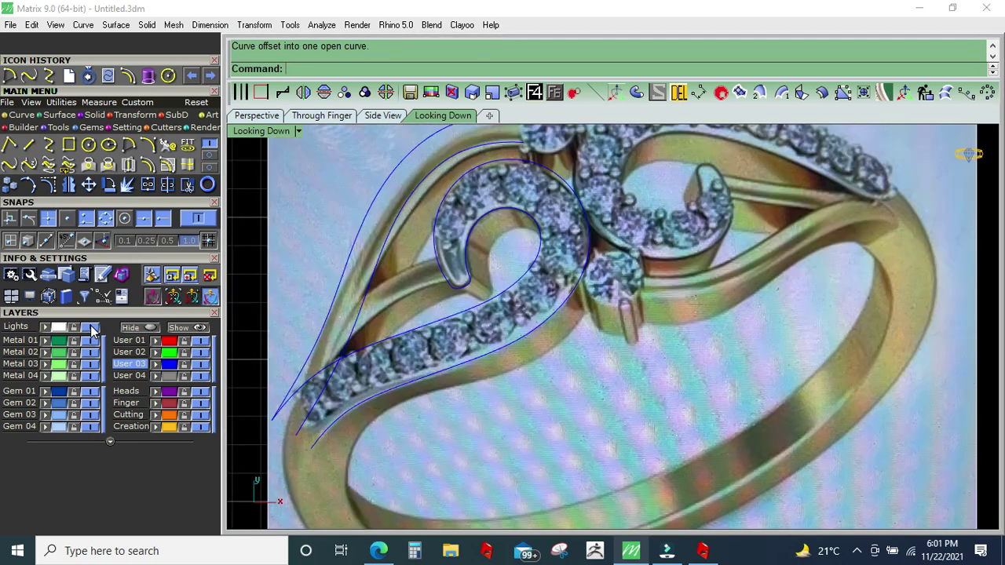
pyautogui.click(91, 328)
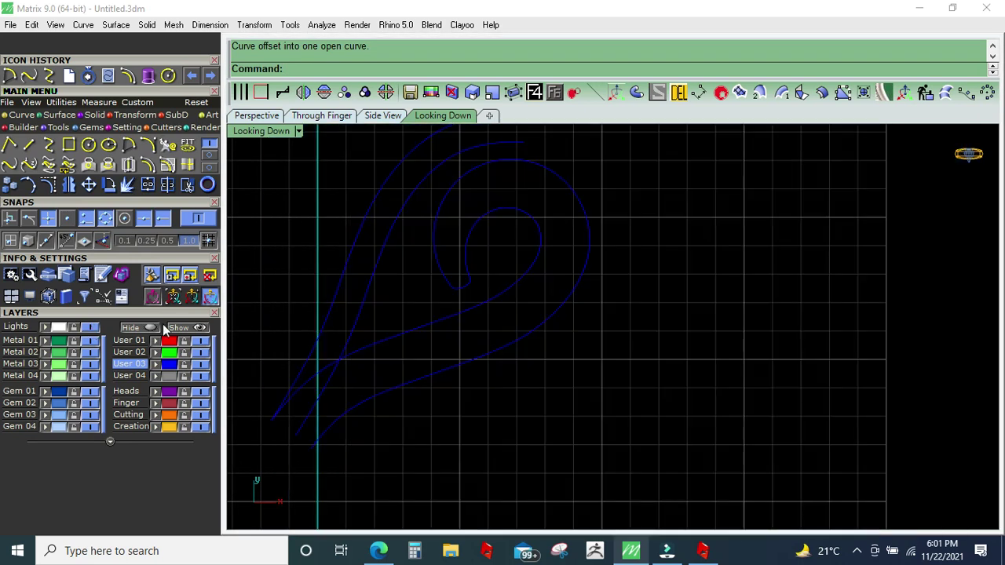
pyautogui.click(148, 144)
# Step: With the photo shown, draw a Start-End-Direction arc from the lower band curve to the swirl tip
pyautogui.click(92, 328)
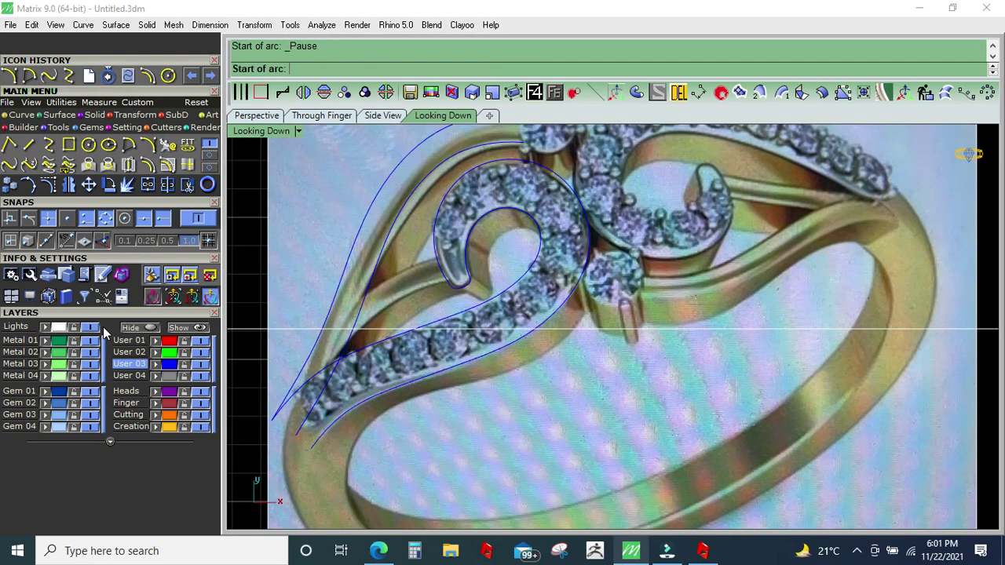
pyautogui.scroll(3, 342, 358)
pyautogui.scroll(2, 354, 365)
pyautogui.click(339, 364)
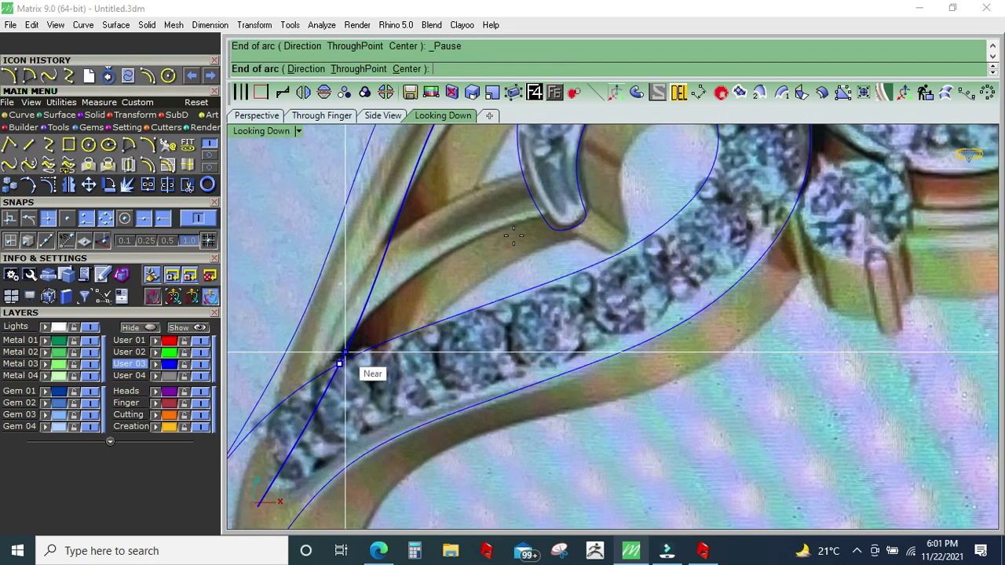
pyautogui.scroll(2, 547, 225)
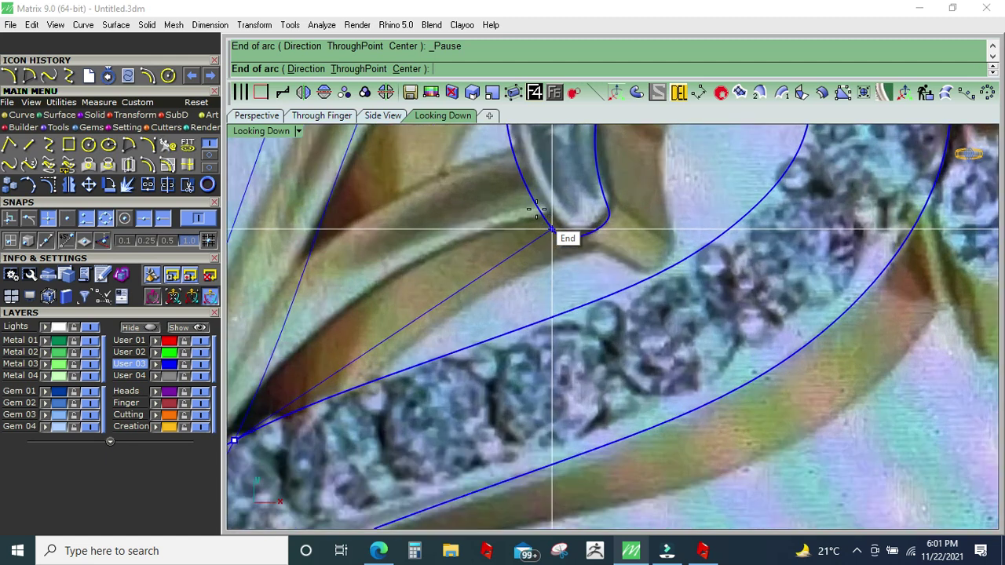
pyautogui.click(539, 212)
pyautogui.scroll(-2, 539, 212)
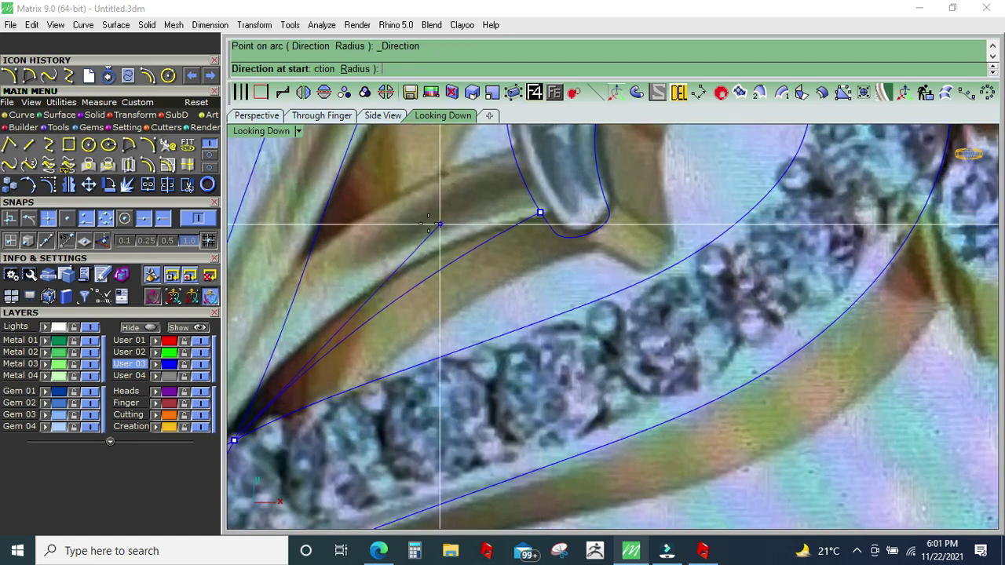
pyautogui.click(453, 226)
pyautogui.scroll(-1, 453, 225)
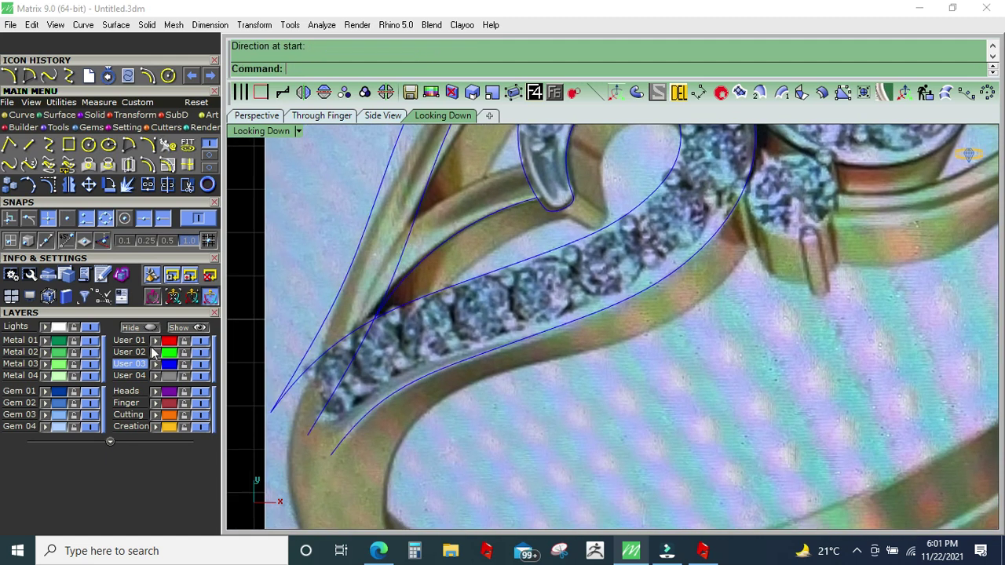
# Step: Offset the arc and nudge the copy slightly downward with the gumball
pyautogui.click(454, 242)
pyautogui.scroll(2, 454, 242)
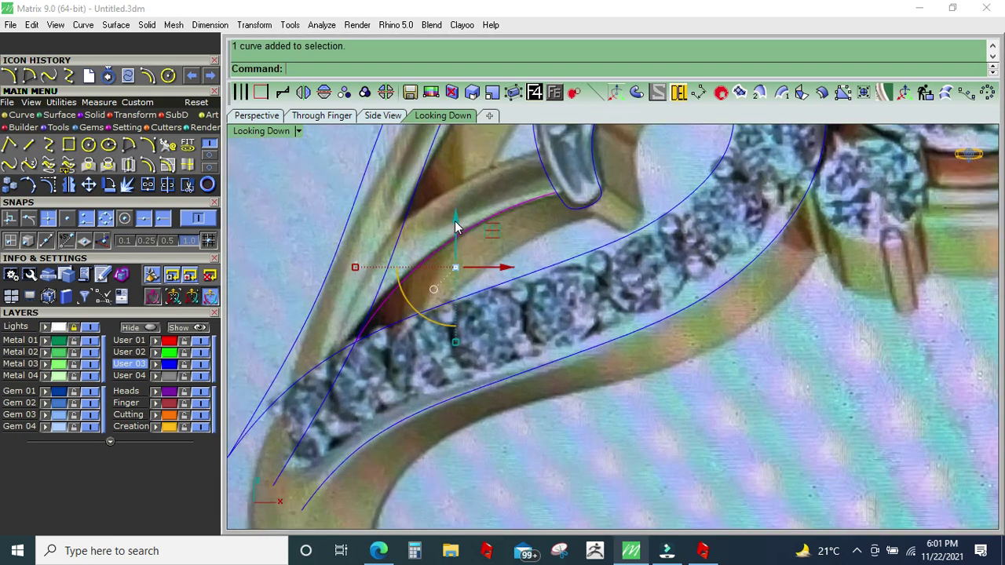
pyautogui.scroll(1, 438, 198)
pyautogui.click(159, 166)
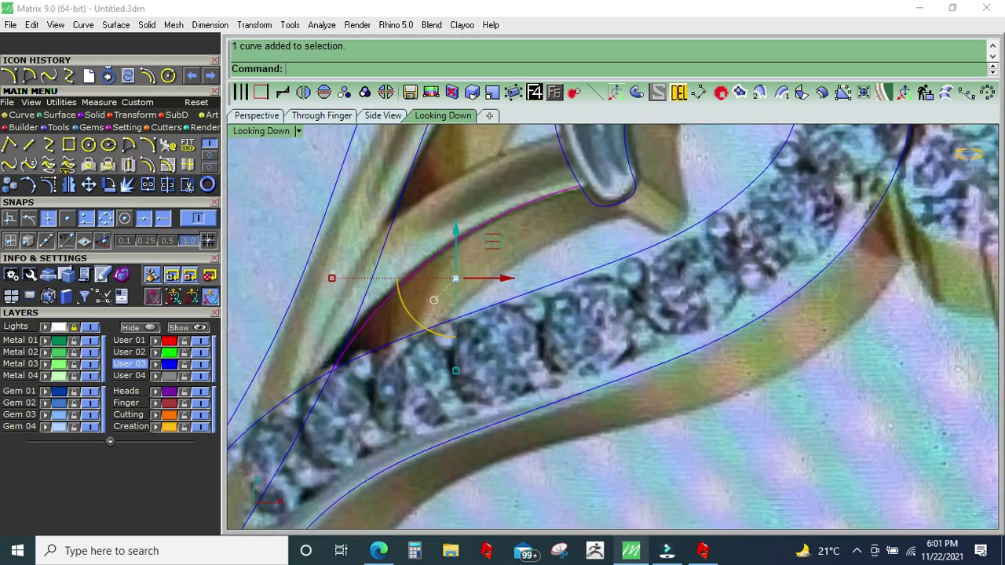
pyautogui.click(437, 168)
pyautogui.moveTo(503, 177); pyautogui.dragTo(505, 189, button='right')
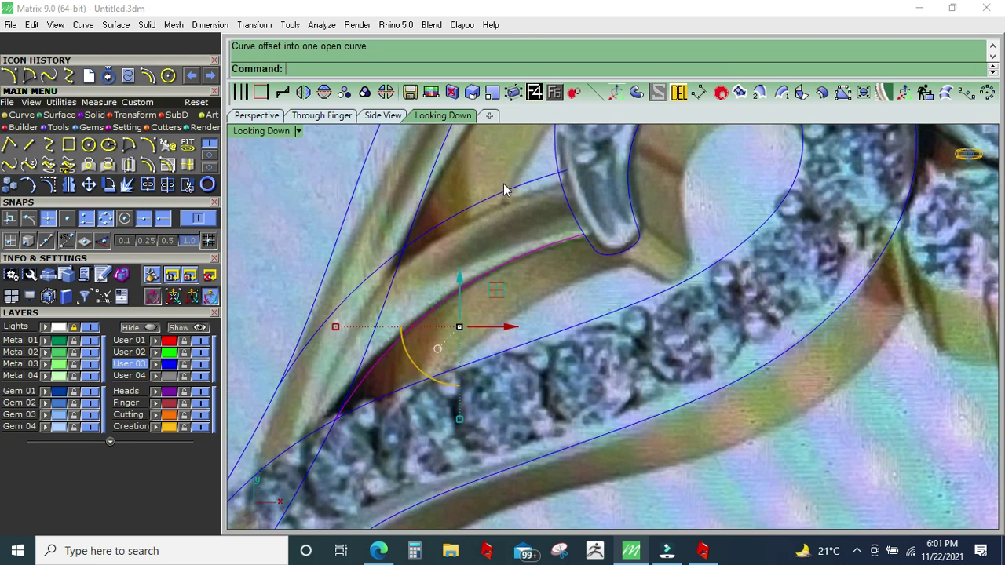
pyautogui.press('Escape')
pyautogui.click(509, 198)
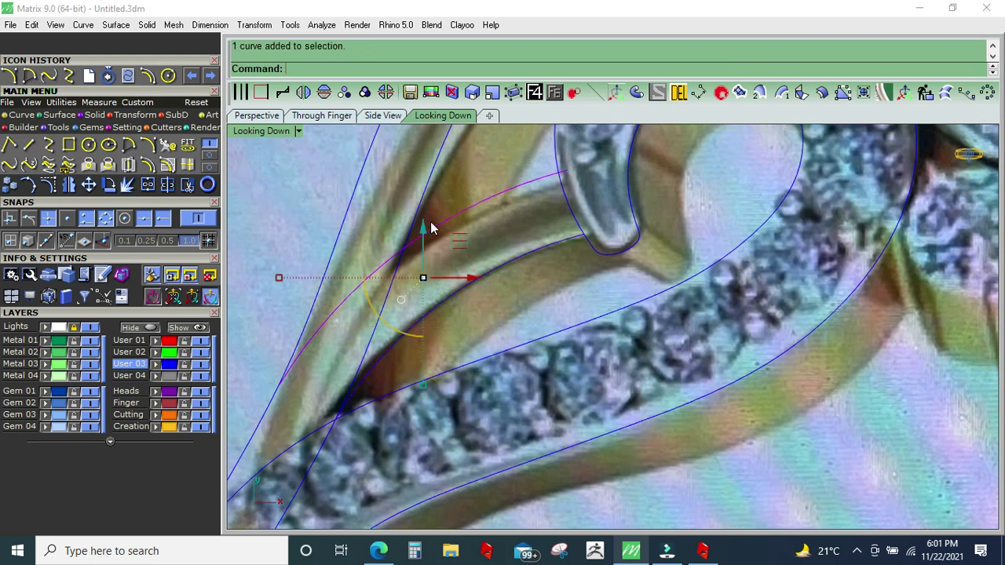
pyautogui.moveTo(424, 228); pyautogui.dragTo(435, 235)
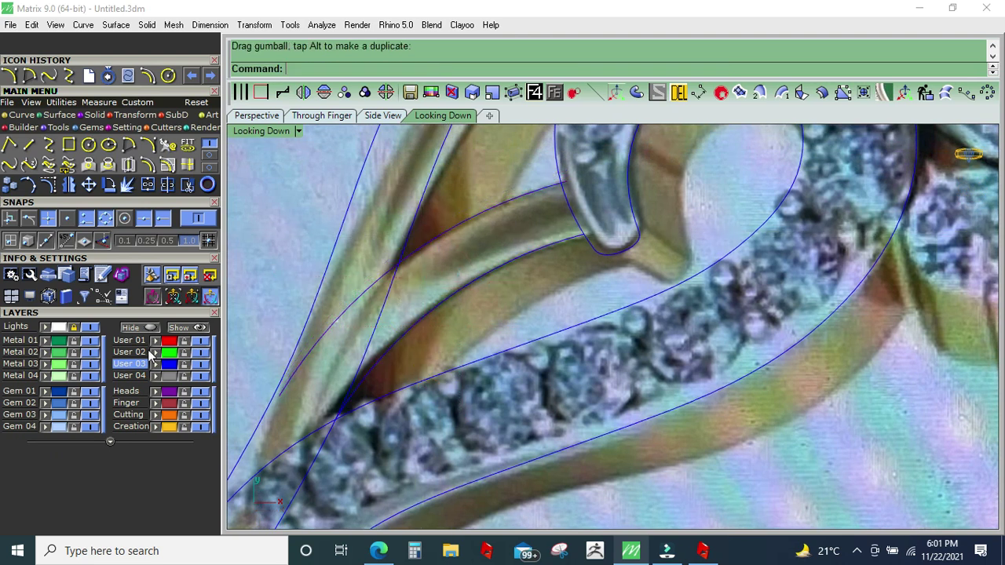
# Step: Hide the ring photo and select the steep accent curve for trimming
pyautogui.click(90, 328)
pyautogui.click(375, 314)
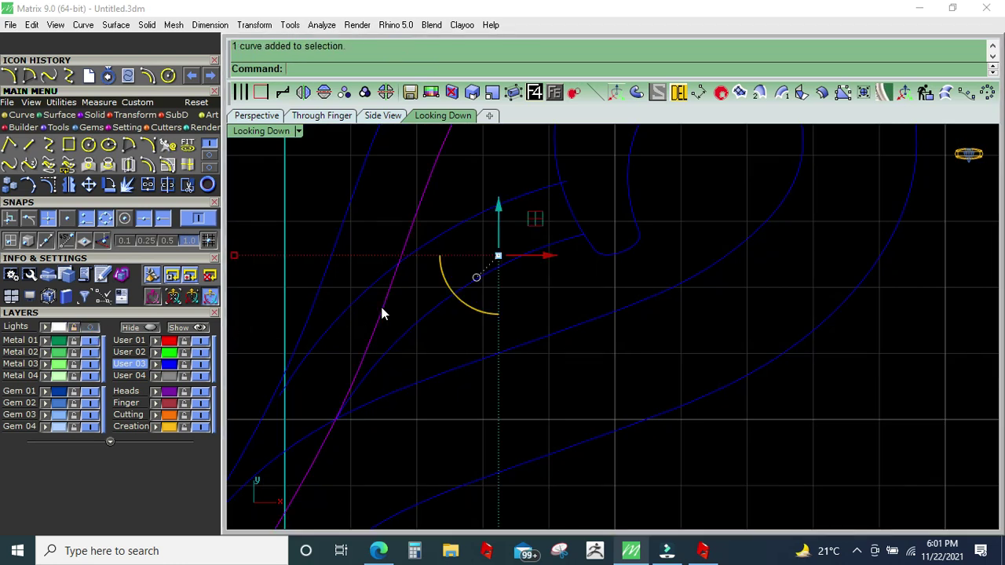
pyautogui.hotkey('ctrl', 't')
# Step: Trim the crossing accent curves at their intersections, using the spiral as a cutter
pyautogui.click(358, 290)
pyautogui.press('Return')
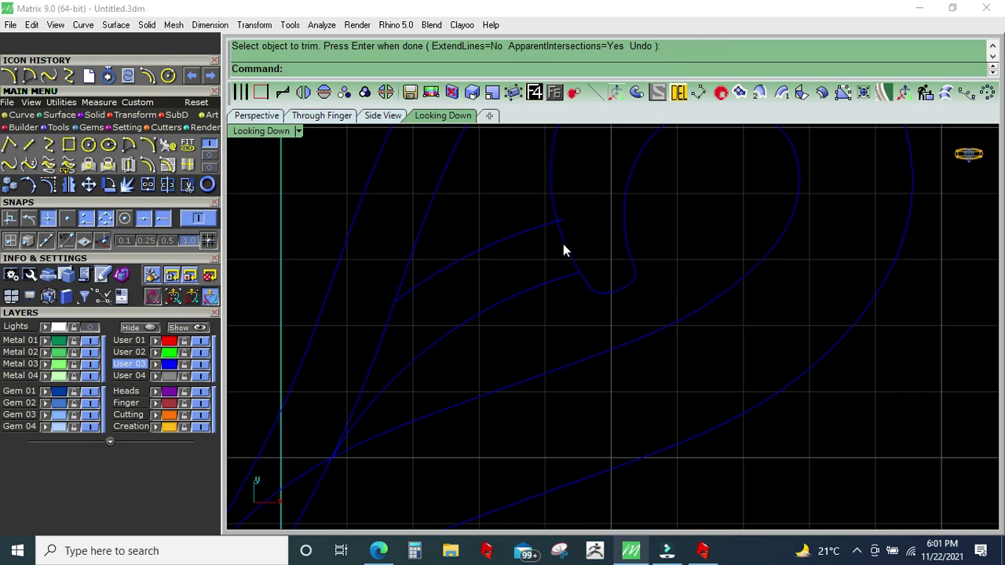
pyautogui.press('Return')
pyautogui.press('Return')
pyautogui.scroll(-3, 565, 223)
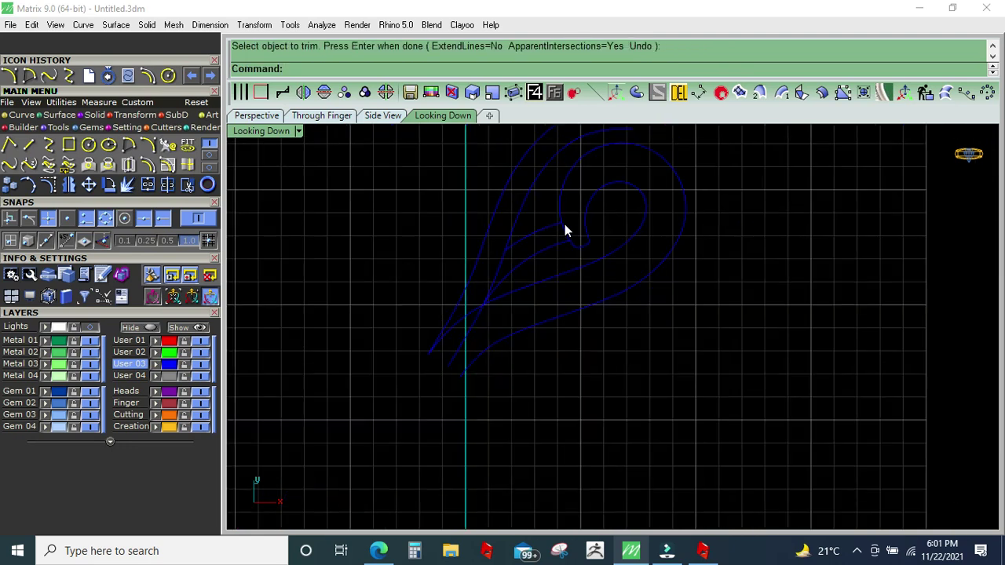
pyautogui.click(480, 319)
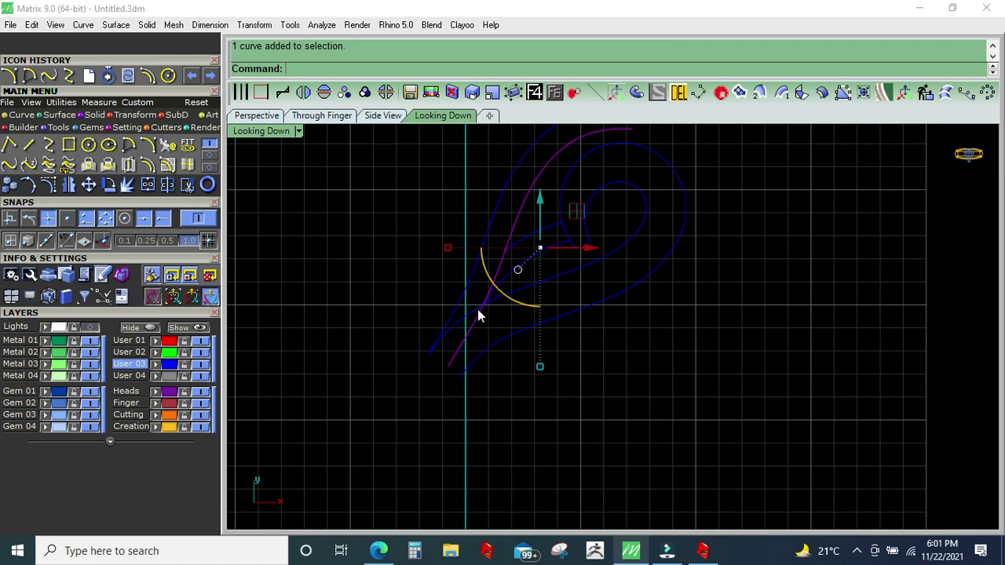
pyautogui.click(479, 314)
pyautogui.hotkey('ctrl', 't')
pyautogui.click(480, 327)
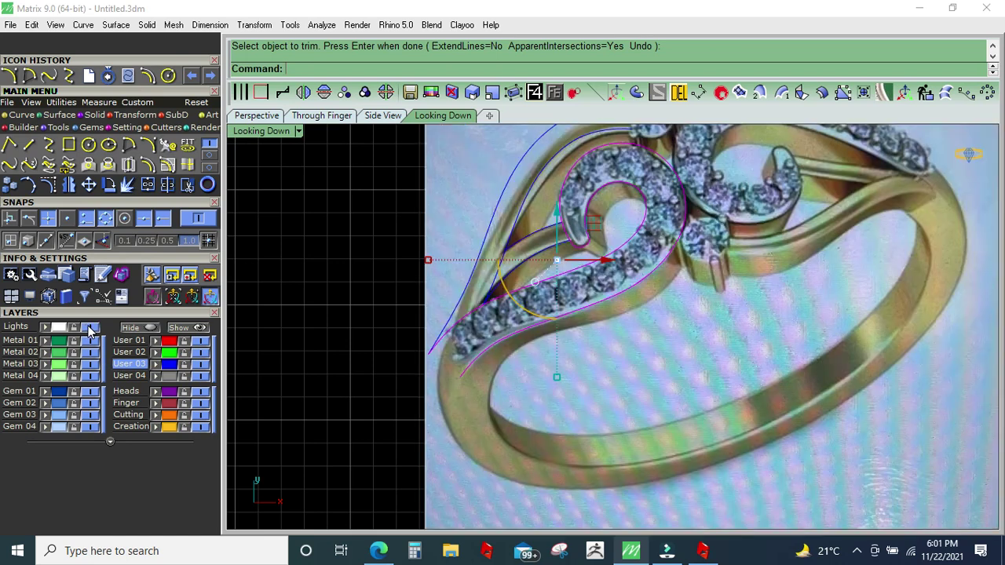
# Step: Undo the last trim and show the short lower-left accent curve's control points
pyautogui.click(90, 329)
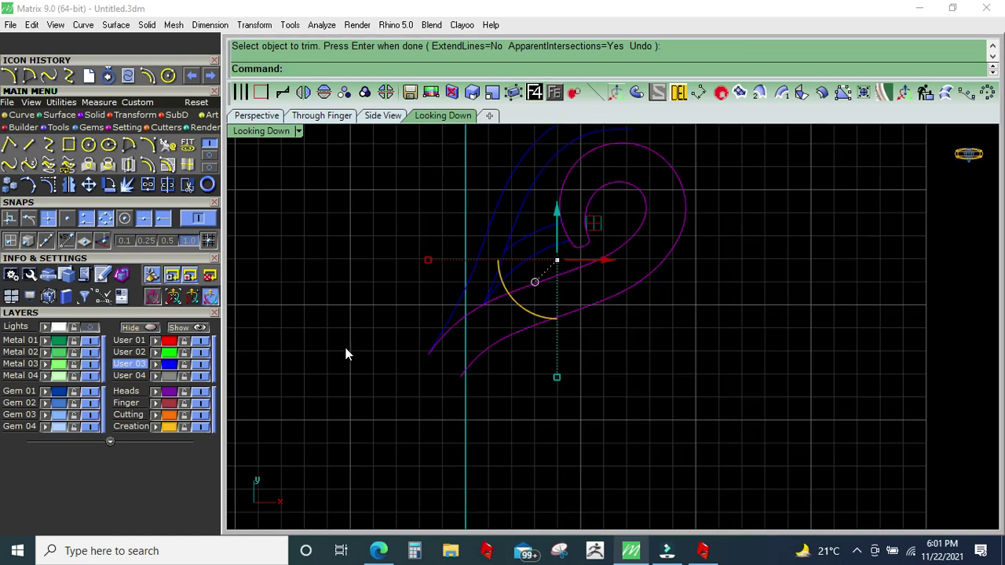
pyautogui.scroll(3, 459, 325)
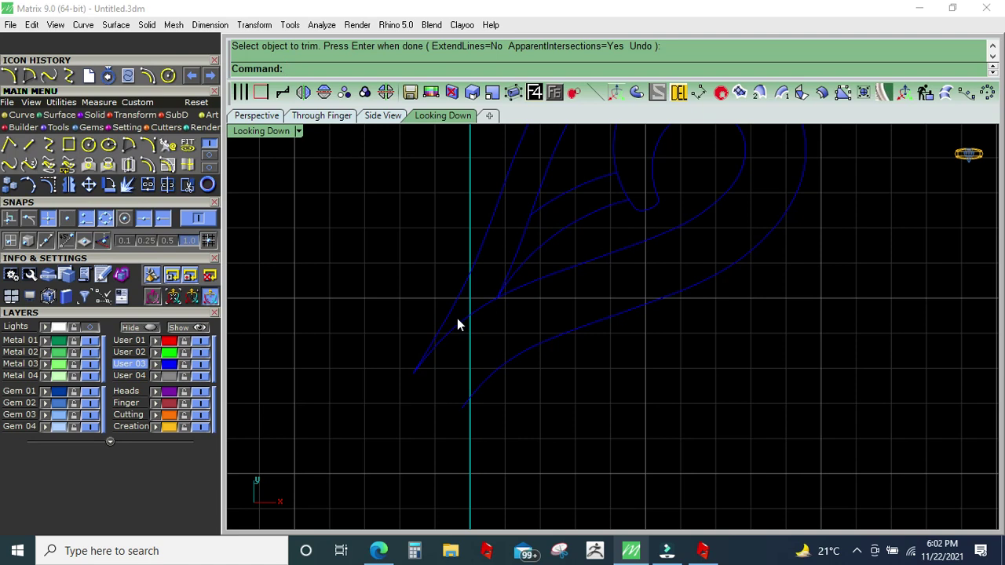
pyautogui.hotkey('ctrl', 'z')
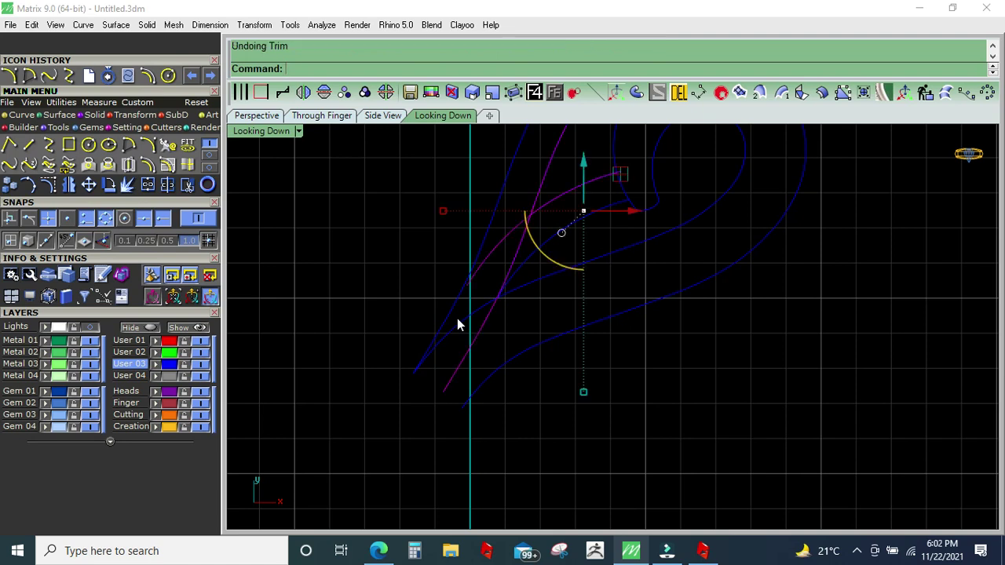
pyautogui.click(407, 294)
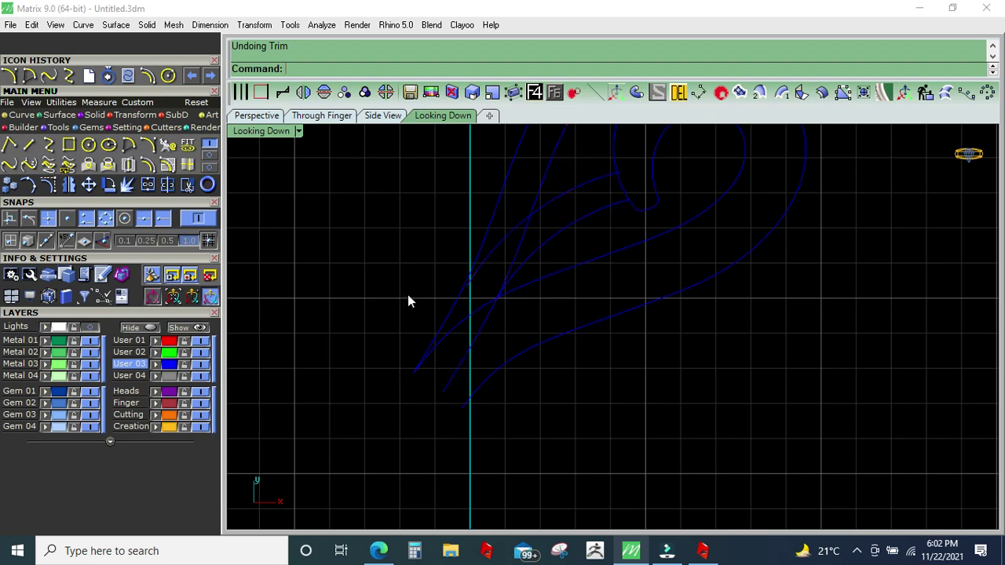
pyautogui.click(460, 309)
pyautogui.press('F10')
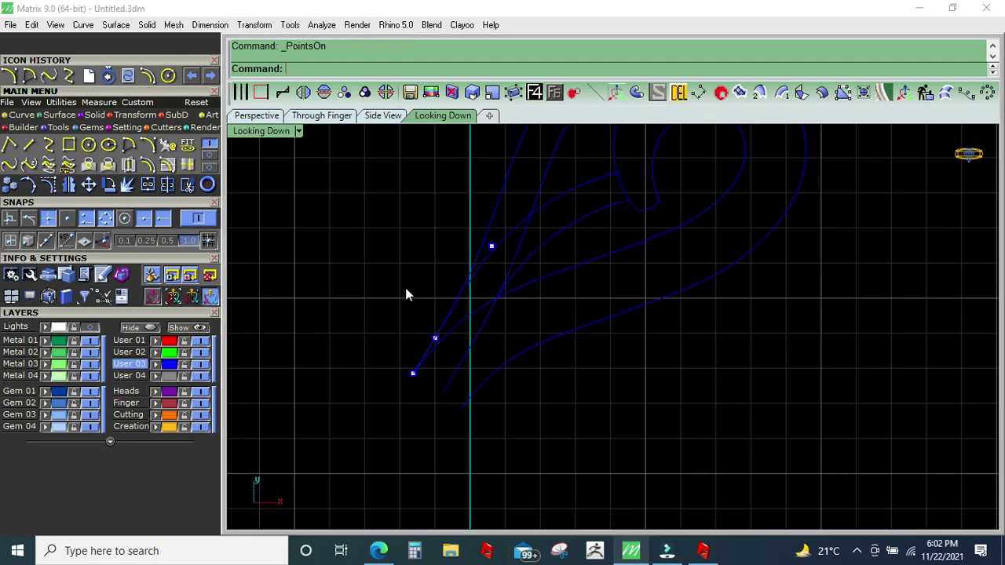
# Step: Rotate the band curve's two lowest control points to follow the photo's band
pyautogui.moveTo(362, 397); pyautogui.dragTo(467, 308)
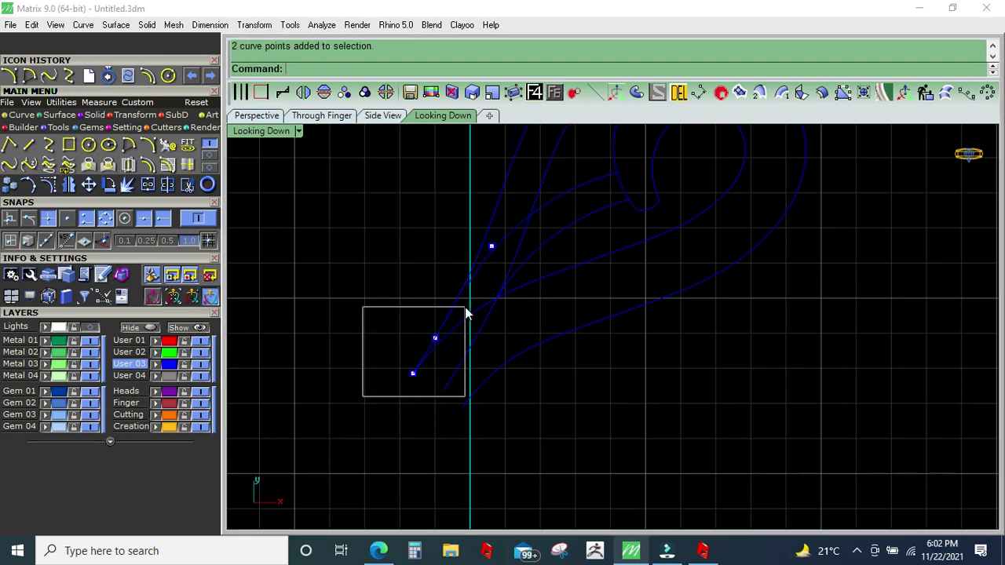
pyautogui.click(109, 185)
pyautogui.click(518, 169)
pyautogui.click(316, 440)
pyautogui.click(289, 410)
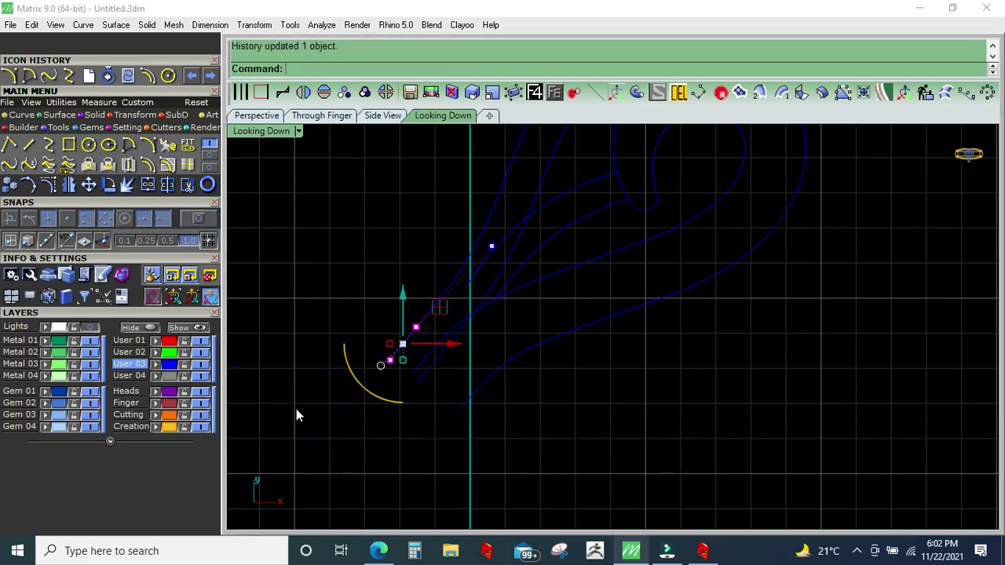
pyautogui.press('Escape')
# Step: Adjust mid-curve control points, nudging one slightly down and right
pyautogui.scroll(1, 429, 359)
pyautogui.scroll(1, 440, 353)
pyautogui.scroll(2, 465, 339)
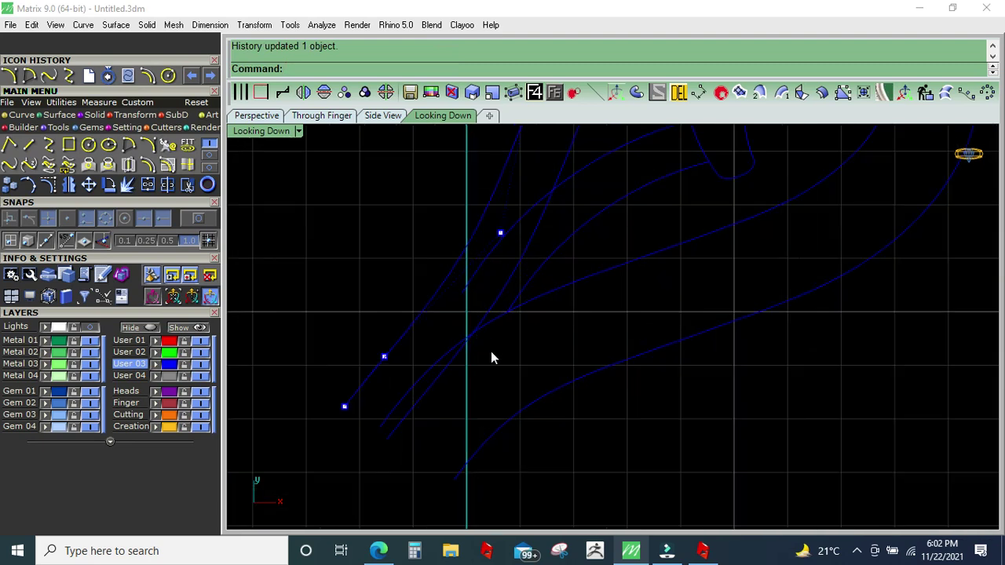
pyautogui.moveTo(334, 441); pyautogui.dragTo(408, 350)
pyautogui.scroll(3, 380, 377)
pyautogui.press('Escape')
pyautogui.scroll(-3, 487, 307)
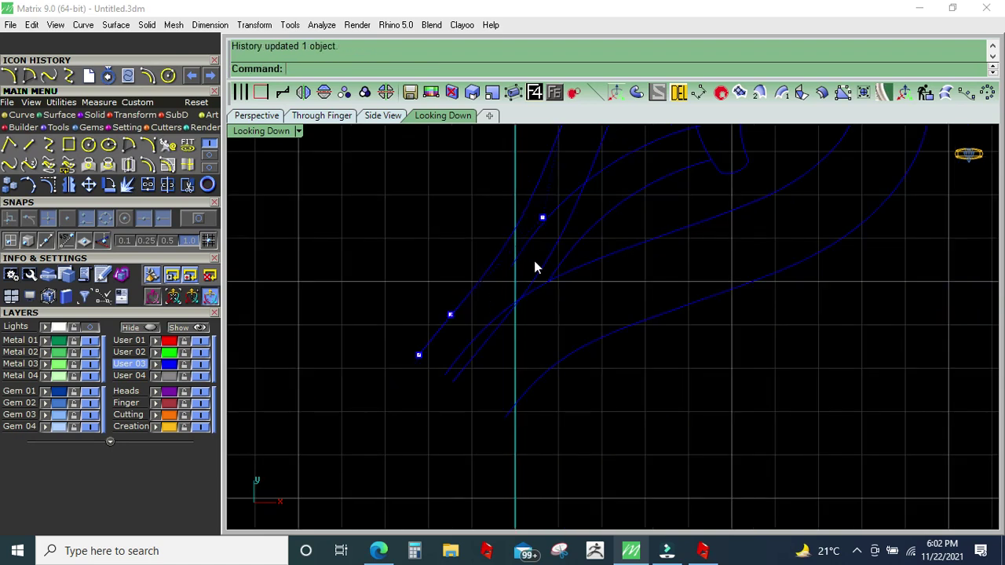
pyautogui.moveTo(536, 267); pyautogui.dragTo(527, 392, button='right')
pyautogui.moveTo(490, 318); pyautogui.dragTo(577, 393)
pyautogui.moveTo(545, 358); pyautogui.dragTo(552, 368)
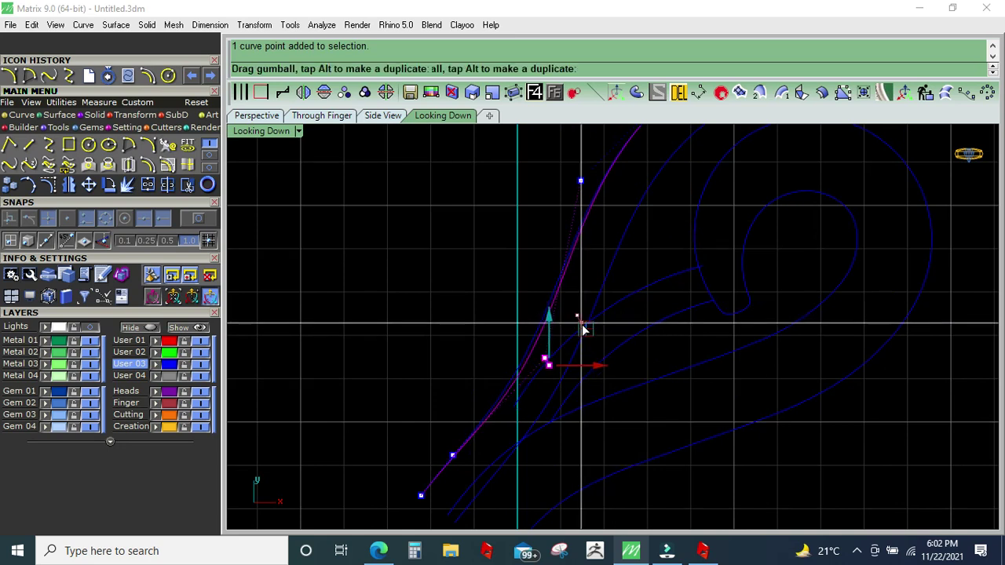
pyautogui.press('Escape')
# Step: Raise the three top control points of the curve slightly toward the swirl's top
pyautogui.scroll(-3, 671, 348)
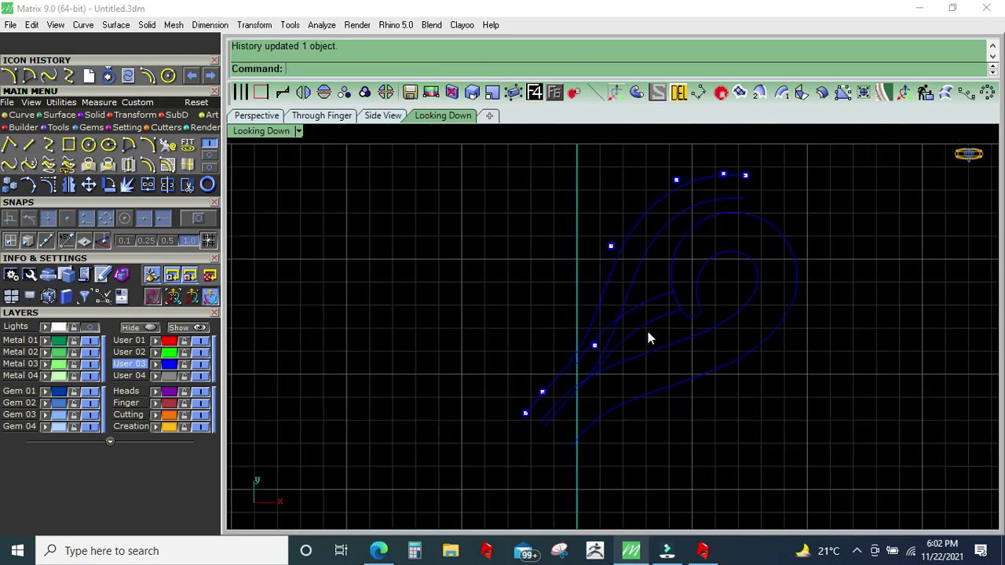
pyautogui.scroll(2, 648, 339)
pyautogui.scroll(2, 725, 264)
pyautogui.moveTo(601, 157); pyautogui.dragTo(801, 285)
pyautogui.moveTo(684, 206); pyautogui.dragTo(684, 186)
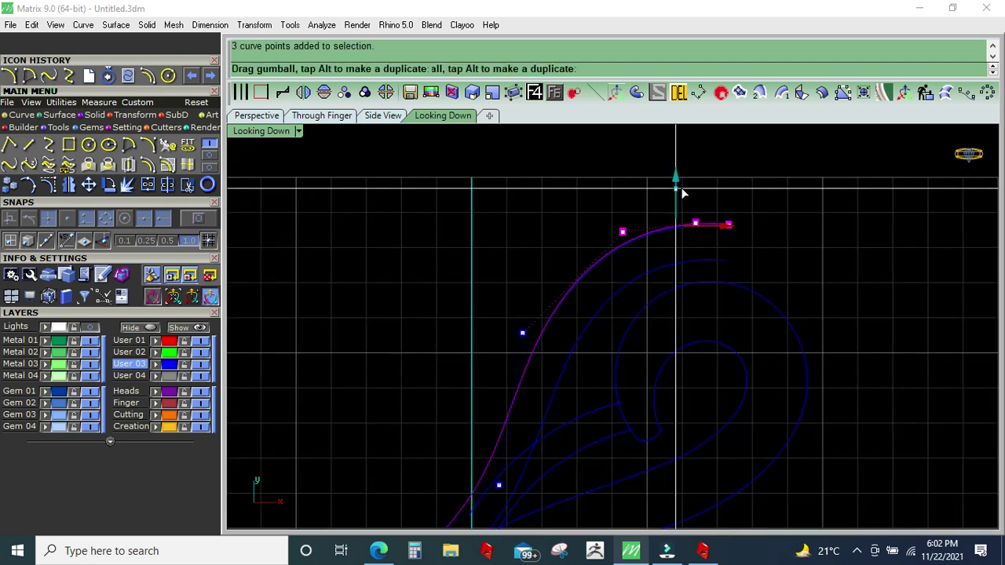
pyautogui.scroll(-2, 664, 205)
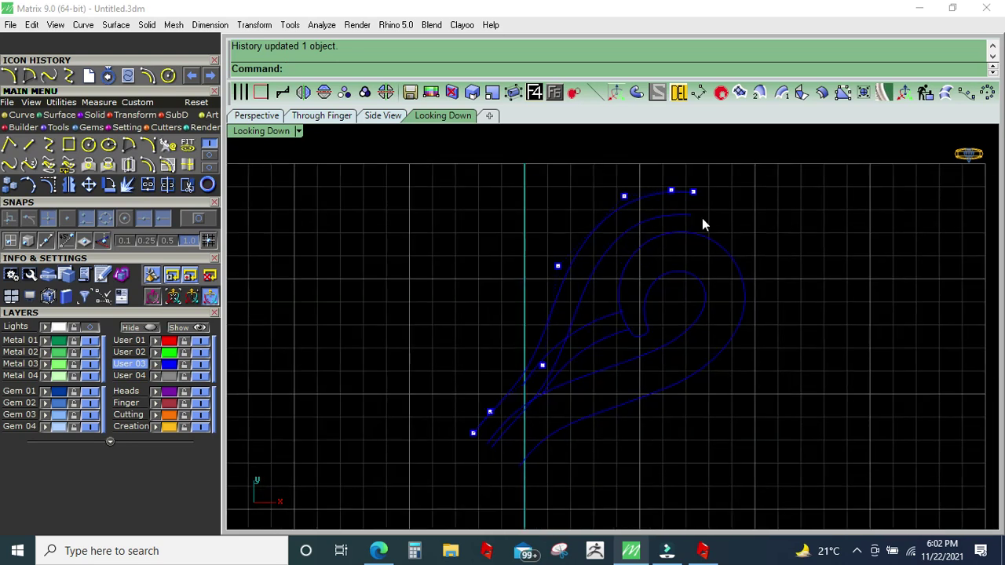
# Step: Check the curve against the reference photo, hide control points, and select the two lower accent curves
pyautogui.click(93, 329)
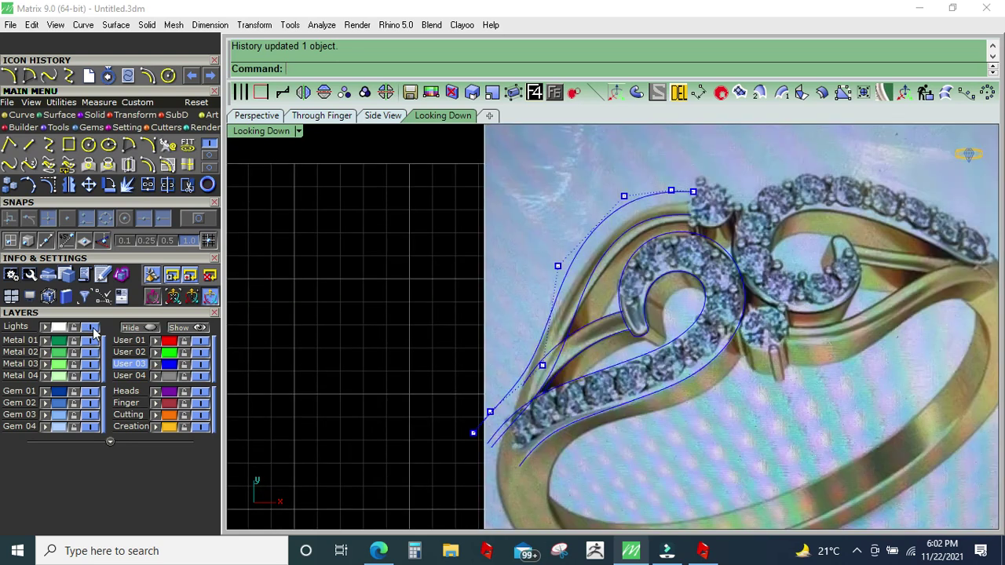
pyautogui.click(94, 329)
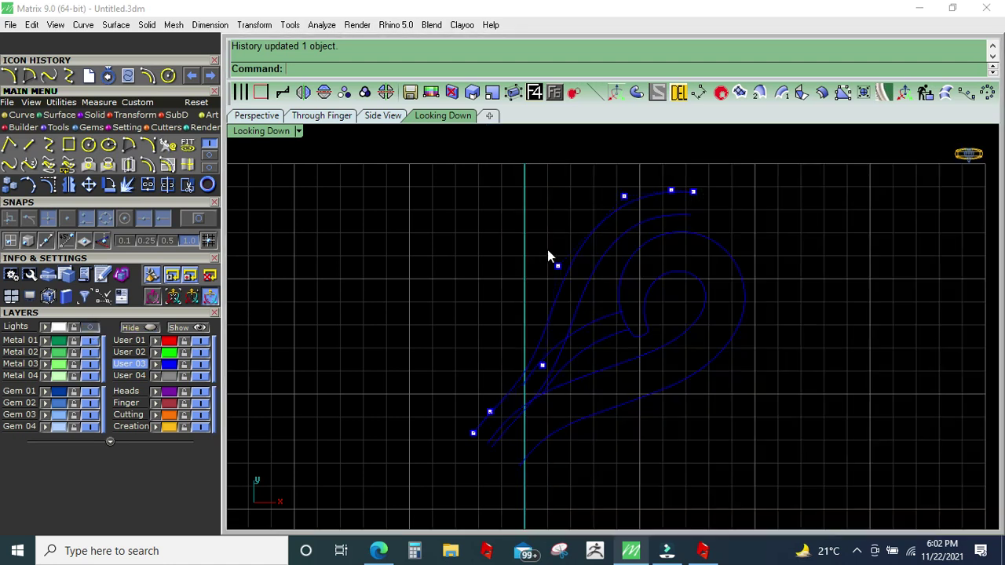
pyautogui.moveTo(652, 234); pyautogui.dragTo(633, 254, button='right')
pyautogui.press('Escape')
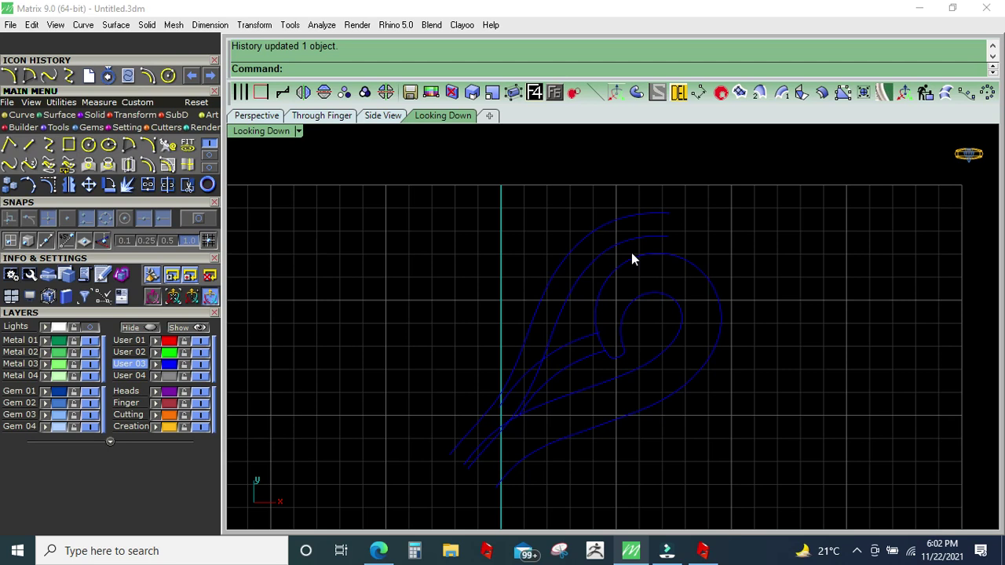
pyautogui.scroll(2, 598, 340)
pyautogui.moveTo(370, 285); pyautogui.dragTo(699, 514)
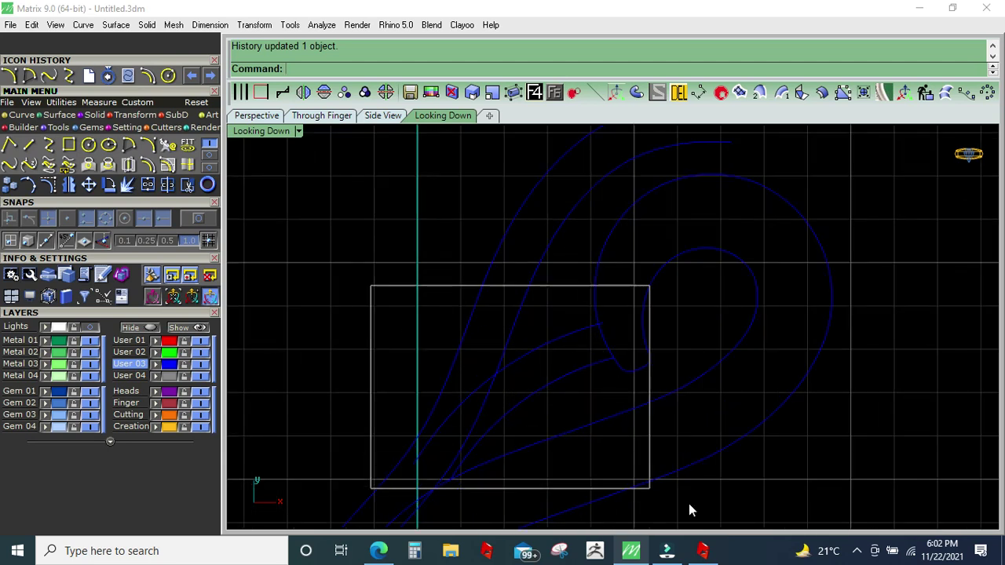
# Step: Rebuild the two lower accent curves with 8 control points
pyautogui.moveTo(628, 490); pyautogui.dragTo(681, 391, button='right')
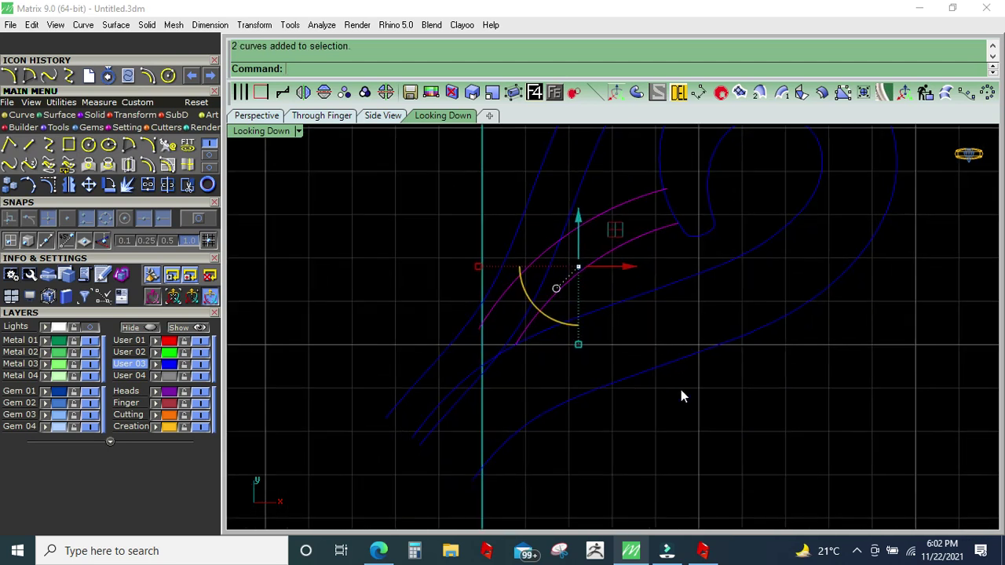
pyautogui.click(925, 93)
pyautogui.moveTo(946, 160); pyautogui.dragTo(909, 167)
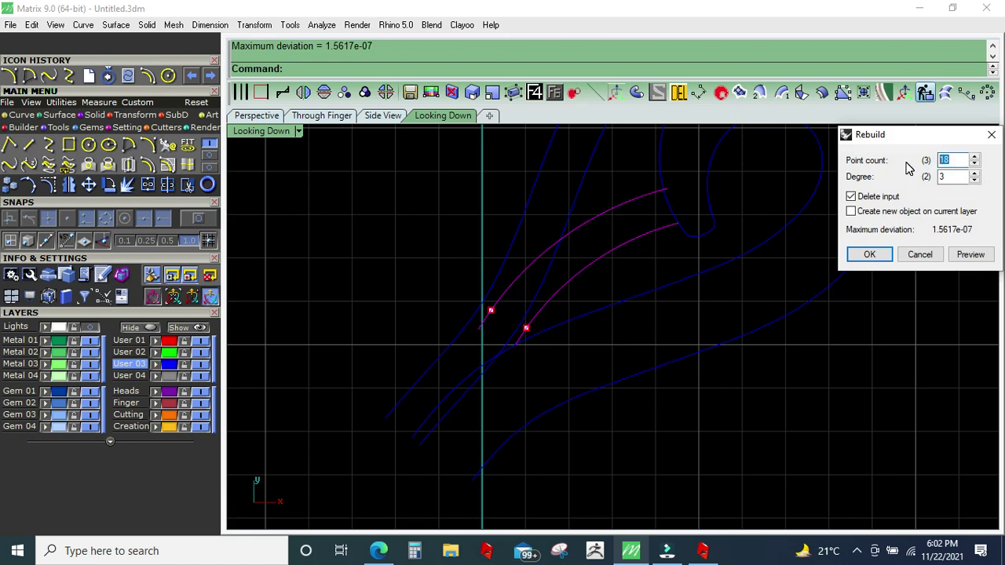
pyautogui.write('8')
pyautogui.press('Return')
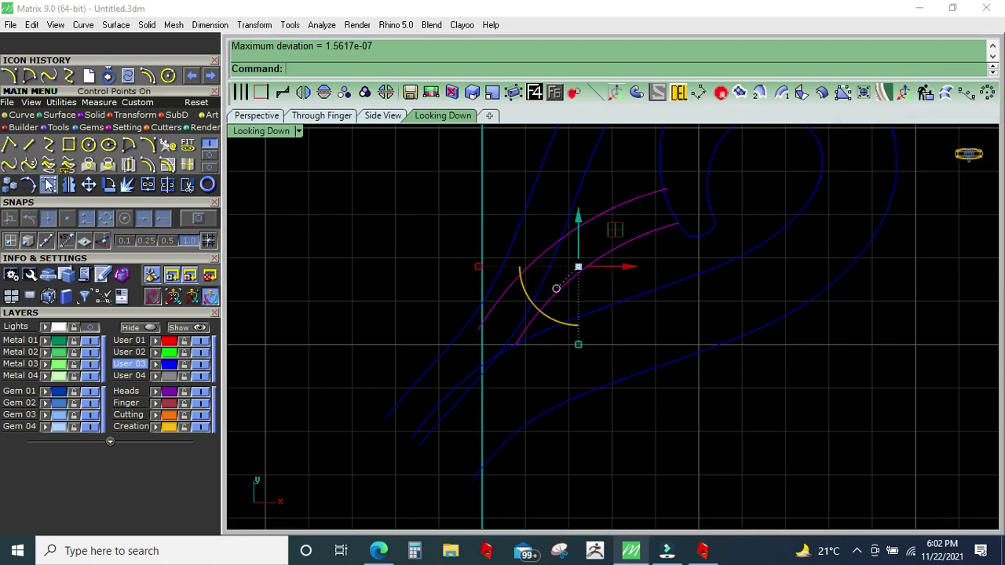
# Step: Inspect the rebuilt control points, then rebuild both curves again as degree-3 with 8 points
pyautogui.press('F10')
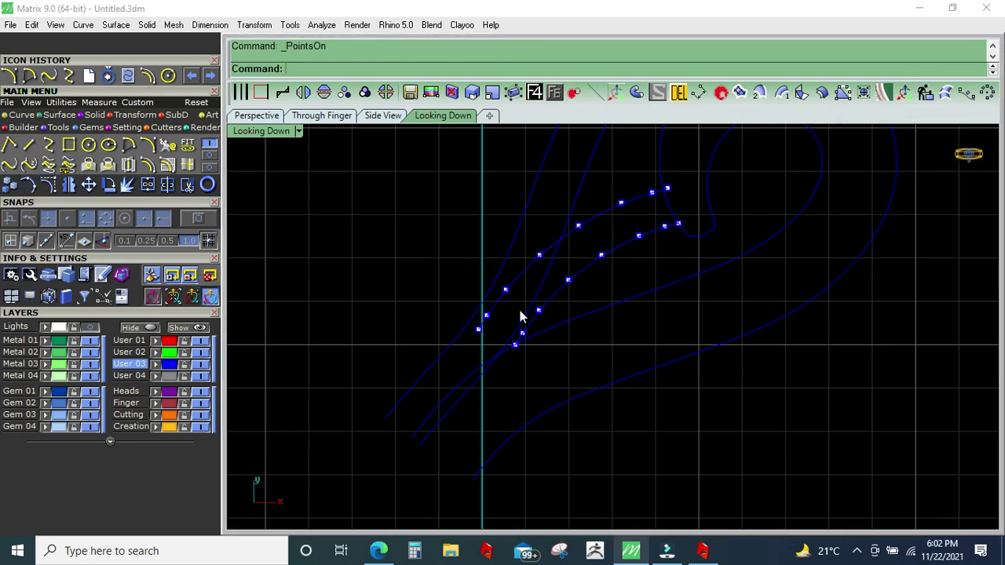
pyautogui.press('Escape')
pyautogui.moveTo(427, 154); pyautogui.dragTo(746, 393)
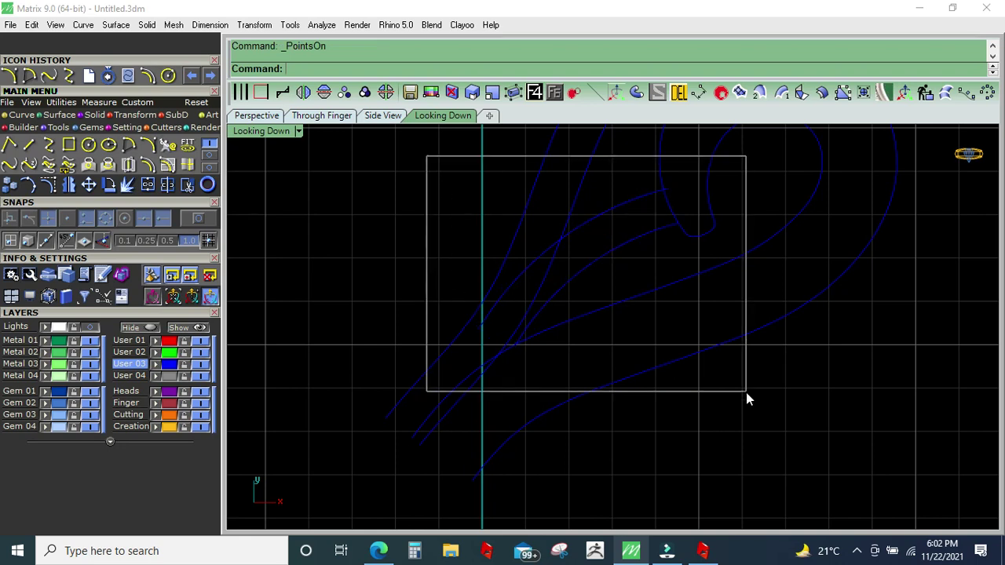
pyautogui.click(925, 93)
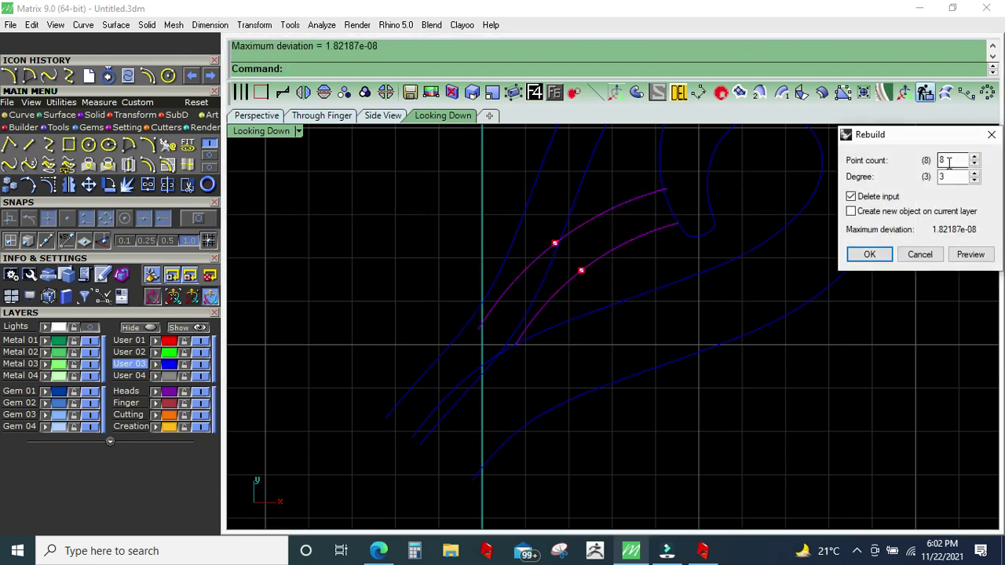
pyautogui.press('Return')
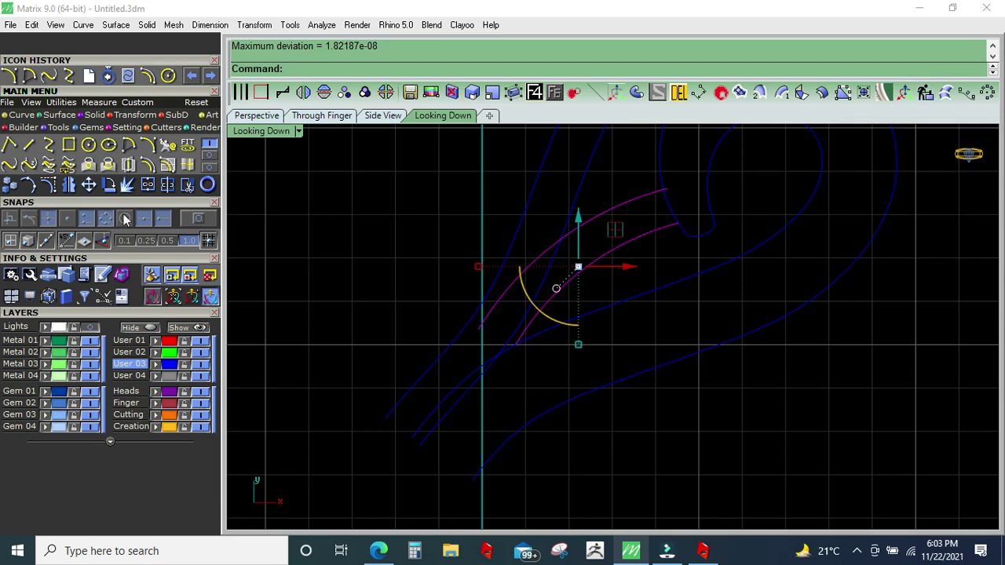
# Step: Move four control points of the accent curves to a new position
pyautogui.click(47, 185)
pyautogui.click(405, 247)
pyautogui.moveTo(411, 265); pyautogui.dragTo(537, 385)
pyautogui.scroll(3, 529, 352)
pyautogui.click(89, 185)
pyautogui.click(483, 352)
pyautogui.click(489, 384)
pyautogui.scroll(-3, 571, 328)
pyautogui.press('Right')
pyautogui.press('Up')
pyautogui.press('Escape')
# Step: Trial-trim the lower part of an accent curve against the other, then undo it
pyautogui.click(525, 267)
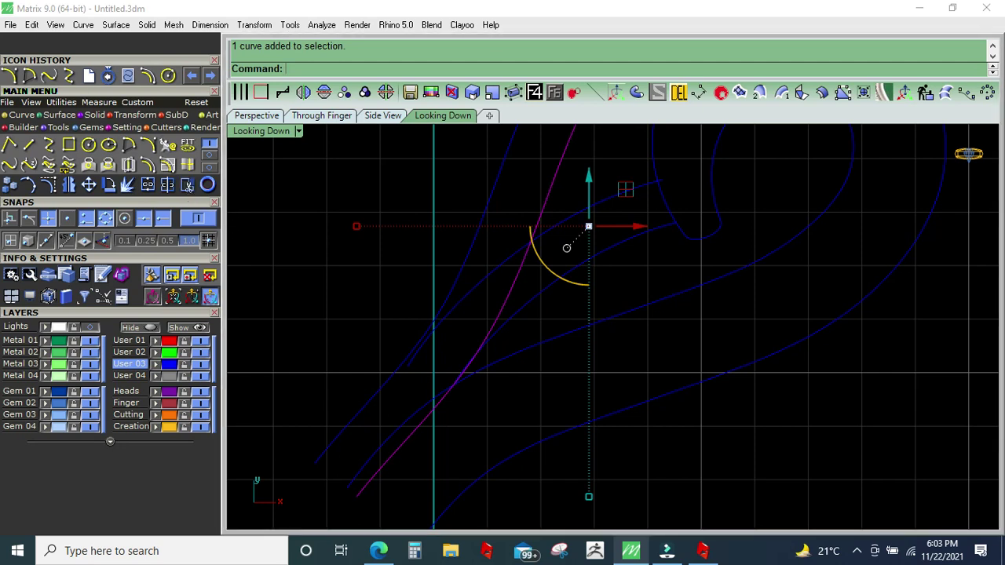
pyautogui.press('Return')
pyautogui.scroll(9, 468, 357)
pyautogui.scroll(-2, 467, 367)
pyautogui.scroll(-1, 465, 358)
pyautogui.scroll(-1, 466, 354)
pyautogui.click(496, 283)
pyautogui.press('Return')
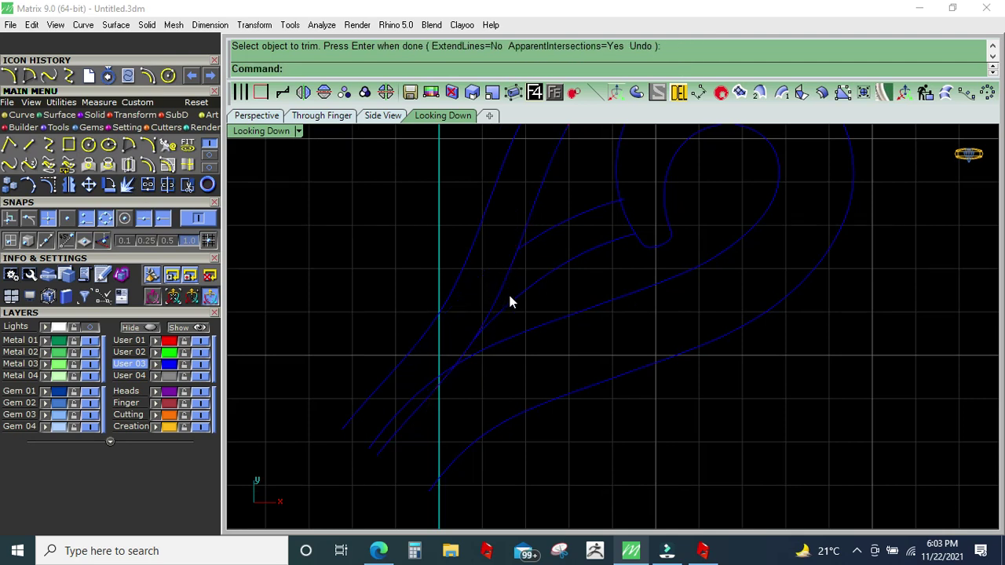
pyautogui.click(193, 76)
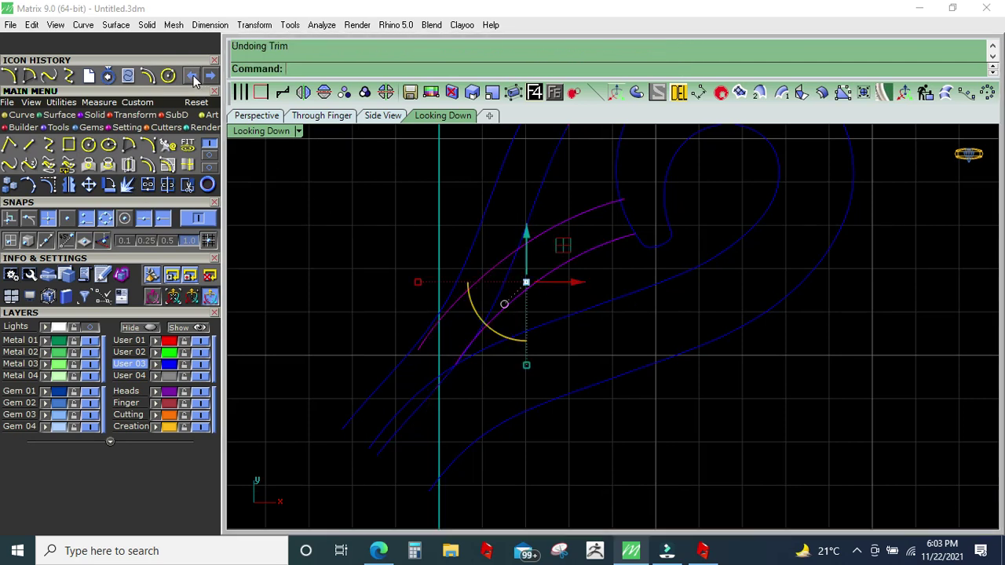
# Step: Begin rotating the accent curves, setting the rotation centre and first reference point
pyautogui.scroll(3, 511, 326)
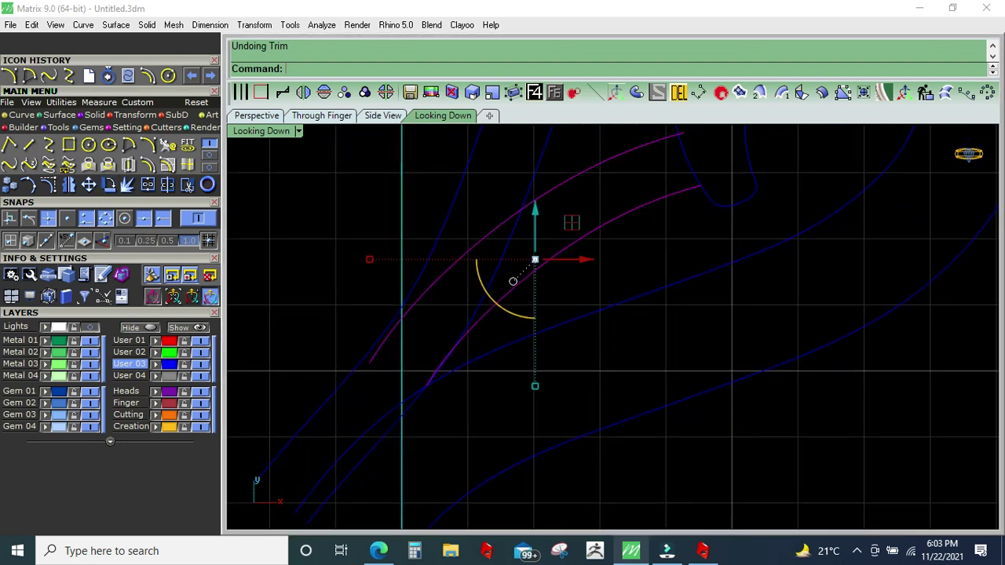
pyautogui.click(739, 93)
pyautogui.click(702, 187)
pyautogui.click(710, 188)
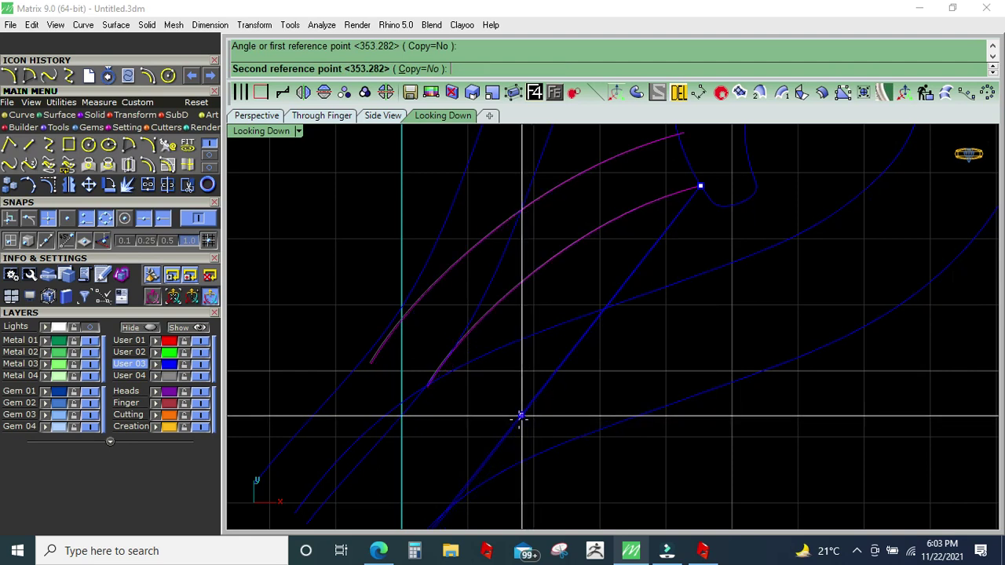
# Step: Rotate the accent curves slightly about their upper end, checking alignment against the reference photo
pyautogui.click(520, 417)
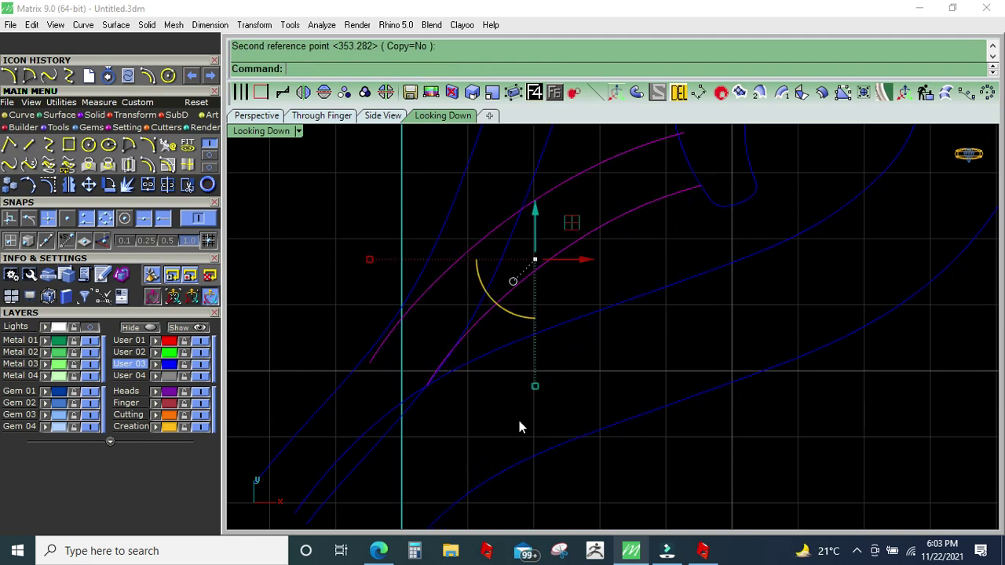
pyautogui.click(88, 340)
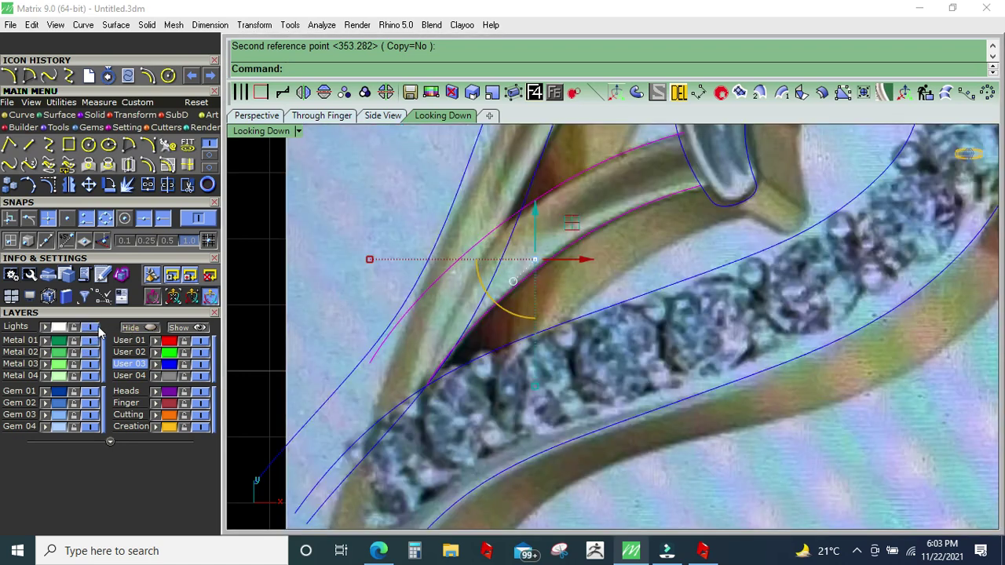
pyautogui.click(91, 327)
pyautogui.press('Return')
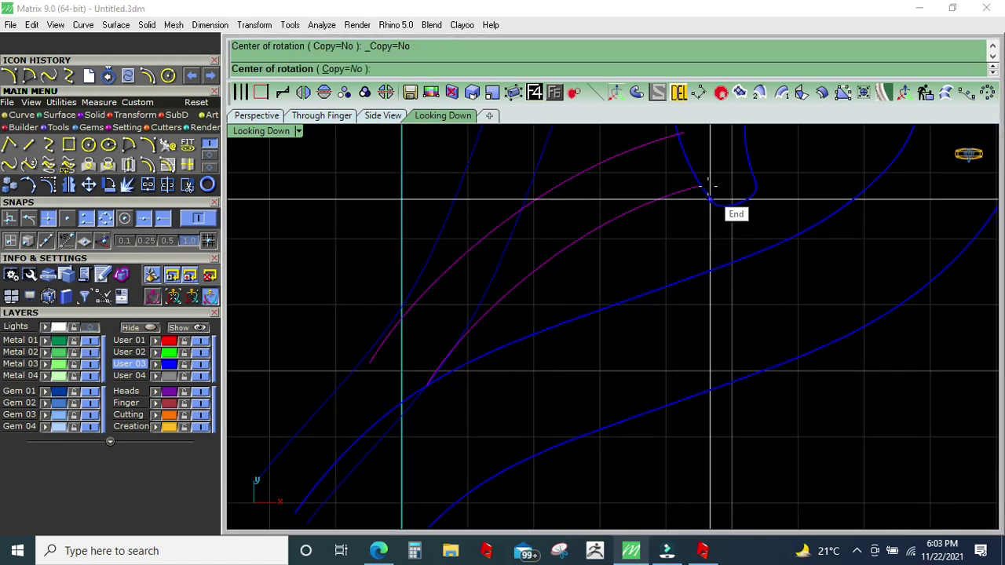
pyautogui.click(711, 200)
pyautogui.click(453, 425)
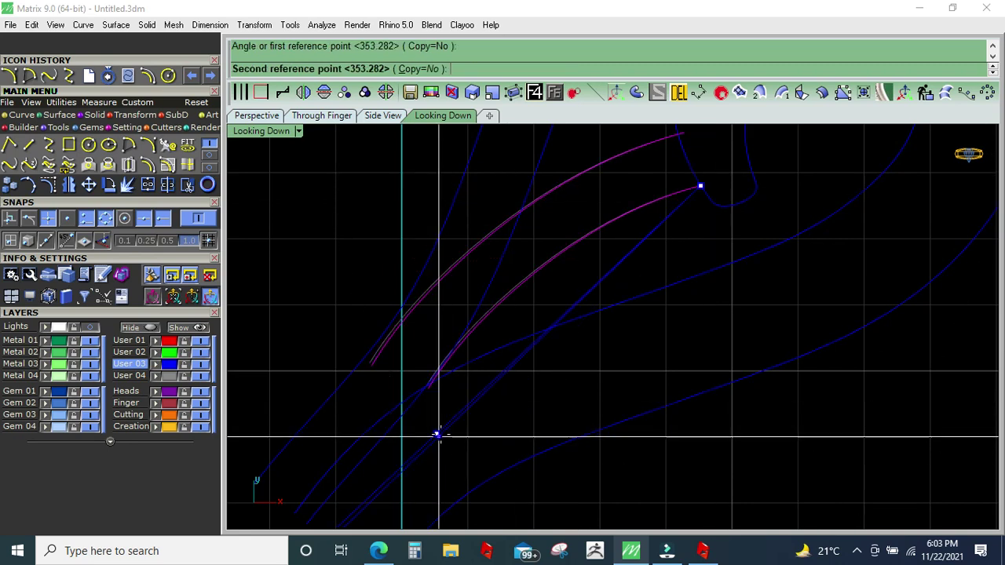
pyautogui.click(481, 424)
# Step: Trim the accent curves' lower tails where they cross the swirl curves
pyautogui.scroll(-2, 507, 306)
pyautogui.scroll(-2, 473, 292)
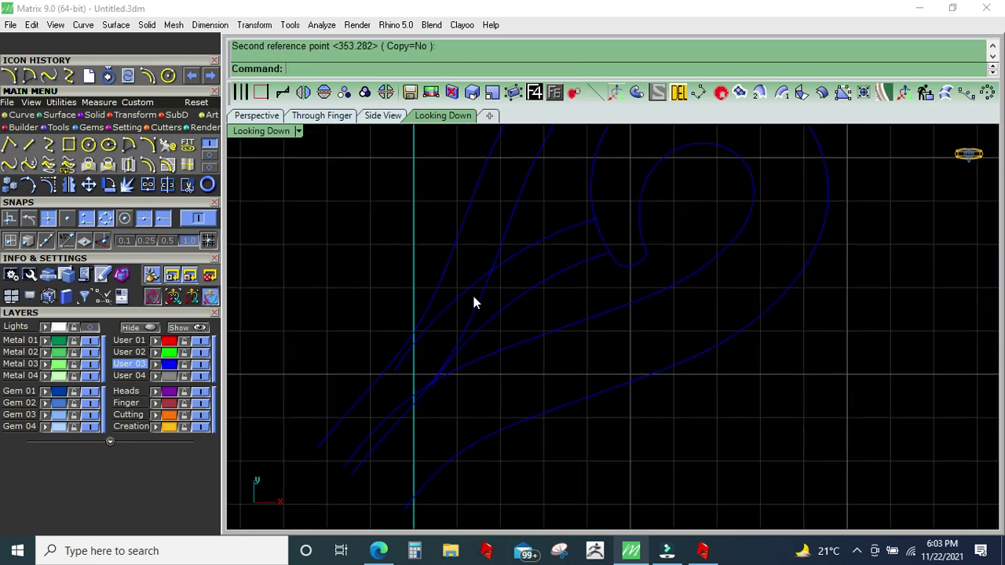
pyautogui.click(477, 296)
pyautogui.click(187, 185)
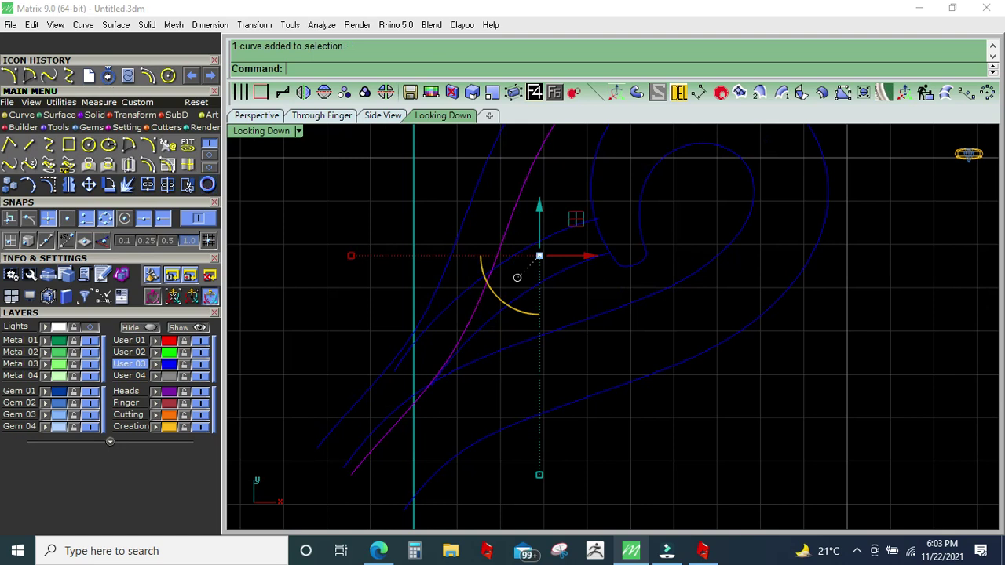
pyautogui.click(416, 412)
pyautogui.press('Return')
pyautogui.scroll(3, 415, 414)
pyautogui.click(437, 391)
pyautogui.press('Return')
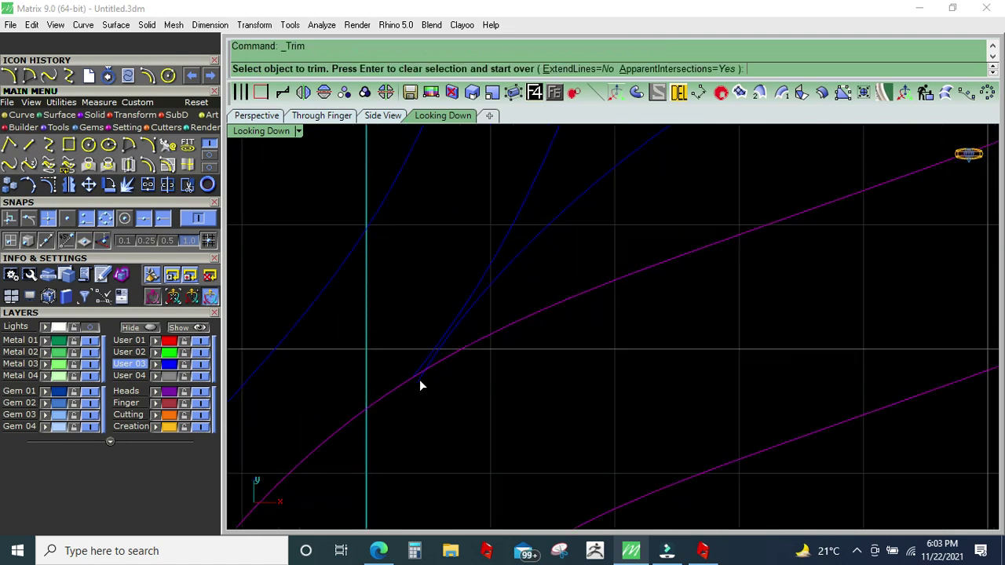
pyautogui.click(420, 384)
# Step: Select all the swirl curves
pyautogui.scroll(-3, 456, 375)
pyautogui.scroll(-2, 492, 355)
pyautogui.scroll(-2, 532, 359)
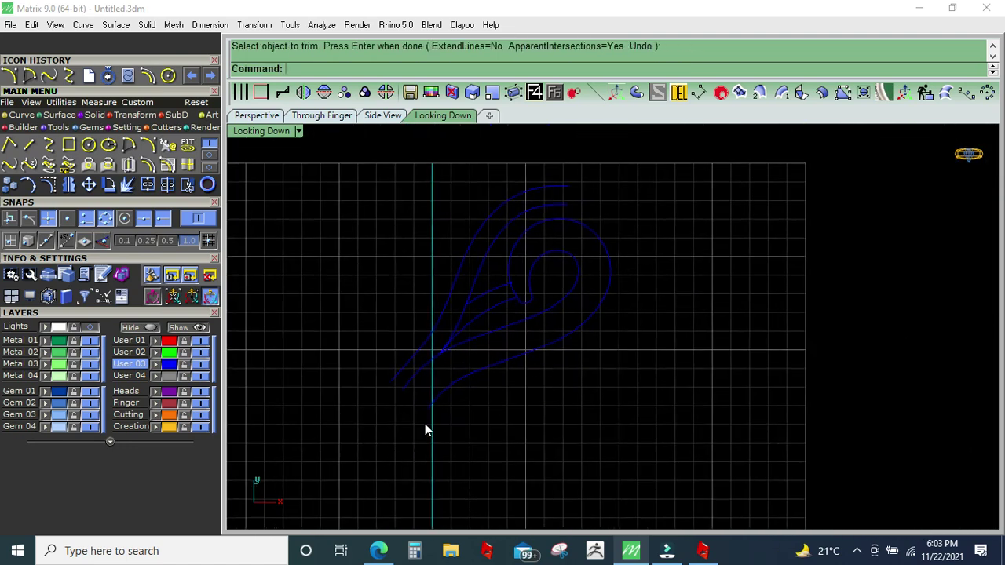
pyautogui.scroll(3, 429, 422)
pyautogui.scroll(-4, 416, 377)
pyautogui.scroll(-1, 413, 415)
pyautogui.moveTo(364, 425); pyautogui.dragTo(638, 203)
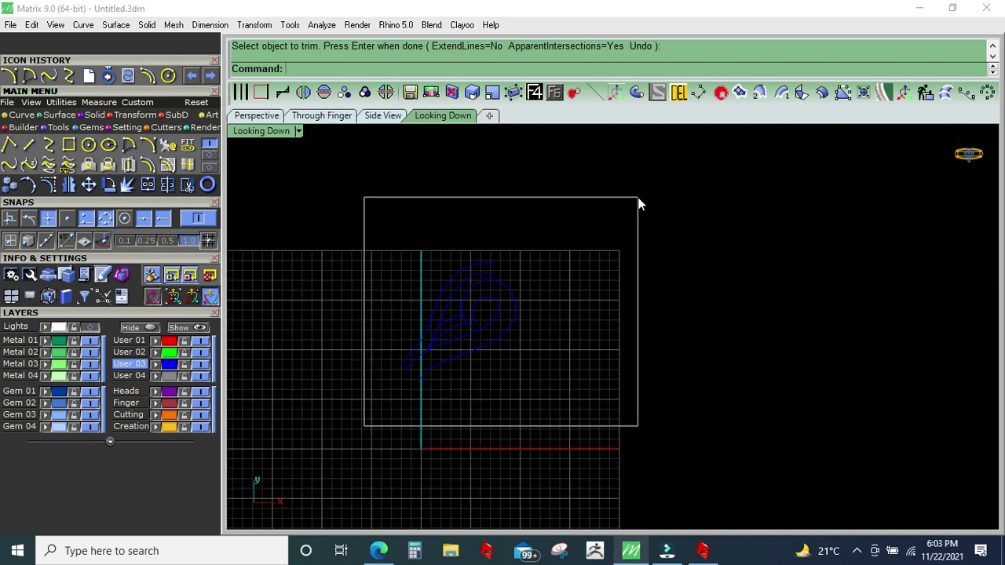
# Step: Rotate the whole swirl curve set about the loop so the tails run horizontally left
pyautogui.click(91, 328)
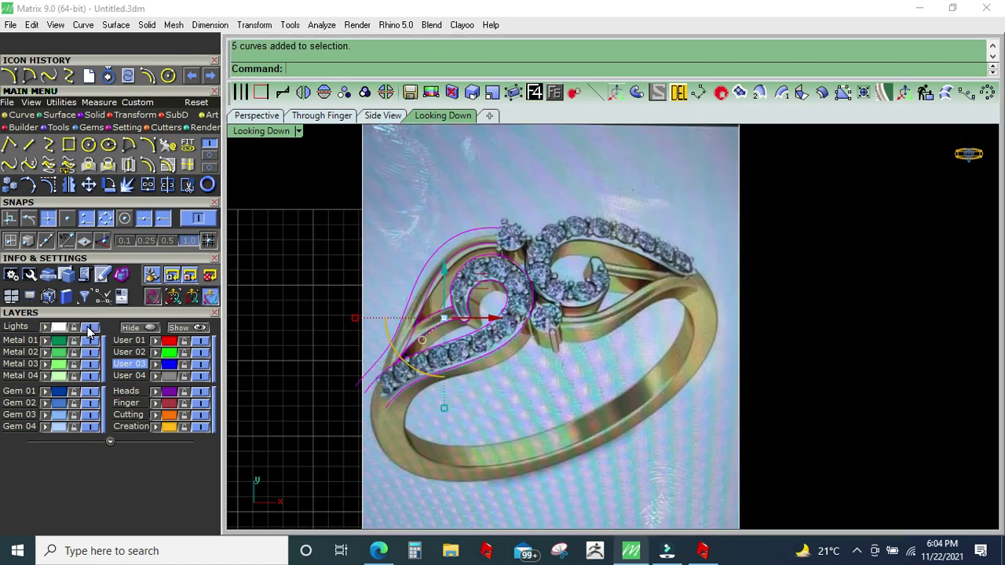
pyautogui.click(90, 328)
pyautogui.moveTo(483, 379); pyautogui.dragTo(485, 322, button='right')
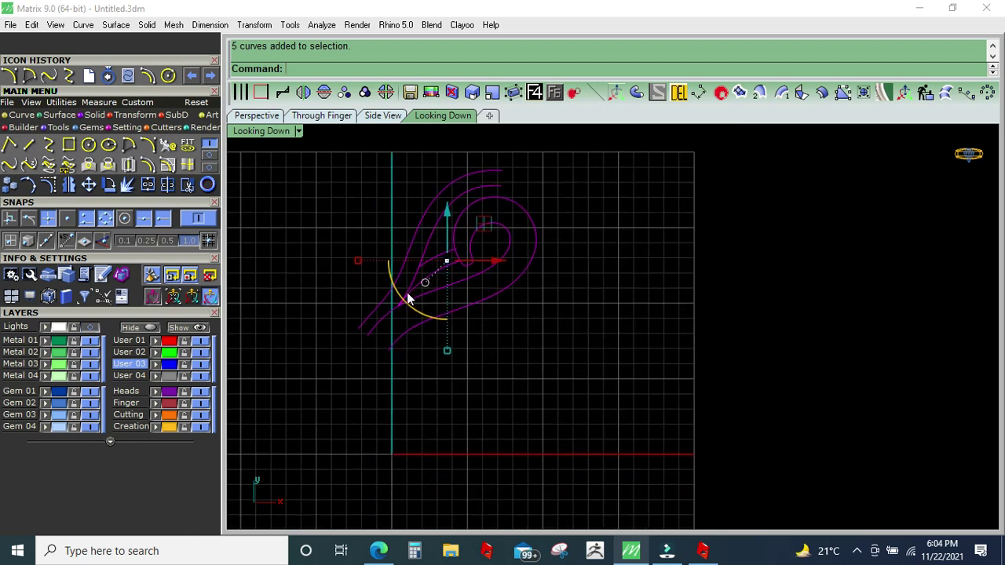
pyautogui.click(110, 192)
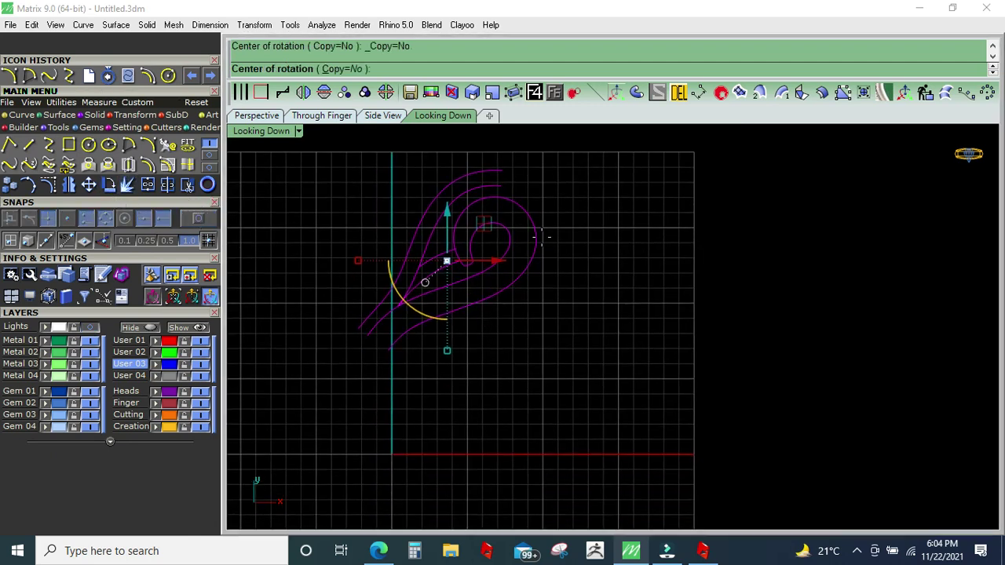
pyautogui.click(494, 234)
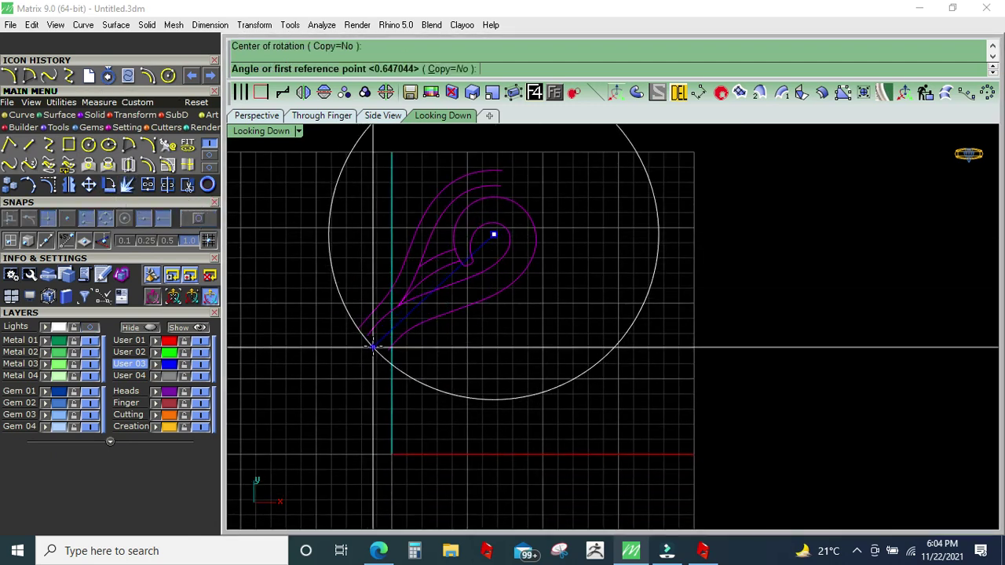
pyautogui.click(375, 346)
pyautogui.click(66, 240)
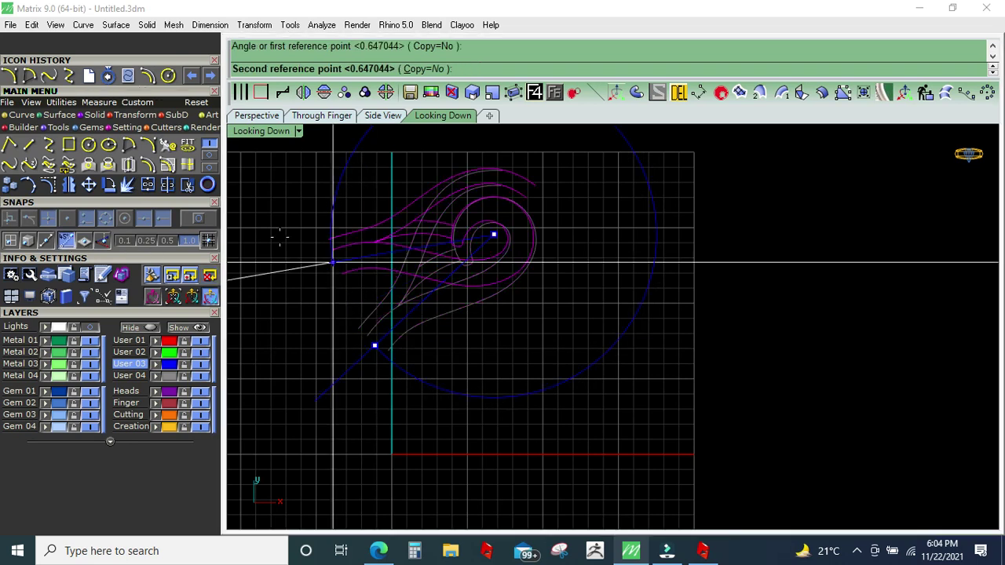
pyautogui.click(292, 238)
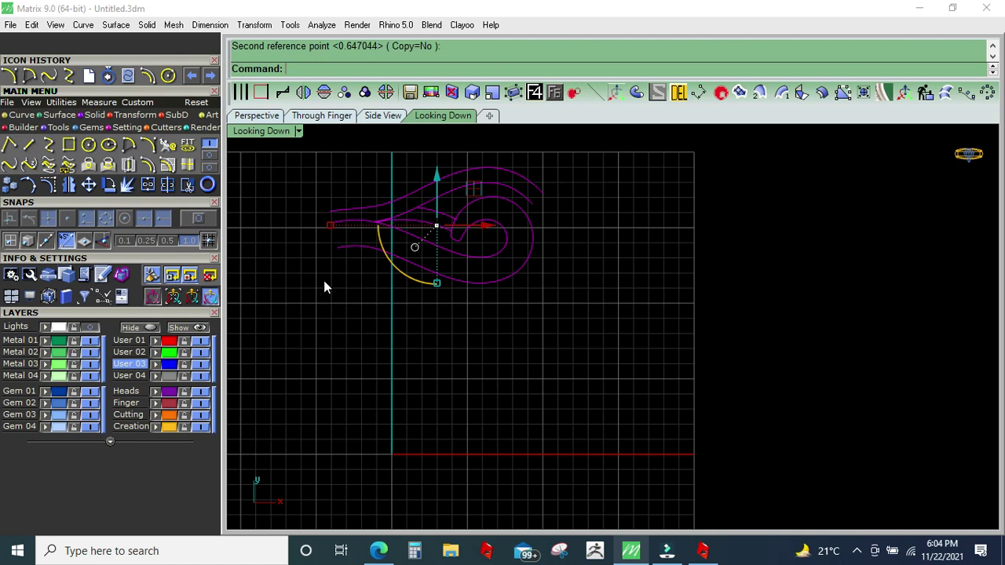
# Step: Recentre the view on the swirl curves and adjust options in the bottom-right status area
pyautogui.moveTo(424, 300); pyautogui.dragTo(507, 283, button='right')
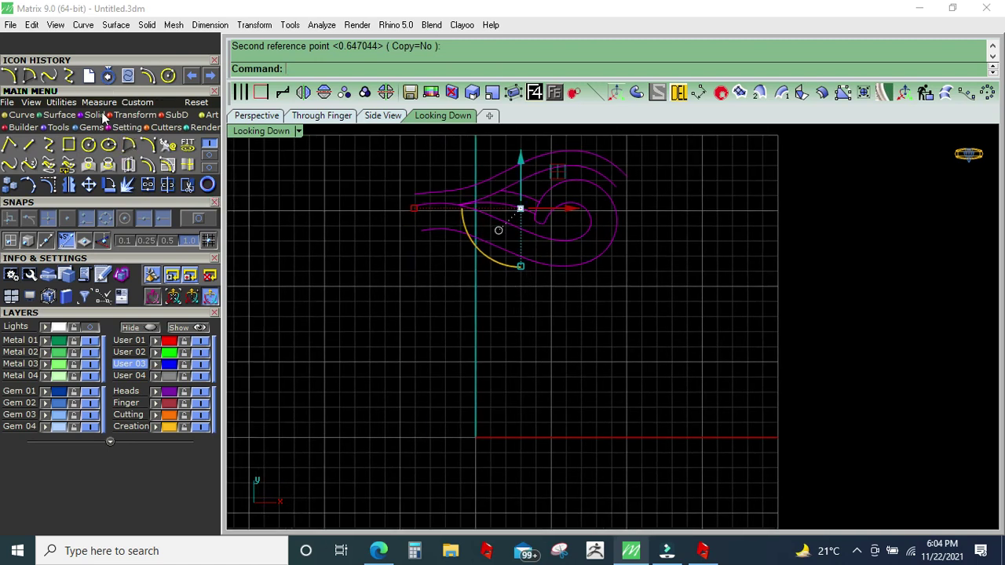
pyautogui.click(857, 551)
pyautogui.rightClick(818, 522)
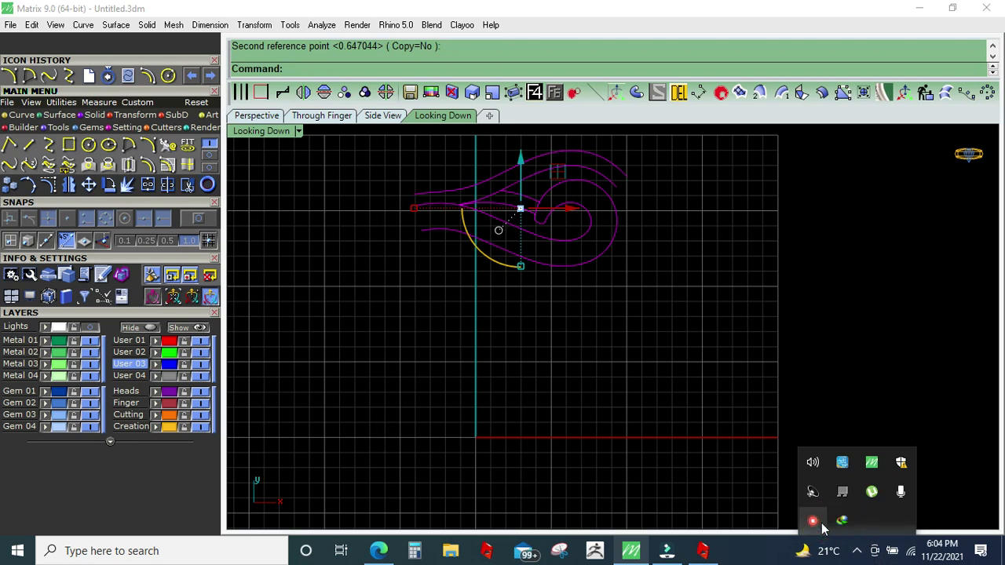
pyautogui.click(847, 490)
pyautogui.click(821, 515)
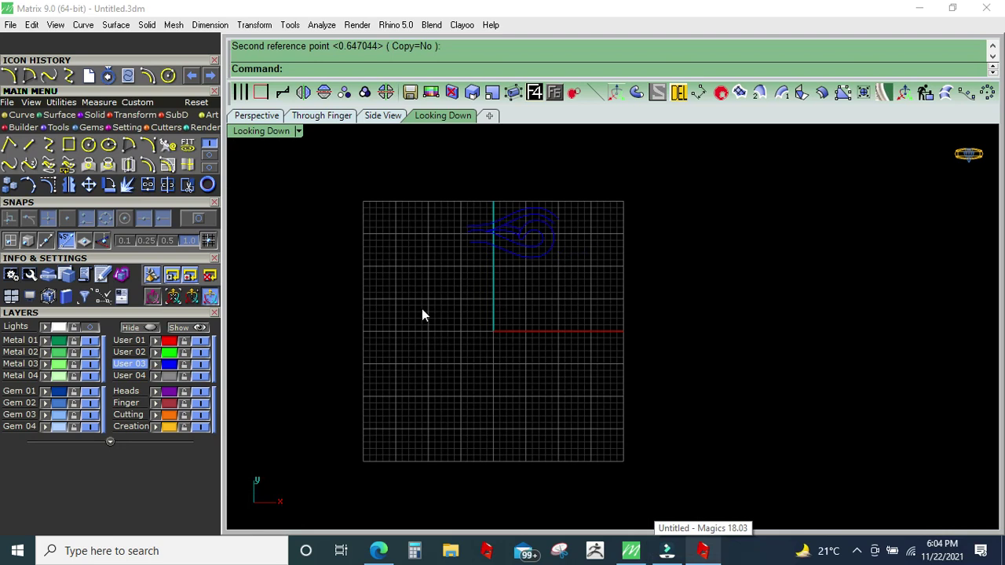
pyautogui.click(63, 105)
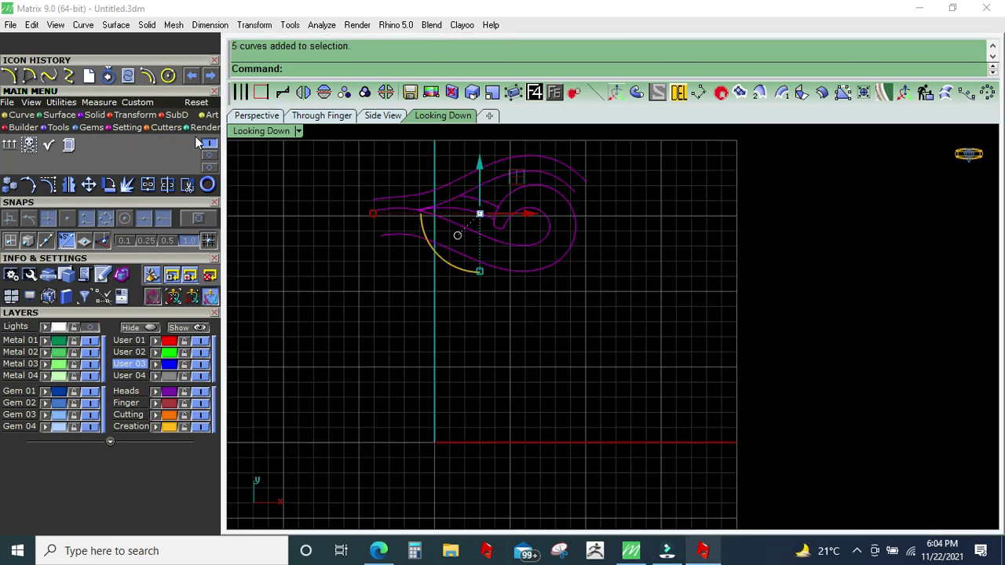
# Step: Center the swirl curves on the origin, hide the photo, then shift them left of it
pyautogui.click(29, 144)
pyautogui.click(523, 380)
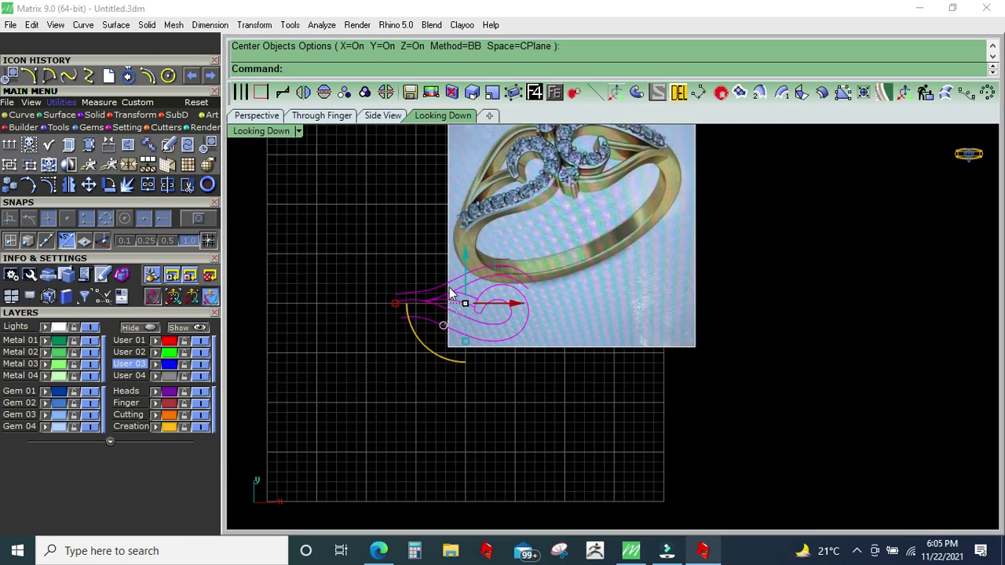
pyautogui.scroll(-1, 452, 293)
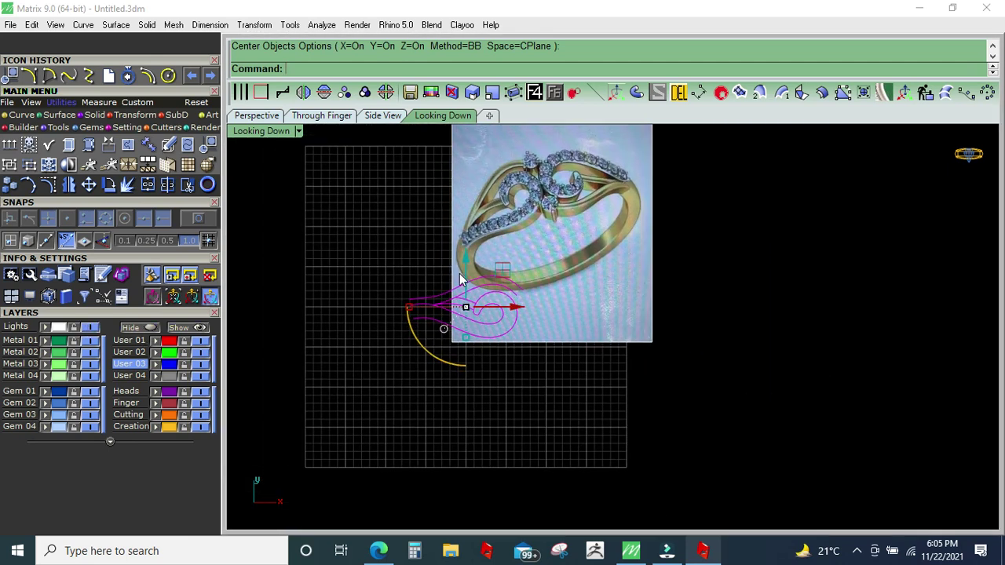
pyautogui.click(92, 330)
pyautogui.scroll(3, 472, 306)
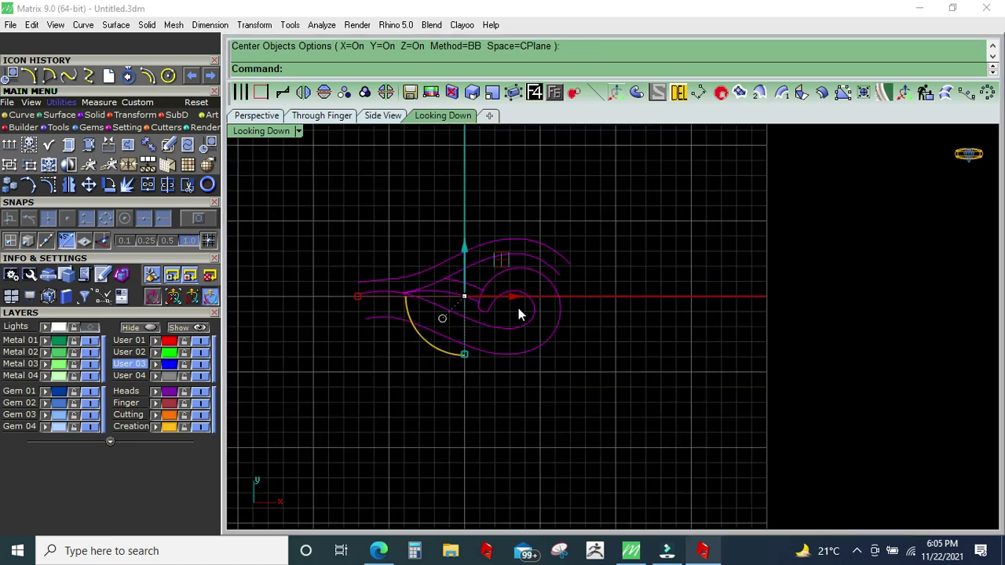
pyautogui.moveTo(477, 305); pyautogui.dragTo(418, 297)
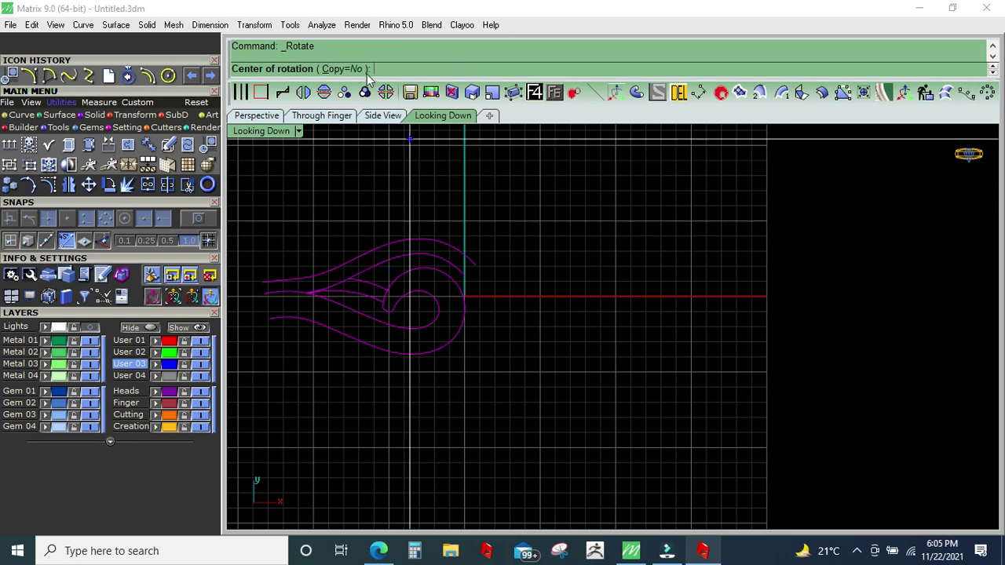
# Step: Create a rotated copy of the swirl curves about 0,0,0 opposite the originals, and show the photo again
pyautogui.click(349, 69)
pyautogui.write('0,0,0')
pyautogui.press('Return')
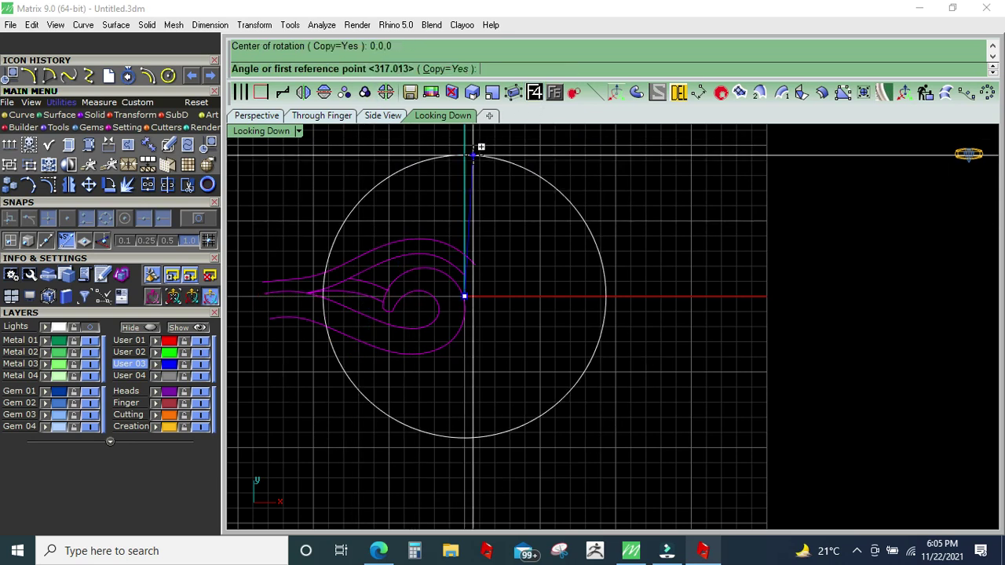
pyautogui.click(481, 147)
pyautogui.click(479, 408)
pyautogui.moveTo(450, 352); pyautogui.dragTo(512, 322, button='right')
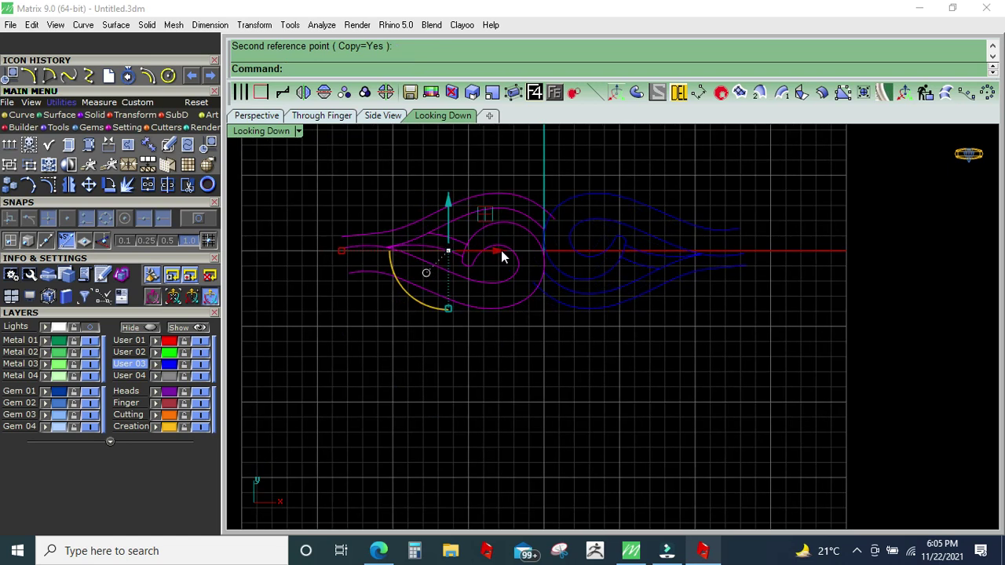
pyautogui.click(92, 327)
# Step: Compare the swirl curves with the ring photo, hide the photo, and slide the curves horizontally
pyautogui.moveTo(555, 296)
pyautogui.mouseDown(button='right')
pyautogui.moveTo(613, 336)
pyautogui.moveTo(602, 422)
pyautogui.mouseUp(button='right')
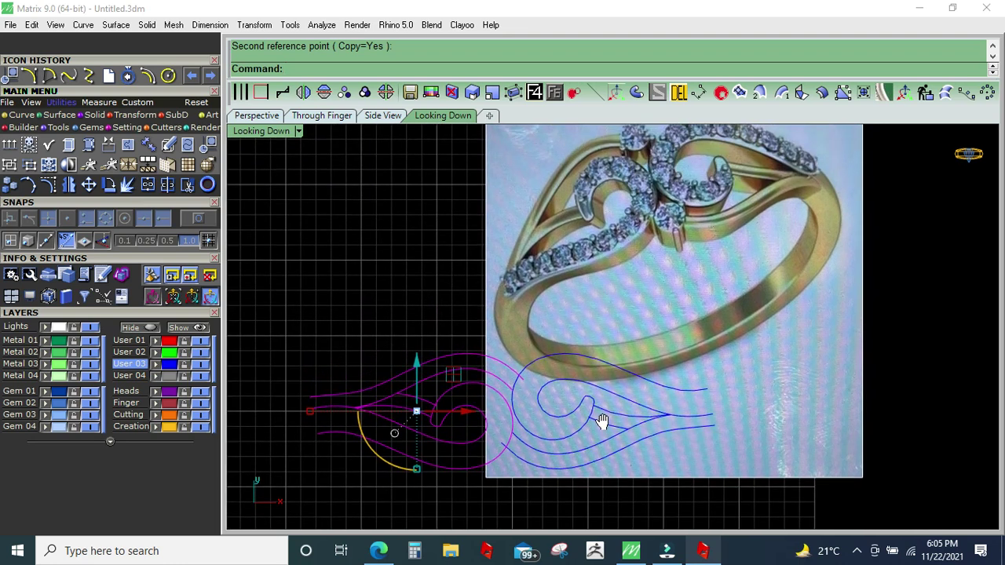
pyautogui.moveTo(602, 422)
pyautogui.mouseDown(button='right')
pyautogui.moveTo(606, 298)
pyautogui.moveTo(580, 368)
pyautogui.mouseUp(button='right')
pyautogui.click(92, 328)
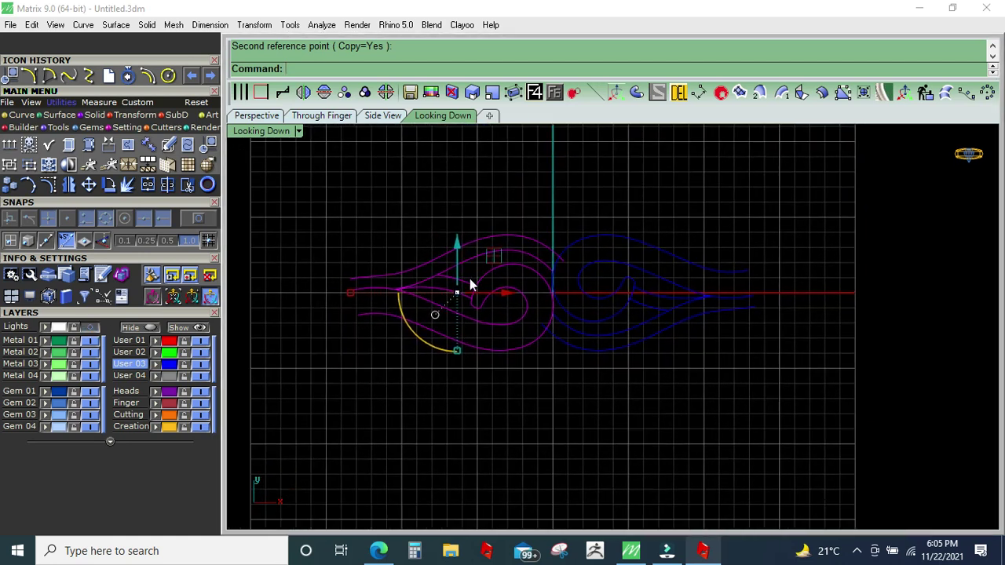
pyautogui.scroll(2, 471, 287)
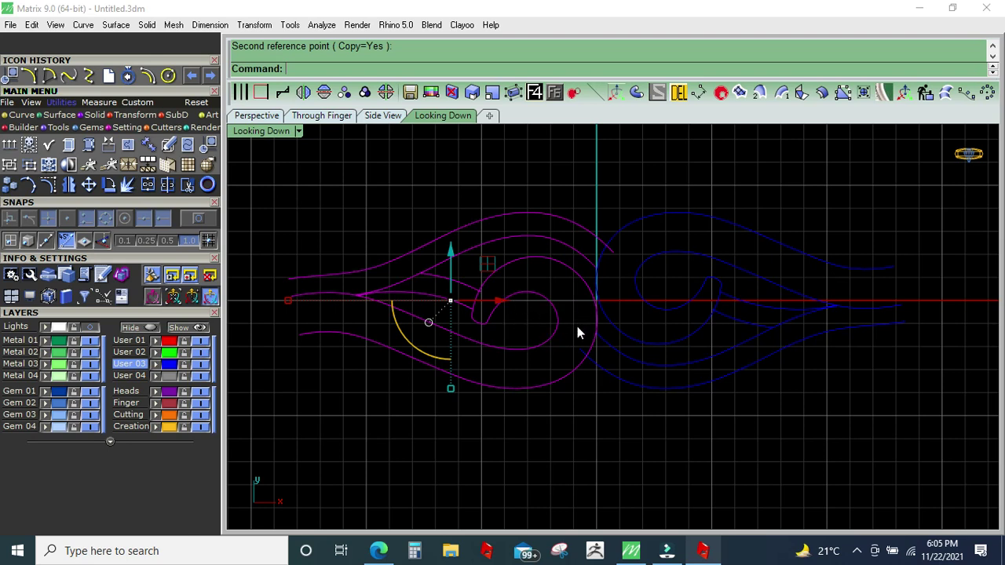
pyautogui.scroll(2, 577, 333)
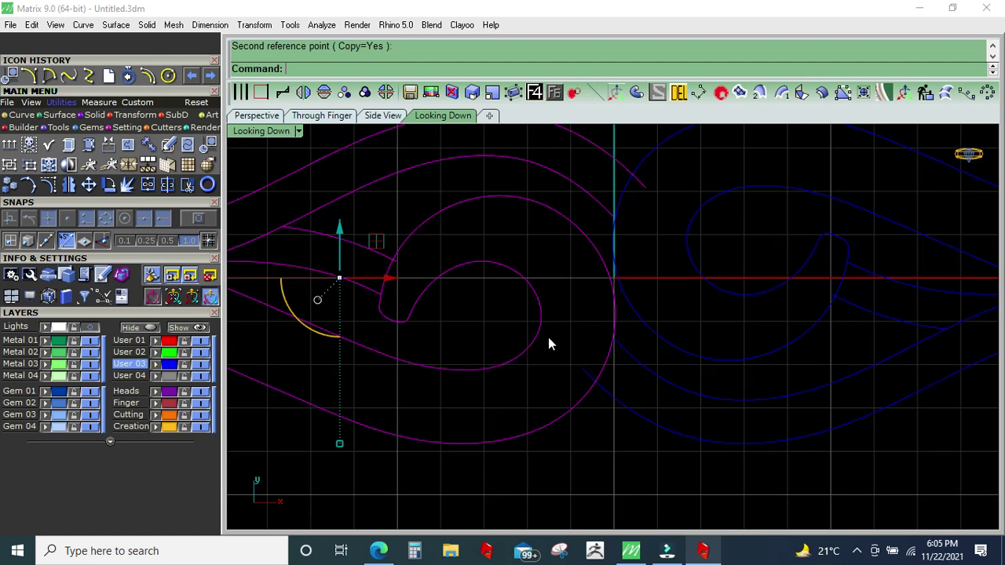
pyautogui.moveTo(391, 279); pyautogui.dragTo(395, 278)
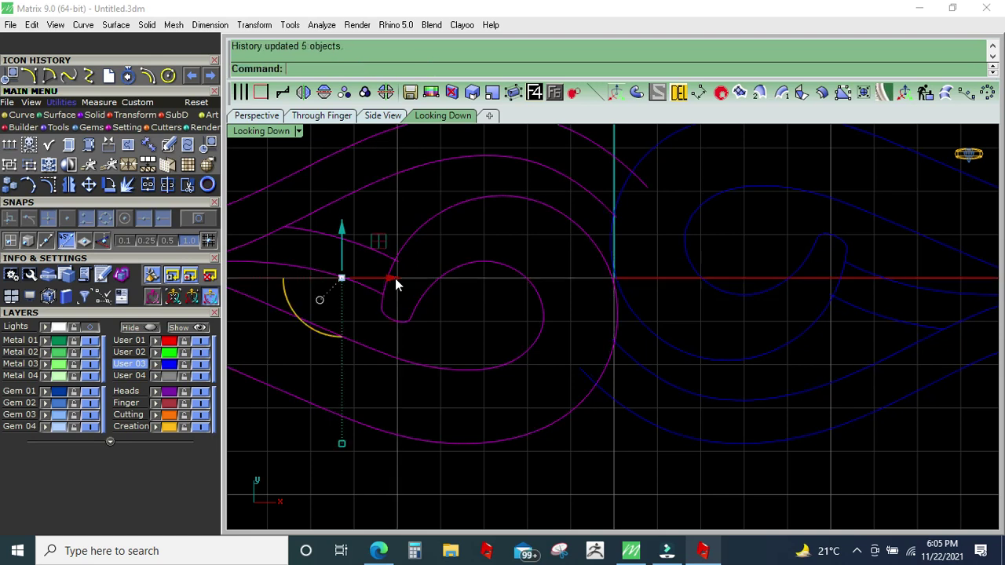
pyautogui.scroll(-3, 459, 297)
pyautogui.click(525, 424)
# Step: Recheck the curves against the ring photo, then hide the photo again
pyautogui.scroll(1, 532, 341)
pyautogui.scroll(1, 564, 249)
pyautogui.scroll(1, 563, 249)
pyautogui.scroll(1, 564, 249)
pyautogui.scroll(-3, 564, 249)
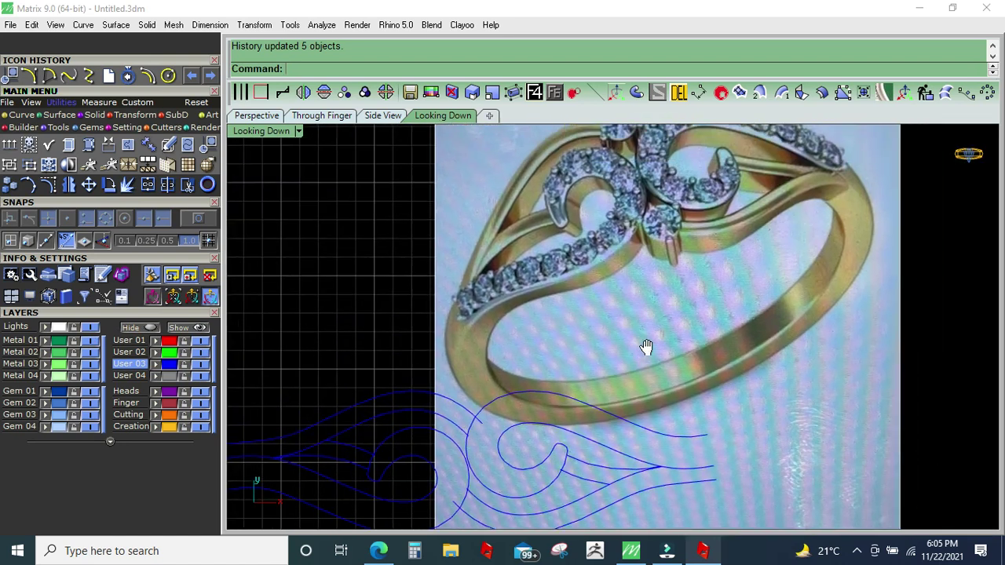
pyautogui.moveTo(633, 341)
pyautogui.mouseDown(button='right')
pyautogui.moveTo(643, 354)
pyautogui.moveTo(683, 328)
pyautogui.mouseUp(button='right')
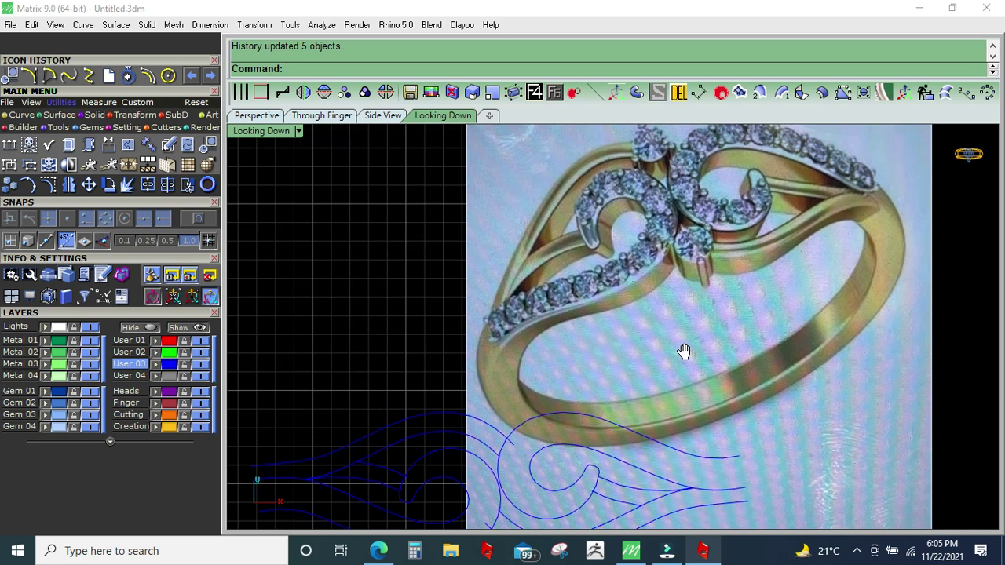
pyautogui.moveTo(683, 327); pyautogui.dragTo(720, 242, button='right')
pyautogui.click(143, 328)
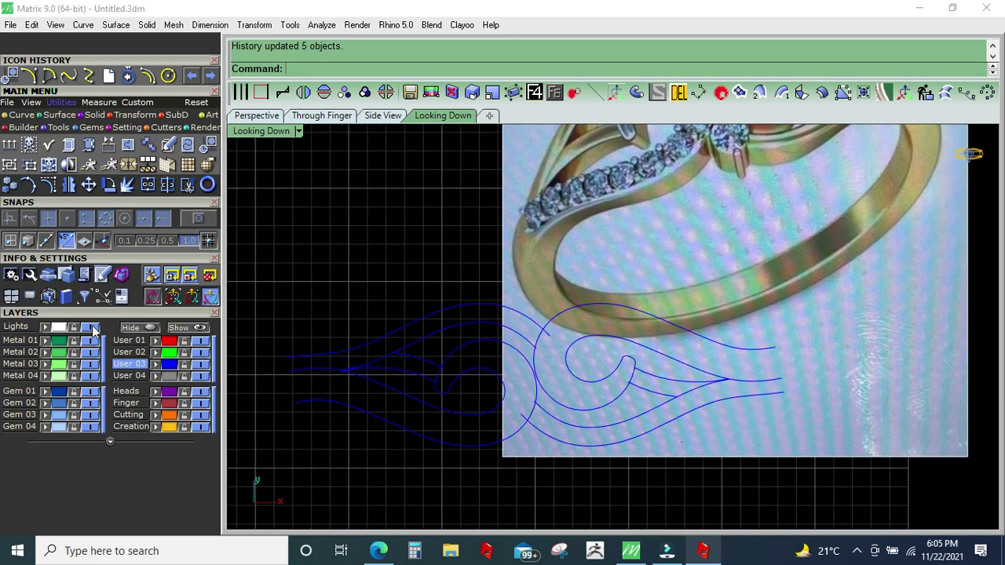
# Step: Nudge the five left swirl curves up, left and right until they meet the mirrored set
pyautogui.moveTo(349, 422); pyautogui.dragTo(355, 413)
pyautogui.scroll(2, 471, 303)
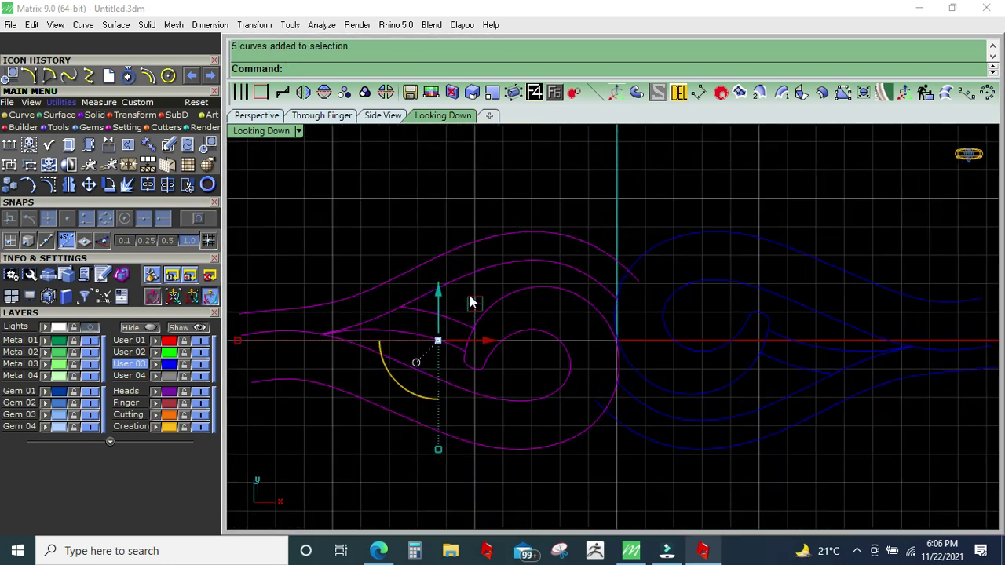
pyautogui.moveTo(442, 302); pyautogui.dragTo(442, 286)
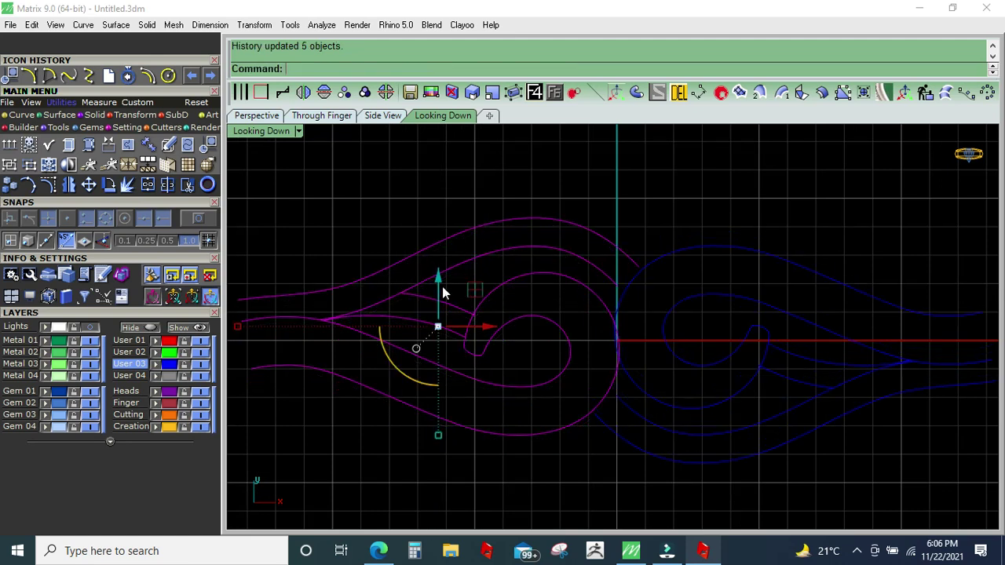
pyautogui.moveTo(492, 326); pyautogui.dragTo(486, 326)
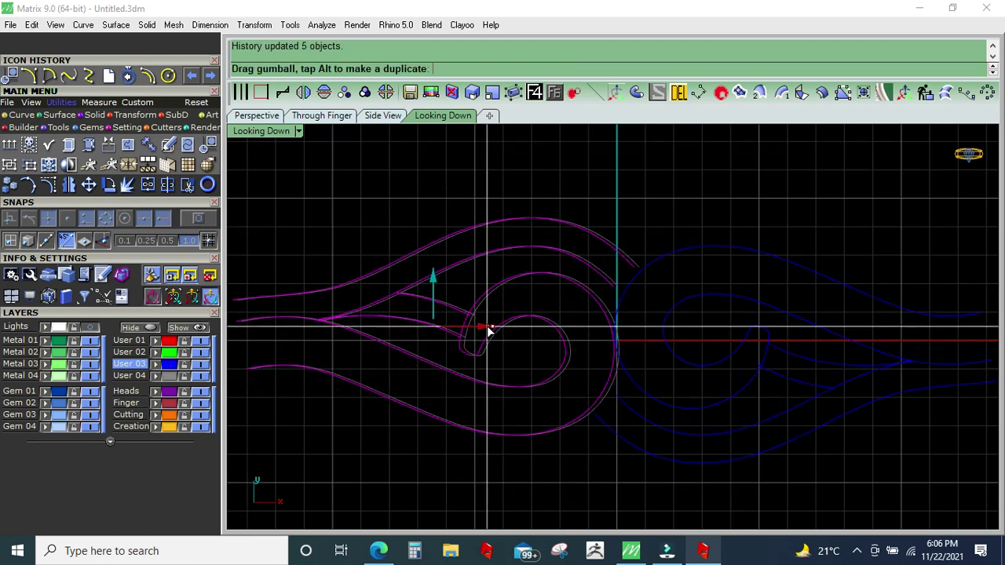
pyautogui.moveTo(438, 288); pyautogui.dragTo(442, 279)
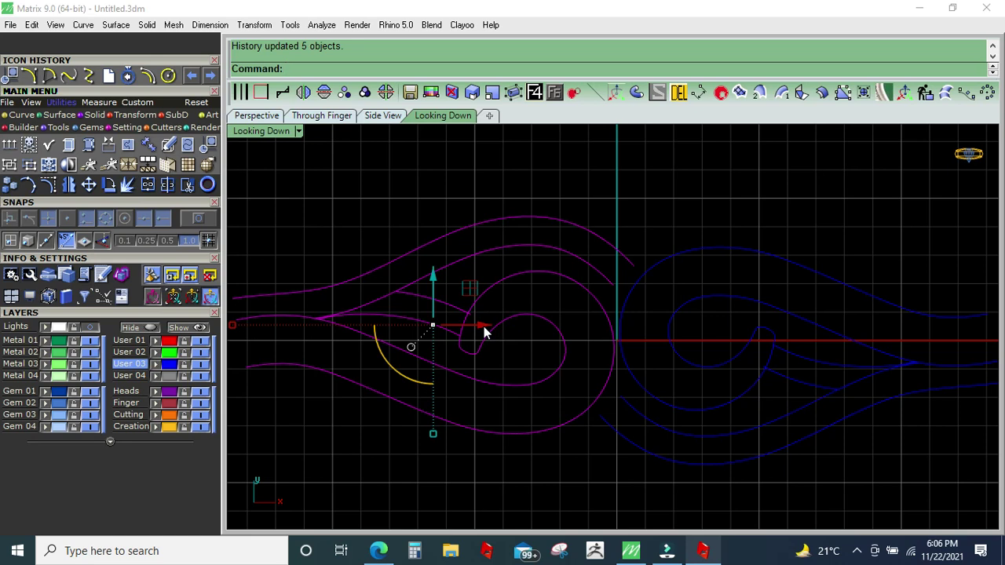
pyautogui.moveTo(484, 327); pyautogui.dragTo(487, 326)
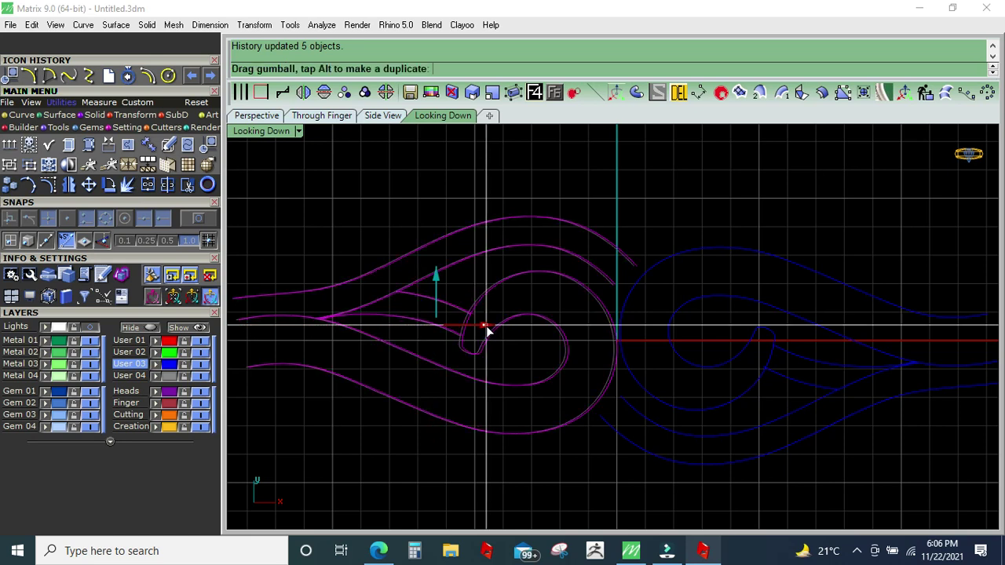
pyautogui.scroll(-3, 500, 341)
pyautogui.scroll(-2, 526, 385)
pyautogui.click(550, 423)
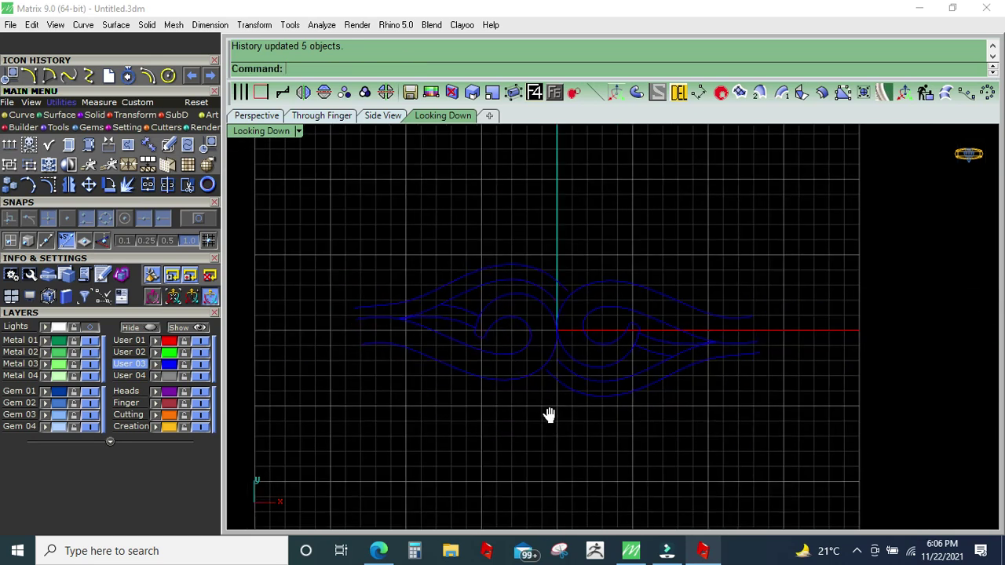
# Step: Recentre the view on the swirl pair and make User 02 the active layer
pyautogui.moveTo(551, 424); pyautogui.dragTo(552, 397, button='right')
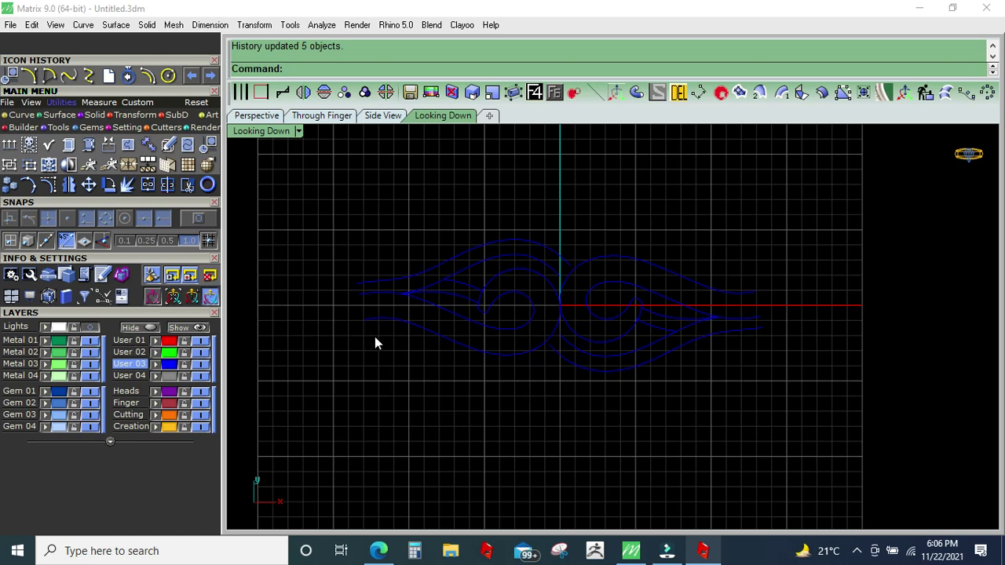
pyautogui.moveTo(369, 338); pyautogui.dragTo(396, 336, button='right')
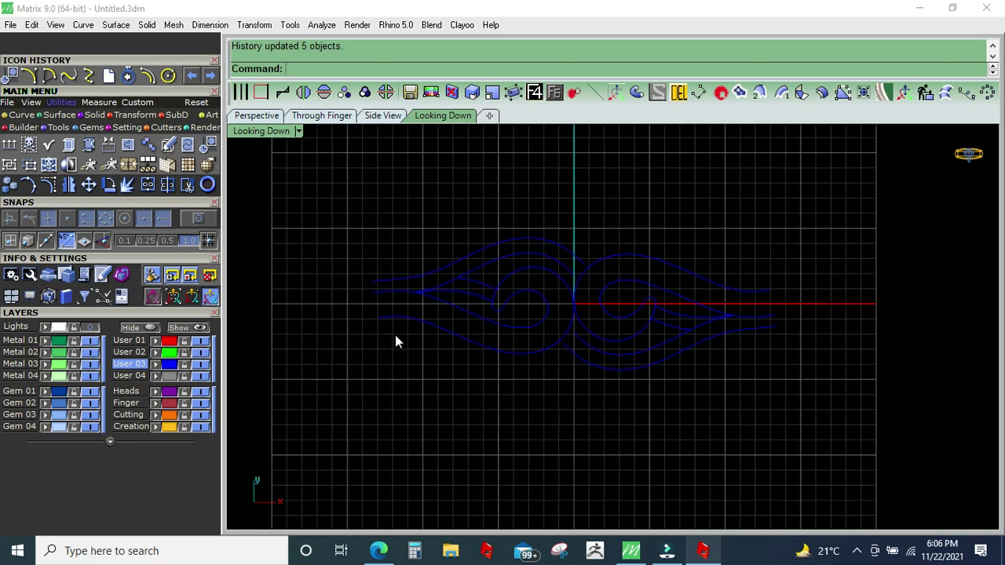
pyautogui.click(131, 352)
# Step: With End snap on, add an aligned dimension showing the 2.48-unit gap between the swirl tail ends
pyautogui.click(699, 93)
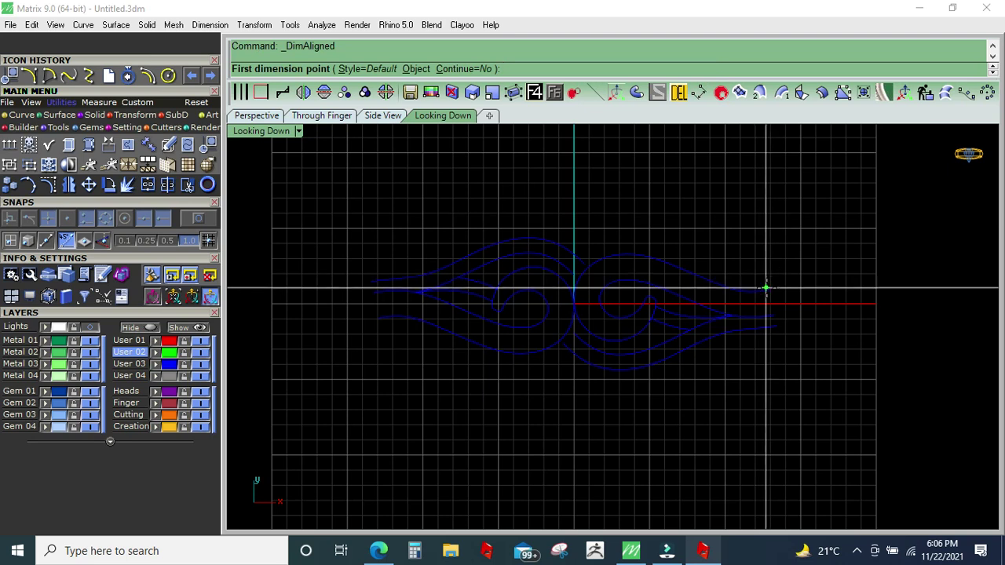
pyautogui.click(196, 223)
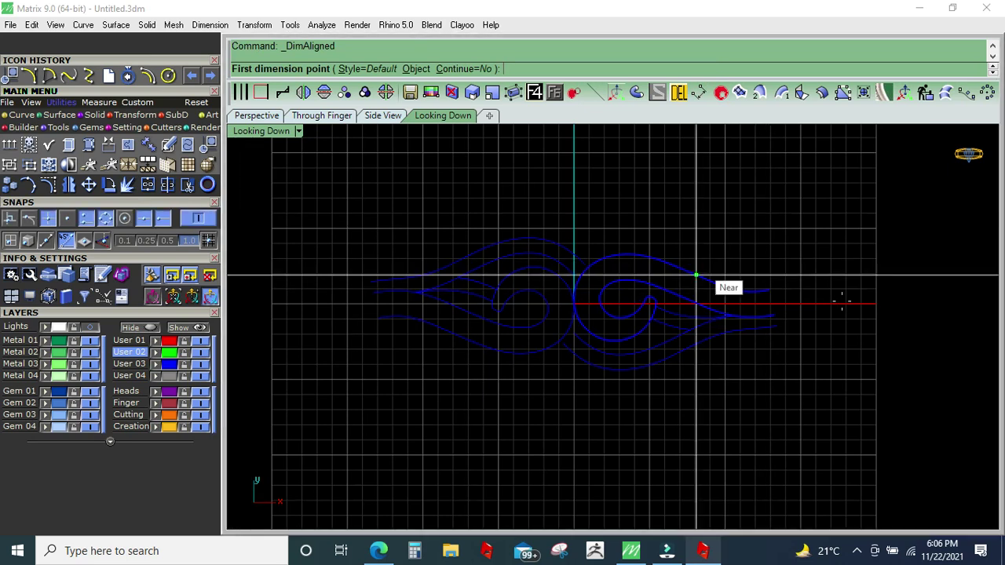
pyautogui.scroll(2, 718, 285)
pyautogui.scroll(2, 754, 314)
pyautogui.click(736, 257)
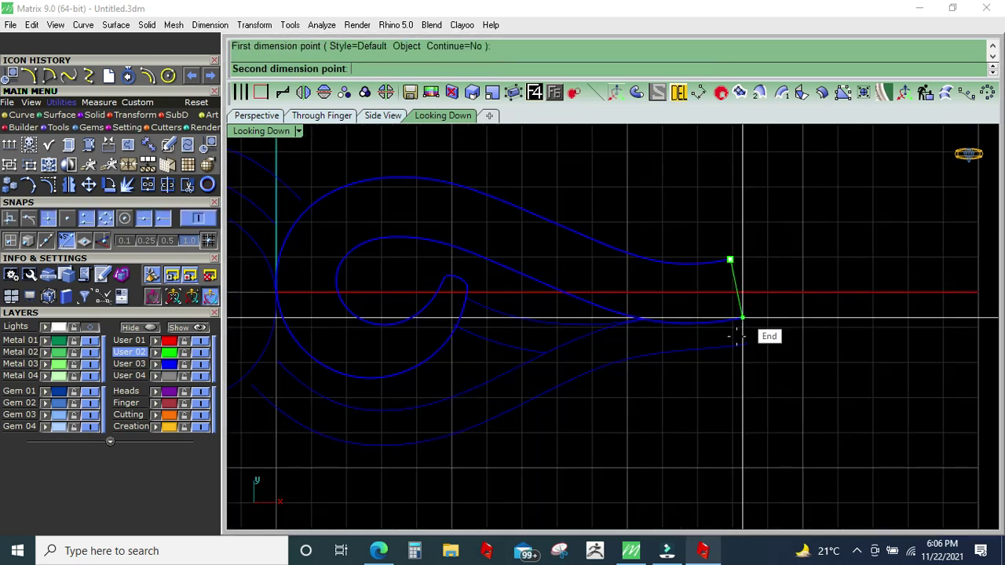
pyautogui.click(735, 340)
pyautogui.click(750, 350)
pyautogui.scroll(-3, 804, 236)
pyautogui.scroll(-2, 705, 345)
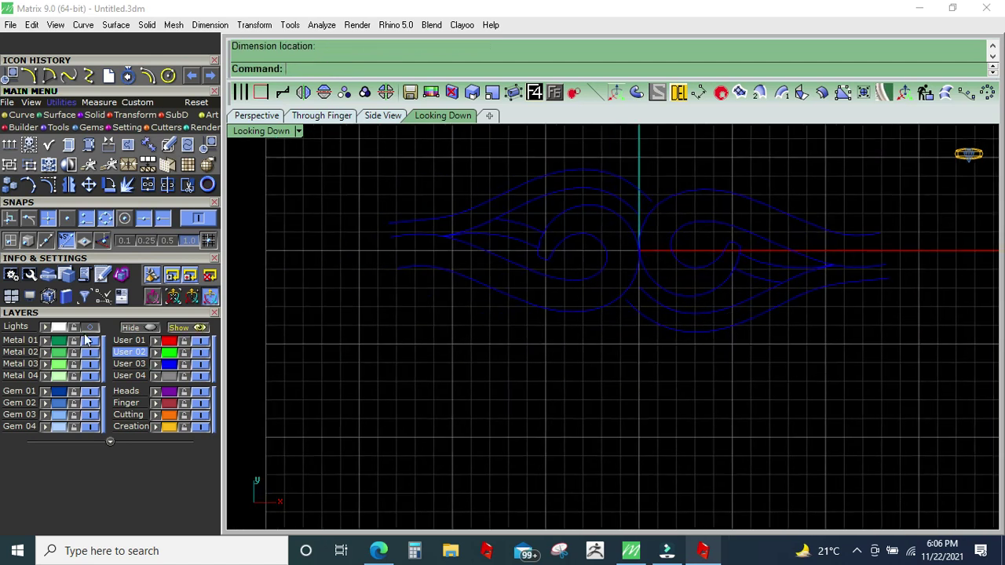
pyautogui.click(22, 114)
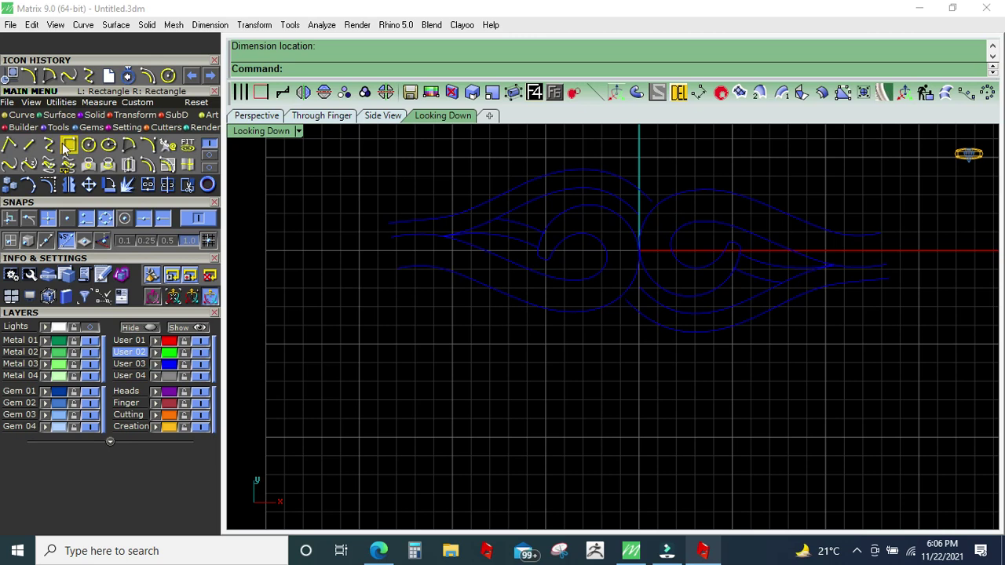
# Step: Draw a BothSides line through 0,0,0, offset it 1.3 to both sides, and delete the original
pyautogui.click(28, 144)
pyautogui.write('0,0,0')
pyautogui.press('Return')
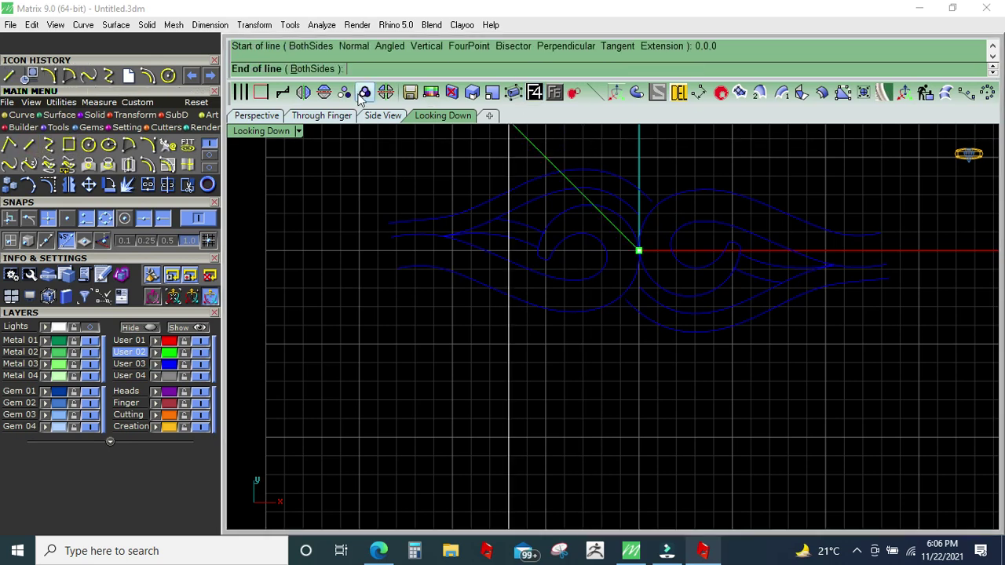
pyautogui.click(318, 68)
pyautogui.click(303, 252)
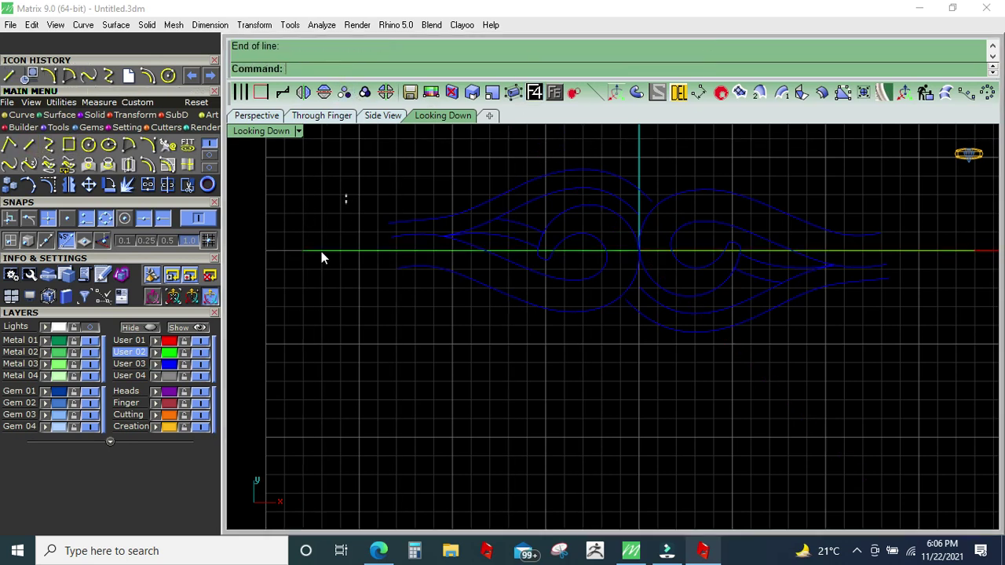
pyautogui.click(169, 184)
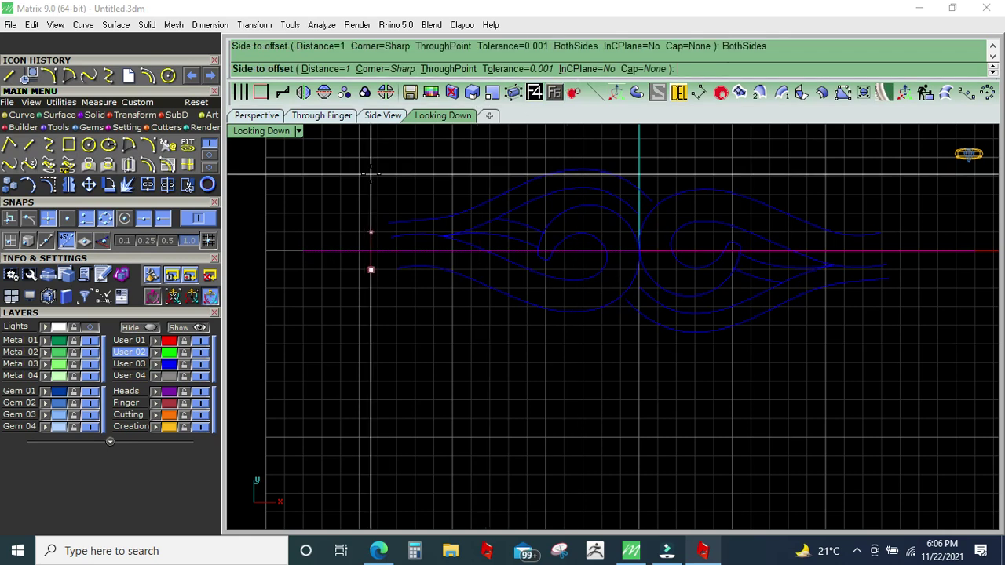
pyautogui.write('1.3')
pyautogui.press('Return')
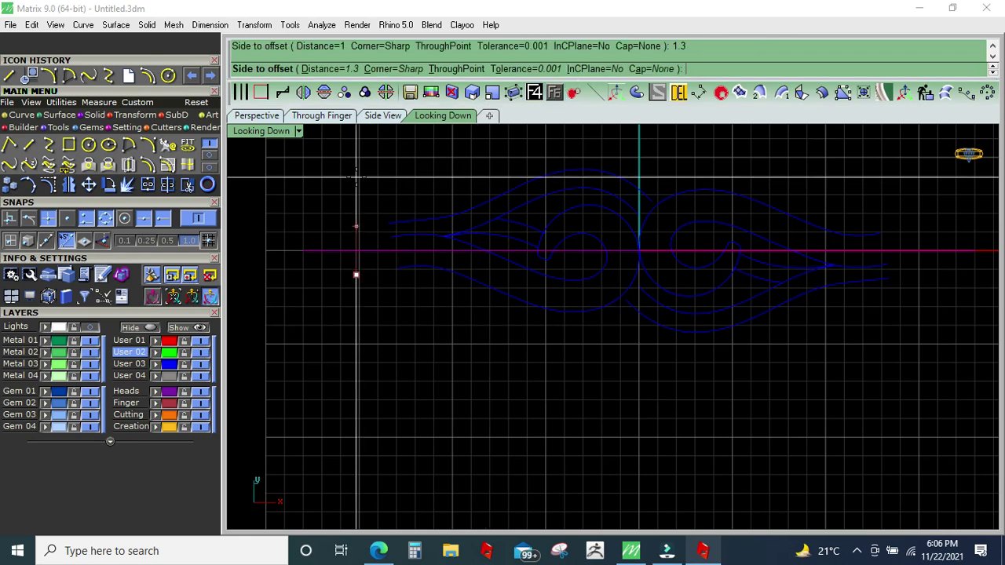
pyautogui.click(356, 178)
pyautogui.click(678, 92)
# Step: Set up a bounding-box CageEdit cage around the left swirl curves
pyautogui.moveTo(368, 360); pyautogui.dragTo(668, 130)
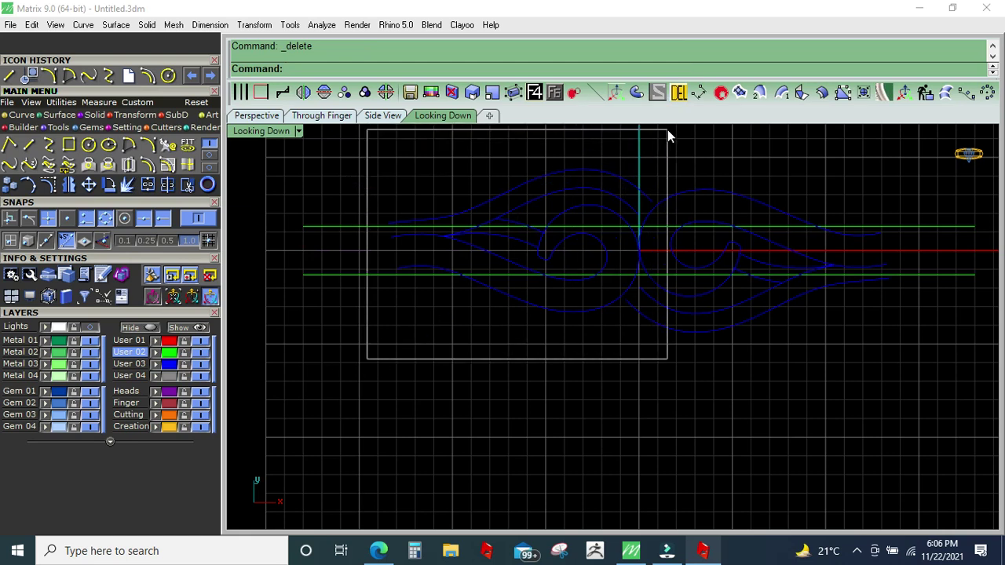
pyautogui.scroll(1, 440, 243)
pyautogui.scroll(1, 467, 310)
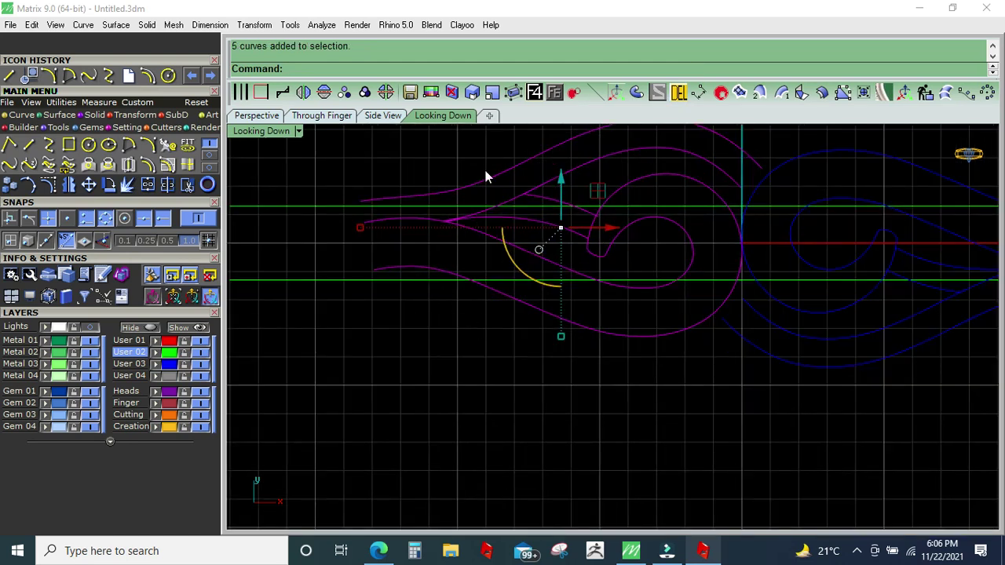
pyautogui.click(364, 92)
pyautogui.click(365, 69)
pyautogui.press('Return')
pyautogui.press('Return')
pyautogui.scroll(-3, 439, 243)
pyautogui.moveTo(369, 343); pyautogui.dragTo(477, 174)
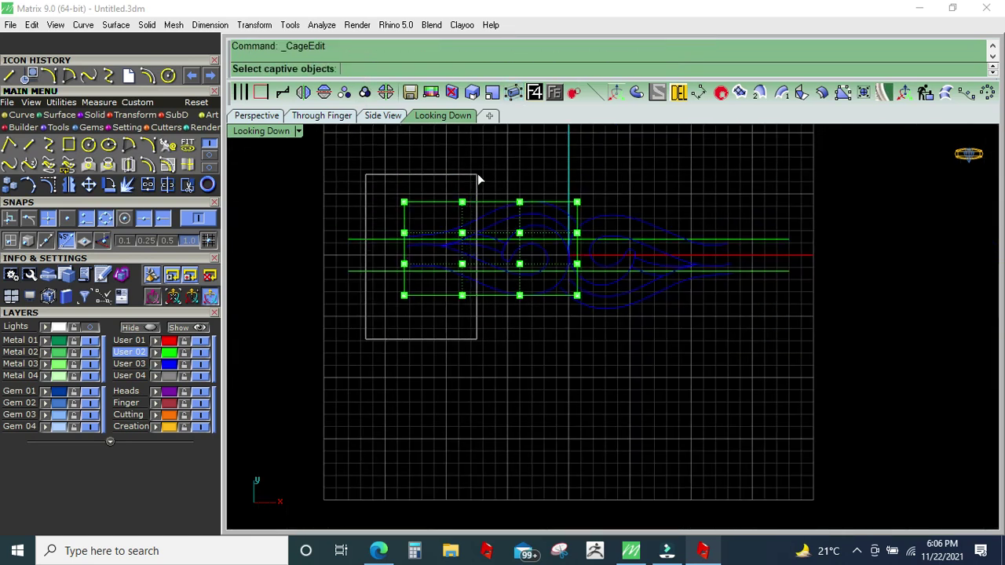
pyautogui.scroll(3, 424, 264)
pyautogui.press('Return')
pyautogui.scroll(-1, 342, 386)
# Step: Move the left cage points vertically to reshape the curves, then delete the cage
pyautogui.moveTo(343, 388); pyautogui.dragTo(507, 142)
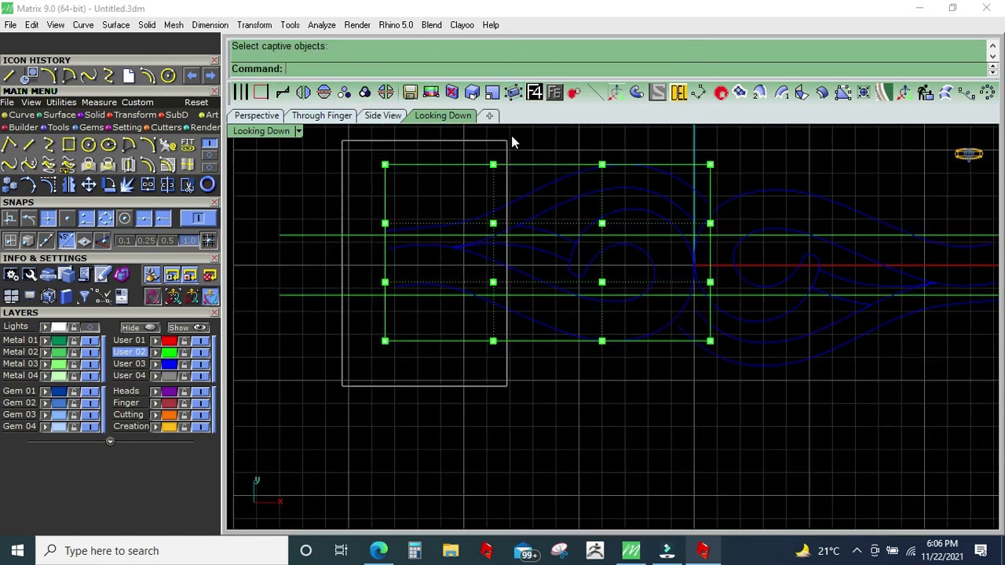
pyautogui.scroll(3, 467, 211)
pyautogui.moveTo(416, 247); pyautogui.dragTo(429, 265)
pyautogui.scroll(-3, 429, 265)
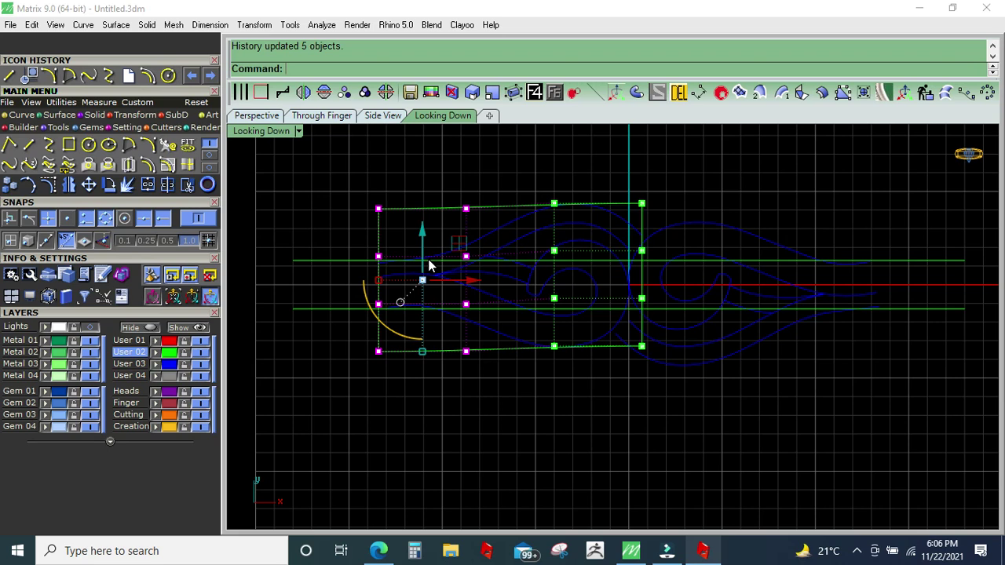
pyautogui.click(437, 217)
pyautogui.moveTo(471, 228); pyautogui.dragTo(440, 183)
pyautogui.click(678, 92)
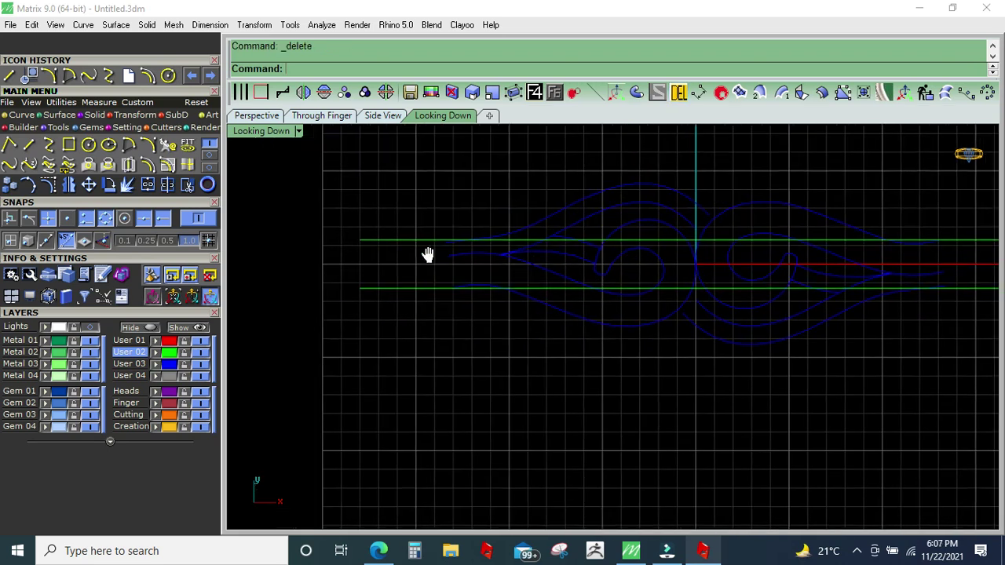
# Step: Delete the two horizontal guide lines
pyautogui.moveTo(395, 330); pyautogui.dragTo(359, 236)
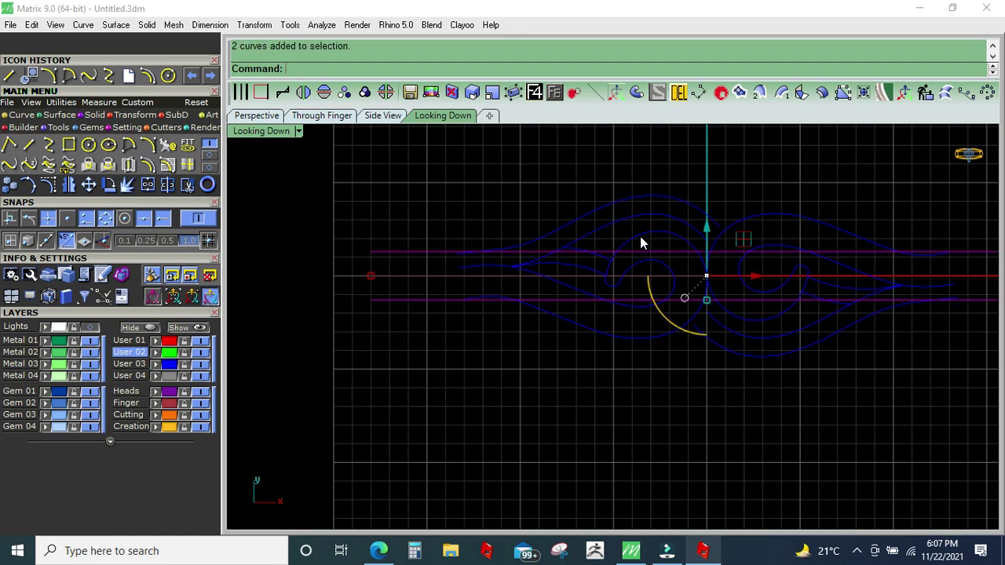
pyautogui.click(678, 92)
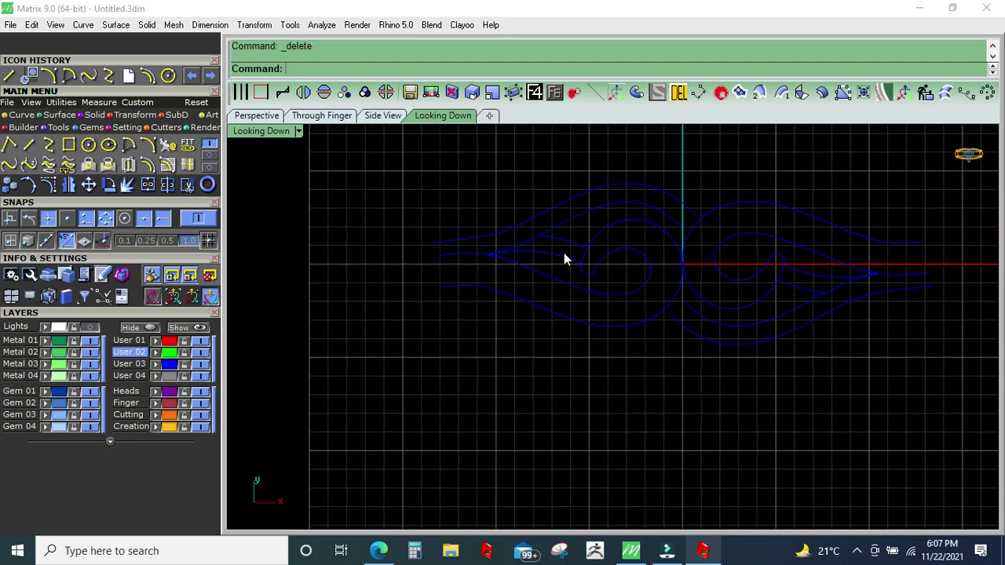
pyautogui.hotkey('ctrl', 'z')
pyautogui.scroll(1, 469, 273)
pyautogui.scroll(1, 476, 279)
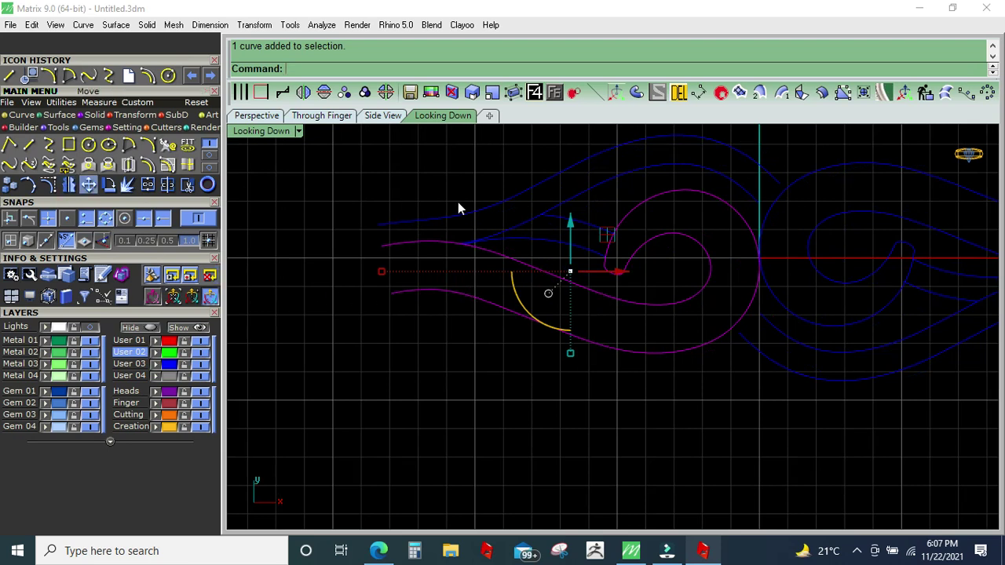
# Step: Draw a vertical line left of the swirl and split the two crossing curves with it
pyautogui.click(28, 144)
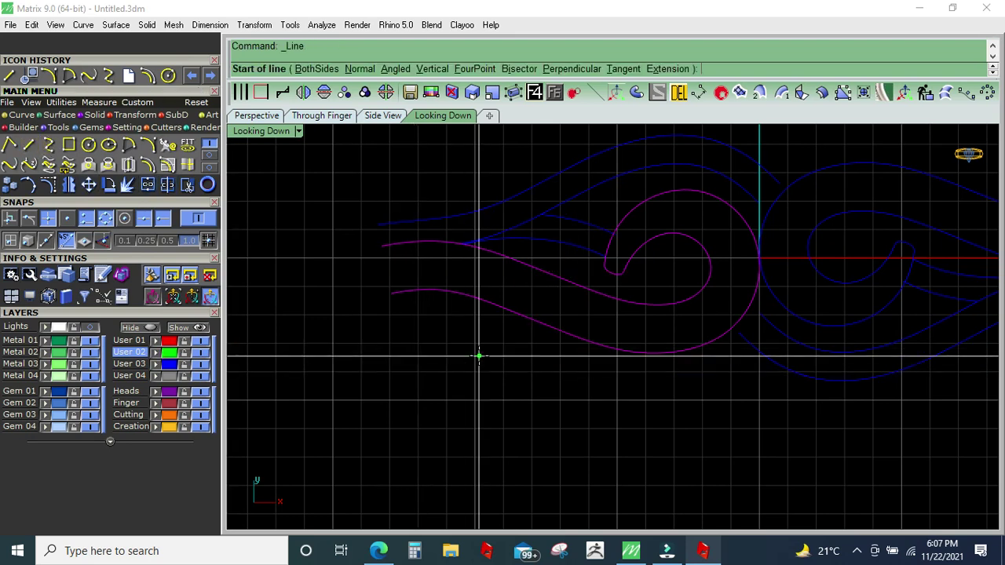
pyautogui.click(462, 358)
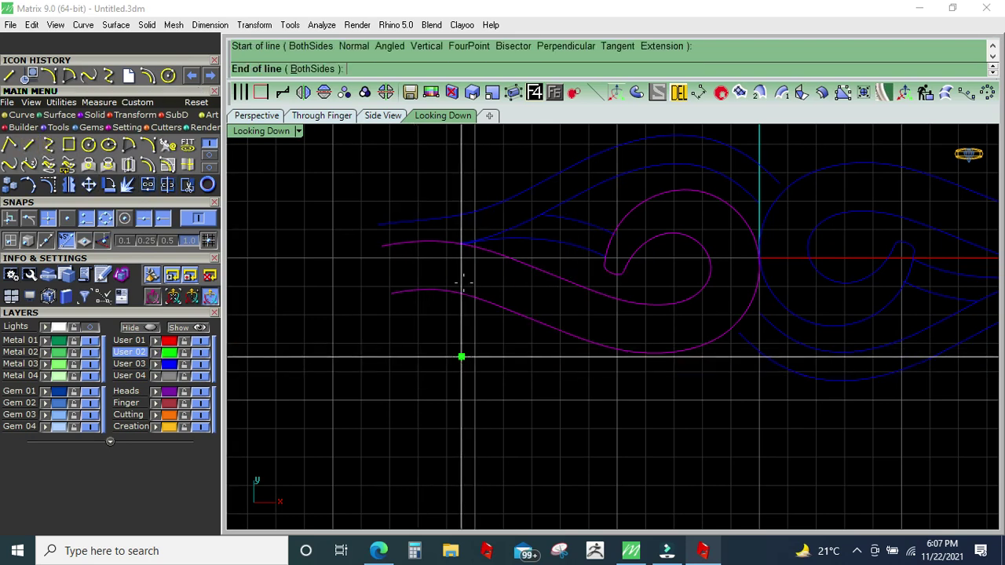
pyautogui.click(462, 161)
pyautogui.moveTo(416, 225); pyautogui.dragTo(359, 359)
pyautogui.click(168, 184)
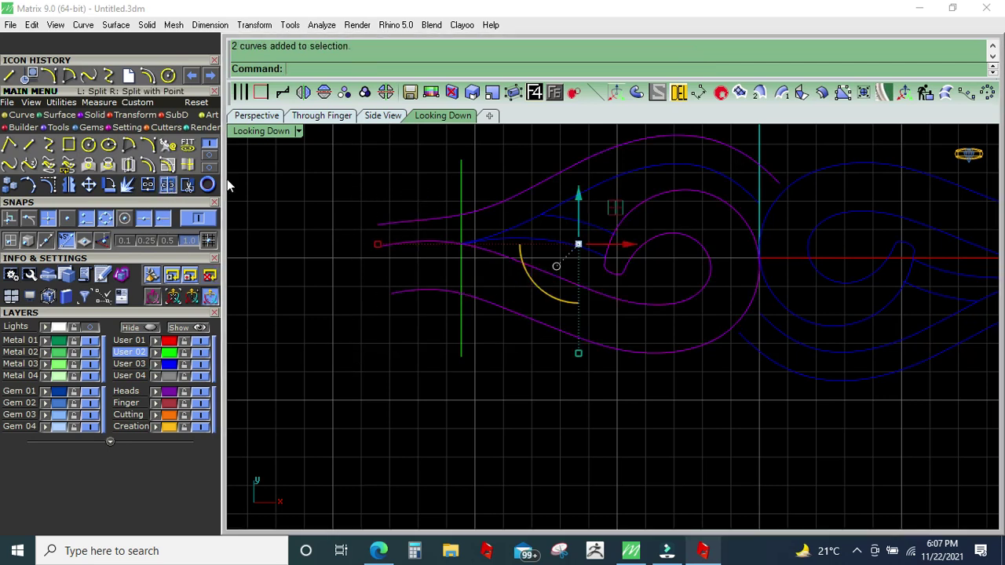
pyautogui.click(463, 173)
pyautogui.press('Return')
# Step: Rebuild the three left curve pieces with 4 points at degree 3
pyautogui.moveTo(414, 167); pyautogui.dragTo(333, 382)
pyautogui.click(926, 93)
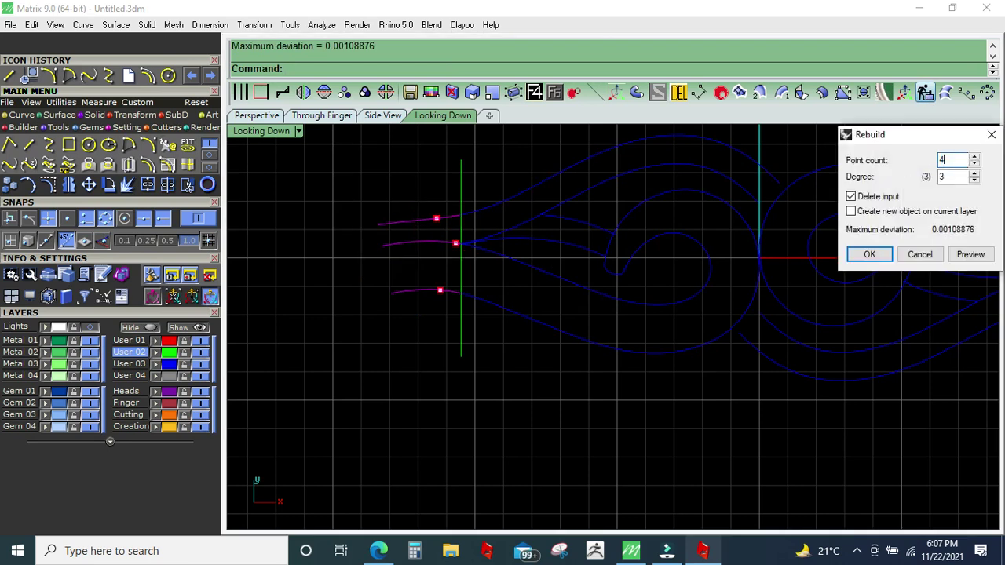
pyautogui.press('Return')
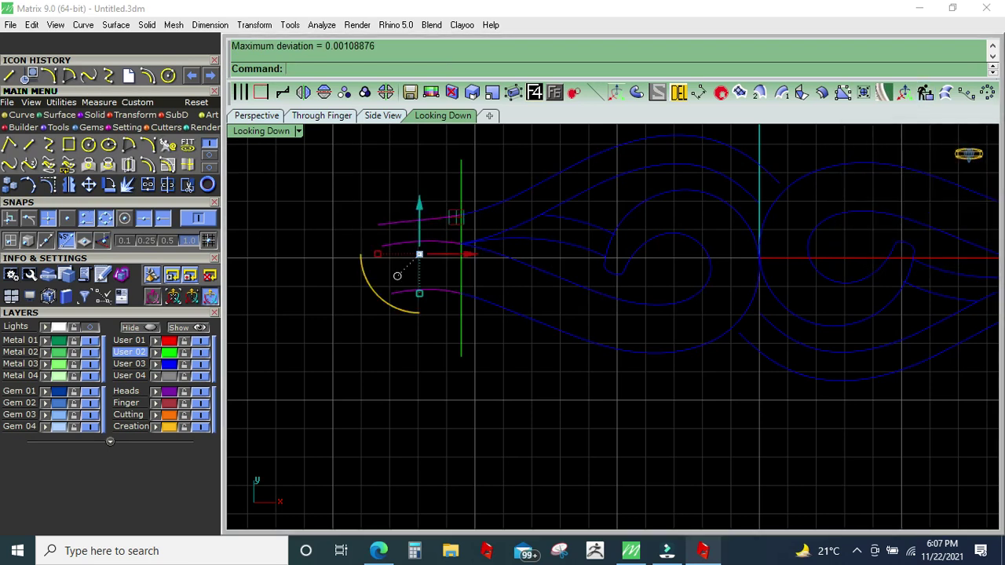
# Step: Raise the three left end points slightly so the tails run flatter
pyautogui.click(49, 184)
pyautogui.scroll(2, 432, 318)
pyautogui.moveTo(335, 354); pyautogui.dragTo(395, 180)
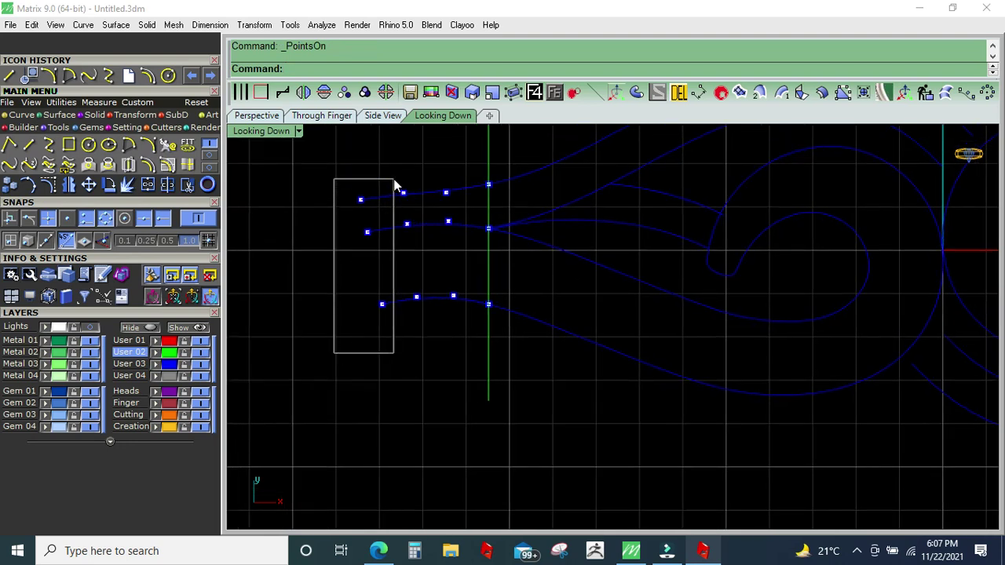
pyautogui.moveTo(375, 215); pyautogui.dragTo(374, 211)
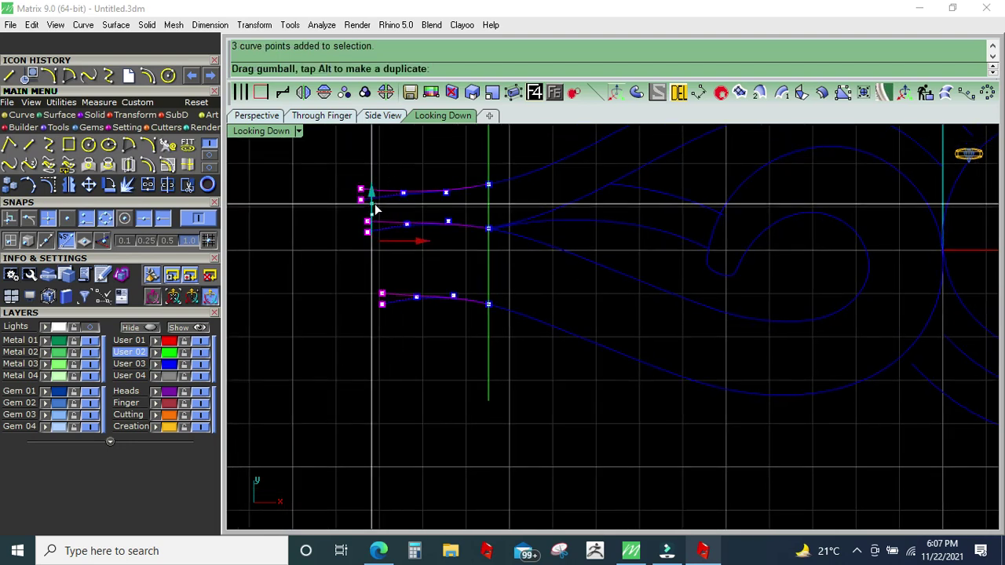
pyautogui.click(347, 258)
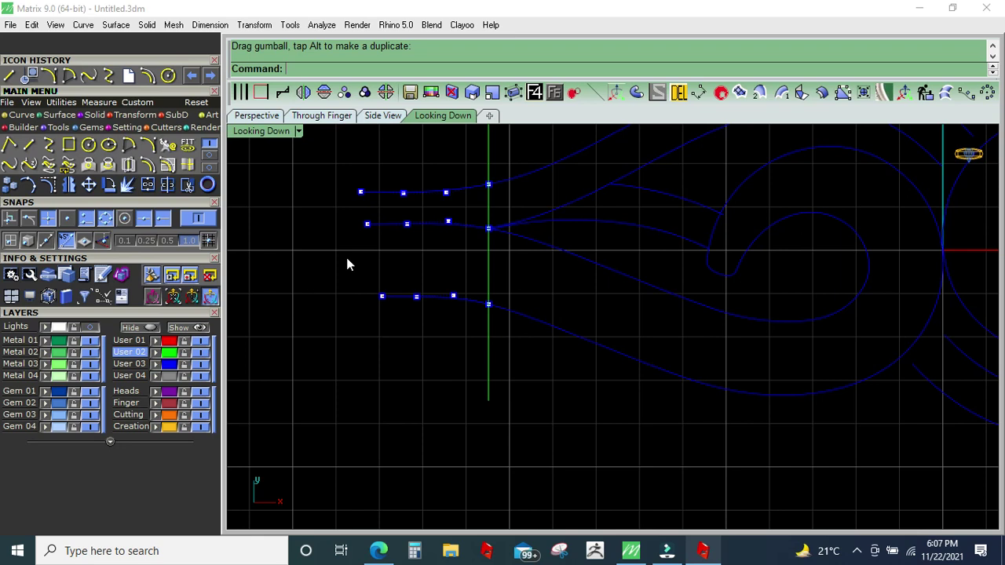
pyautogui.scroll(2, 408, 200)
pyautogui.scroll(-2, 471, 252)
pyautogui.press('Escape')
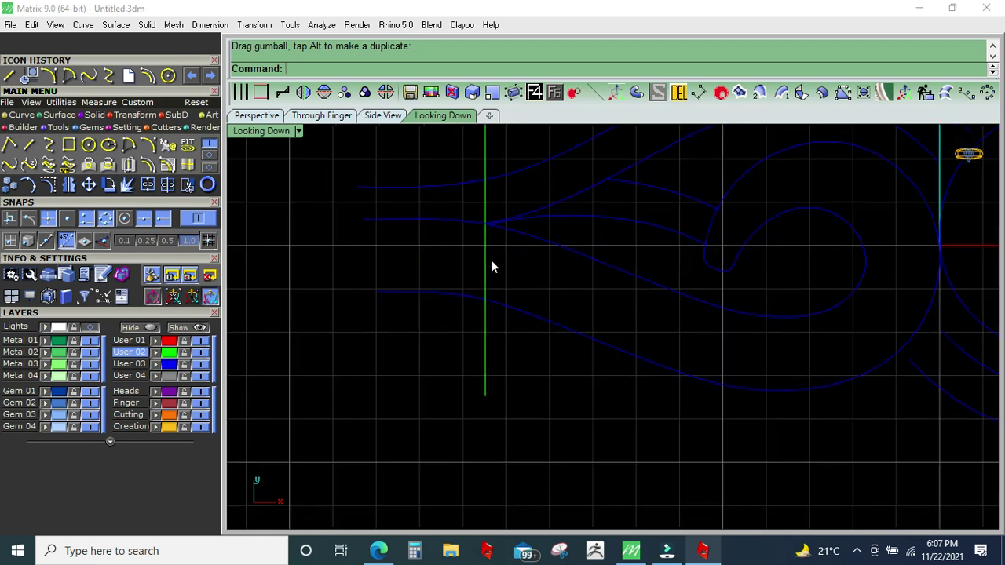
pyautogui.click(490, 264)
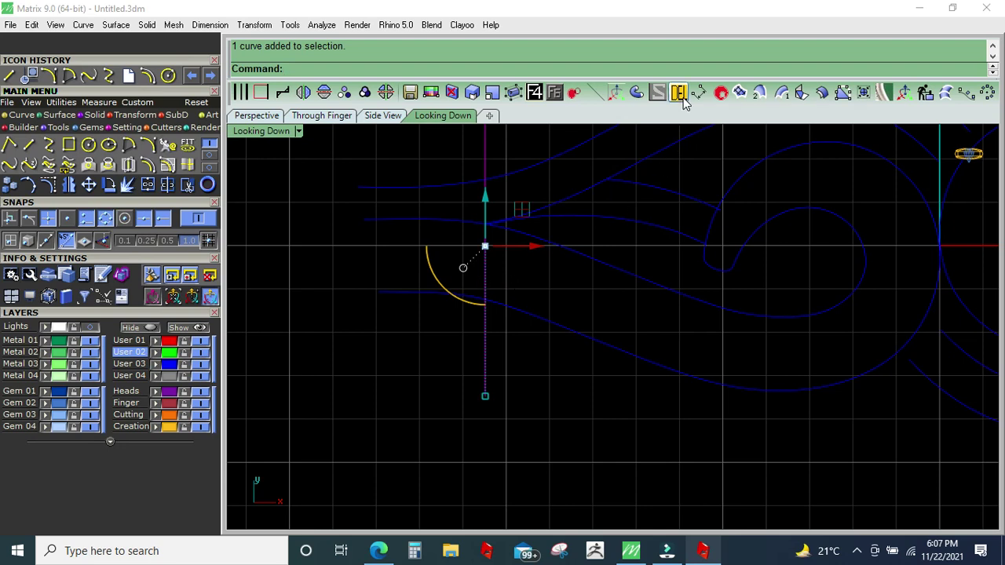
# Step: Delete the cutting line and join the swirl pieces into one open curve
pyautogui.press('Delete')
pyautogui.scroll(-2, 453, 269)
pyautogui.scroll(2, 452, 270)
pyautogui.click(495, 296)
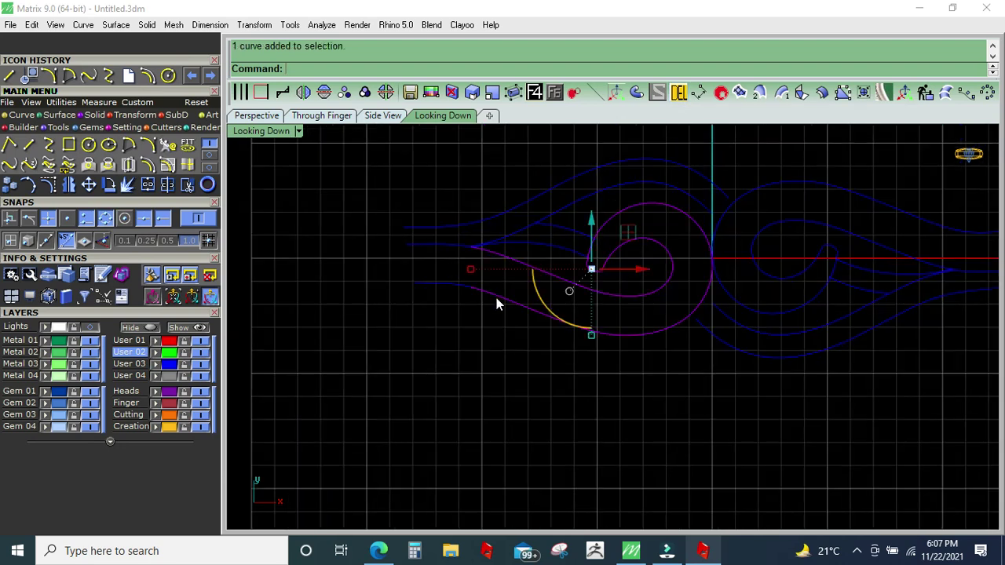
pyautogui.click(452, 284)
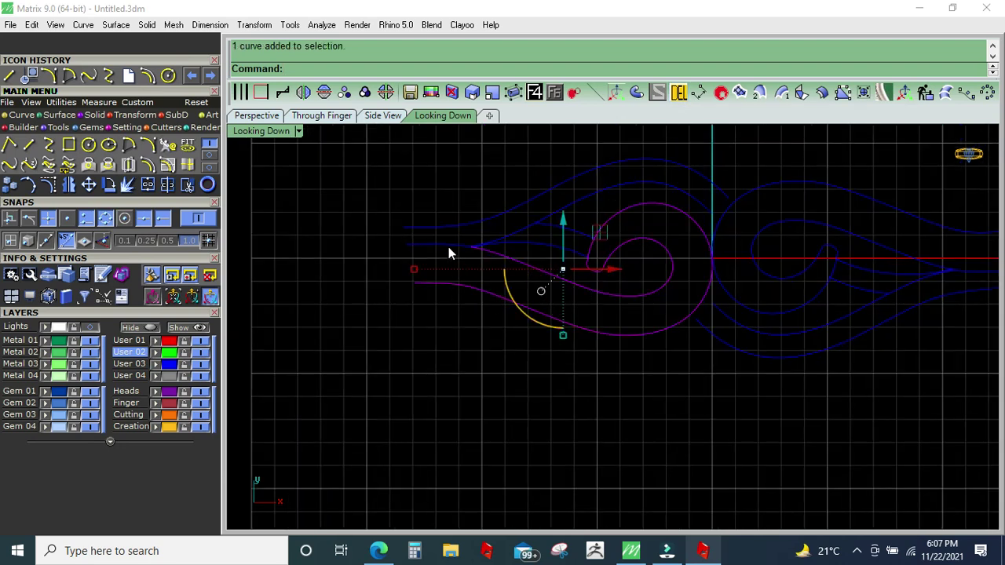
pyautogui.hotkey('alt', 'Left')
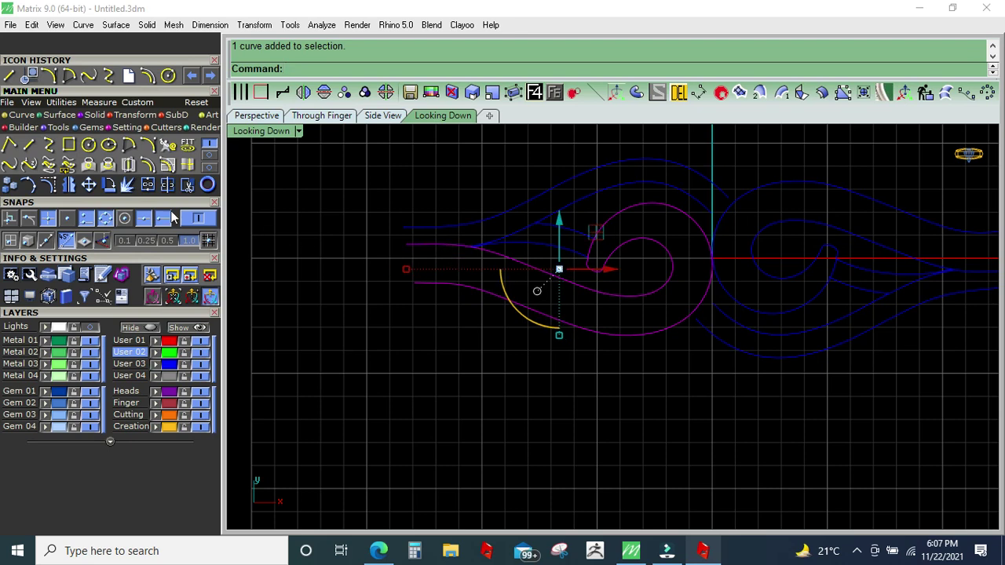
pyautogui.click(167, 185)
pyautogui.scroll(3, 474, 268)
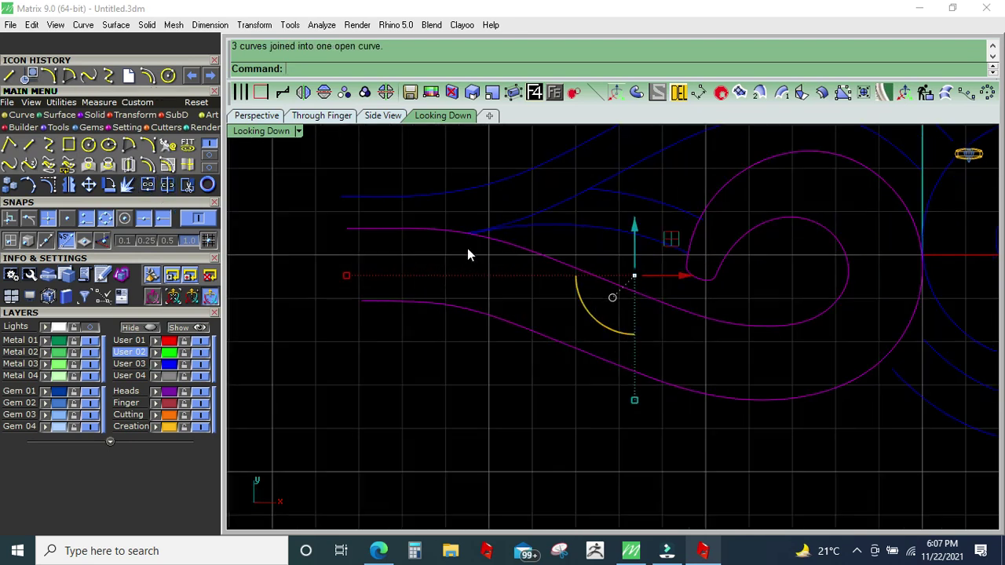
pyautogui.click(422, 221)
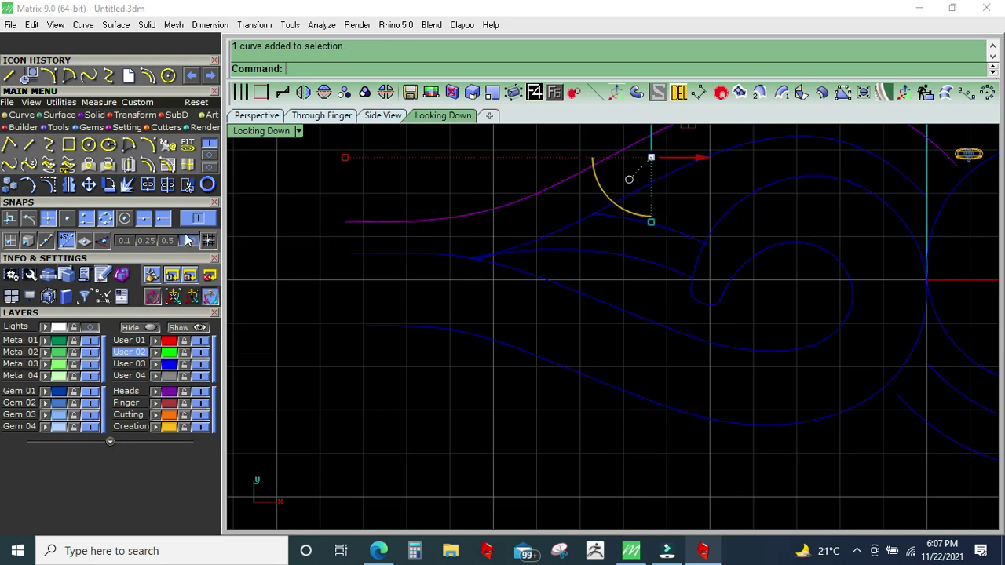
pyautogui.press('Return')
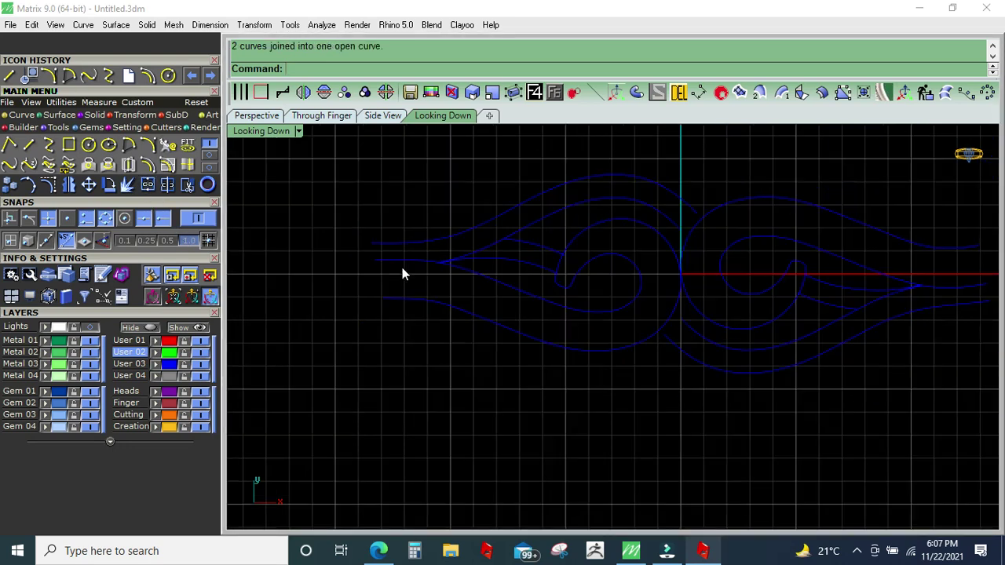
pyautogui.scroll(-3, 377, 299)
pyautogui.scroll(3, 402, 275)
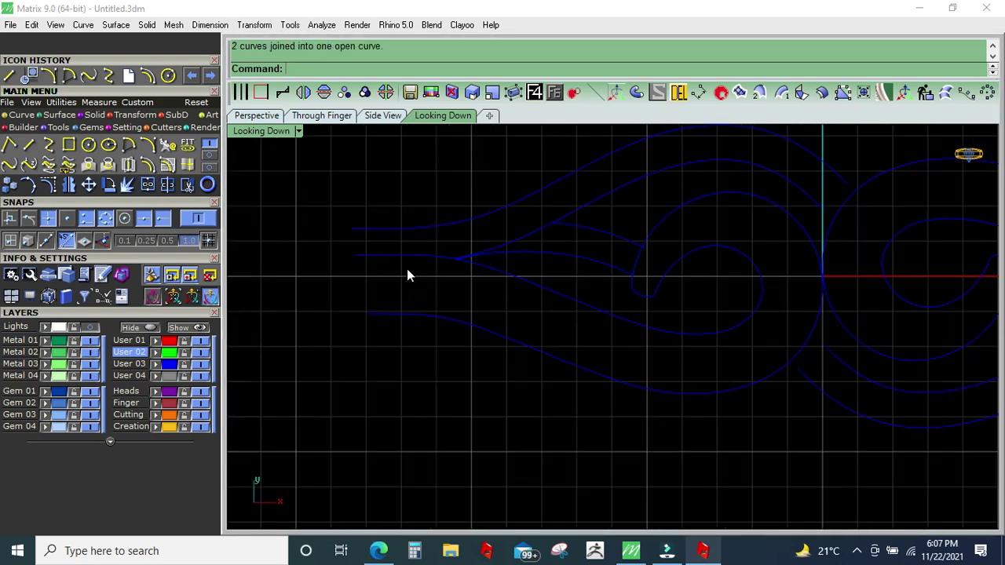
# Step: Draw a vertical line left of the curves and trim both curve ends flush with it
pyautogui.click(28, 144)
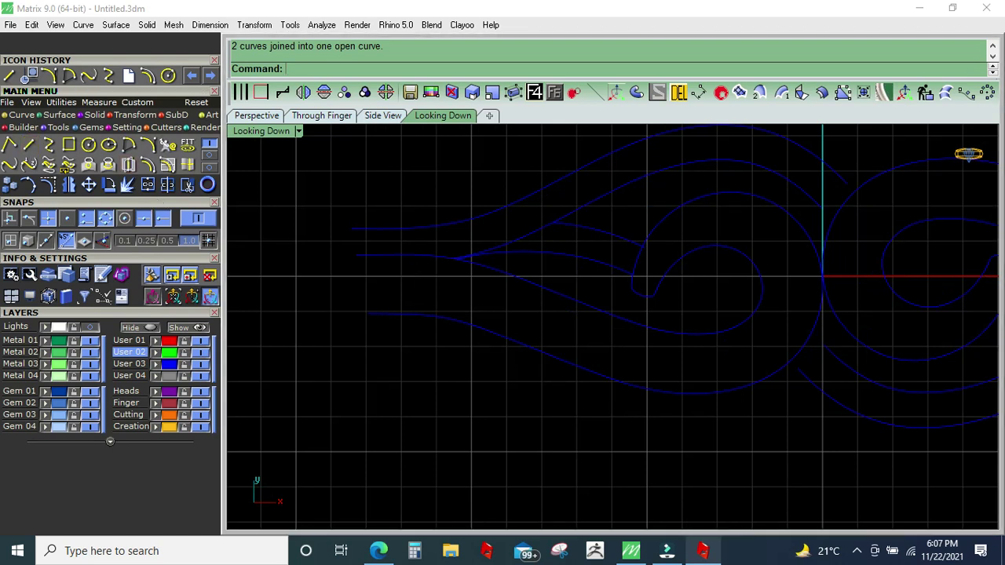
pyautogui.click(371, 391)
pyautogui.click(372, 185)
pyautogui.moveTo(410, 179); pyautogui.dragTo(280, 239)
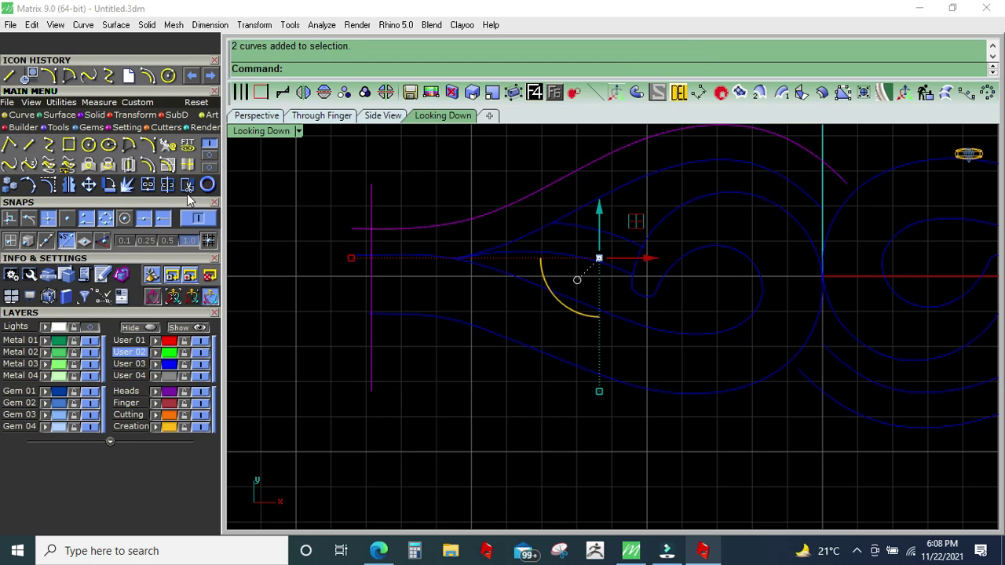
pyautogui.moveTo(378, 179); pyautogui.dragTo(288, 225)
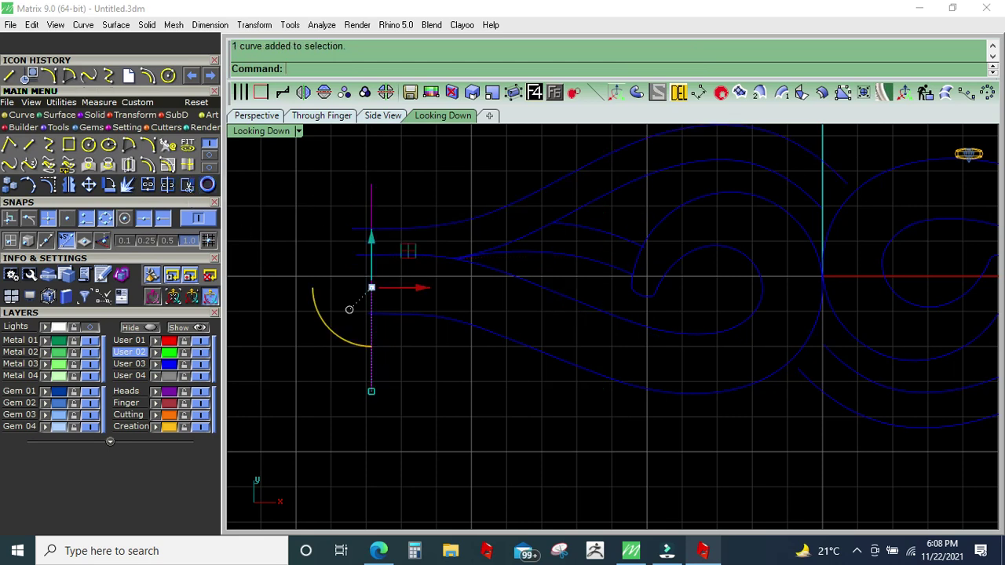
pyautogui.click(186, 184)
pyautogui.click(362, 230)
pyautogui.click(364, 257)
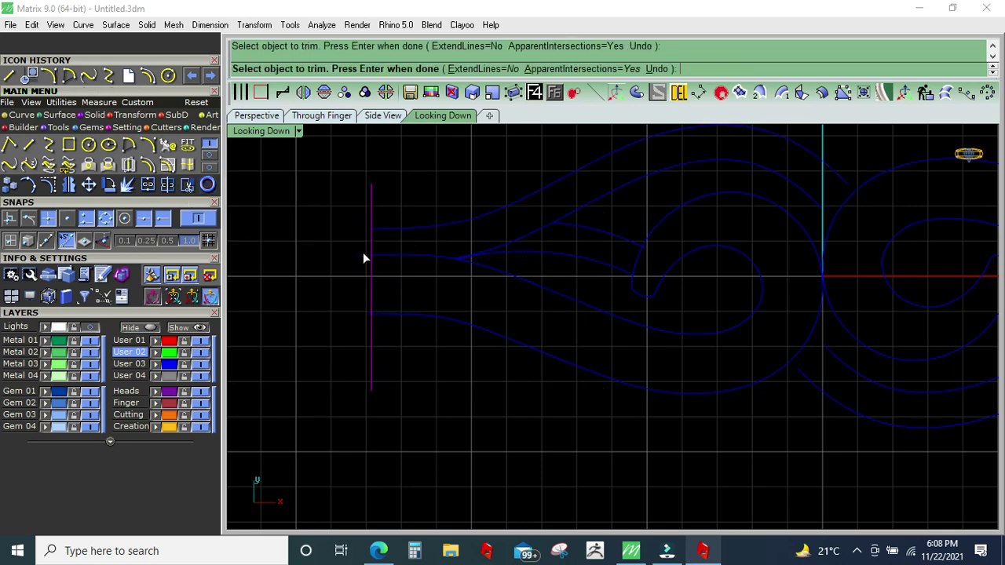
pyautogui.scroll(2, 363, 309)
pyautogui.press('Return')
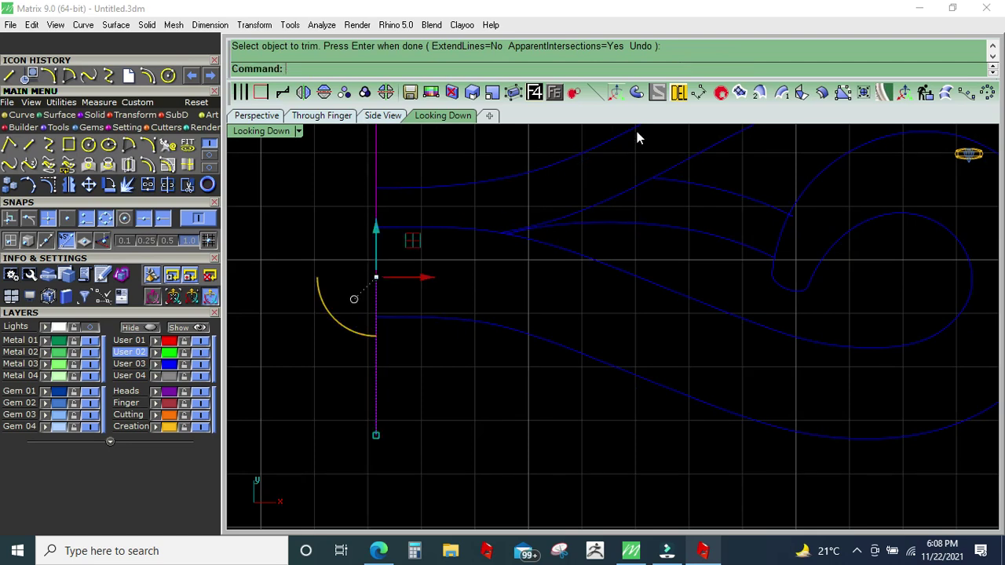
# Step: Delete the vertical cutting line
pyautogui.click(679, 93)
pyautogui.scroll(-2, 460, 268)
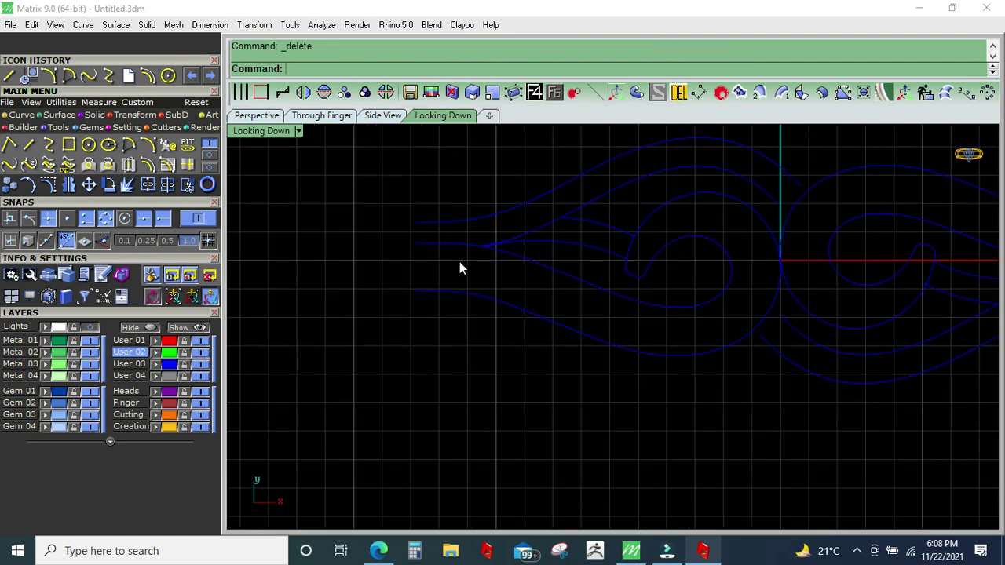
pyautogui.scroll(-2, 471, 275)
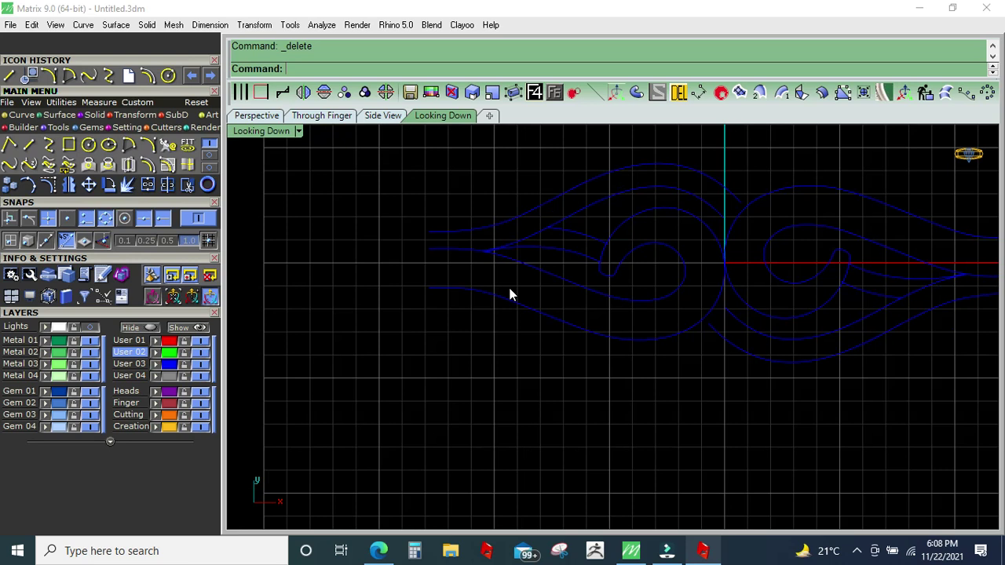
pyautogui.scroll(-1, 542, 299)
pyautogui.scroll(2, 445, 249)
pyautogui.click(377, 227)
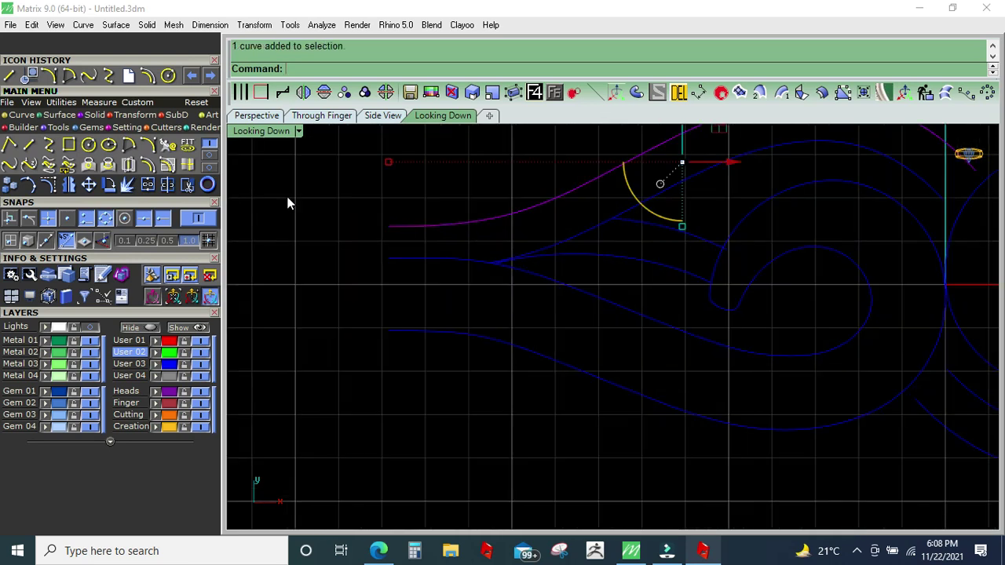
# Step: Offset the upper swirl curve by 1.3 to create a parallel copy
pyautogui.click(148, 164)
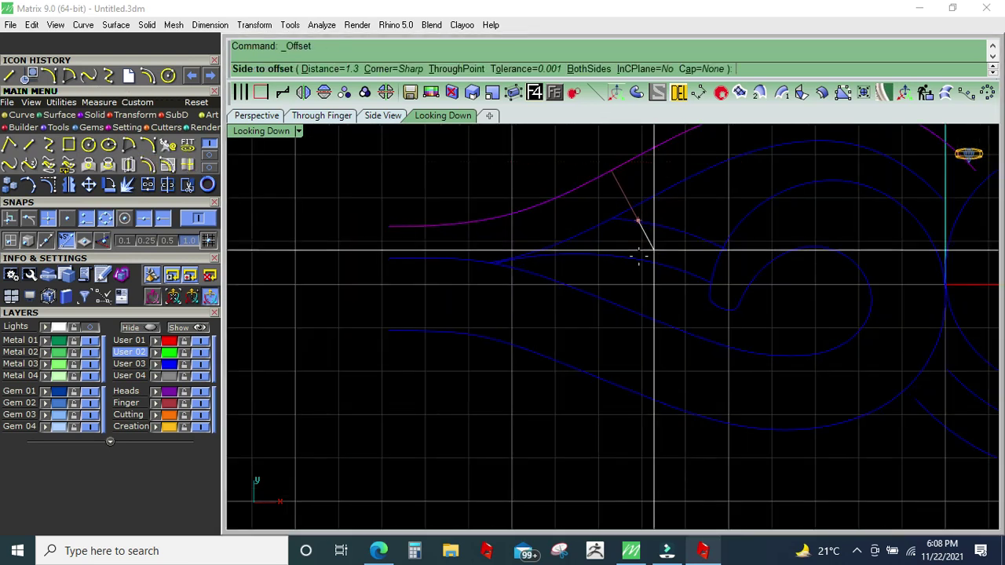
pyautogui.write('1')
pyautogui.press('Return')
pyautogui.click(633, 268)
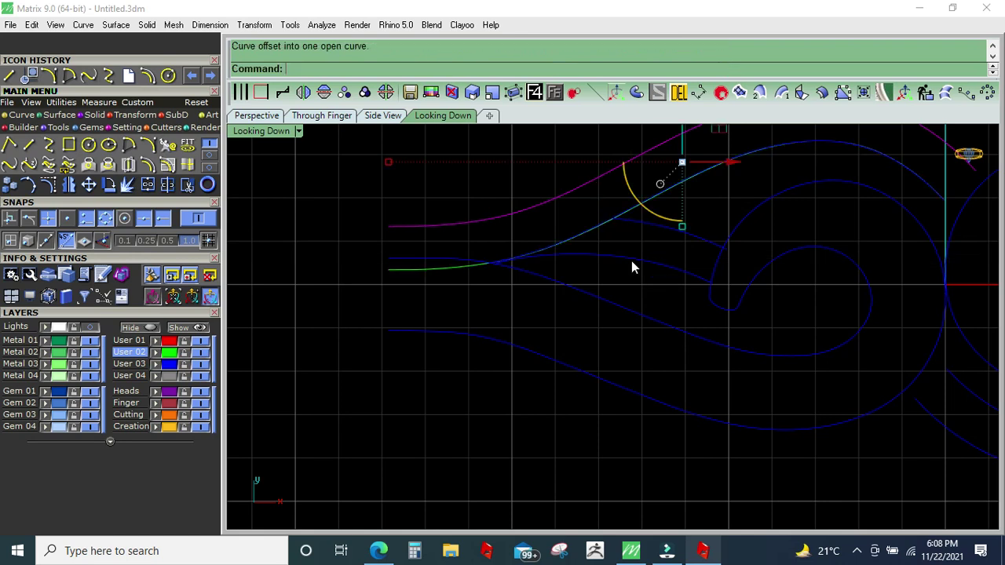
# Step: Select both upper curves and assign them to the User 02 layer
pyautogui.click(456, 269)
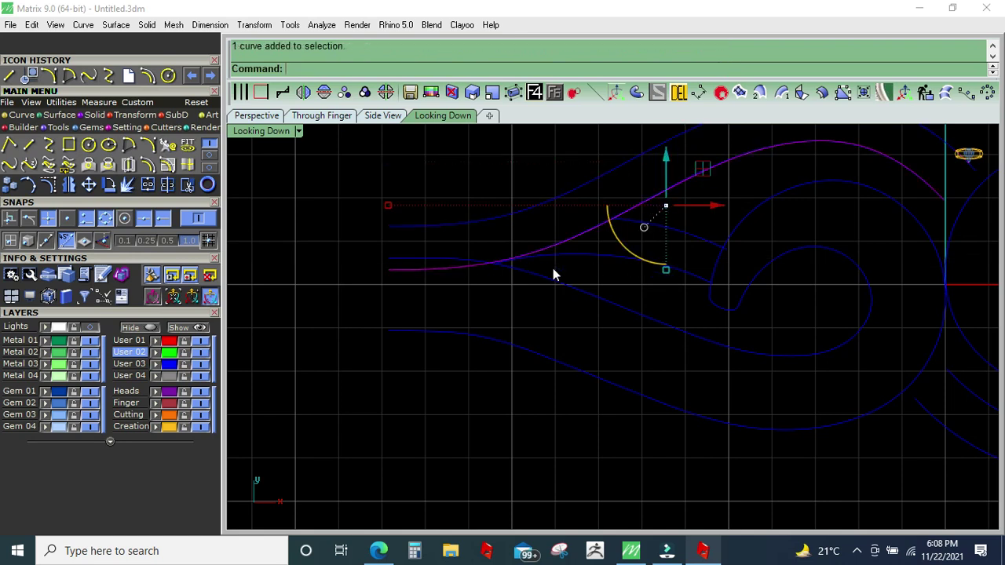
pyautogui.moveTo(613, 267); pyautogui.dragTo(585, 281, button='right')
pyautogui.click(867, 219)
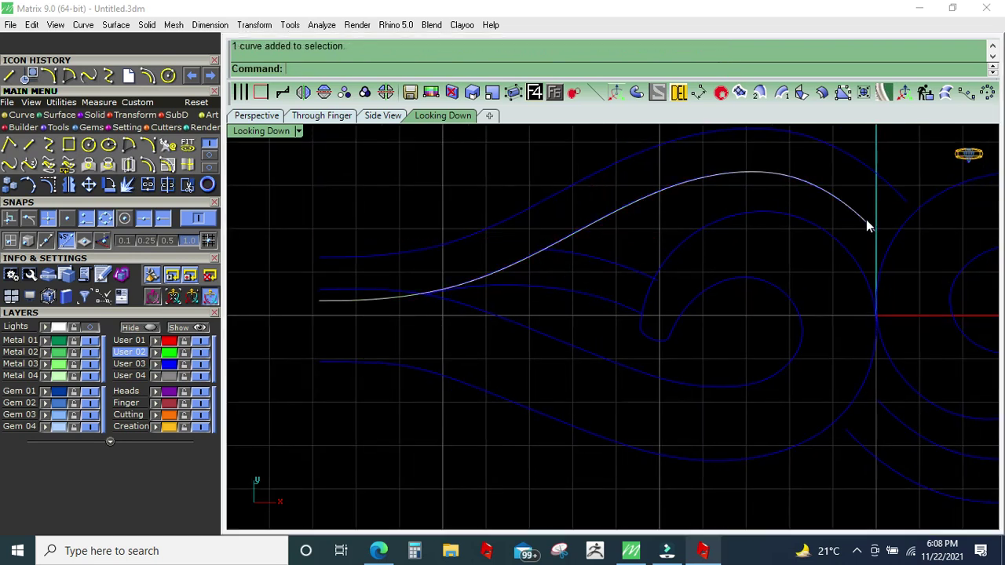
pyautogui.click(907, 270)
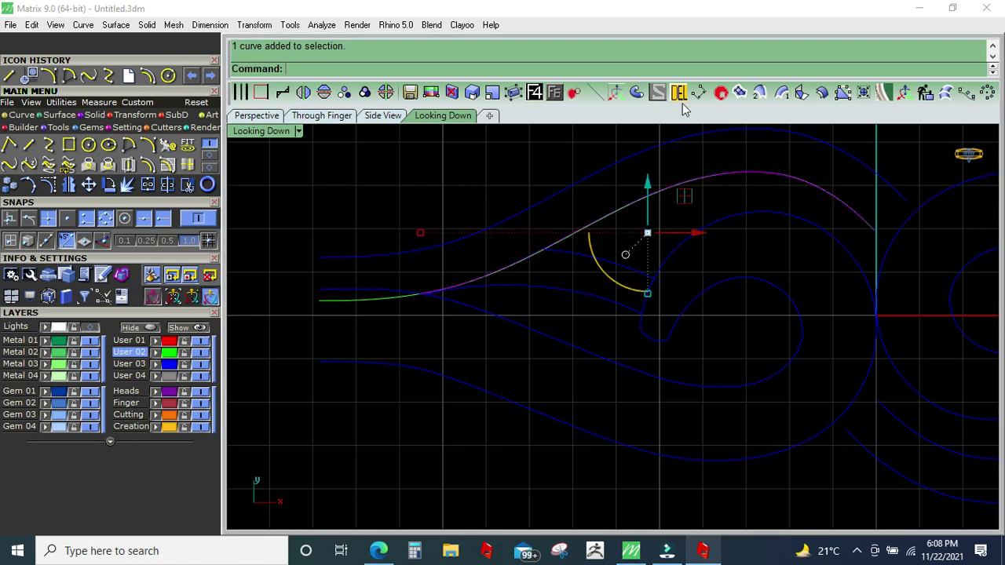
pyautogui.click(548, 247)
pyautogui.keyDown('shift'); pyautogui.click(469, 245); pyautogui.keyUp('shift')
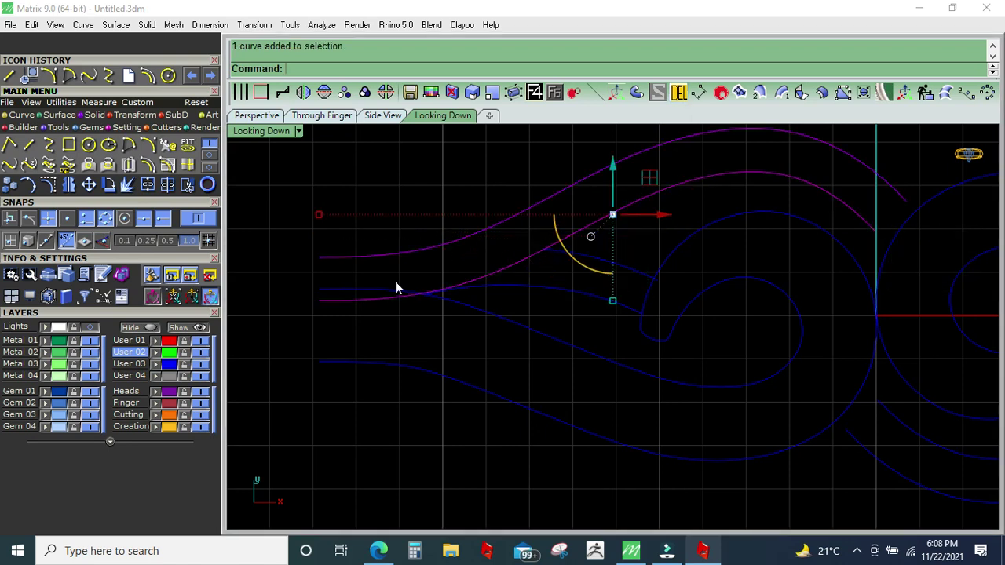
pyautogui.click(157, 355)
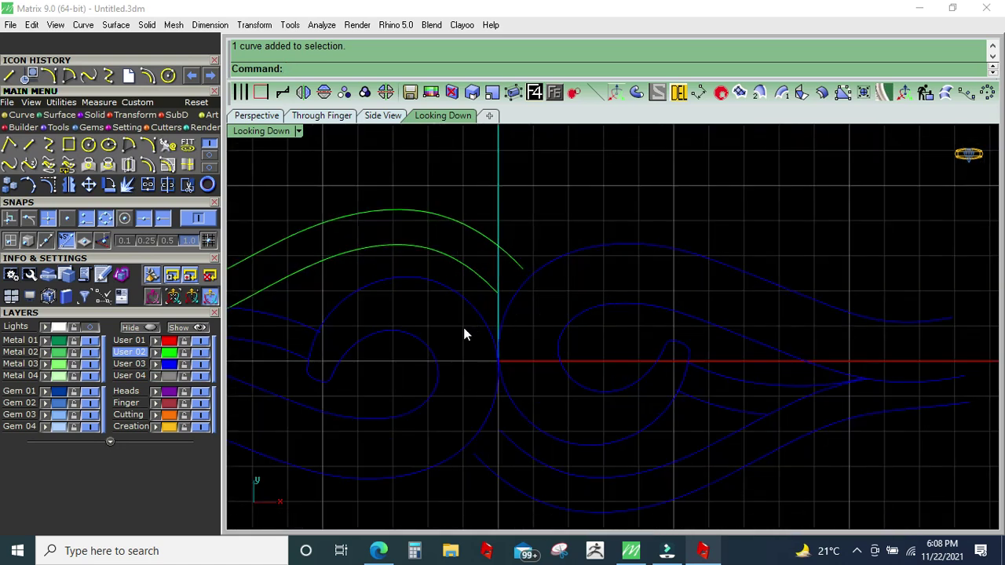
# Step: Draw a circle of diameter 2 at the origin and move it up to the green curve tips
pyautogui.click(88, 144)
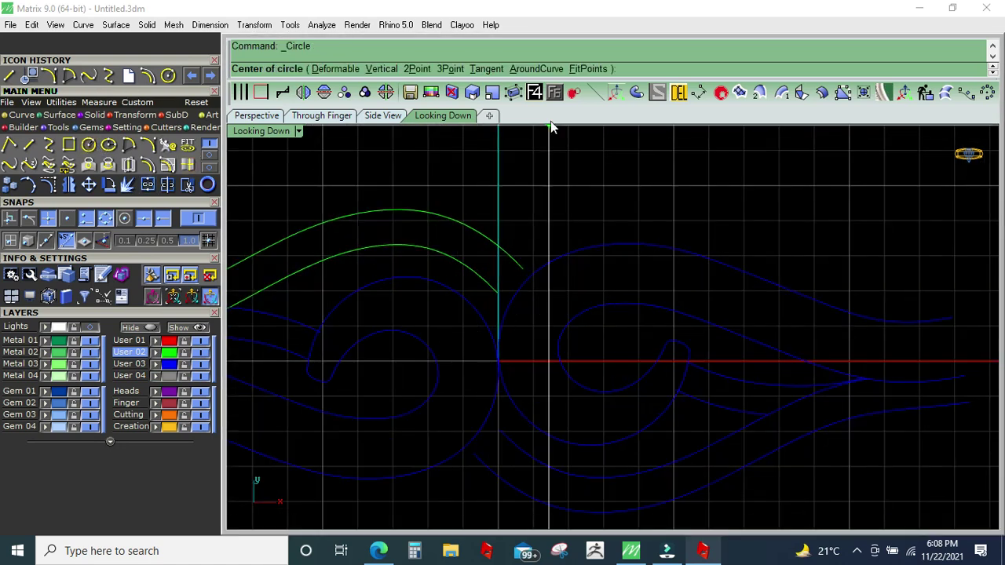
pyautogui.write('0')
pyautogui.press('Return')
pyautogui.write('2')
pyautogui.press('Return')
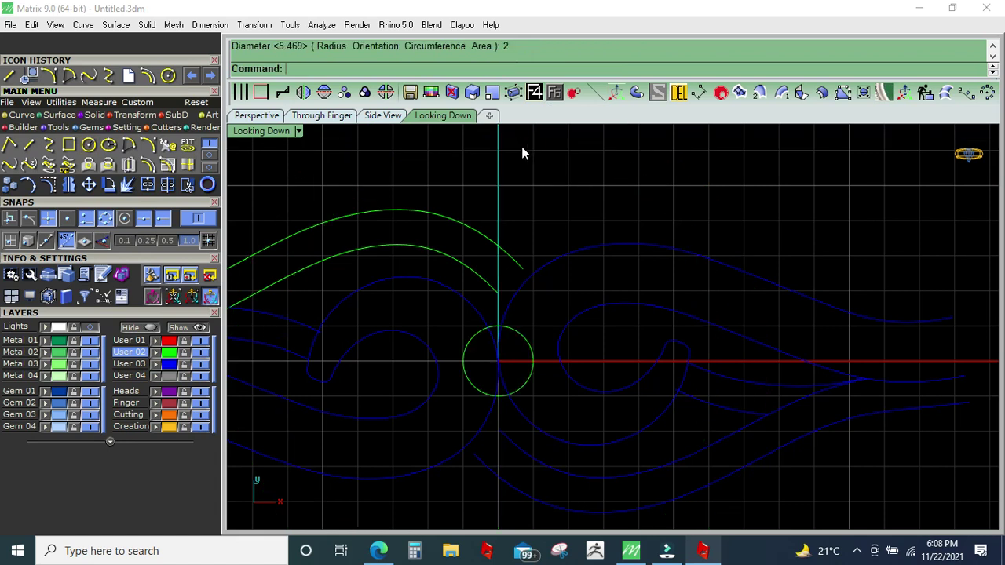
pyautogui.click(498, 326)
pyautogui.moveTo(498, 335); pyautogui.dragTo(498, 232)
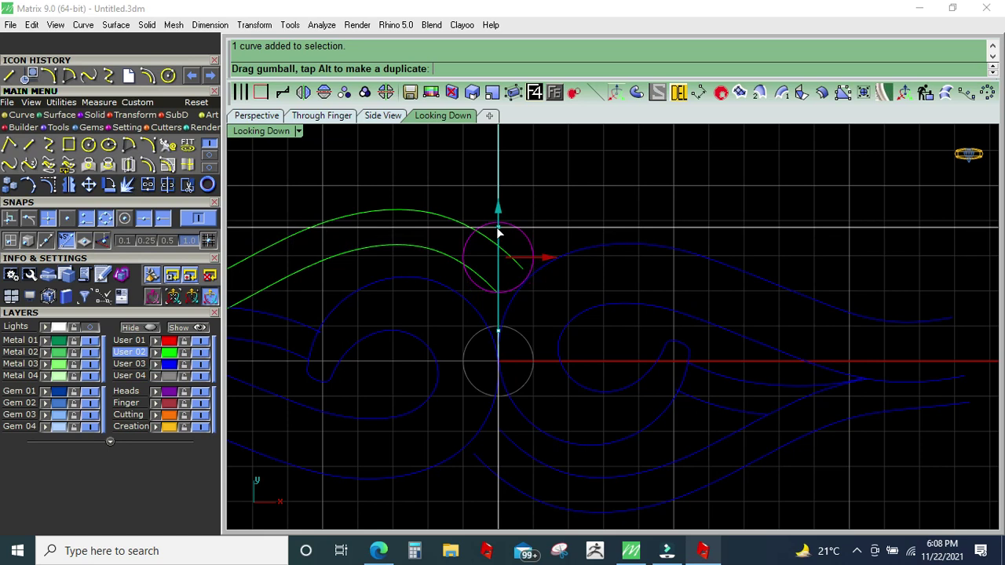
pyautogui.scroll(-5, 587, 202)
pyautogui.scroll(2, 550, 253)
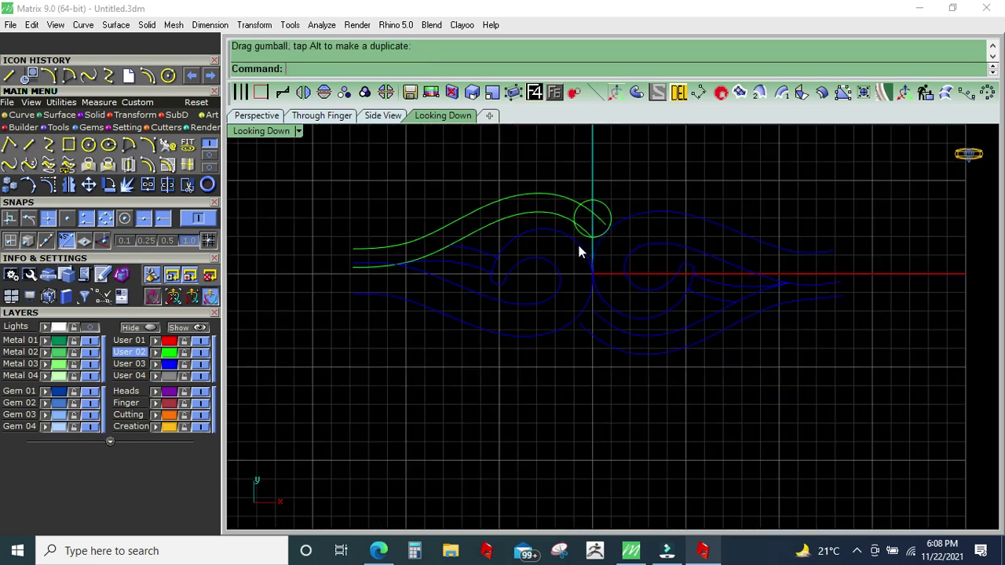
pyautogui.scroll(2, 578, 252)
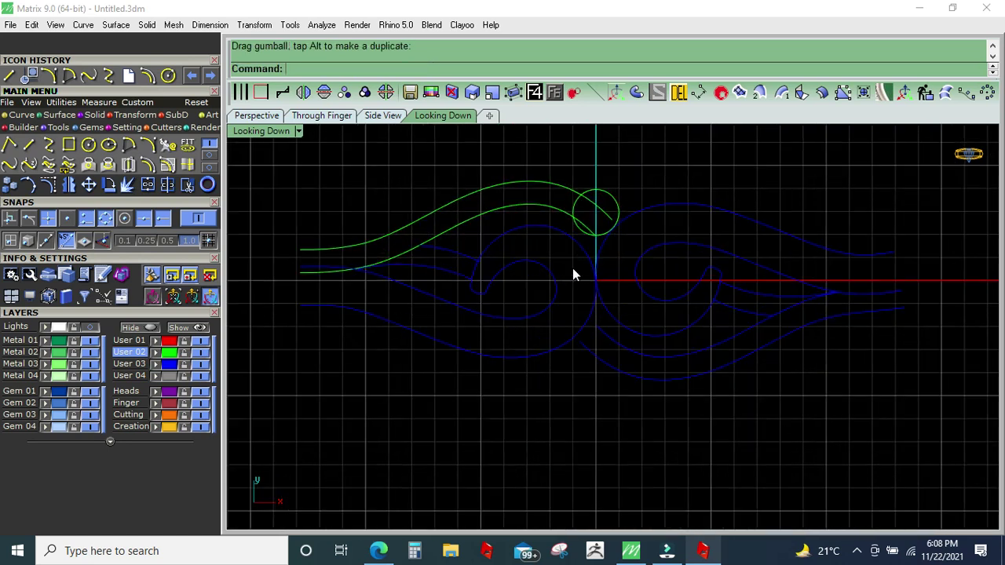
pyautogui.scroll(-1, 495, 259)
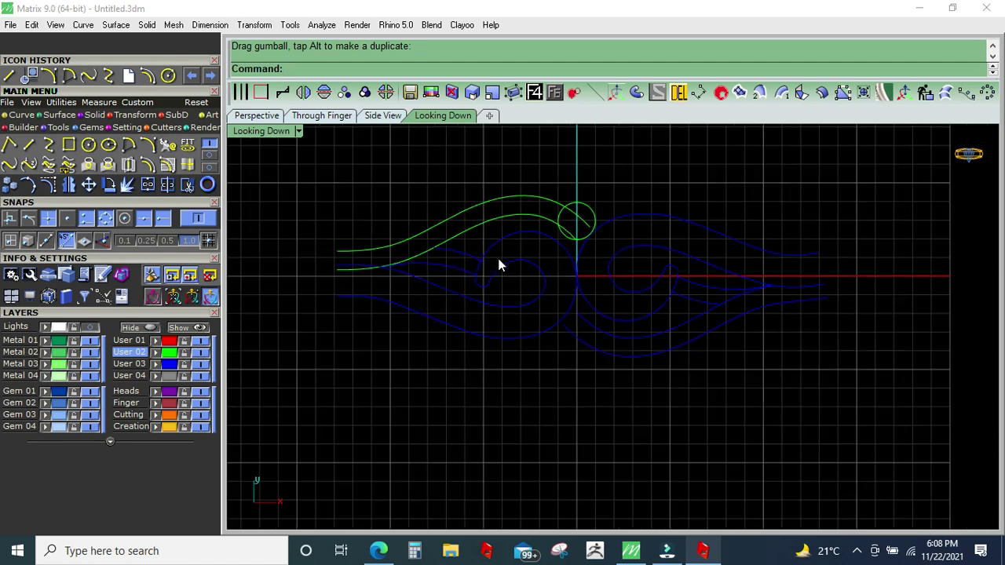
pyautogui.hotkey('ctrl', 'a')
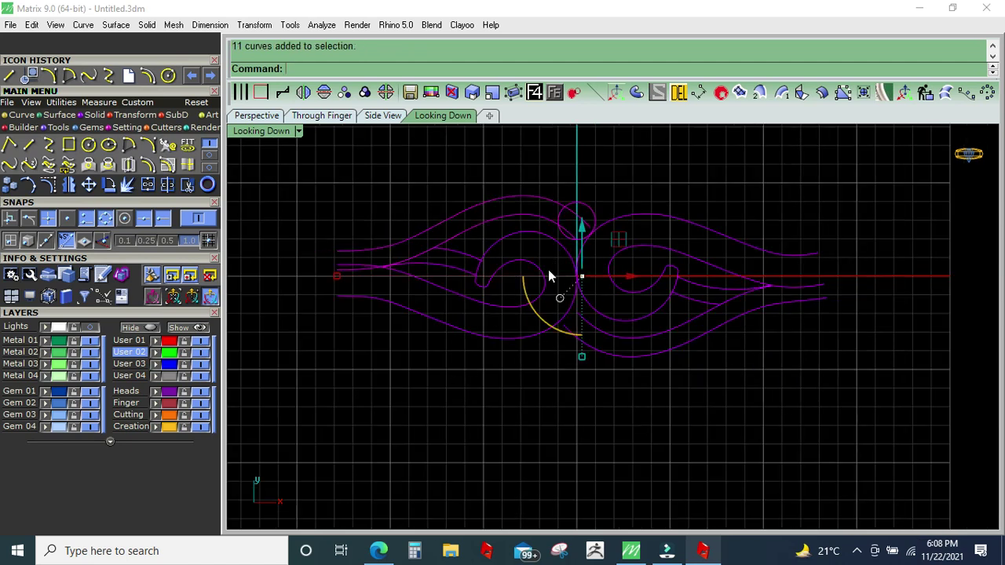
# Step: Nudge the small circle along X, undoing an accidental sideways shift of the swirl curves
pyautogui.keyDown('ctrl'); pyautogui.click(593, 209); pyautogui.keyUp('ctrl')
pyautogui.scroll(1, 590, 224)
pyautogui.scroll(1, 613, 283)
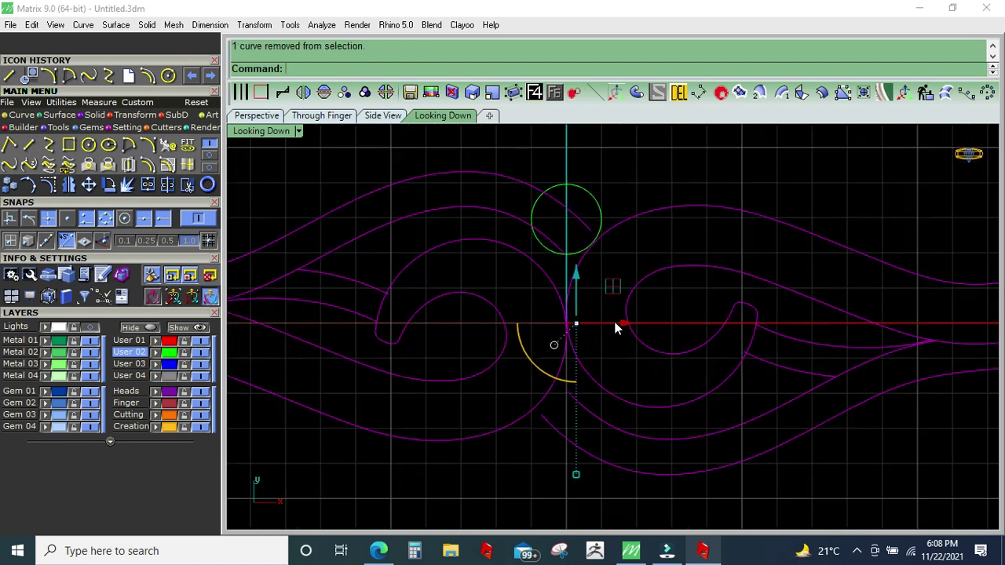
pyautogui.moveTo(616, 328); pyautogui.dragTo(626, 329)
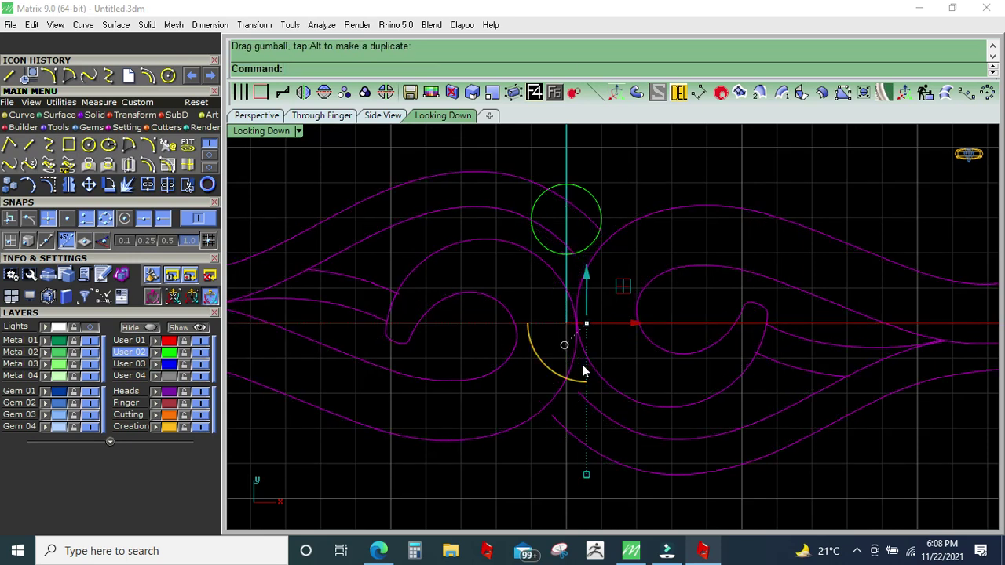
pyautogui.hotkey('ctrl', 'z')
pyautogui.click(557, 488)
pyautogui.scroll(-2, 560, 223)
pyautogui.scroll(2, 560, 224)
pyautogui.click(535, 245)
pyautogui.moveTo(608, 222); pyautogui.dragTo(599, 226)
pyautogui.click(631, 191)
# Step: Trim away the swirl curve pieces inside the small circle, using the circle as cutter
pyautogui.click(523, 204)
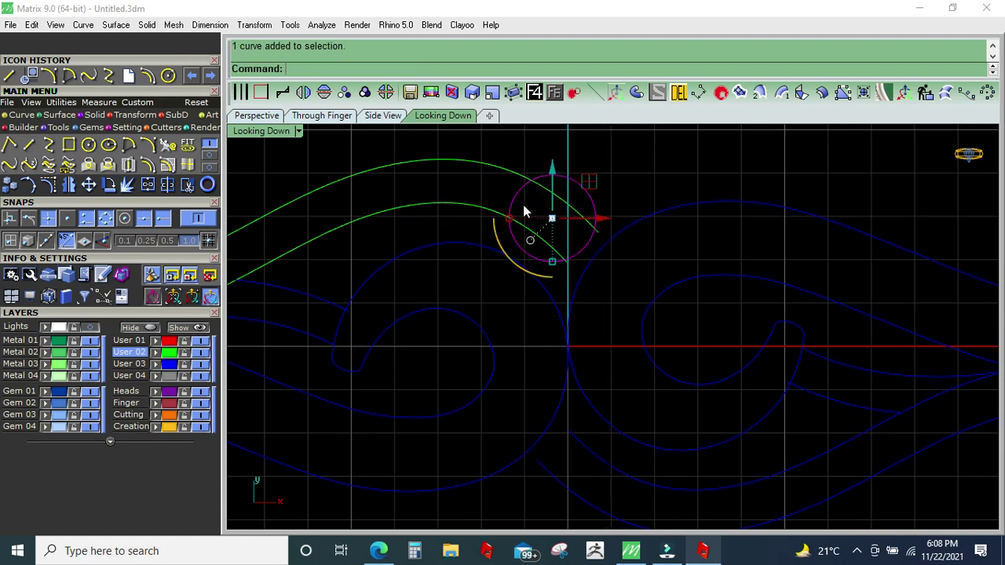
pyautogui.scroll(3, 525, 205)
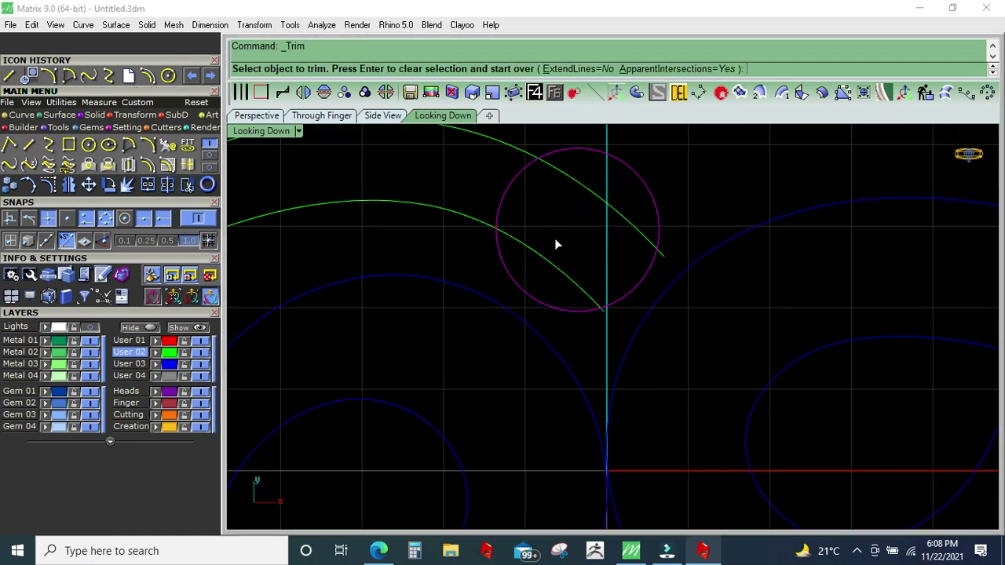
pyautogui.click(538, 253)
pyautogui.click(589, 195)
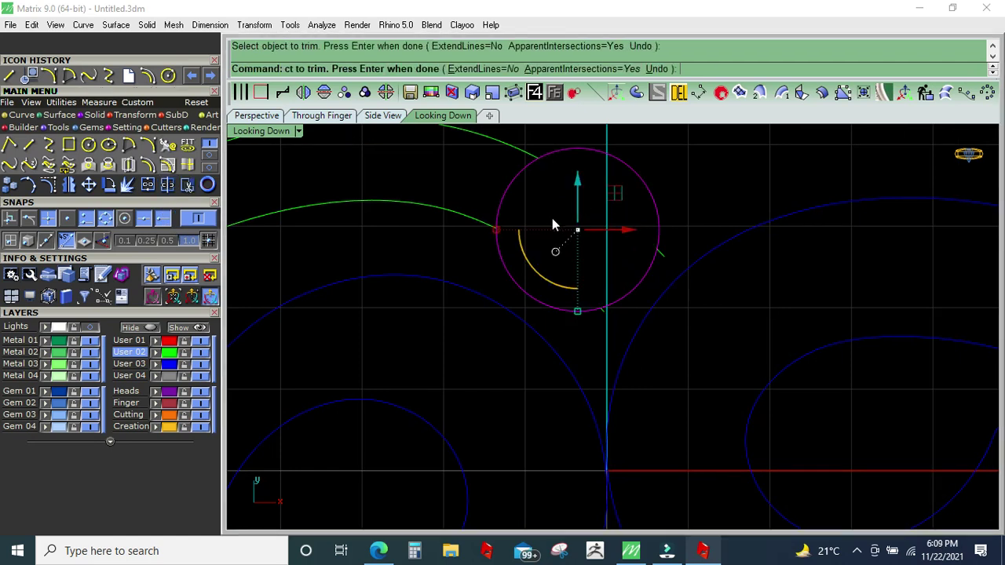
pyautogui.press('Return')
# Step: Delete the stray arc segment and select all the curves
pyautogui.click(677, 92)
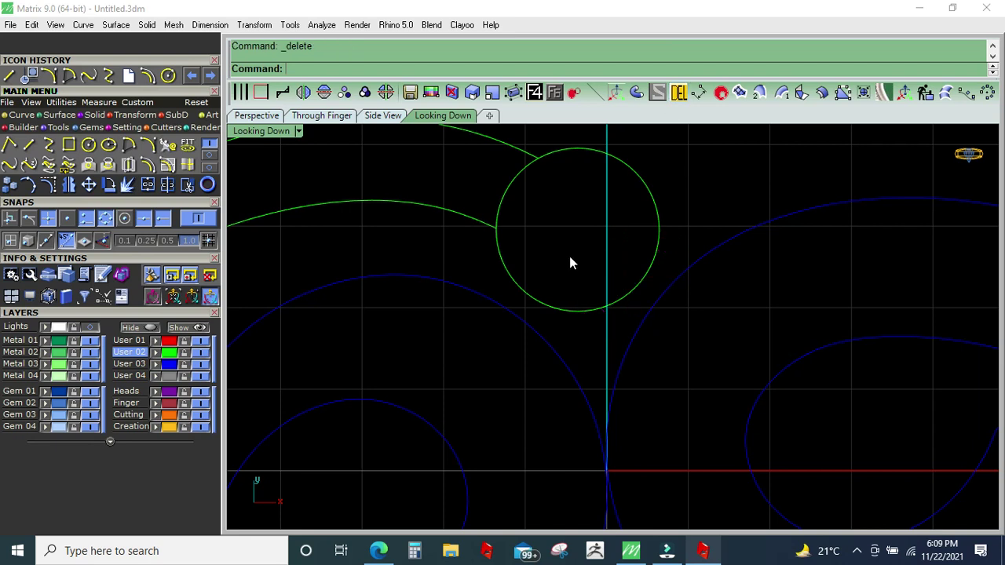
pyautogui.scroll(-3, 570, 256)
pyautogui.scroll(-1, 569, 261)
pyautogui.click(570, 261)
pyautogui.scroll(2, 570, 262)
pyautogui.scroll(2, 570, 262)
pyautogui.hotkey('ctrl', 'a')
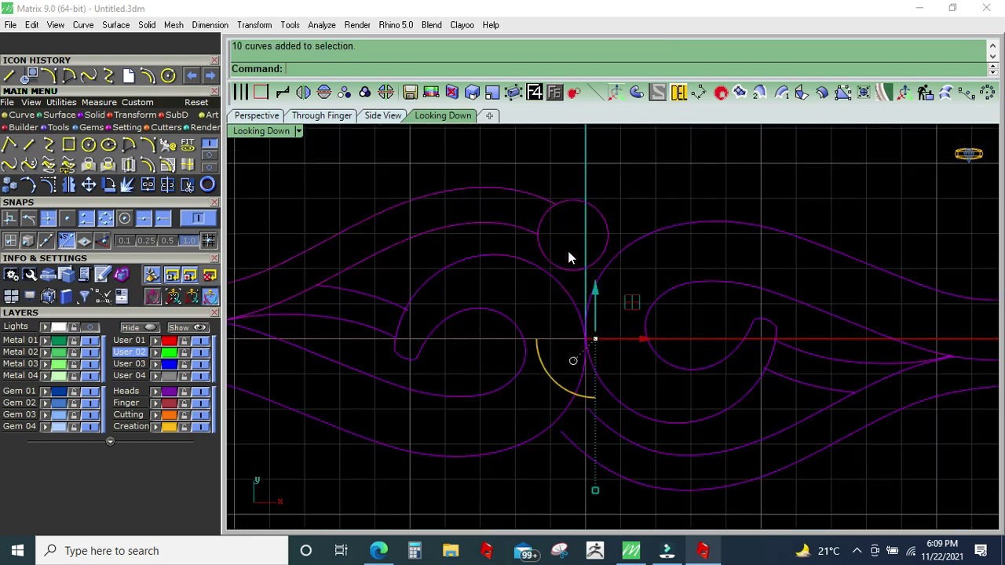
# Step: Hide every curve except the small circle, leaving the circle selected
pyautogui.scroll(2, 567, 247)
pyautogui.keyDown('ctrl'); pyautogui.click(603, 209); pyautogui.keyUp('ctrl')
pyautogui.hotkey('ctrl', 'h')
pyautogui.hotkey('ctrl', 'a')
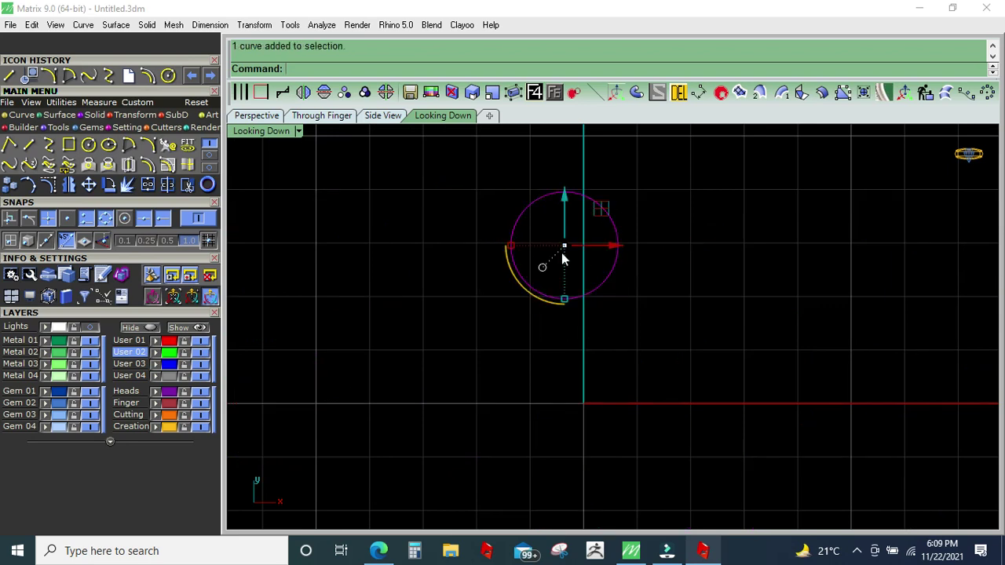
# Step: Offset the circle 0.35 inward and project both circles flat, deleting the originals
pyautogui.click(148, 165)
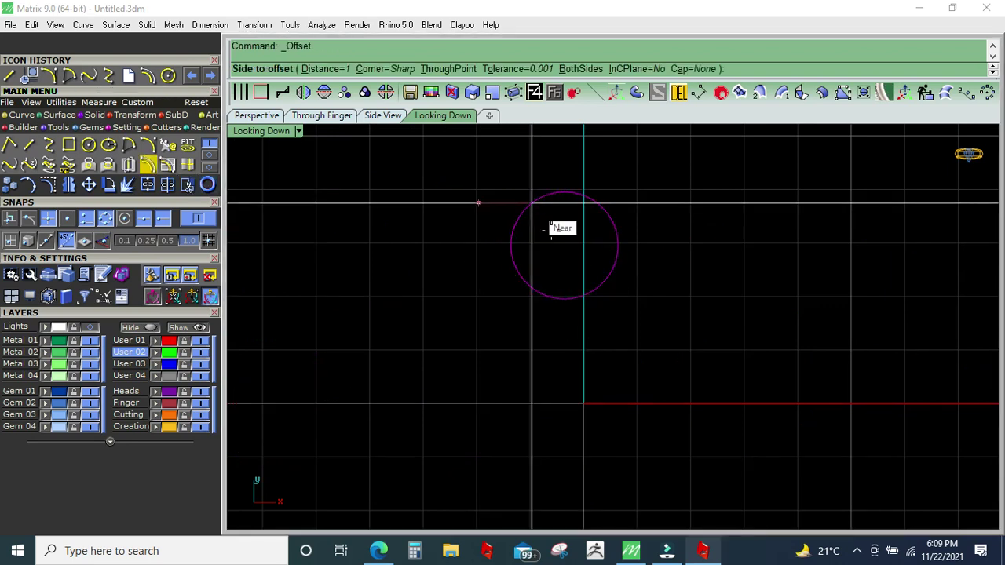
pyautogui.write('.35')
pyautogui.press('Return')
pyautogui.click(550, 231)
pyautogui.moveTo(647, 314); pyautogui.dragTo(545, 220)
pyautogui.click(721, 94)
pyautogui.press('Delete')
# Step: Hide the ring reference picture and select the flat ring surface
pyautogui.scroll(-3, 417, 326)
pyautogui.scroll(-3, 417, 326)
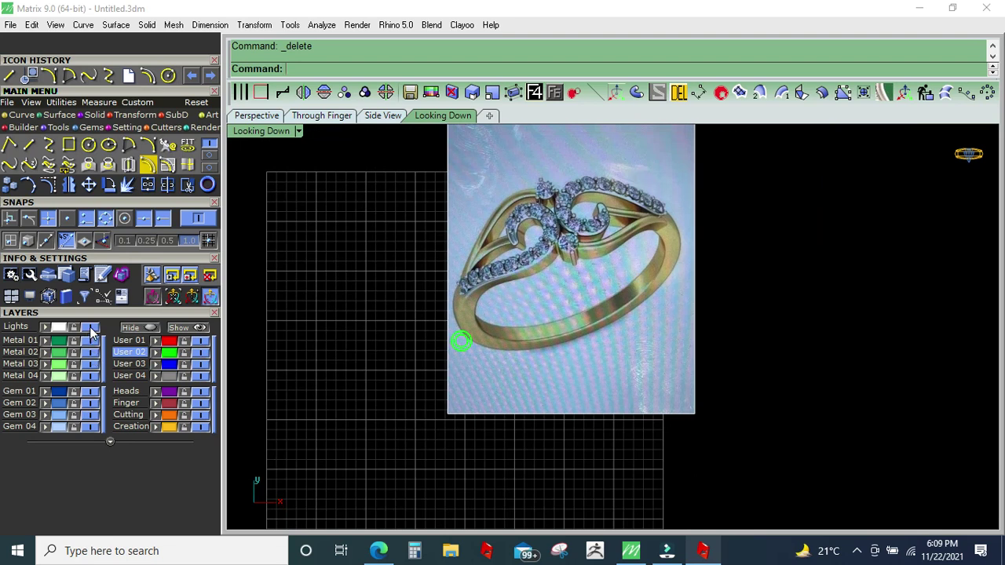
pyautogui.click(91, 330)
pyautogui.scroll(2, 438, 330)
pyautogui.scroll(3, 471, 369)
pyautogui.click(493, 407)
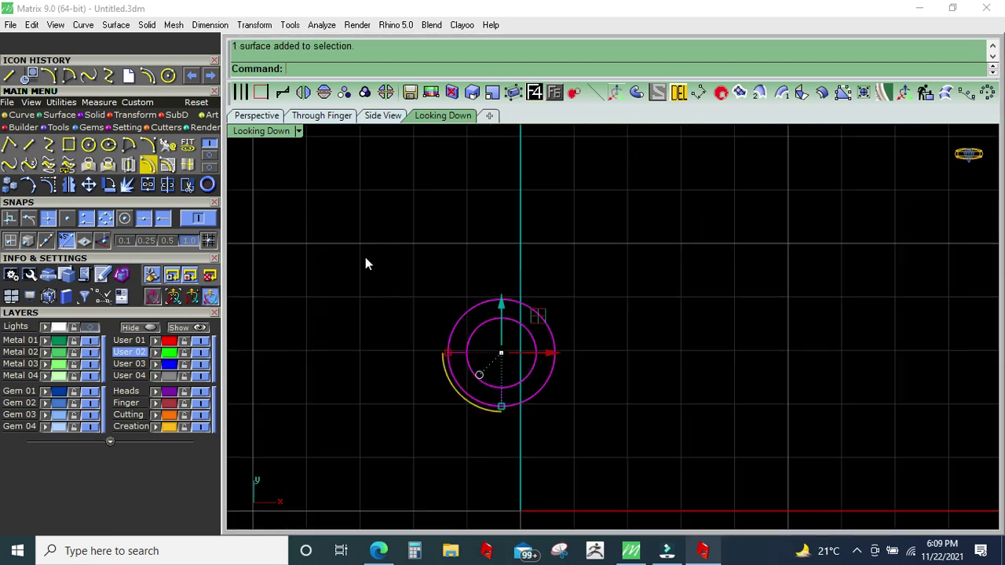
# Step: In Perspective view, thicken the ring surface into a 1.2-tall solid after one retry
pyautogui.click(273, 117)
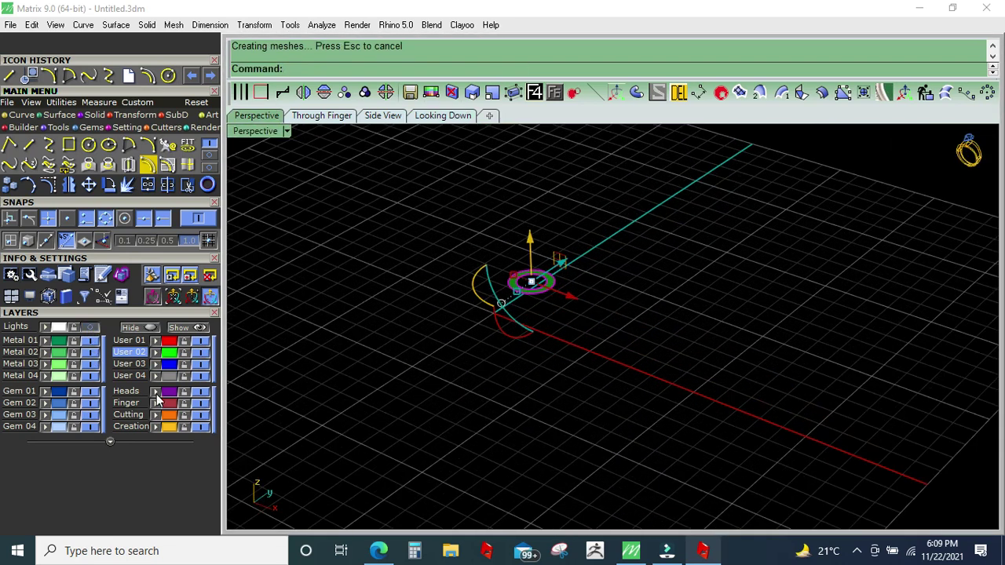
pyautogui.scroll(3, 730, 196)
pyautogui.click(821, 92)
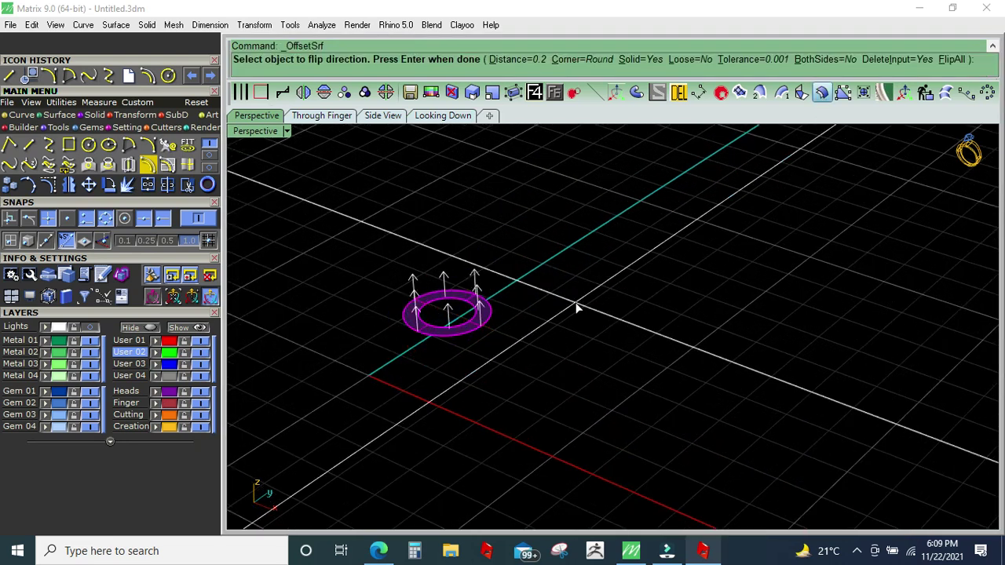
pyautogui.write('1.5')
pyautogui.press('Return')
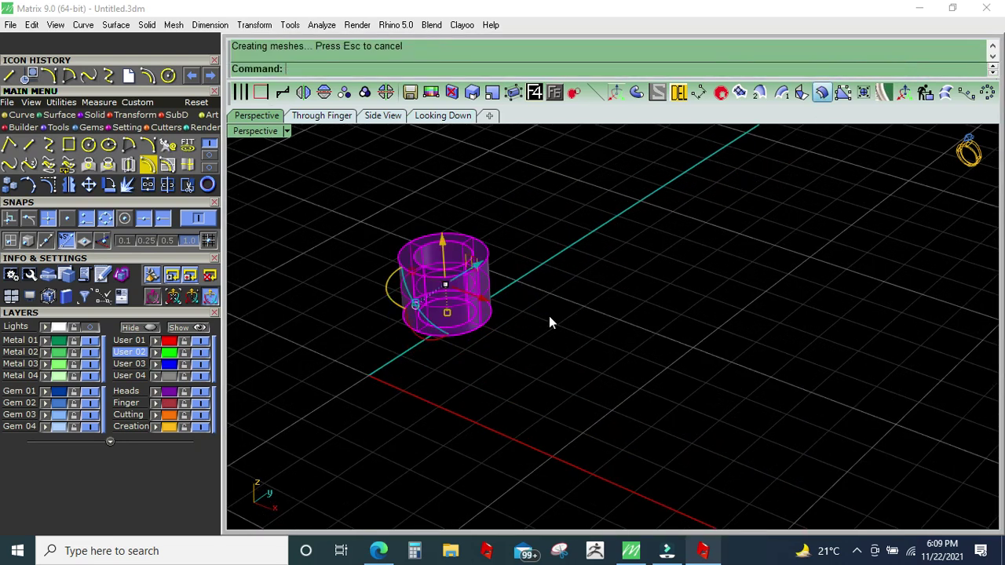
pyautogui.hotkey('ctrl', 'z')
pyautogui.press('Return')
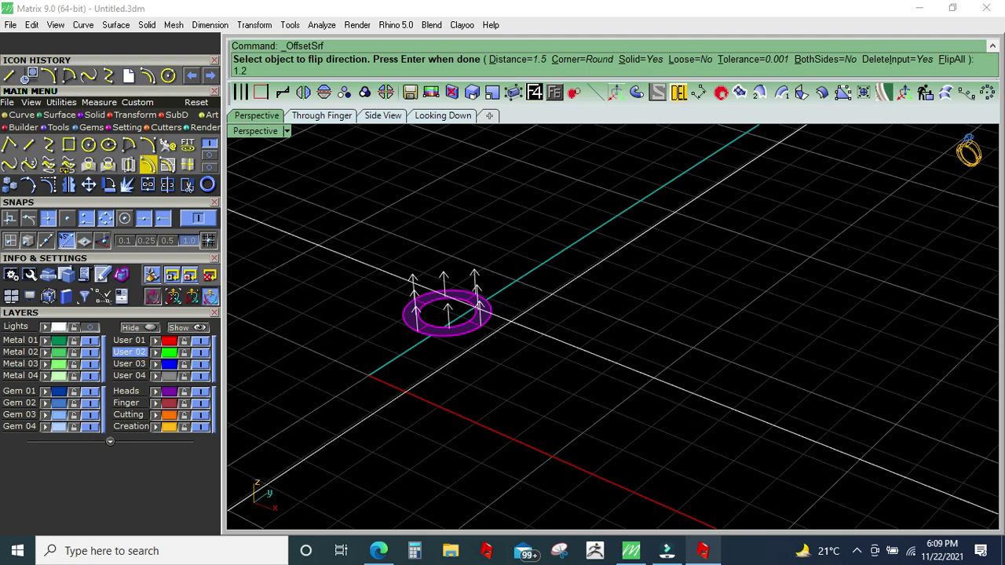
pyautogui.press('Return')
# Step: Start a cylinder from the solid modelling tools, orbiting around the band
pyautogui.scroll(3, 416, 310)
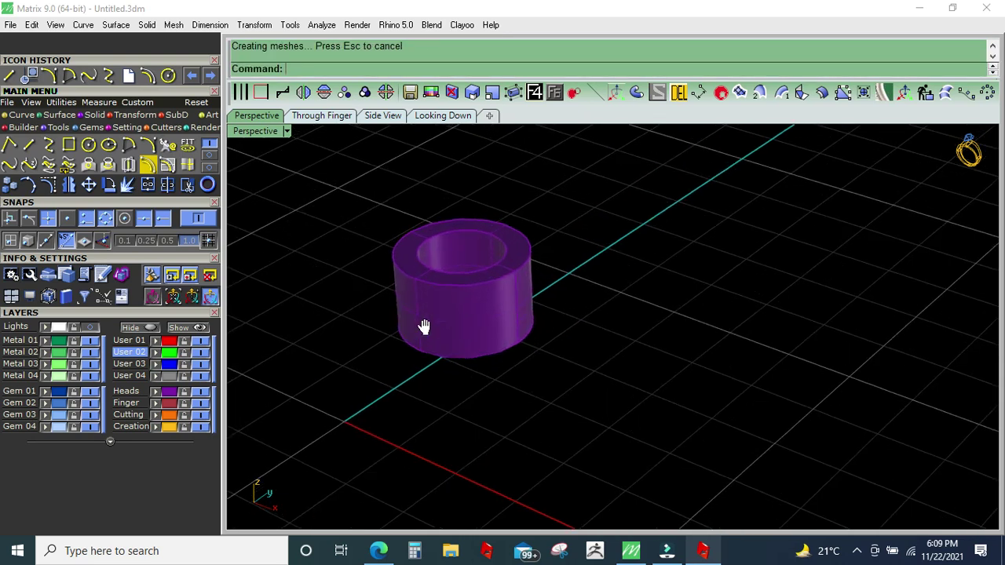
pyautogui.click(94, 114)
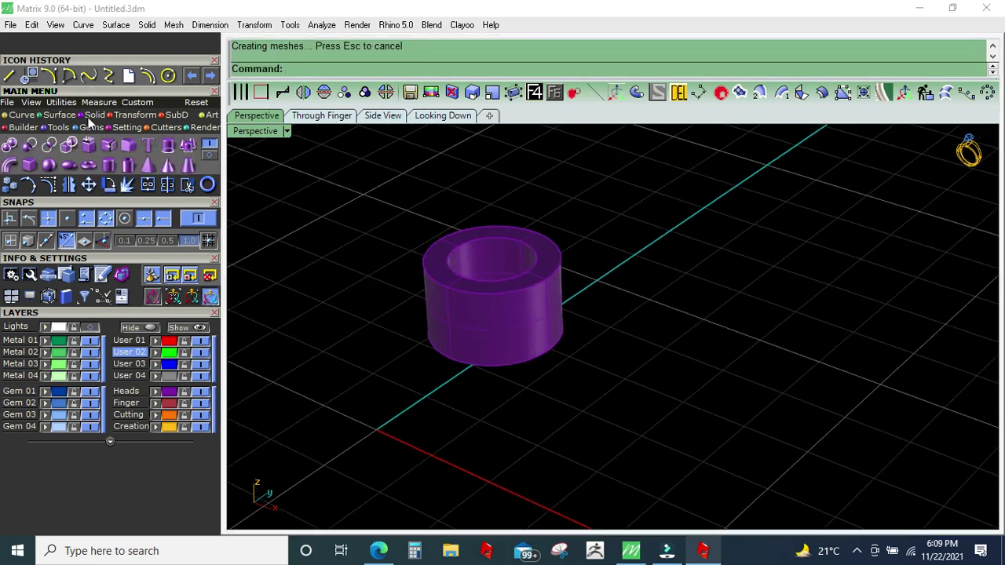
pyautogui.click(108, 164)
pyautogui.moveTo(502, 329); pyautogui.dragTo(691, 303, button='right')
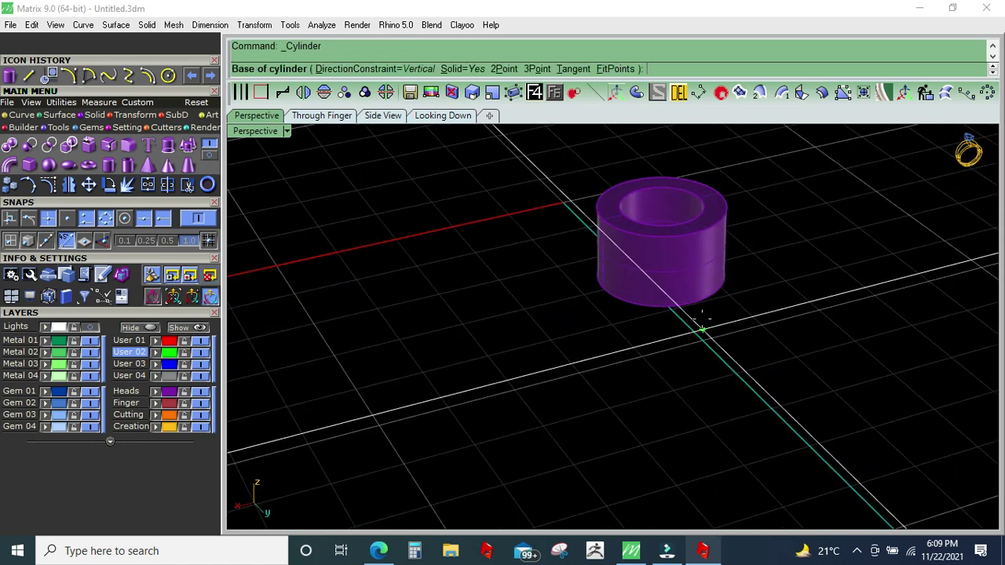
# Step: Create a 0.65-diameter cylinder on the band's outer edge and drag its height
pyautogui.click(692, 303)
pyautogui.scroll(3, 656, 302)
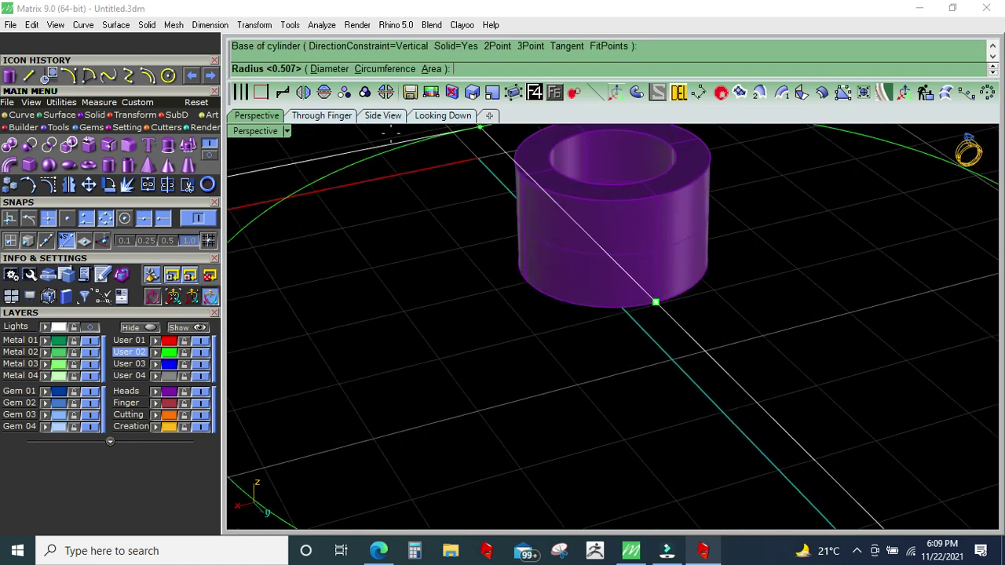
pyautogui.click(343, 69)
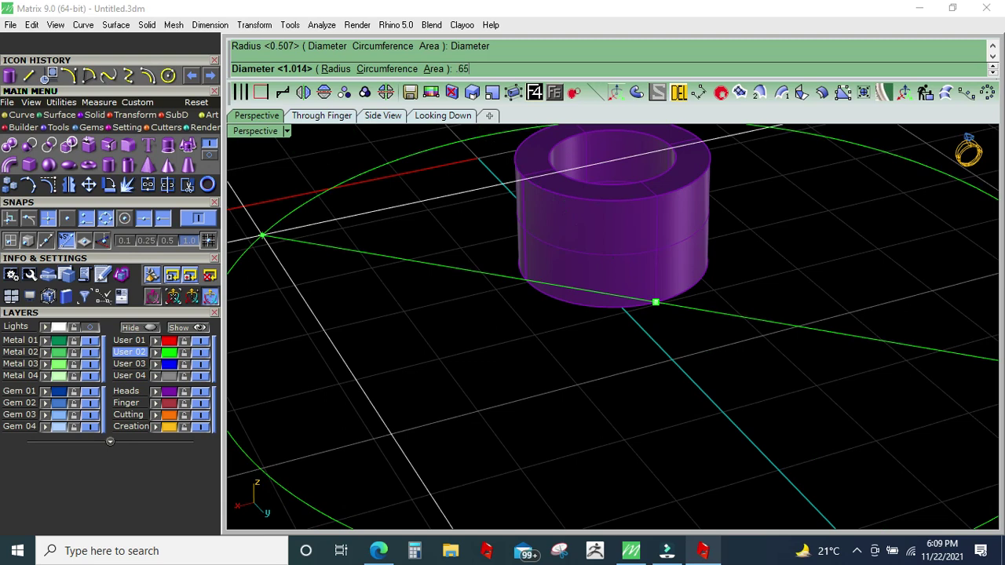
pyautogui.press('Return')
pyautogui.press('Return')
pyautogui.moveTo(338, 167)
pyautogui.mouseDown(button='right')
pyautogui.moveTo(466, 240)
pyautogui.moveTo(616, 194)
pyautogui.mouseUp(button='right')
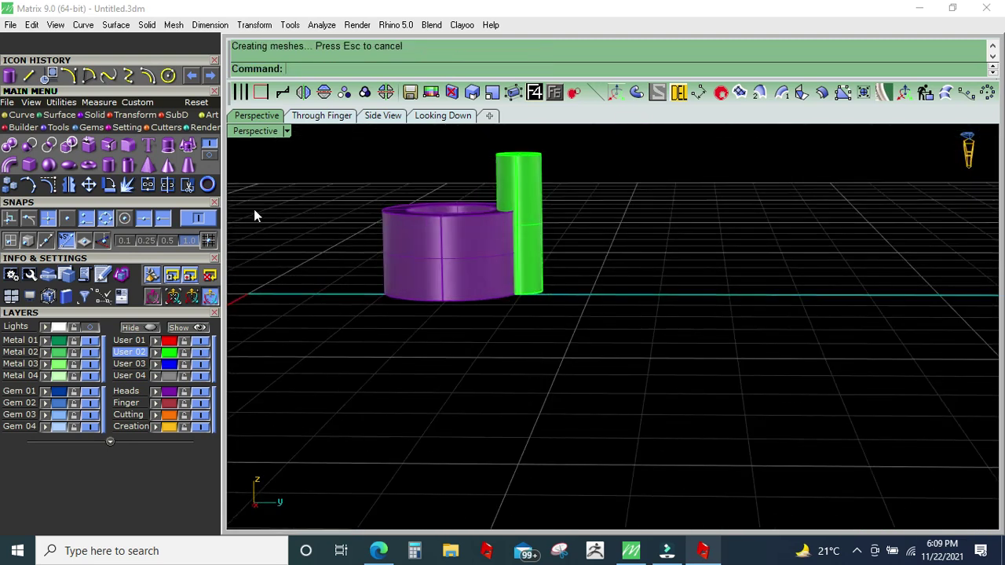
# Step: Round the cylinder's top edge with a 0.3 fillet
pyautogui.click(132, 164)
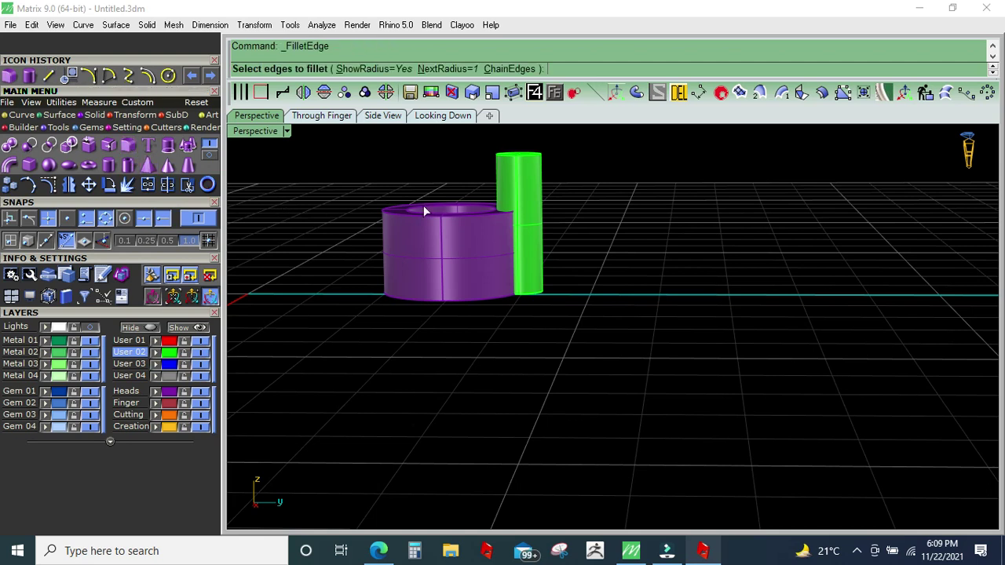
pyautogui.write('.3')
pyautogui.press('Return')
pyautogui.moveTo(453, 164); pyautogui.dragTo(581, 134)
pyautogui.press('Return')
pyautogui.press('Return')
# Step: Array the cylinder prong along the ring curve to make copies around the band
pyautogui.moveTo(581, 132); pyautogui.dragTo(547, 247, button='right')
pyautogui.click(547, 247)
pyautogui.press('Escape')
pyautogui.click(524, 218)
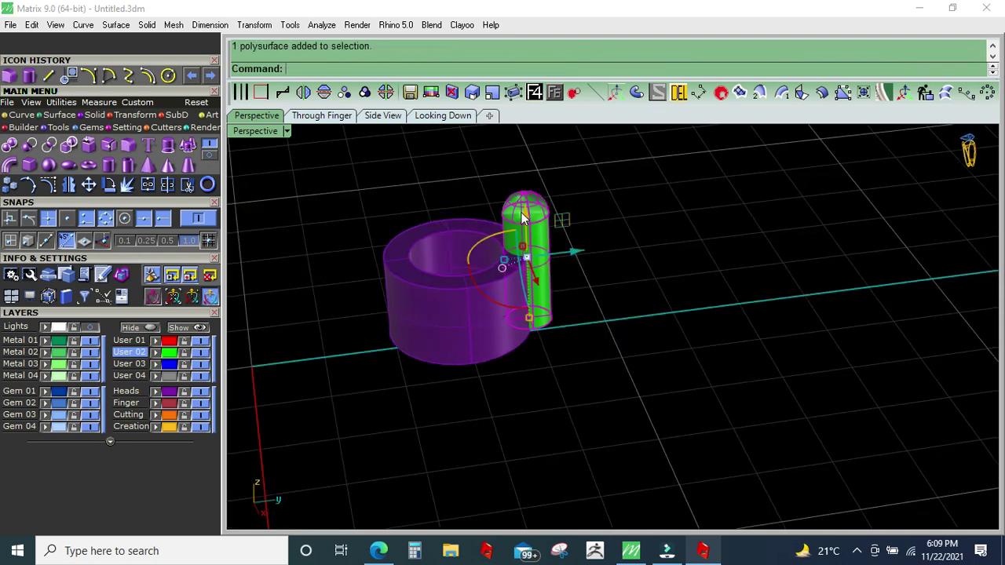
pyautogui.click(966, 93)
pyautogui.click(476, 359)
pyautogui.click(831, 396)
pyautogui.press('Return')
pyautogui.click(513, 354)
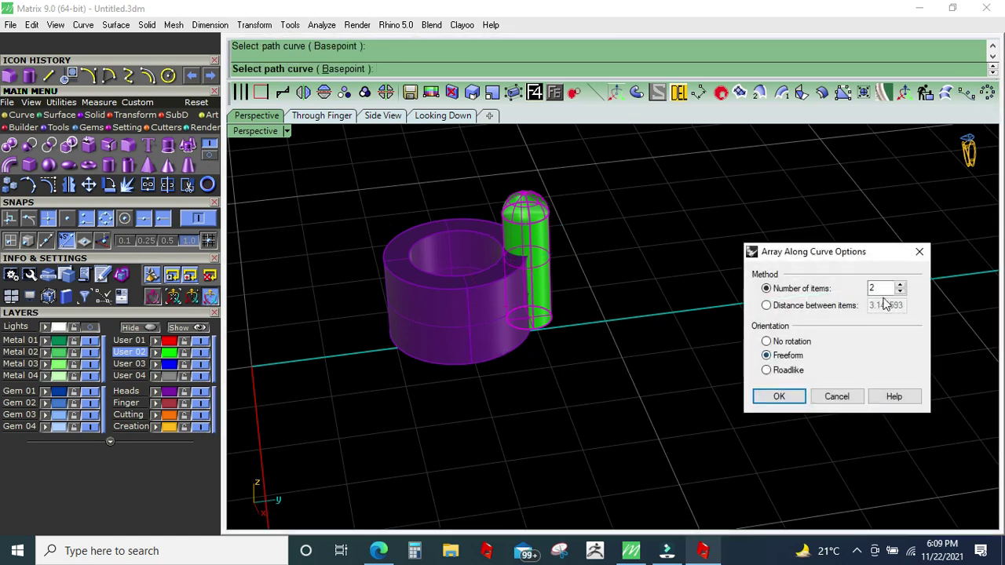
pyautogui.press('Return')
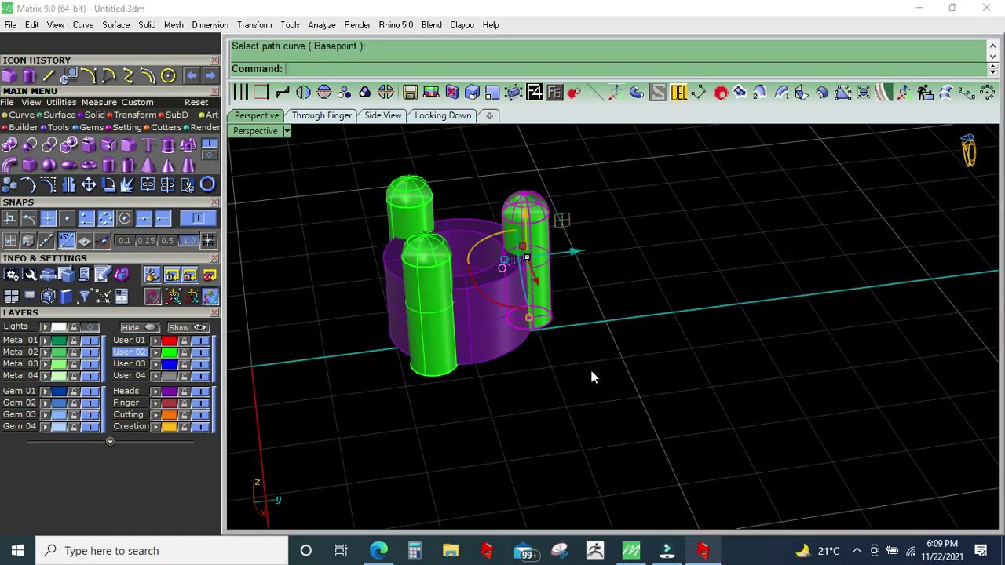
# Step: Move the original prong into position and raise one prong's dome
pyautogui.moveTo(598, 369); pyautogui.dragTo(541, 297, button='right')
pyautogui.moveTo(553, 277); pyautogui.dragTo(559, 281)
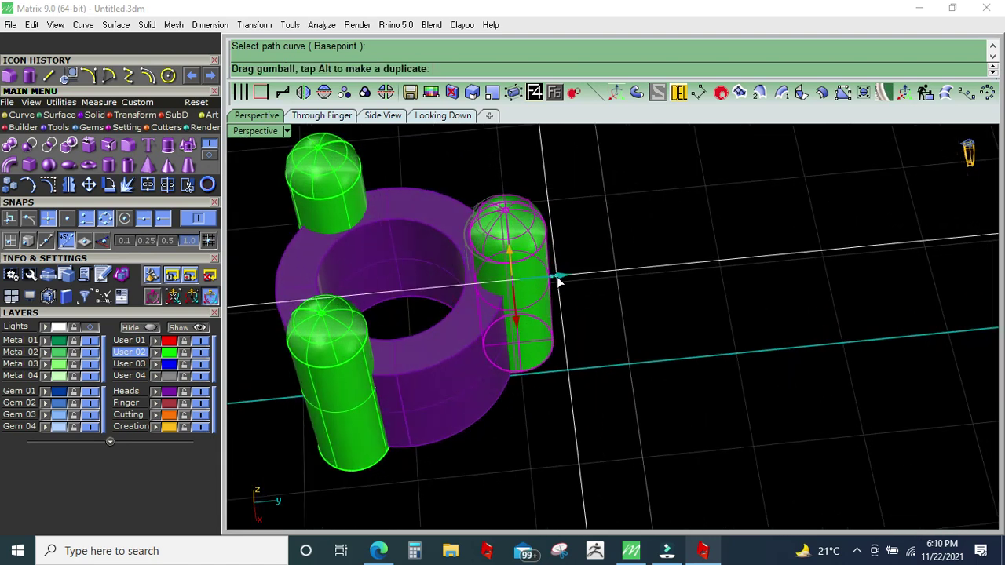
pyautogui.scroll(-4, 564, 363)
pyautogui.moveTo(564, 364); pyautogui.dragTo(518, 179, button='right')
pyautogui.scroll(3, 519, 179)
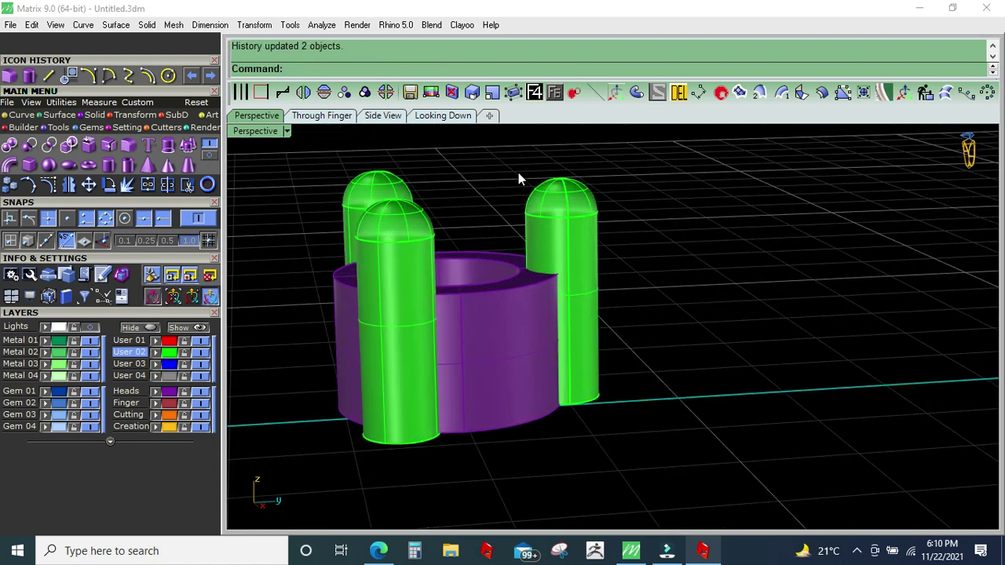
pyautogui.moveTo(613, 236); pyautogui.dragTo(611, 234)
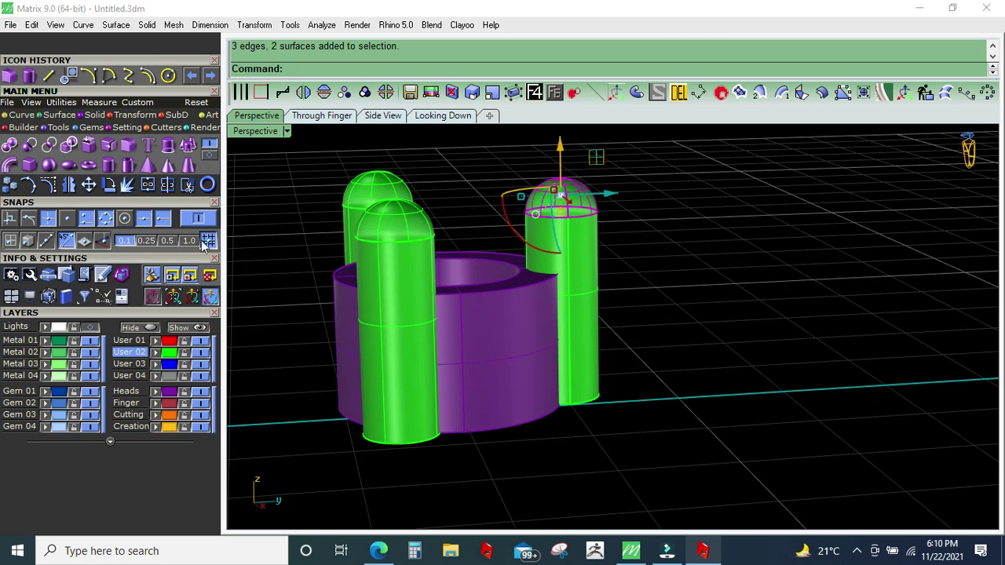
pyautogui.moveTo(559, 163); pyautogui.dragTo(567, 152)
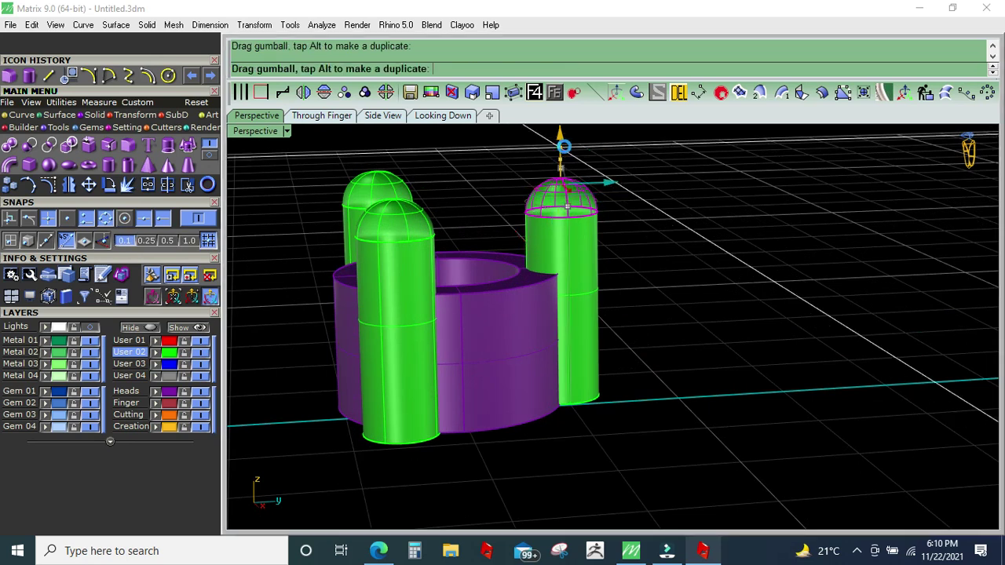
pyautogui.click(664, 204)
pyautogui.scroll(-4, 578, 235)
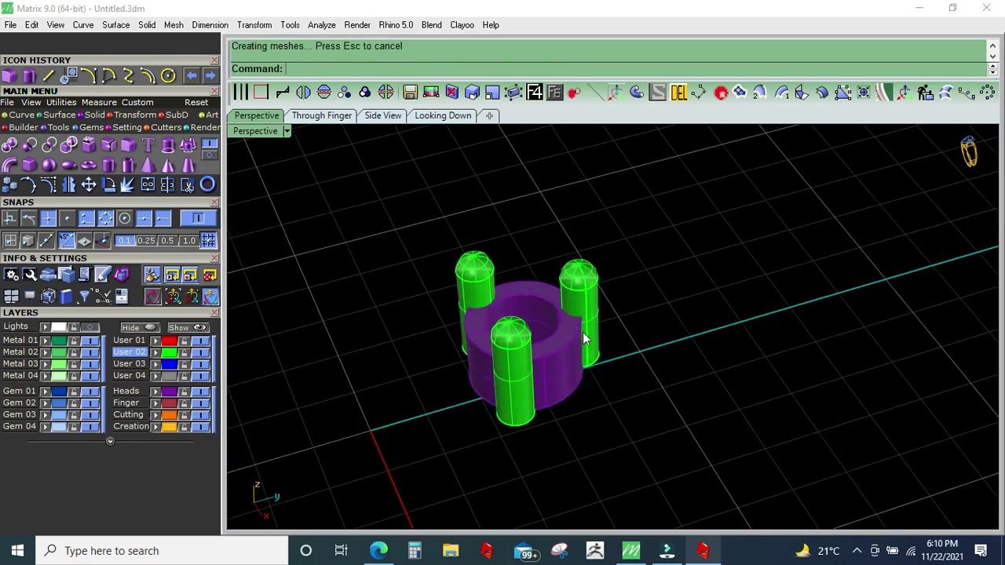
pyautogui.moveTo(578, 234); pyautogui.dragTo(566, 298, button='right')
# Step: Chamfer the shank's inner top edge by 0.15
pyautogui.click(147, 24)
pyautogui.moveTo(183, 508)
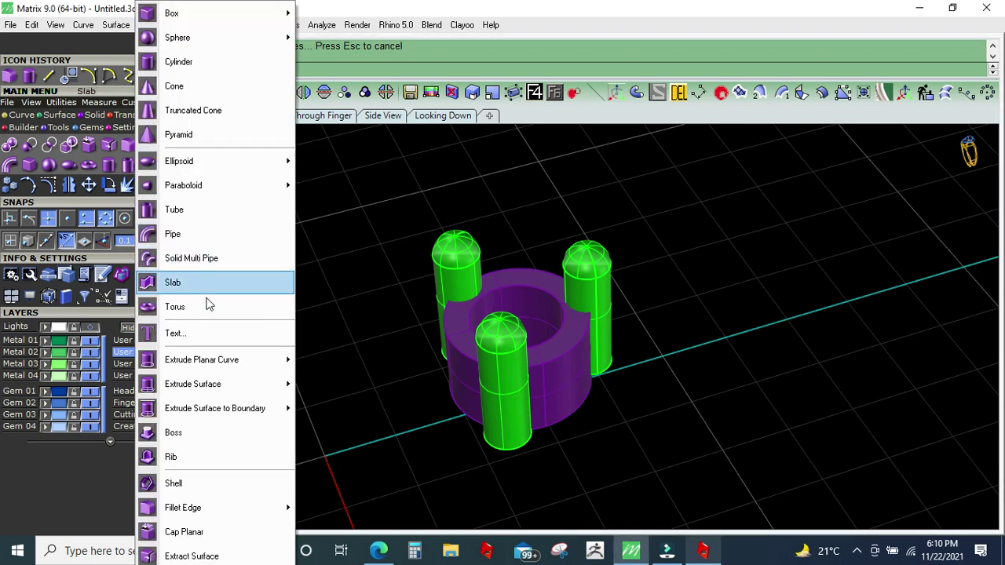
pyautogui.click(315, 520)
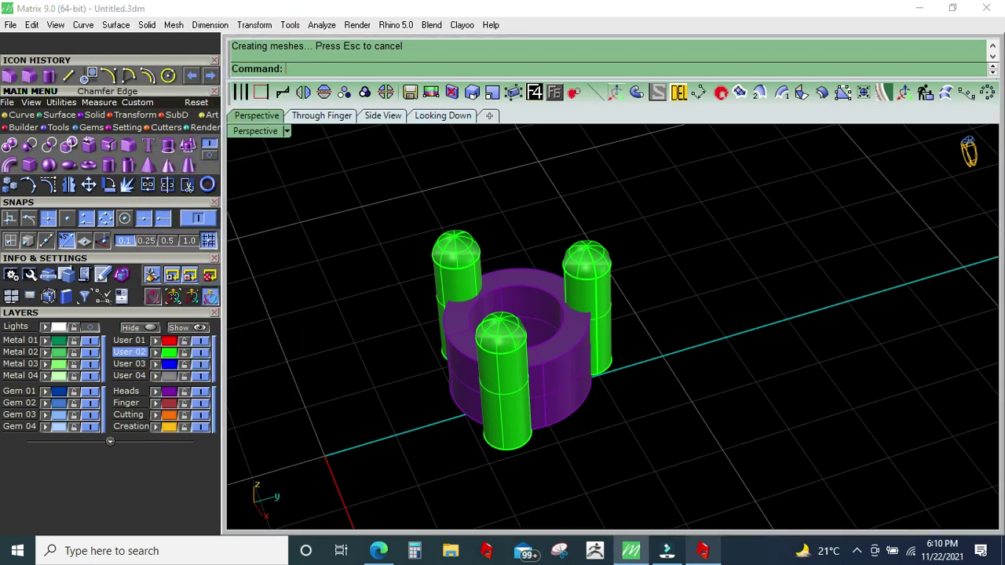
pyautogui.write('.15')
pyautogui.press('Return')
pyautogui.scroll(2, 493, 294)
pyautogui.click(493, 287)
pyautogui.press('Return')
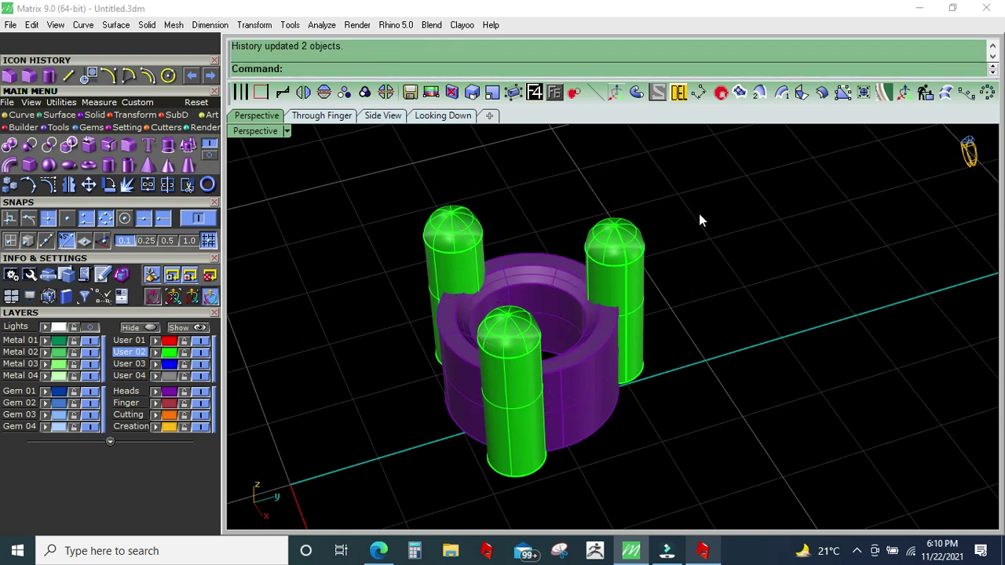
# Step: Group the shank and prongs, move the prongs to the Heads layer, and reshow hidden curves
pyautogui.moveTo(710, 210); pyautogui.dragTo(391, 447)
pyautogui.hotkey('ctrl', 'g')
pyautogui.click(156, 391)
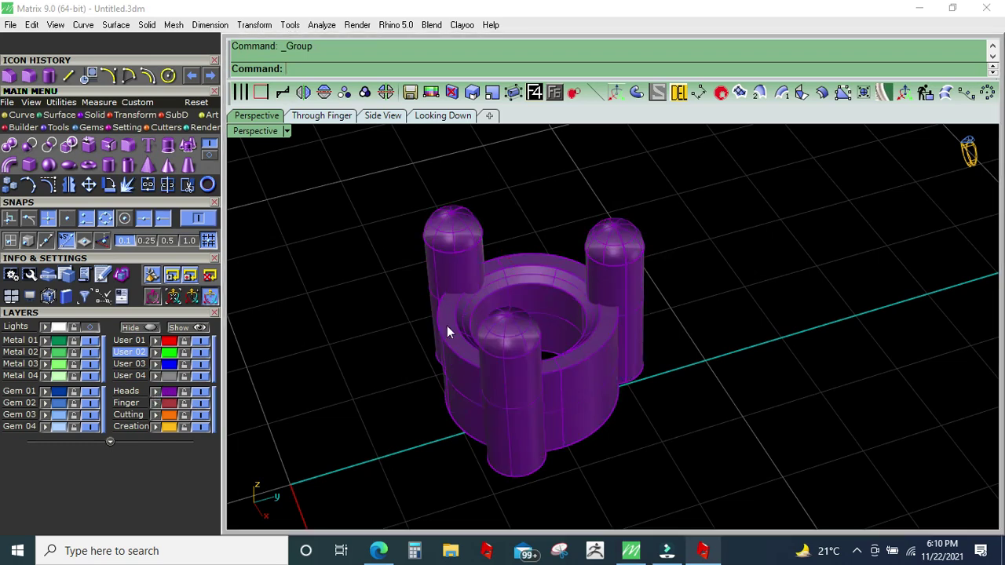
pyautogui.scroll(-5, 447, 331)
pyautogui.moveTo(538, 330); pyautogui.dragTo(506, 279, button='right')
pyautogui.click(505, 276)
pyautogui.click(187, 330)
pyautogui.moveTo(627, 329)
pyautogui.mouseDown(button='right')
pyautogui.moveTo(460, 313)
pyautogui.moveTo(667, 323)
pyautogui.moveTo(564, 296)
pyautogui.moveTo(447, 381)
pyautogui.mouseUp(button='right')
# Step: Draw a cross-section line joining the green rail's end to the lower curve's end
pyautogui.scroll(4, 449, 351)
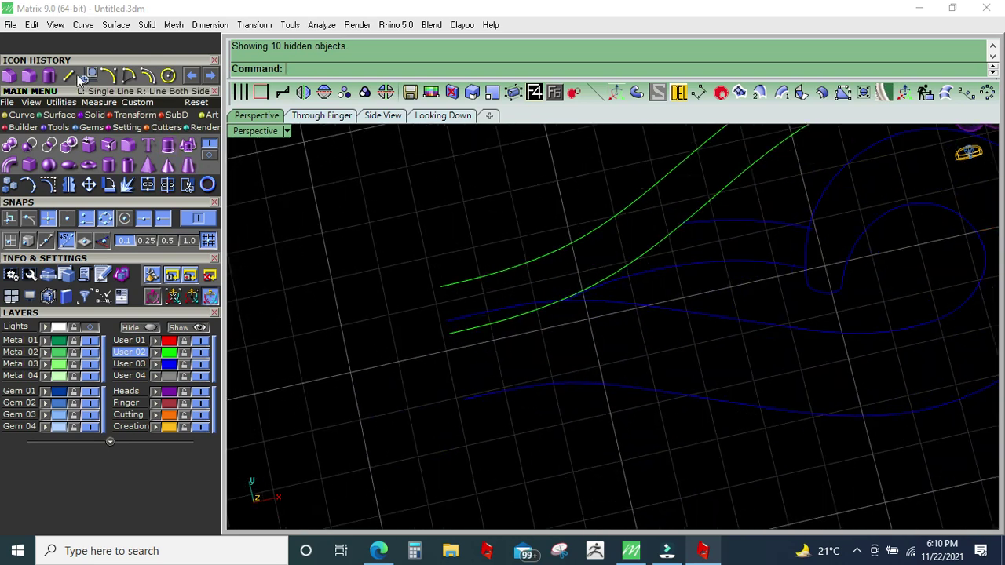
pyautogui.click(440, 286)
pyautogui.click(449, 334)
pyautogui.click(474, 280)
pyautogui.moveTo(473, 280)
pyautogui.mouseDown(button='right')
pyautogui.moveTo(546, 292)
pyautogui.moveTo(657, 245)
pyautogui.mouseUp(button='right')
pyautogui.scroll(3, 656, 245)
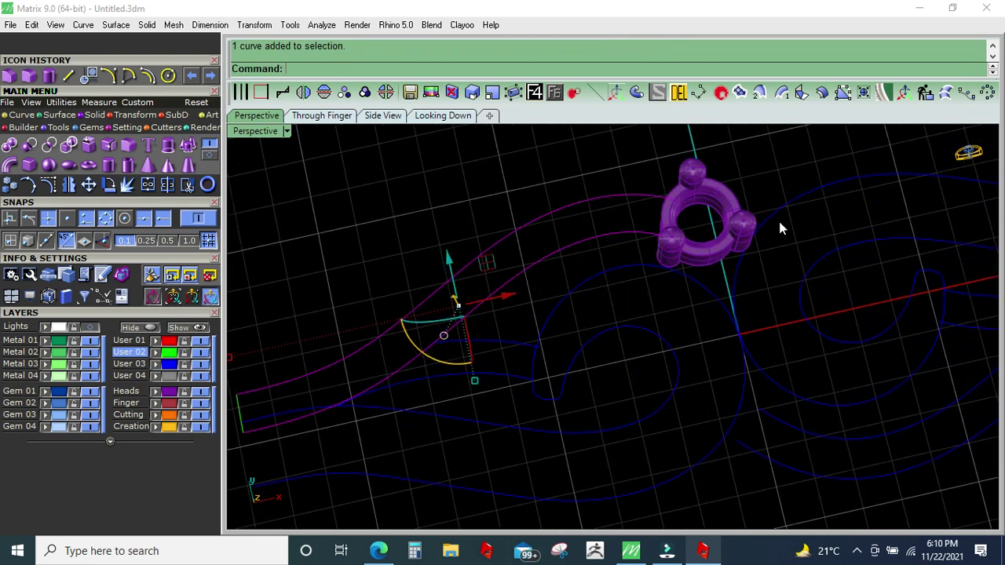
# Step: Sweep the cross-section along both rails to build the band on the Metal 01 layer
pyautogui.click(757, 94)
pyautogui.scroll(-5, 743, 168)
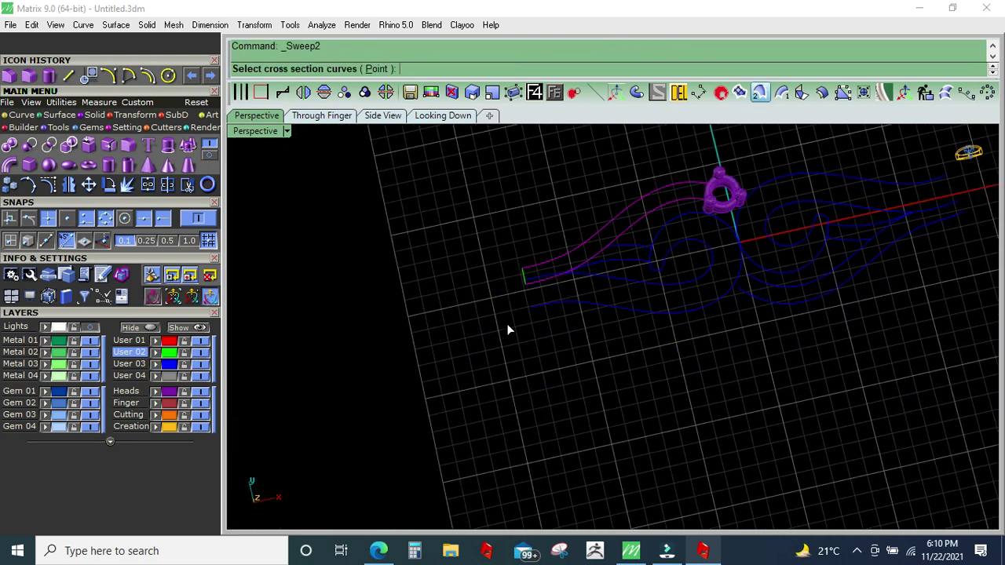
pyautogui.moveTo(508, 313); pyautogui.dragTo(548, 245)
pyautogui.press('Return')
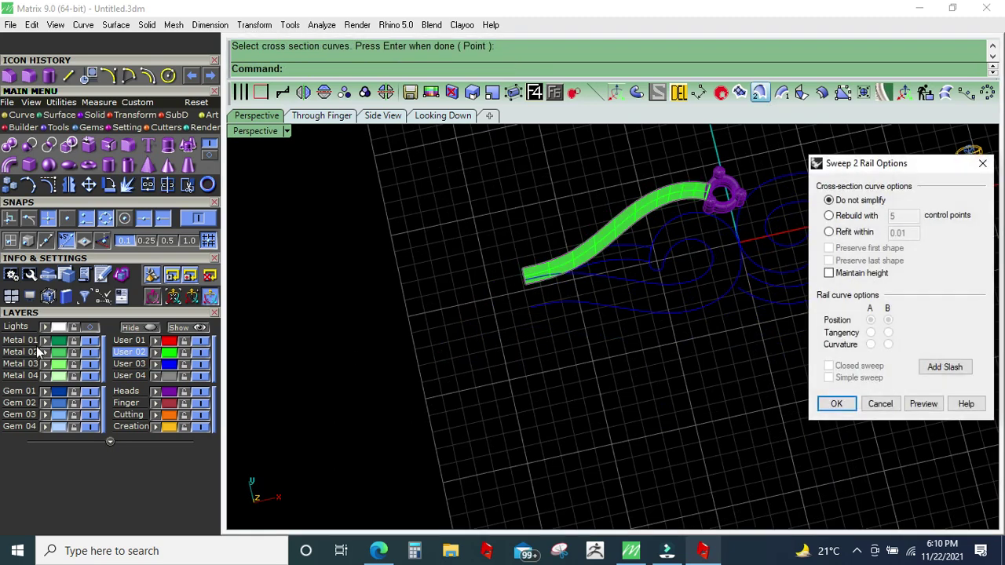
pyautogui.click(36, 343)
pyautogui.press('Return')
pyautogui.scroll(1, 542, 268)
# Step: Delete the leftover cross-section curve
pyautogui.click(496, 314)
pyautogui.moveTo(496, 314); pyautogui.dragTo(771, 182, button='right')
pyautogui.press('Delete')
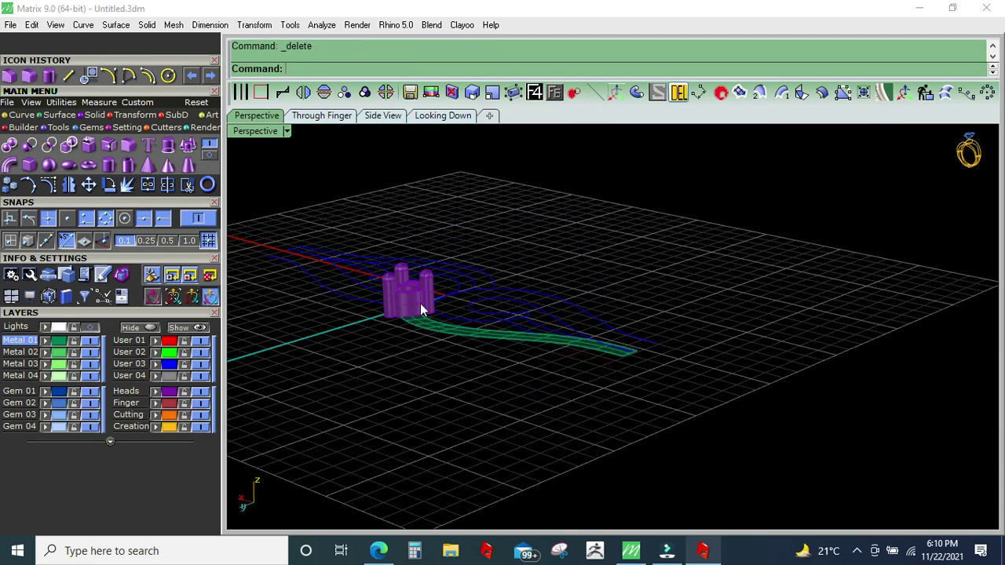
pyautogui.scroll(2, 420, 309)
pyautogui.scroll(2, 521, 320)
# Step: Draw a closing line from the band's end to the swirl curve's end
pyautogui.click(525, 337)
pyautogui.scroll(2, 612, 404)
pyautogui.moveTo(612, 403); pyautogui.dragTo(636, 464, button='right')
pyautogui.click(636, 463)
pyautogui.click(624, 334)
pyautogui.scroll(2, 624, 334)
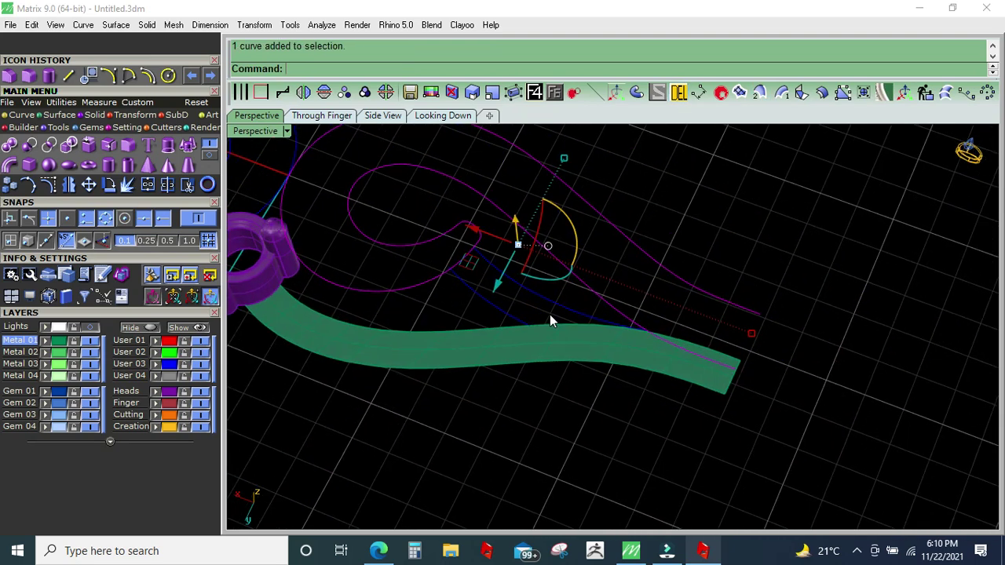
pyautogui.scroll(2, 762, 367)
pyautogui.click(90, 75)
pyautogui.click(698, 374)
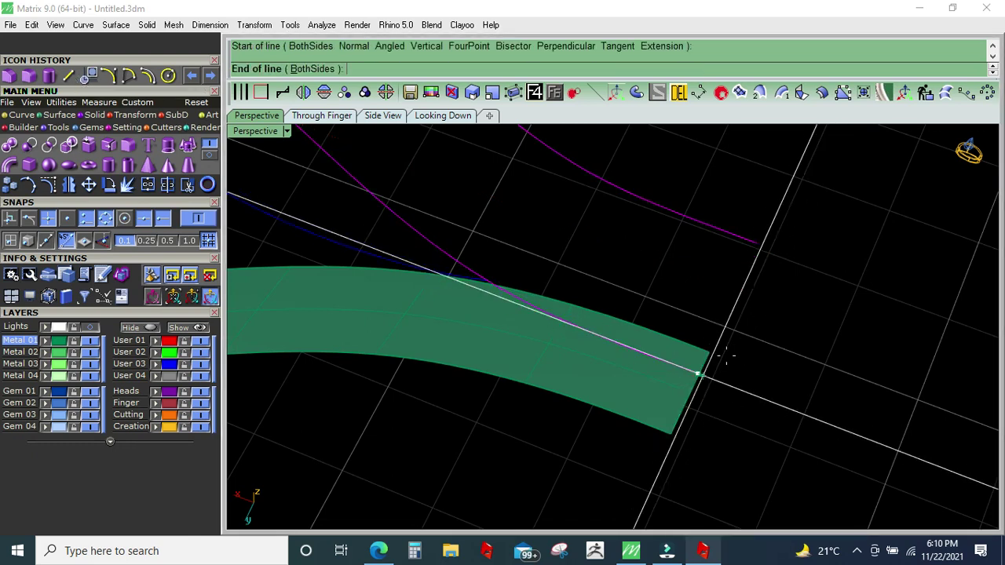
pyautogui.click(757, 242)
# Step: Patch a surface from the swirl curve and closing line, restoring it after an accidental delete
pyautogui.moveTo(776, 228); pyautogui.dragTo(731, 175)
pyautogui.click(740, 93)
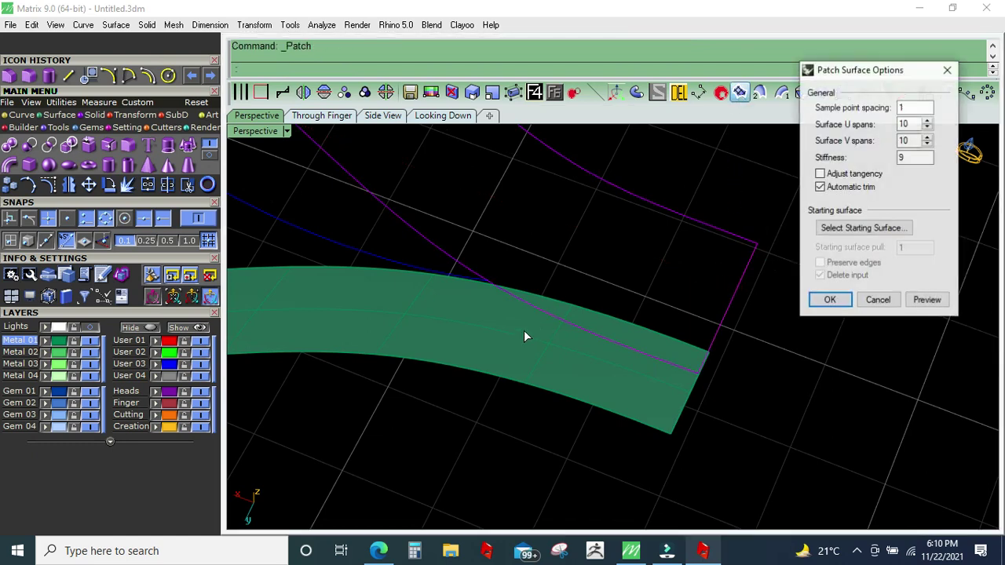
pyautogui.scroll(-2, 651, 291)
pyautogui.press('Return')
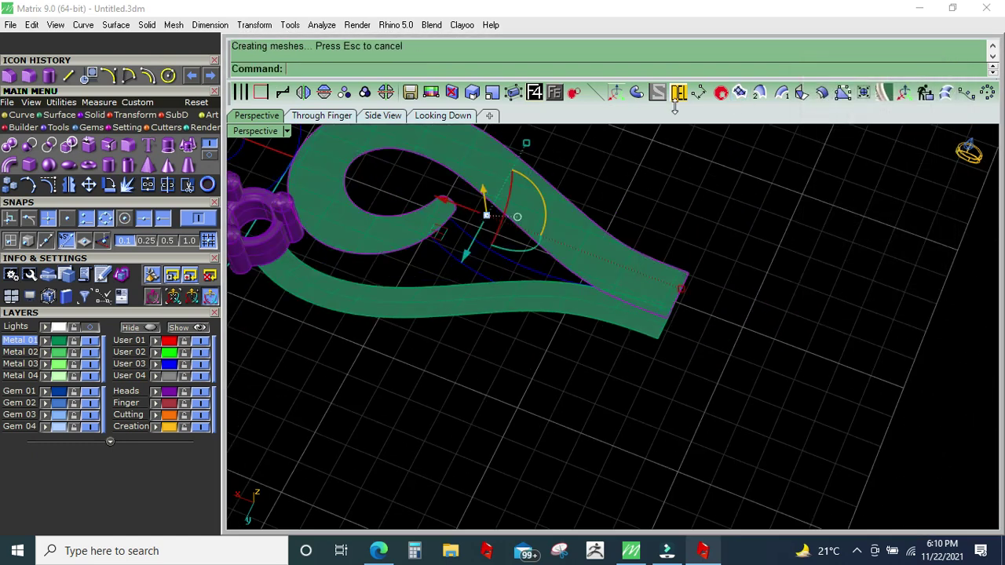
pyautogui.click(677, 95)
pyautogui.scroll(2, 581, 259)
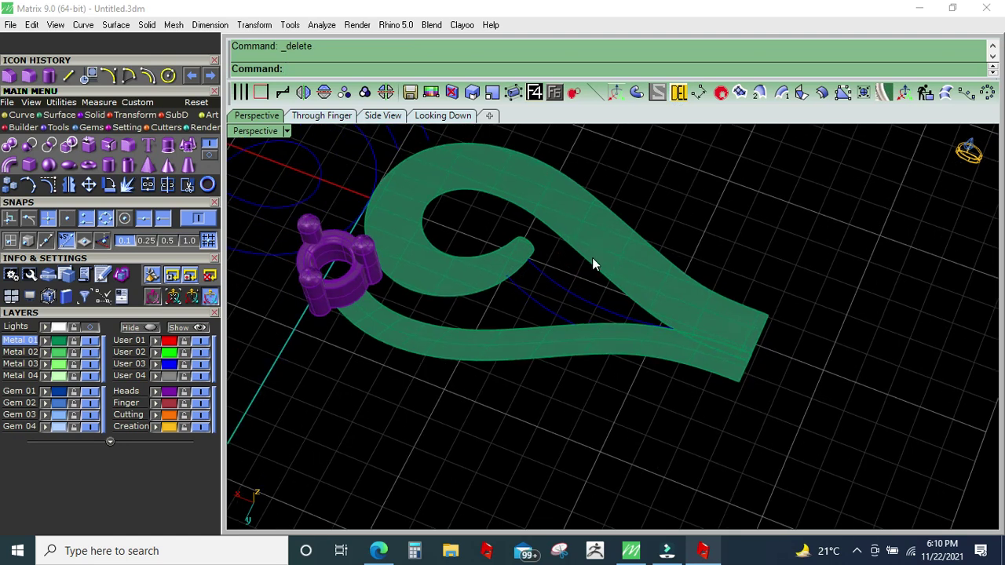
pyautogui.hotkey('ctrl', 'z')
# Step: Join the two curves into one closed outline and offset it 0.2 inward on layer User 02
pyautogui.hotkey('ctrl', 'j')
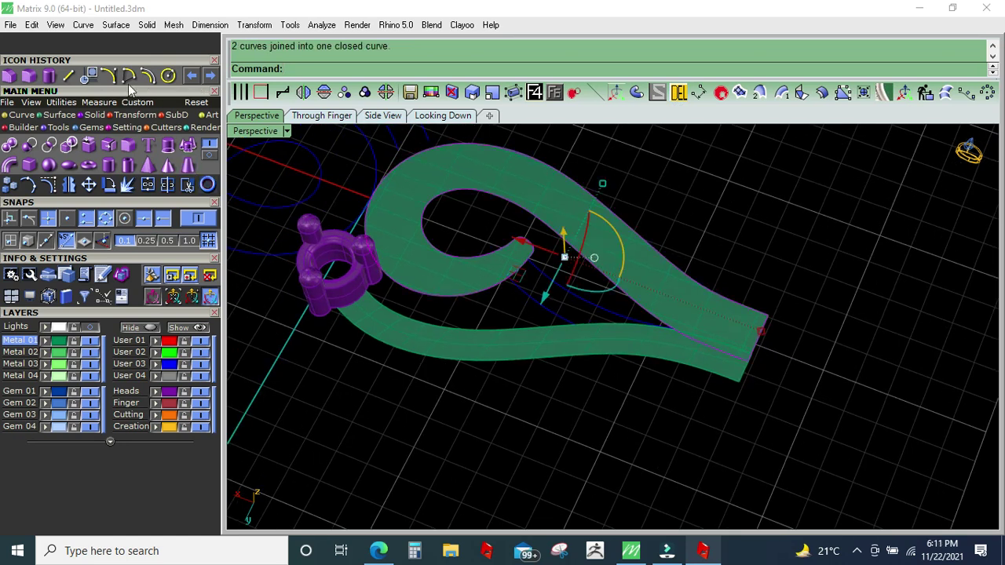
pyautogui.click(110, 76)
pyautogui.click(138, 355)
pyautogui.scroll(2, 412, 183)
pyautogui.scroll(2, 412, 183)
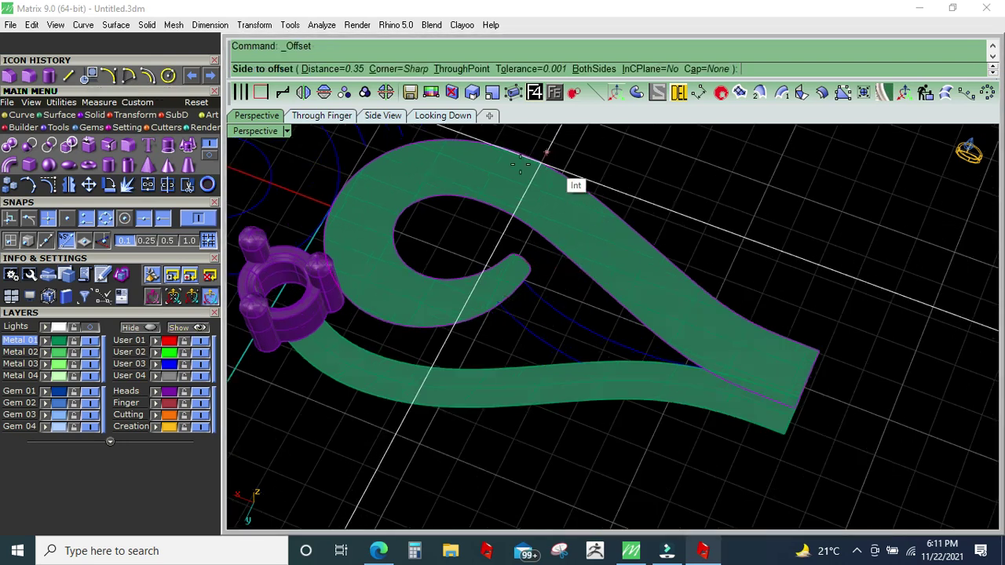
pyautogui.scroll(2, 412, 183)
pyautogui.write('.2')
pyautogui.press('Return')
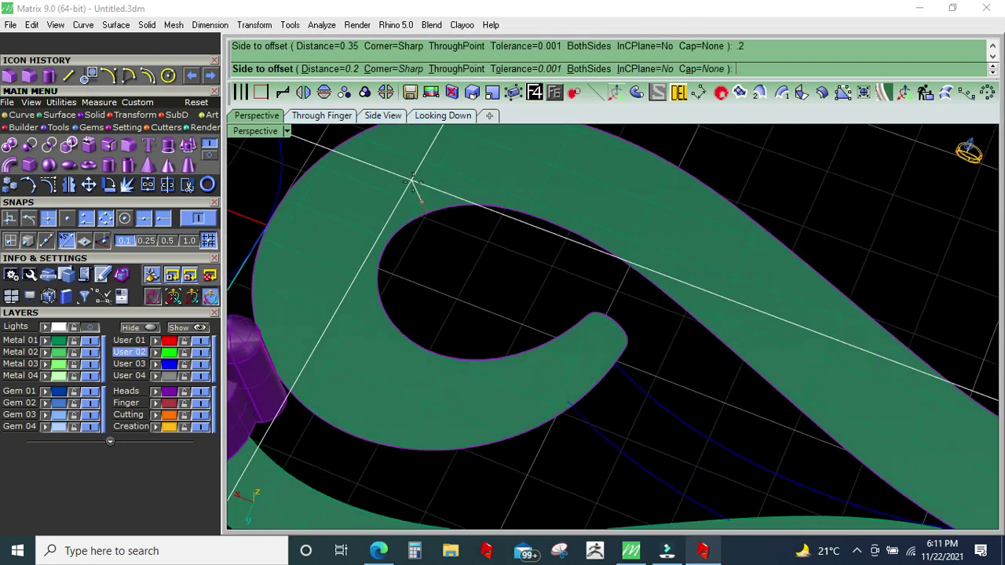
pyautogui.click(412, 183)
# Step: Delete the unwanted extra curve, keeping the inner offset curve
pyautogui.click(679, 93)
pyautogui.scroll(-4, 619, 343)
pyautogui.click(691, 396)
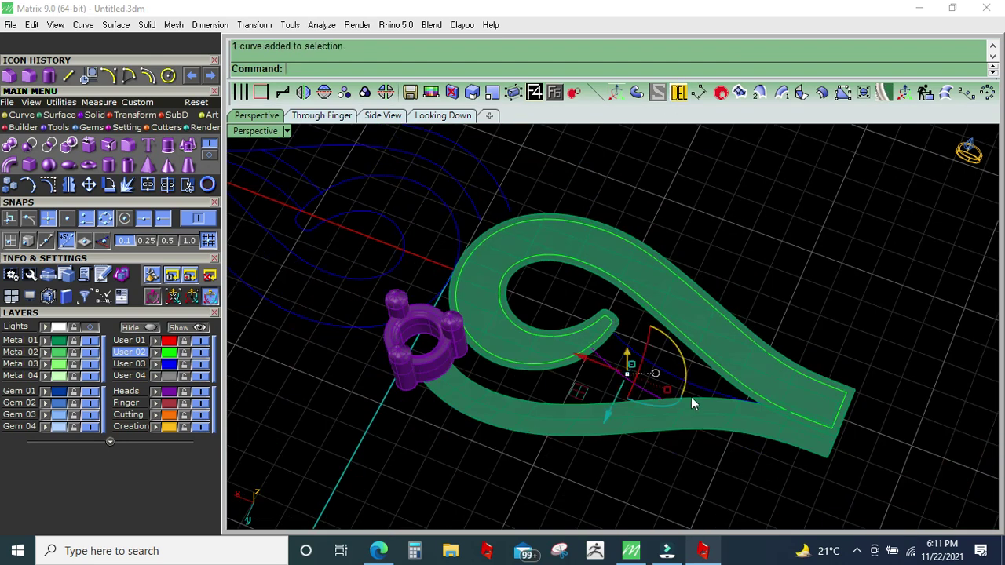
pyautogui.scroll(4, 695, 398)
pyautogui.press('Escape')
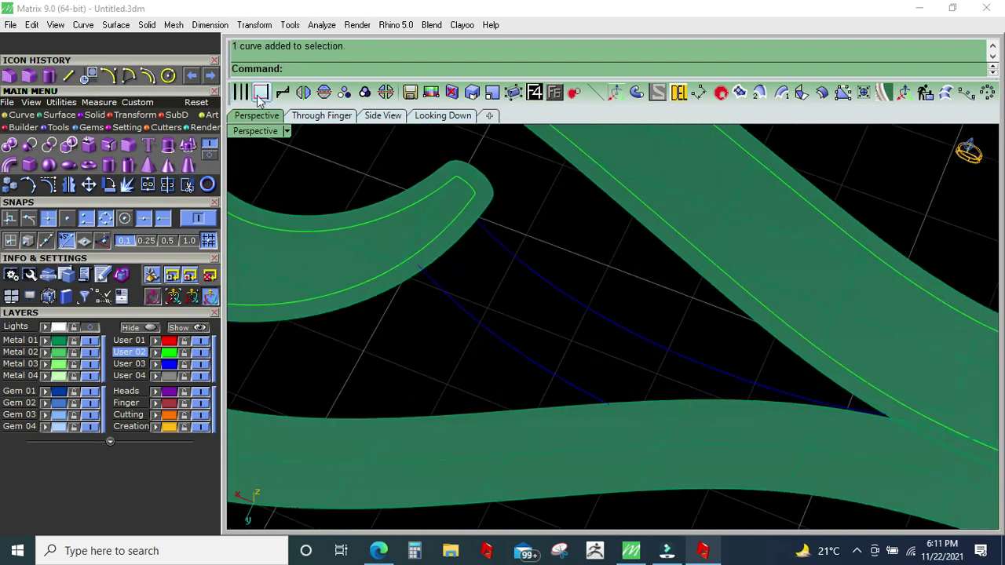
# Step: Duplicate the swirl band's outer edges and the lower band's edge as curves with DupEdge
pyautogui.click(261, 93)
pyautogui.click(460, 242)
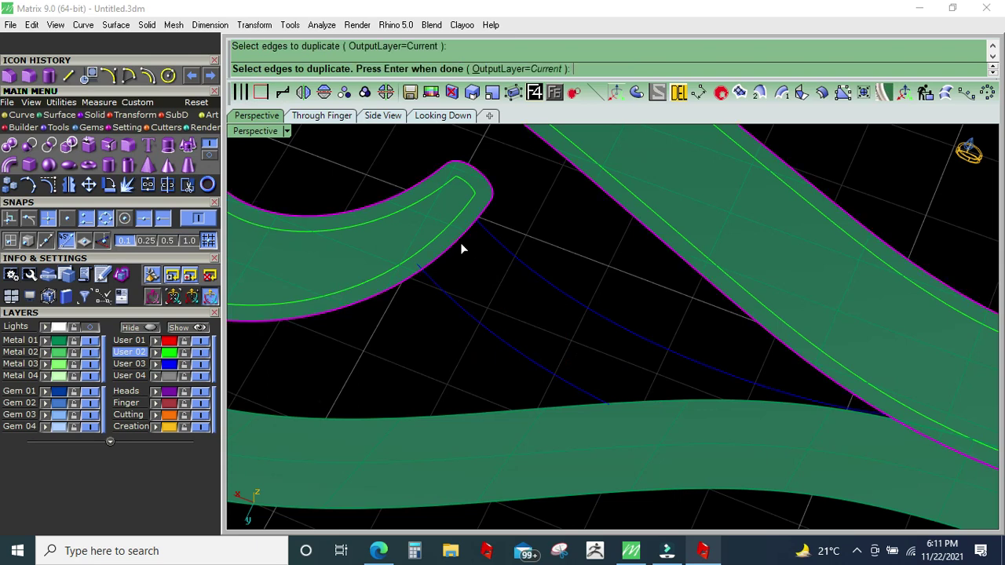
pyautogui.click(686, 403)
pyautogui.press('Return')
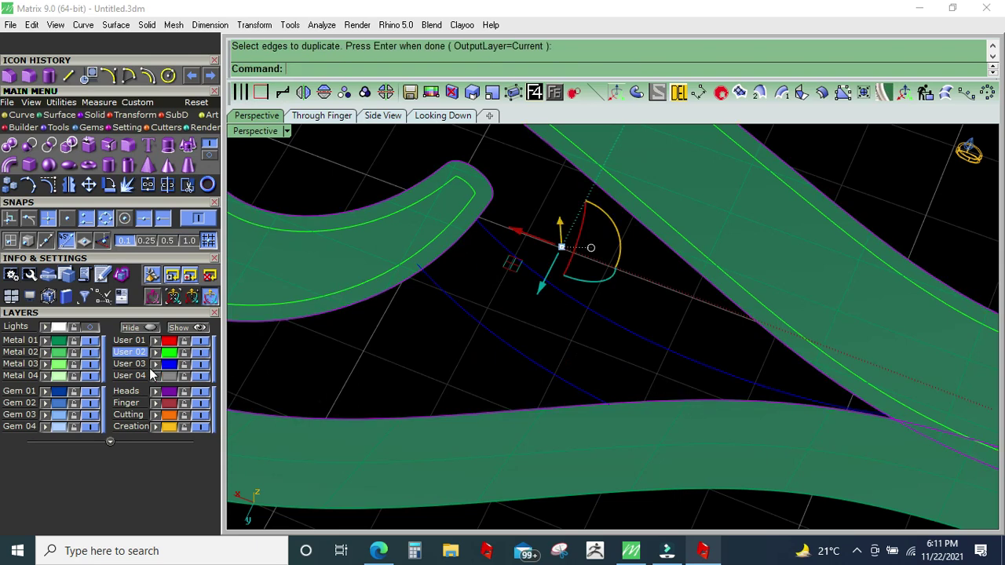
# Step: Make User 03 the current layer and hide the green Metal 01 bands
pyautogui.click(146, 366)
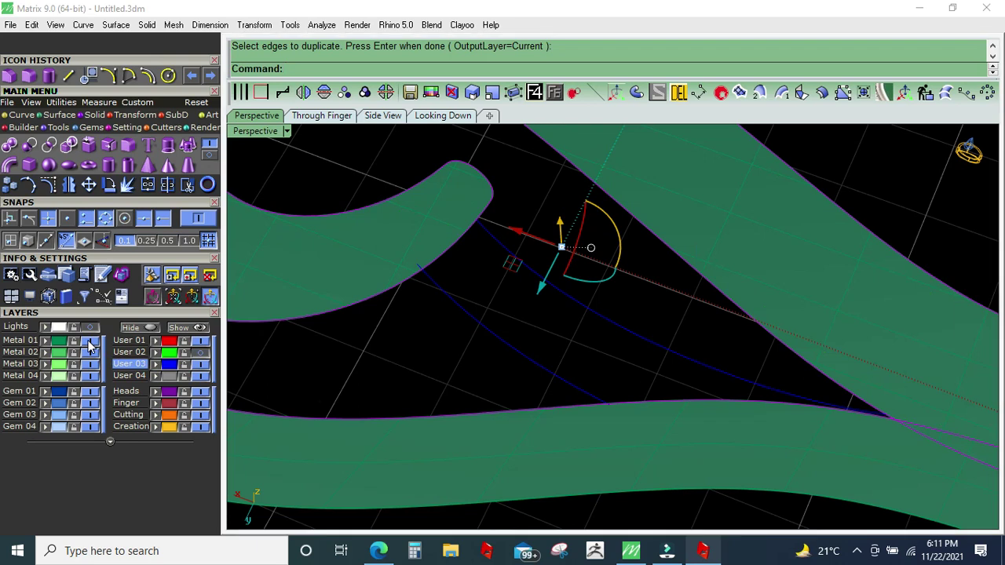
pyautogui.click(90, 341)
pyautogui.scroll(-2, 523, 325)
# Step: Trim the crossing swirl curves at their intersections, removing the overlapping tail ends
pyautogui.moveTo(524, 332); pyautogui.dragTo(459, 296)
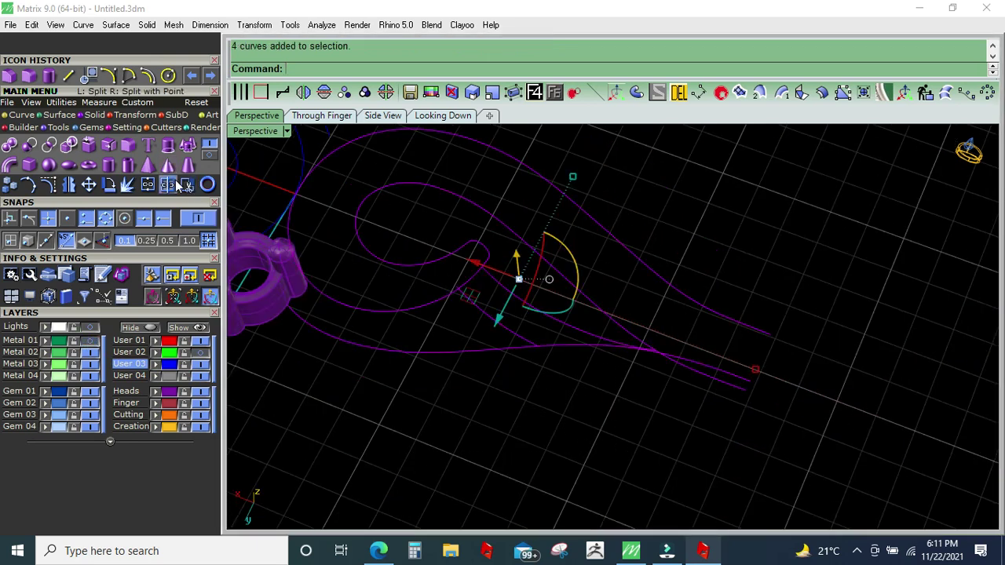
pyautogui.scroll(3, 460, 296)
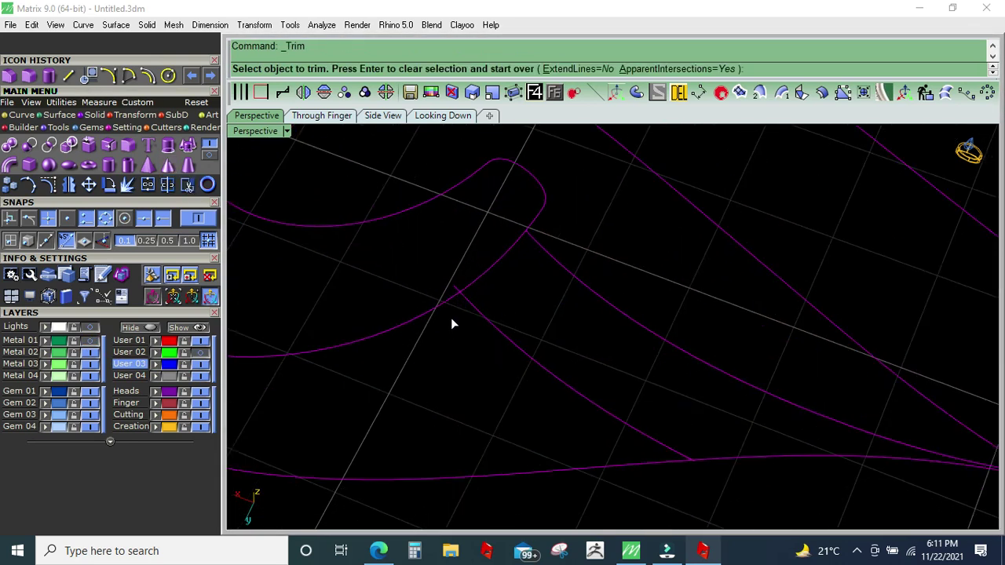
pyautogui.click(454, 289)
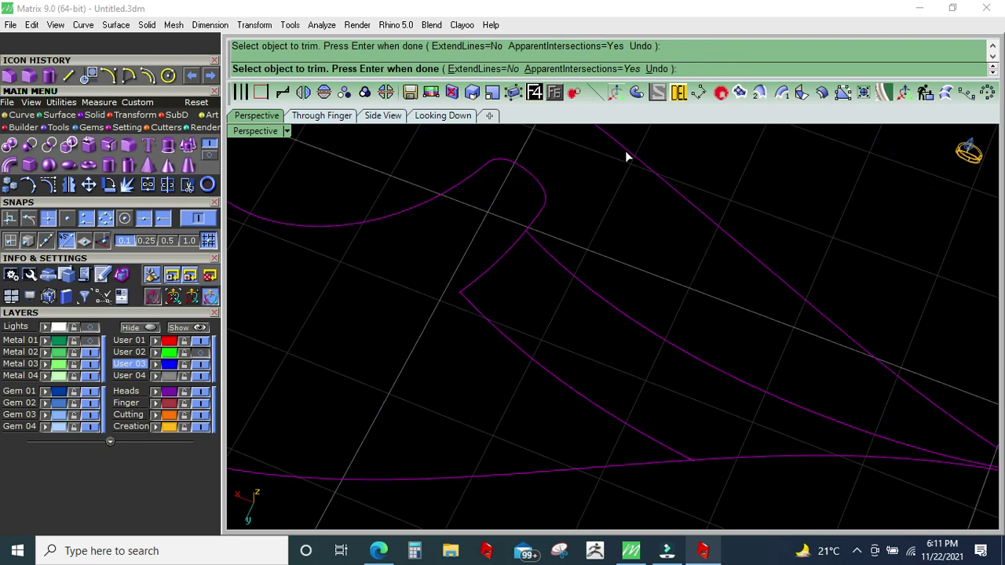
pyautogui.scroll(-5, 550, 202)
pyautogui.moveTo(669, 157); pyautogui.dragTo(553, 182)
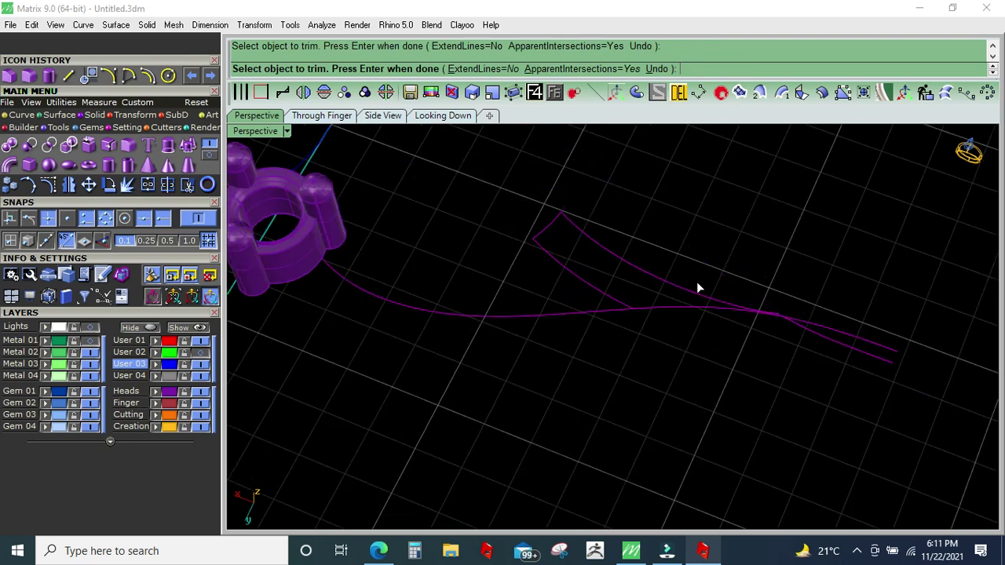
pyautogui.scroll(5, 849, 318)
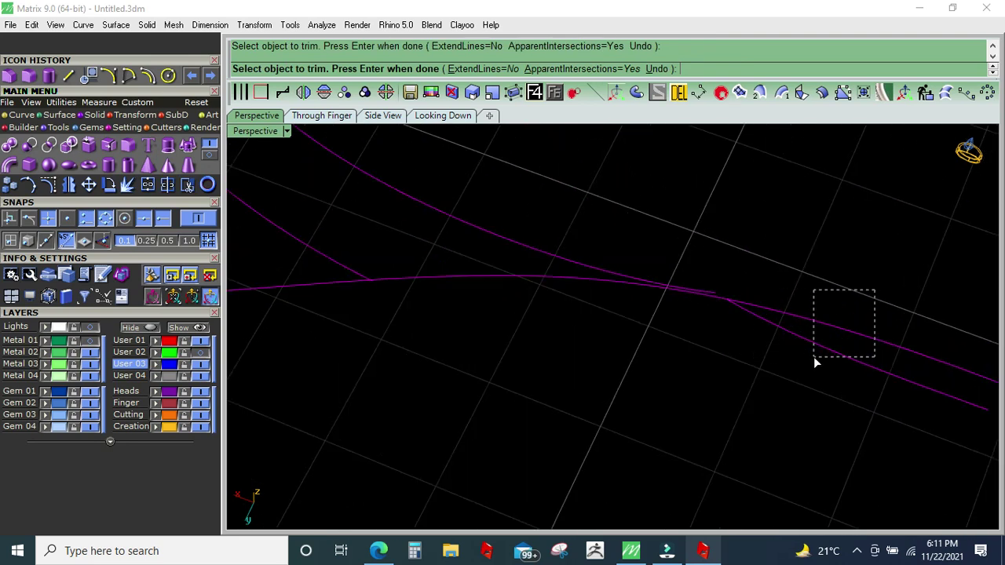
pyautogui.moveTo(815, 358); pyautogui.dragTo(815, 358)
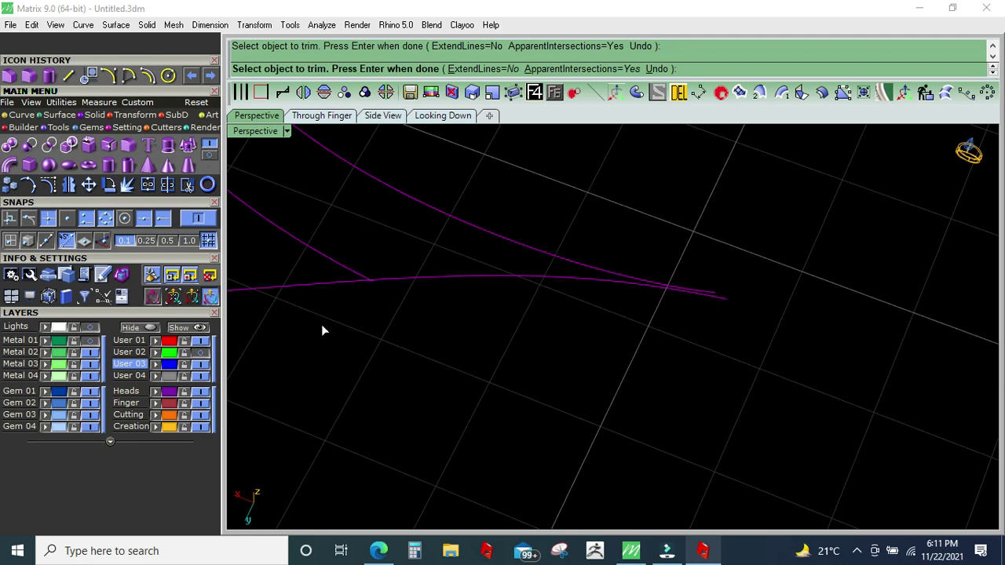
pyautogui.scroll(2, 371, 284)
pyautogui.scroll(2, 360, 262)
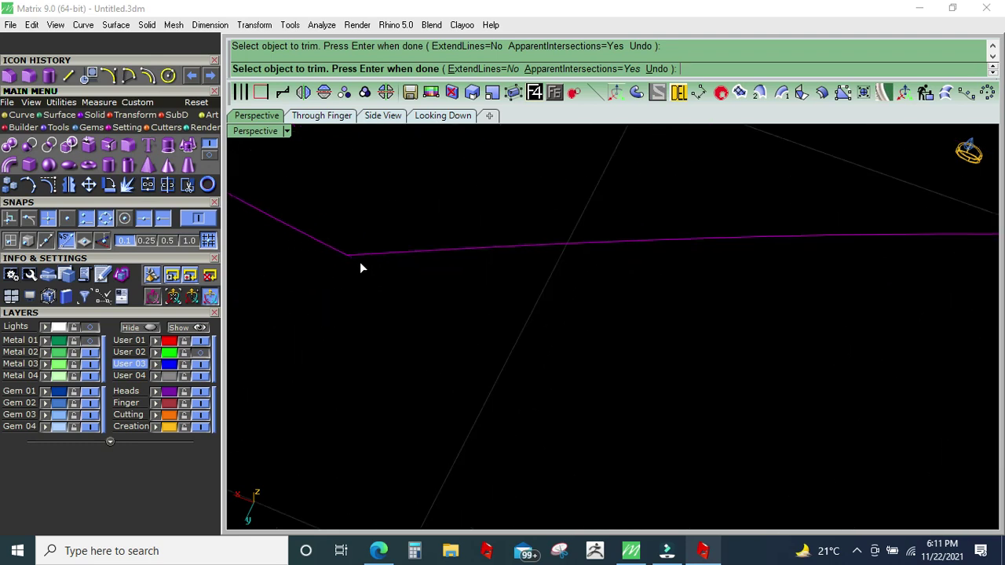
pyautogui.press('Return')
pyautogui.scroll(-2, 424, 302)
pyautogui.scroll(-1, 453, 307)
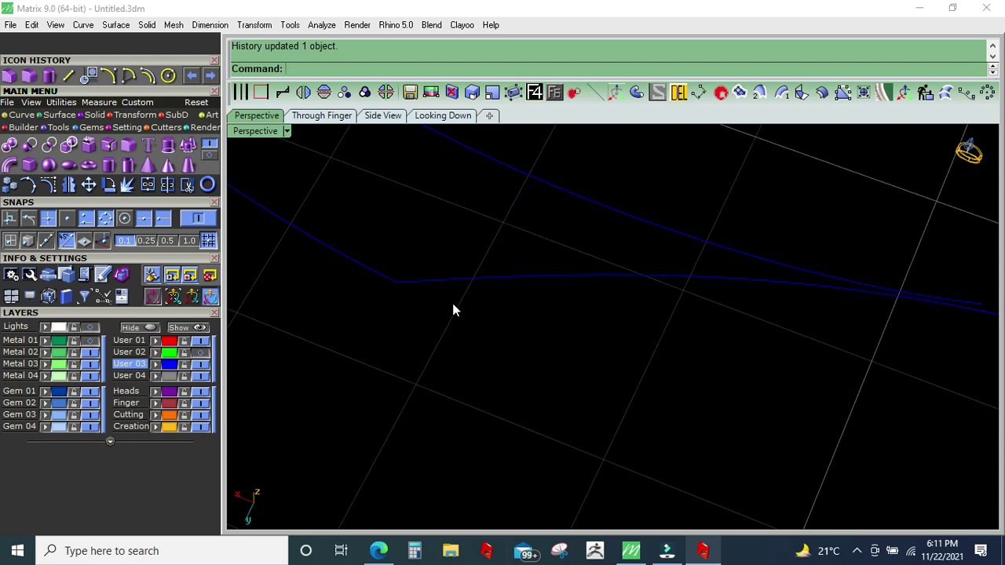
# Step: Draw a vertical cutting line across the curves and trim away the excess ends
pyautogui.click(68, 75)
pyautogui.moveTo(673, 298)
pyautogui.mouseDown(button='right')
pyautogui.moveTo(643, 299)
pyautogui.moveTo(691, 344)
pyautogui.mouseUp(button='right')
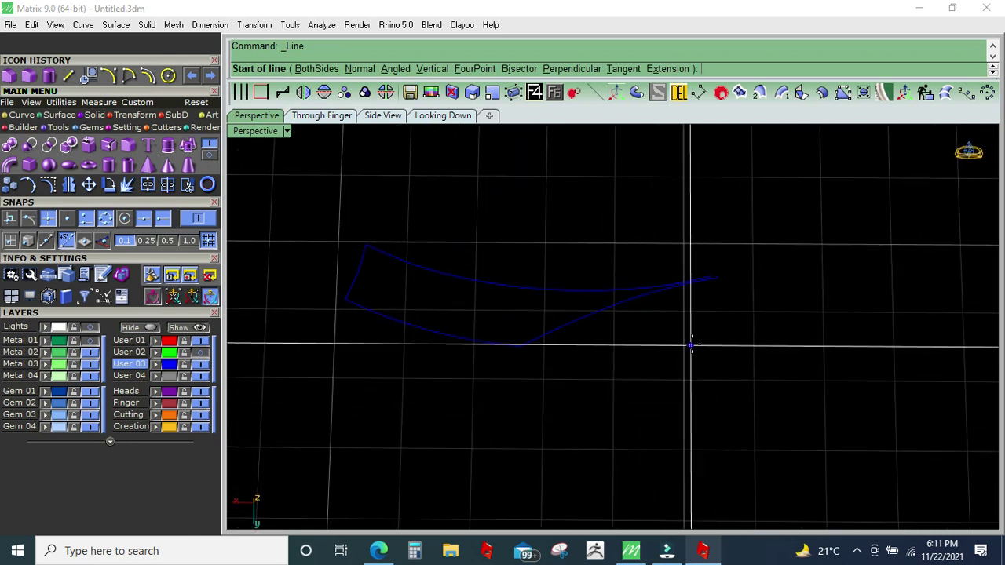
pyautogui.click(691, 344)
pyautogui.hotkey('ctrl', 'a')
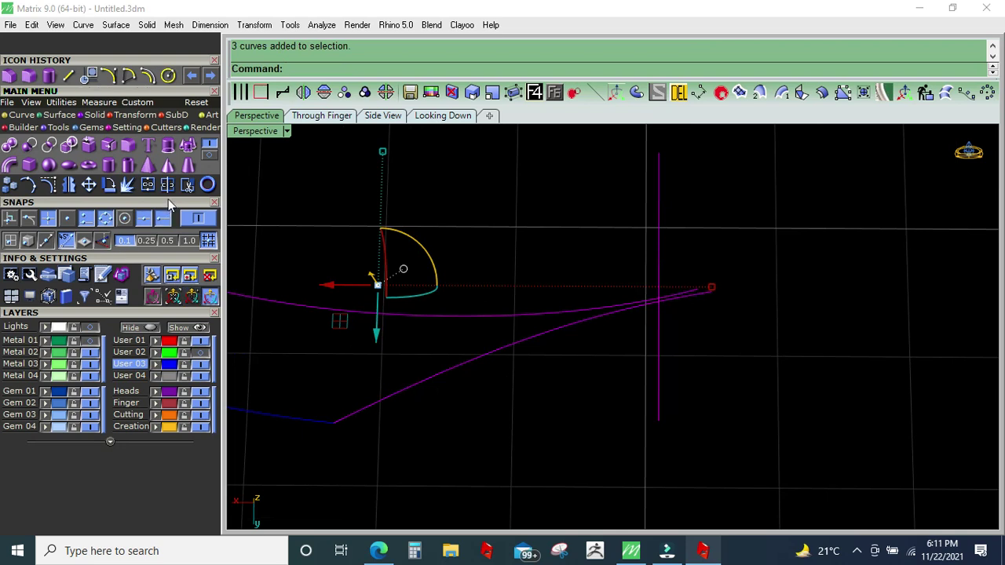
pyautogui.click(186, 185)
pyautogui.moveTo(724, 252)
pyautogui.mouseDown()
pyautogui.moveTo(691, 318)
pyautogui.moveTo(600, 403)
pyautogui.mouseUp()
pyautogui.click(652, 229)
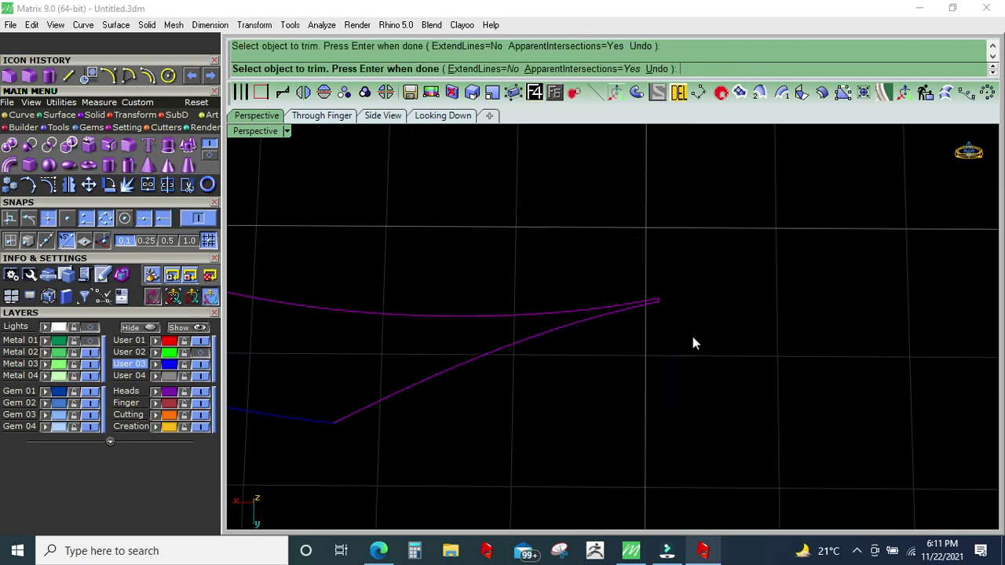
pyautogui.press('Return')
# Step: Fill the trimmed curves with a patch surface, delete the boundary curves, and view from above
pyautogui.moveTo(692, 298)
pyautogui.mouseDown(button='right')
pyautogui.moveTo(648, 378)
pyautogui.moveTo(373, 404)
pyautogui.mouseUp(button='right')
pyautogui.moveTo(373, 405); pyautogui.dragTo(691, 180)
pyautogui.scroll(2, 607, 274)
pyautogui.scroll(1, 606, 274)
pyautogui.click(740, 92)
pyautogui.click(680, 93)
pyautogui.click(444, 117)
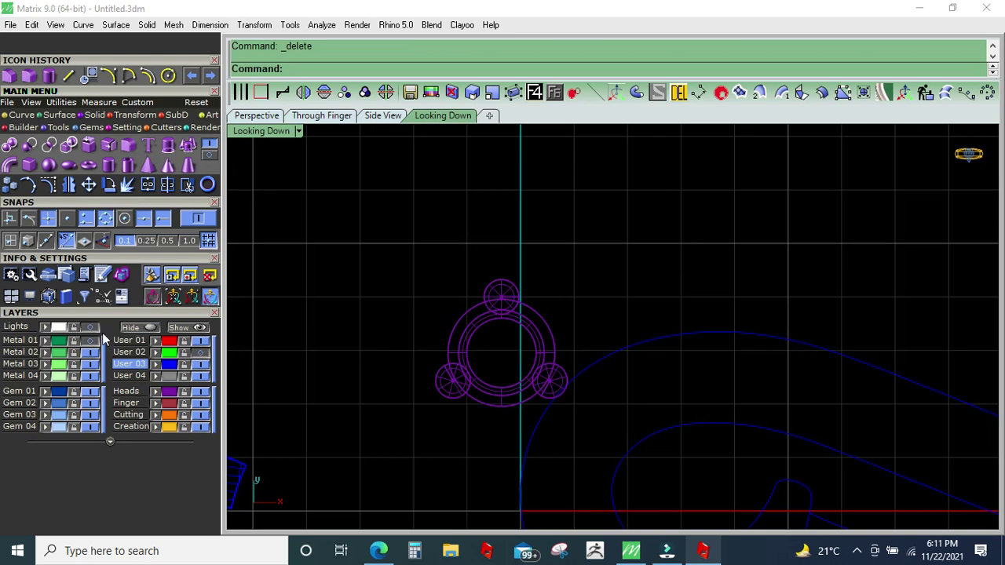
# Step: Hide the background reference image, return to Perspective, and delete the five old curves
pyautogui.scroll(-3, 644, 287)
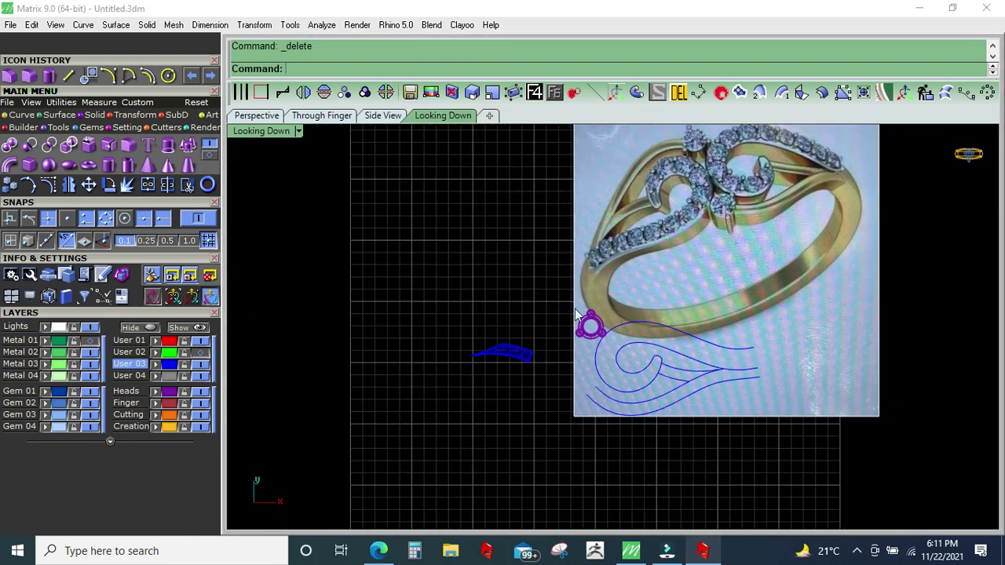
pyautogui.click(92, 326)
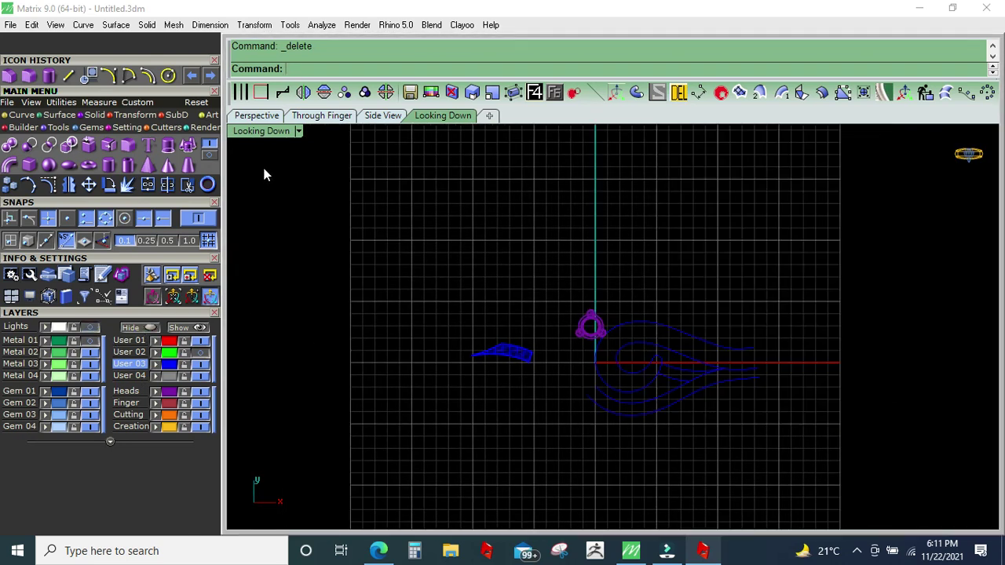
pyautogui.click(268, 118)
pyautogui.scroll(-1, 613, 377)
pyautogui.scroll(-3, 613, 375)
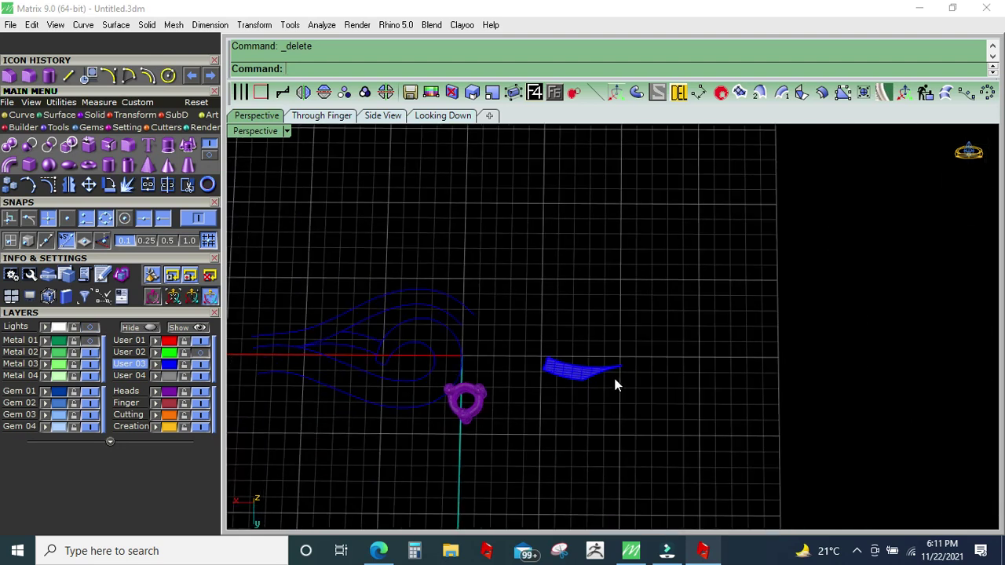
pyautogui.hotkey('ctrl', 'a')
pyautogui.click(681, 94)
# Step: Show the swirl curve and green band layers and select the band, patch and curve for cage editing
pyautogui.click(203, 362)
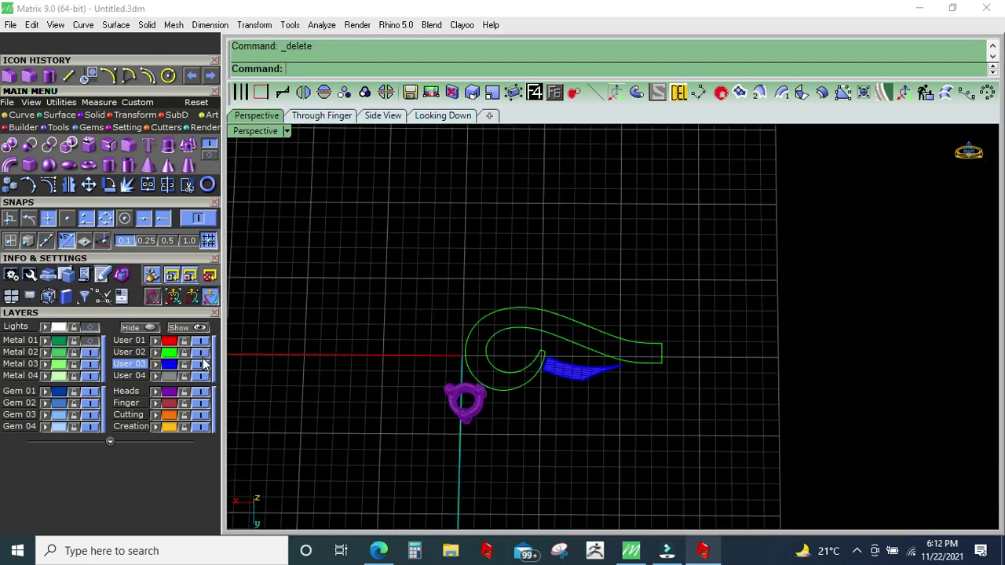
pyautogui.click(94, 341)
pyautogui.moveTo(713, 396)
pyautogui.mouseDown(button='right')
pyautogui.moveTo(637, 325)
pyautogui.moveTo(657, 310)
pyautogui.mouseUp(button='right')
pyautogui.scroll(-2, 656, 311)
pyautogui.moveTo(485, 361); pyautogui.dragTo(486, 359)
pyautogui.scroll(2, 472, 319)
pyautogui.scroll(2, 487, 267)
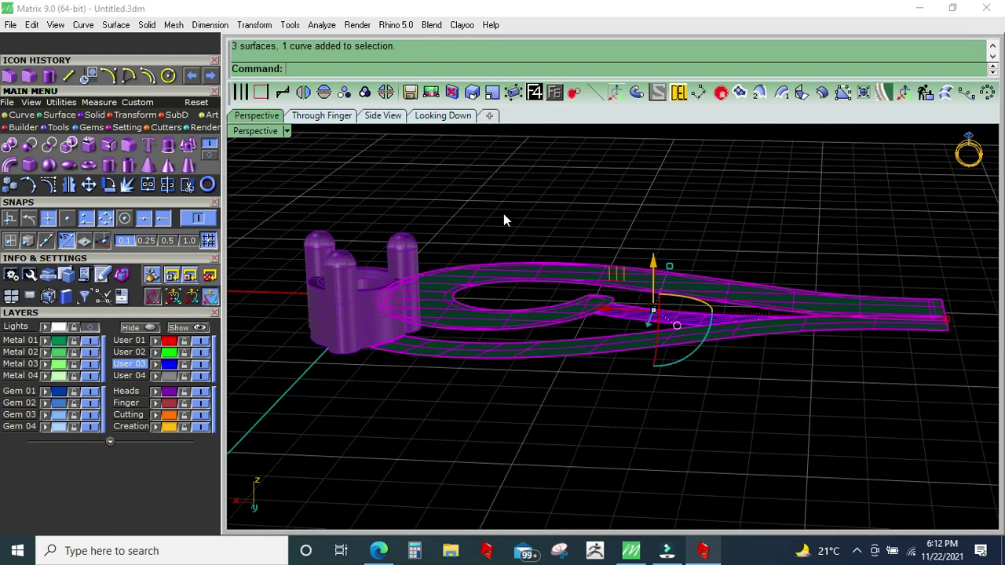
pyautogui.click(514, 92)
# Step: Create a bounding-box control cage in World coordinates with X and Y point counts of 2
pyautogui.click(365, 68)
pyautogui.rightClick(544, 218)
pyautogui.click(307, 70)
pyautogui.write('2')
pyautogui.press('Return')
pyautogui.click(394, 70)
pyautogui.write('2')
pyautogui.press('Return')
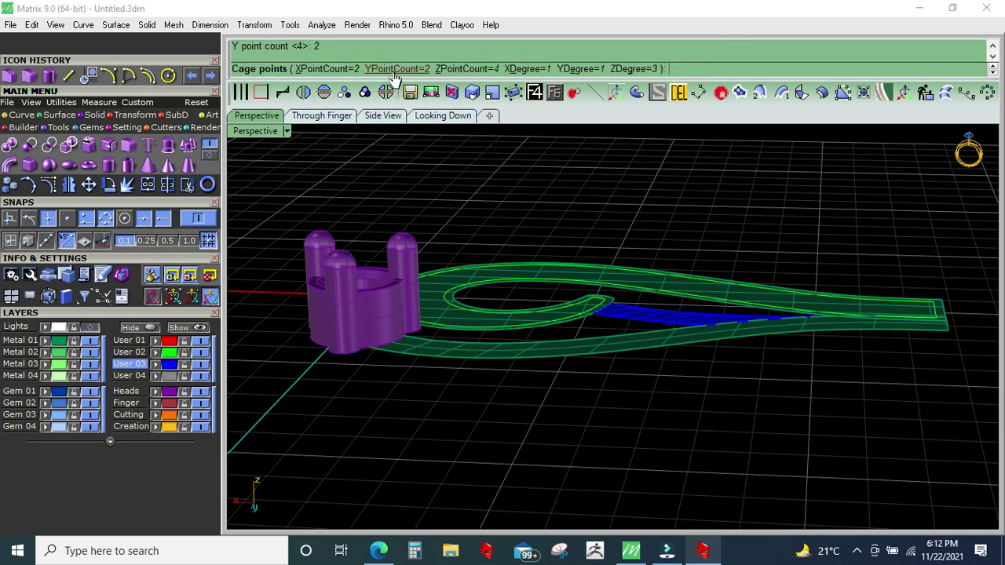
pyautogui.rightClick(476, 188)
# Step: Select the head-end cage points and drag them with 1.0 snap to bend the band under the prong head
pyautogui.moveTo(400, 419); pyautogui.dragTo(428, 415, button='right')
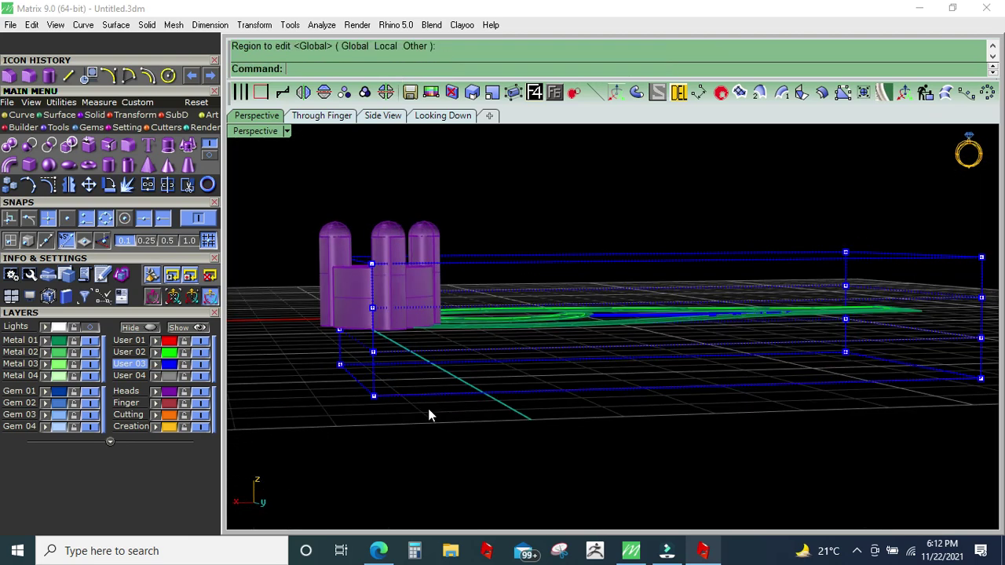
pyautogui.moveTo(355, 453); pyautogui.dragTo(421, 215)
pyautogui.moveTo(413, 447); pyautogui.dragTo(268, 199)
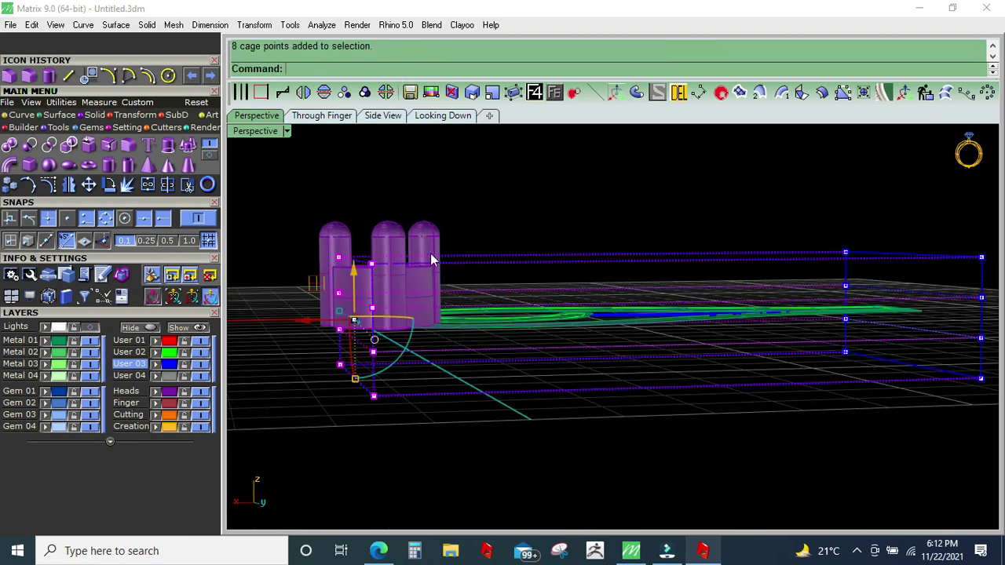
pyautogui.moveTo(361, 259); pyautogui.dragTo(361, 311, button='right')
pyautogui.scroll(1, 362, 311)
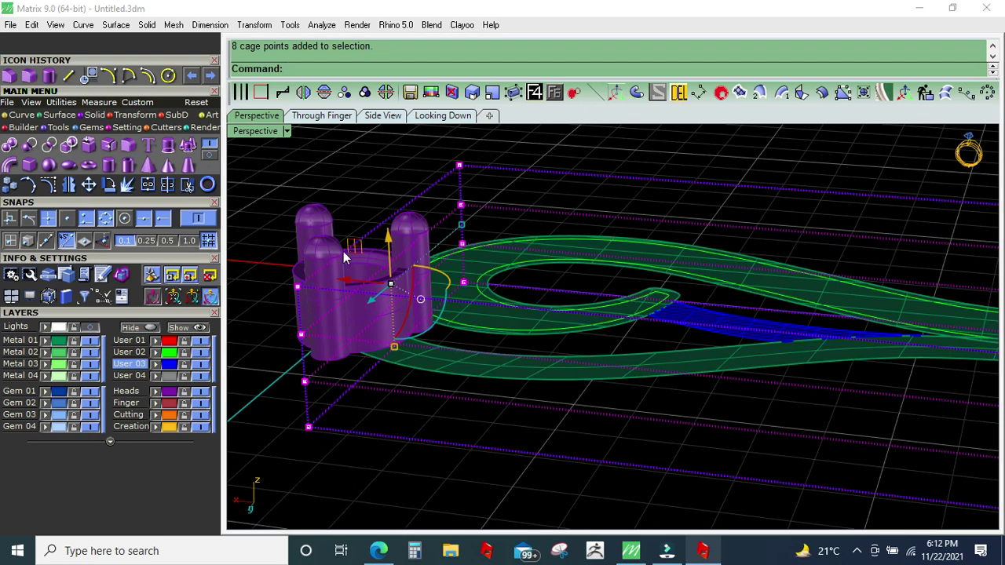
pyautogui.click(181, 241)
pyautogui.moveTo(400, 253); pyautogui.dragTo(400, 218)
pyautogui.scroll(2, 489, 295)
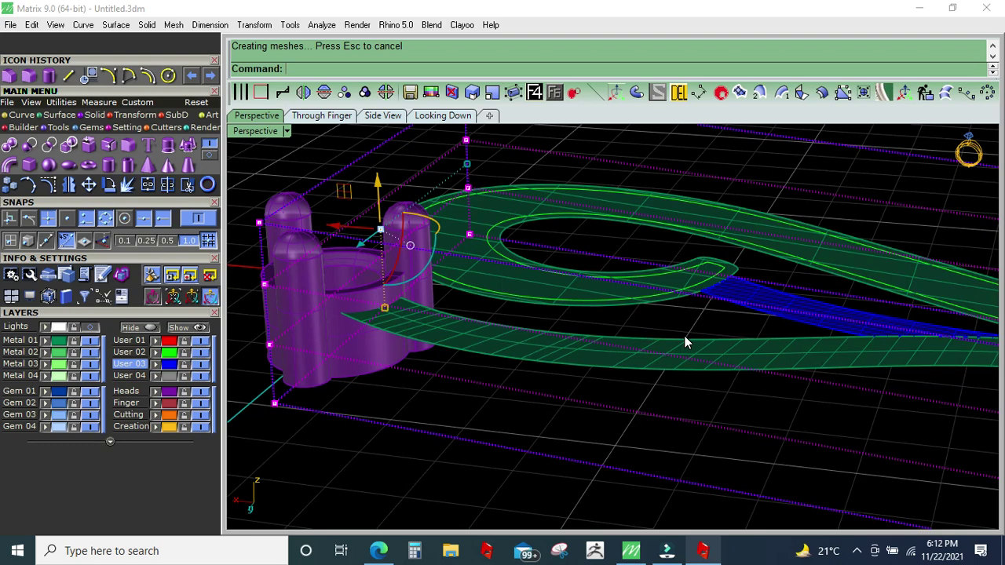
pyautogui.scroll(-3, 687, 341)
pyautogui.moveTo(817, 407); pyautogui.dragTo(702, 219)
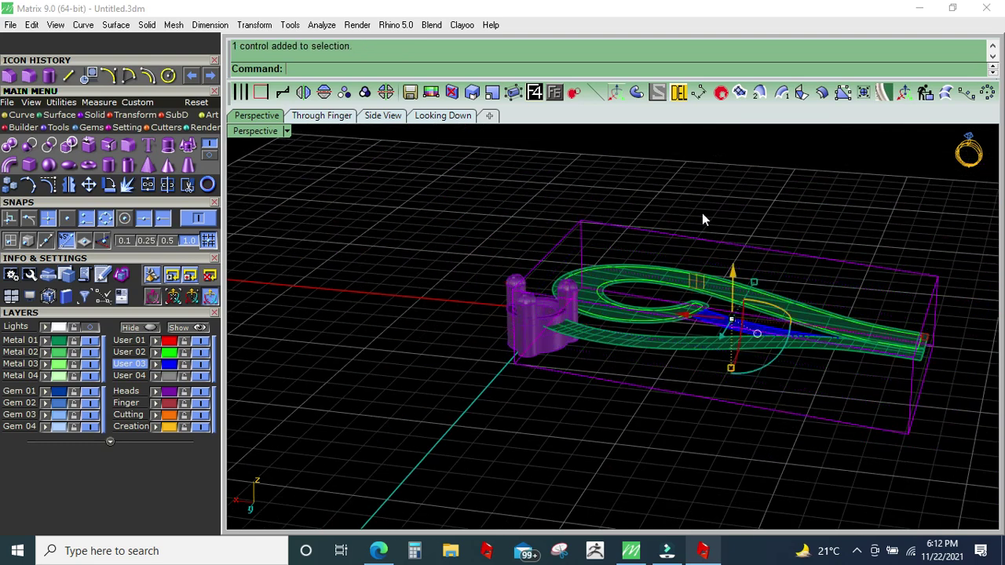
# Step: Delete the control cage and select the green band surfaces together with the blue patch
pyautogui.click(679, 93)
pyautogui.moveTo(813, 304); pyautogui.dragTo(560, 318, button='right')
pyautogui.scroll(3, 559, 317)
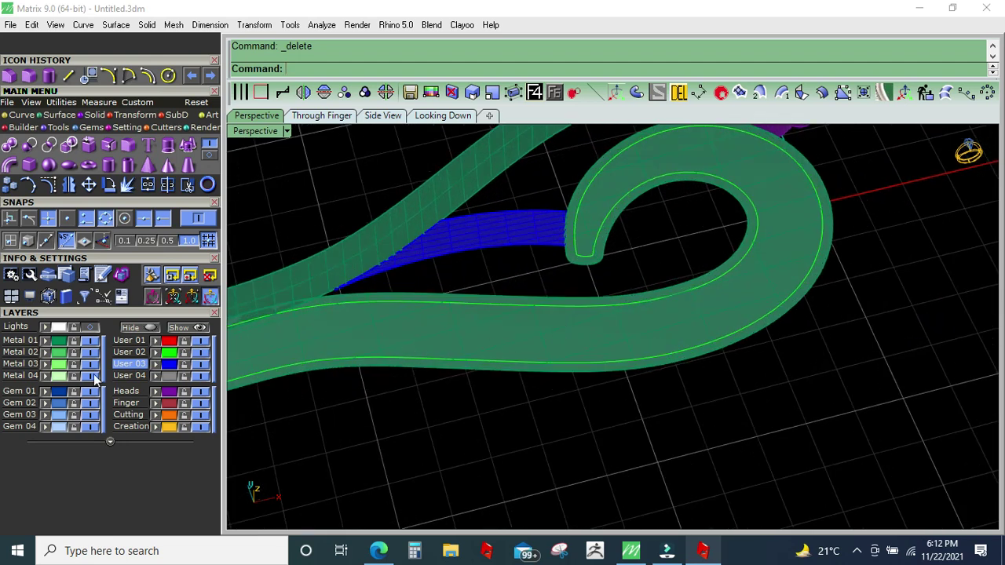
pyautogui.click(66, 345)
pyautogui.scroll(-3, 696, 316)
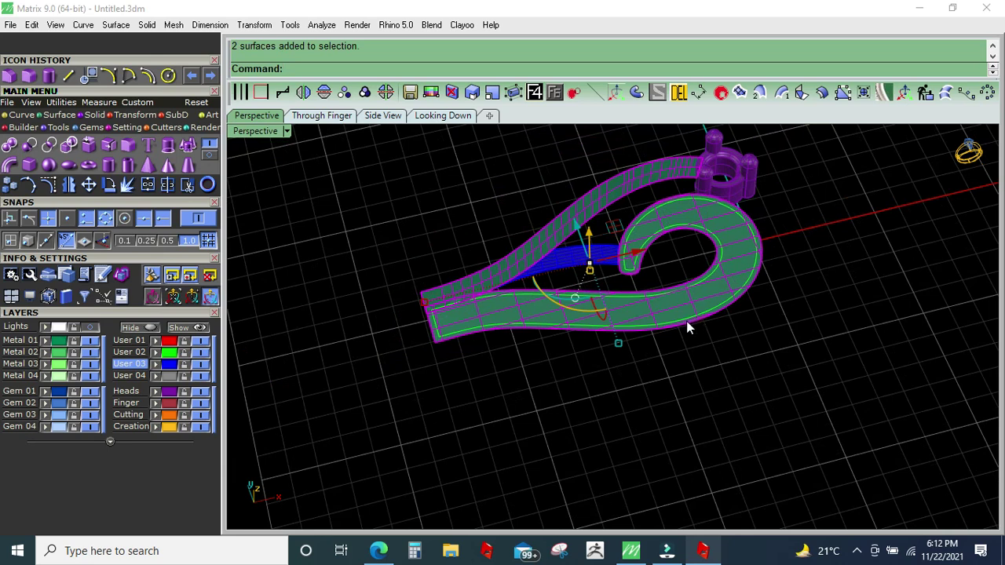
pyautogui.scroll(3, 618, 269)
pyautogui.keyDown('shift'); pyautogui.click(540, 244); pyautogui.keyUp('shift')
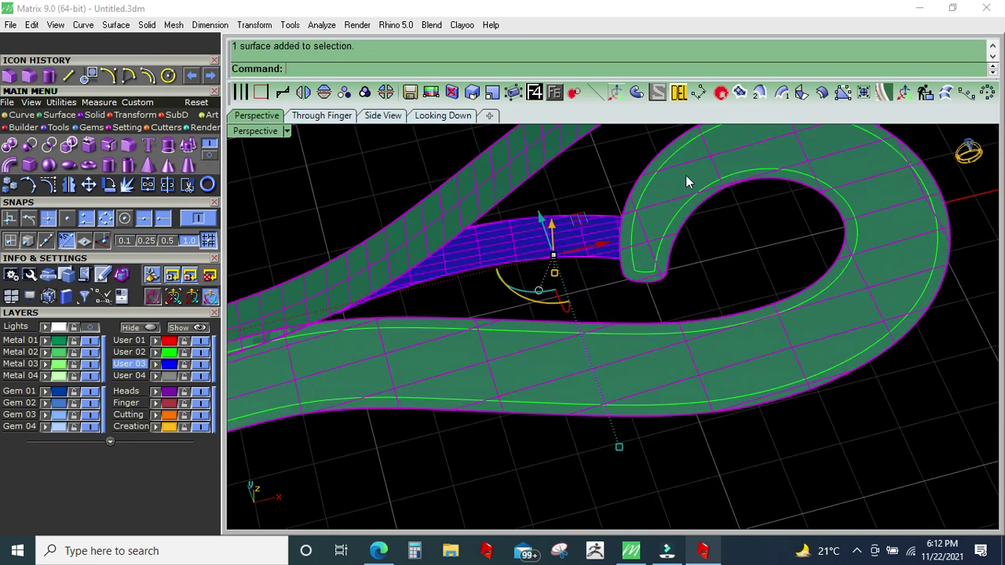
pyautogui.scroll(-3, 730, 214)
# Step: Offset the band and patch into 0.5-thick solids, redoing it with one surface flipped downward
pyautogui.click(821, 94)
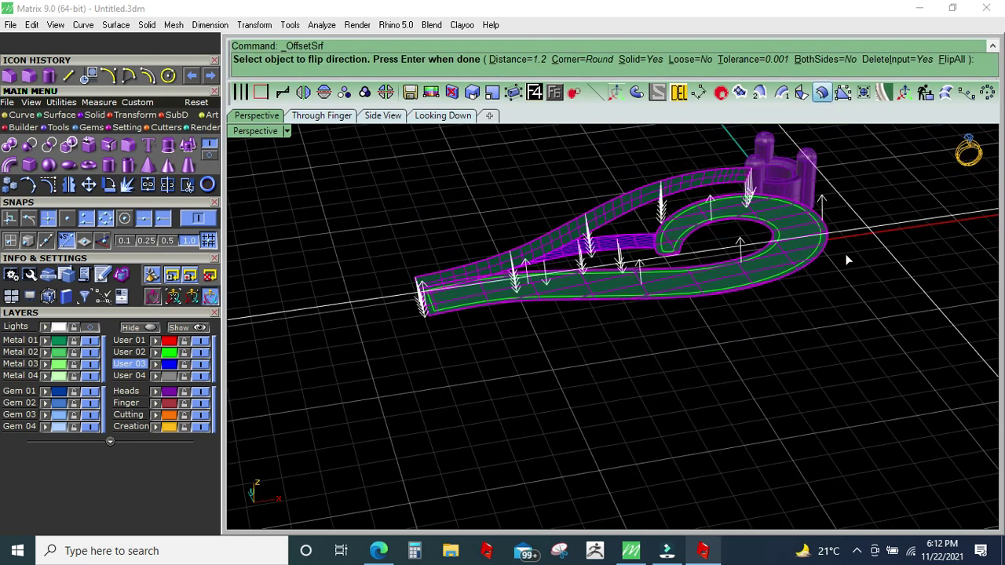
pyautogui.scroll(3, 770, 291)
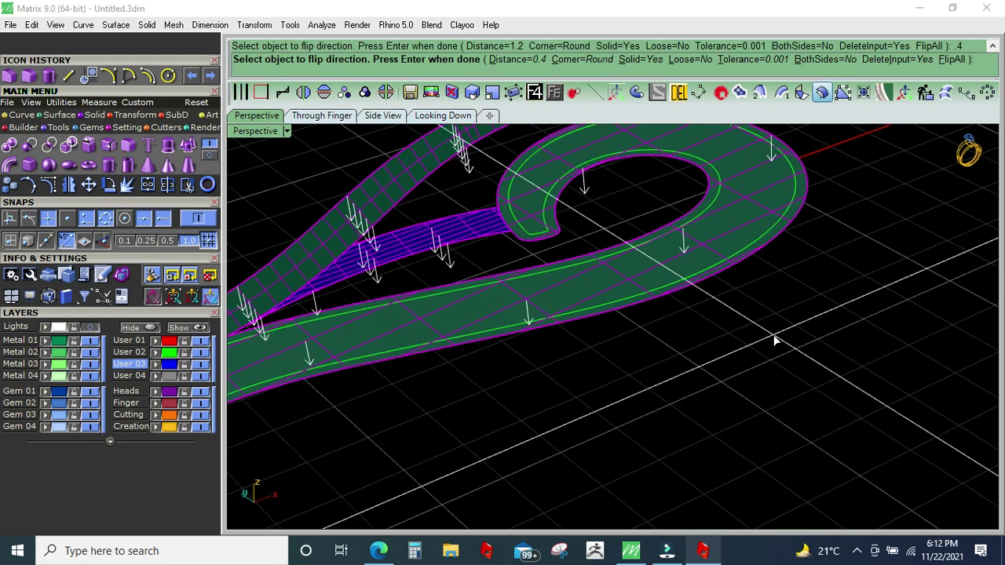
pyautogui.write('.5')
pyautogui.press('Return')
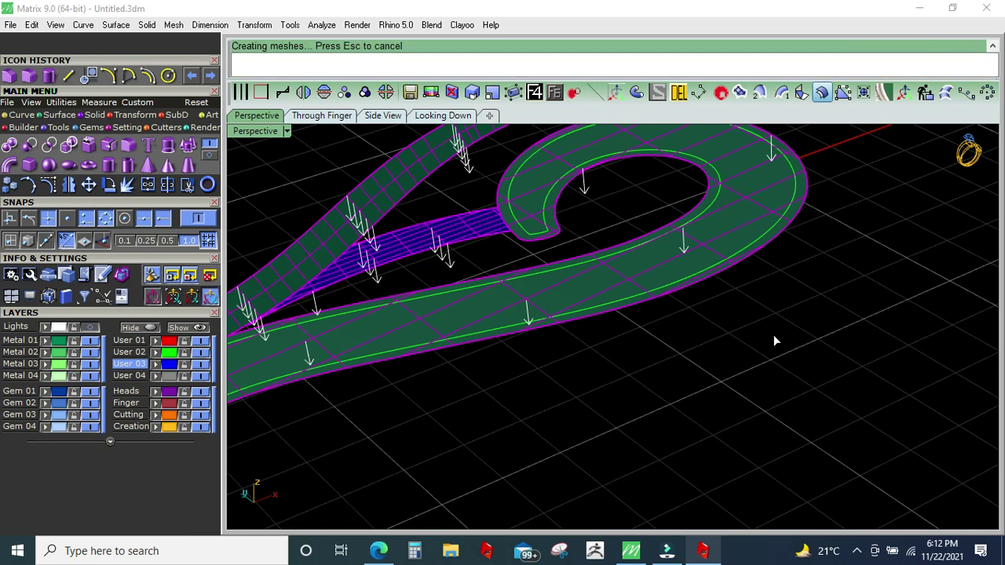
pyautogui.scroll(-5, 776, 325)
pyautogui.moveTo(573, 321); pyautogui.dragTo(769, 287, button='right')
pyautogui.hotkey('ctrl', 'z')
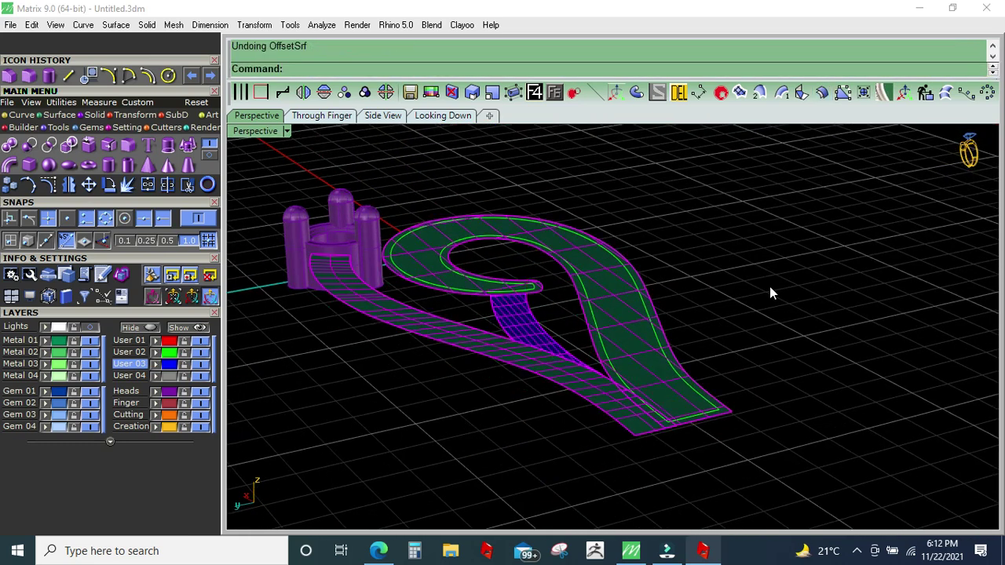
pyautogui.press('Return')
pyautogui.click(593, 263)
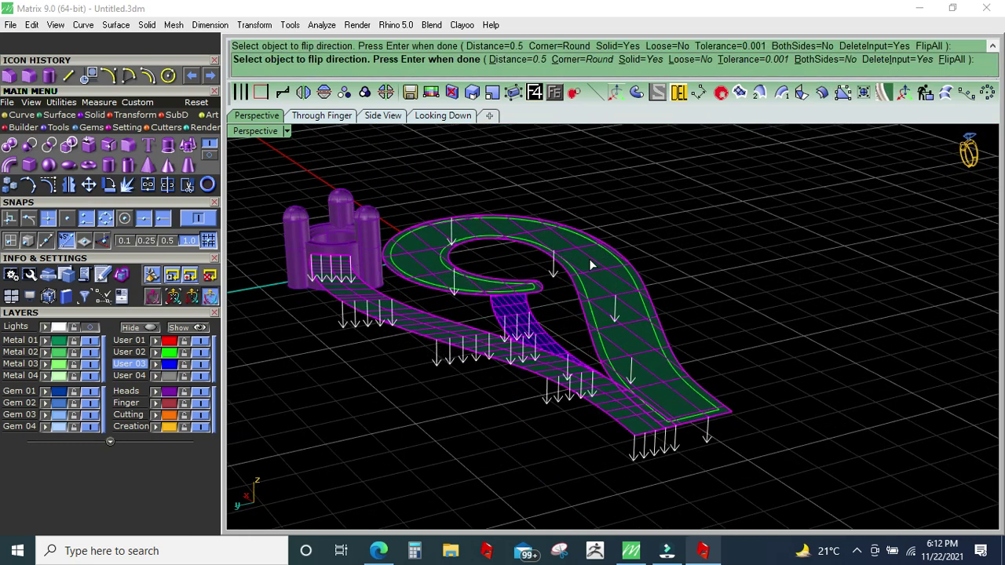
pyautogui.press('Return')
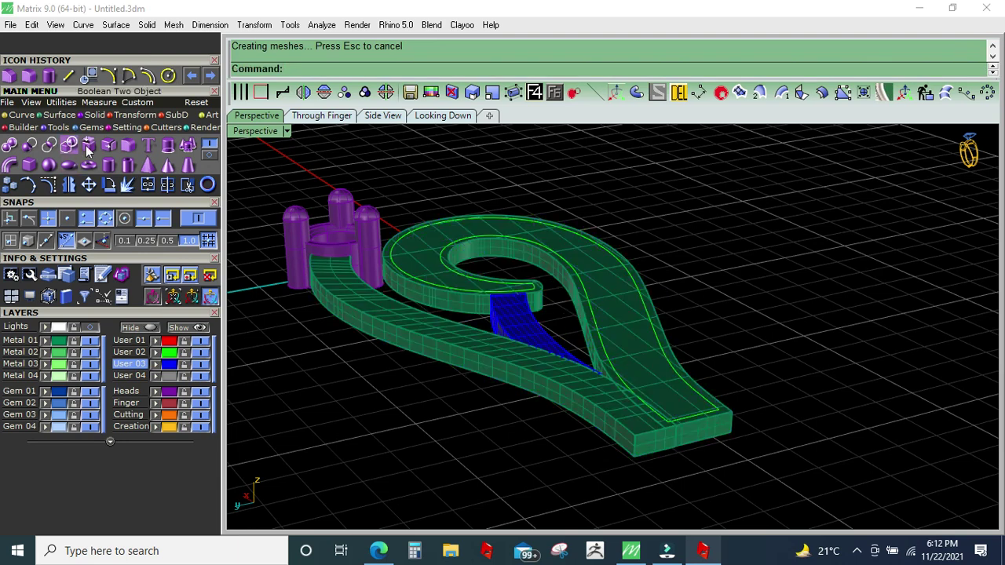
# Step: Apply a 0.2 fillet to the band's lower outer edge
pyautogui.click(129, 148)
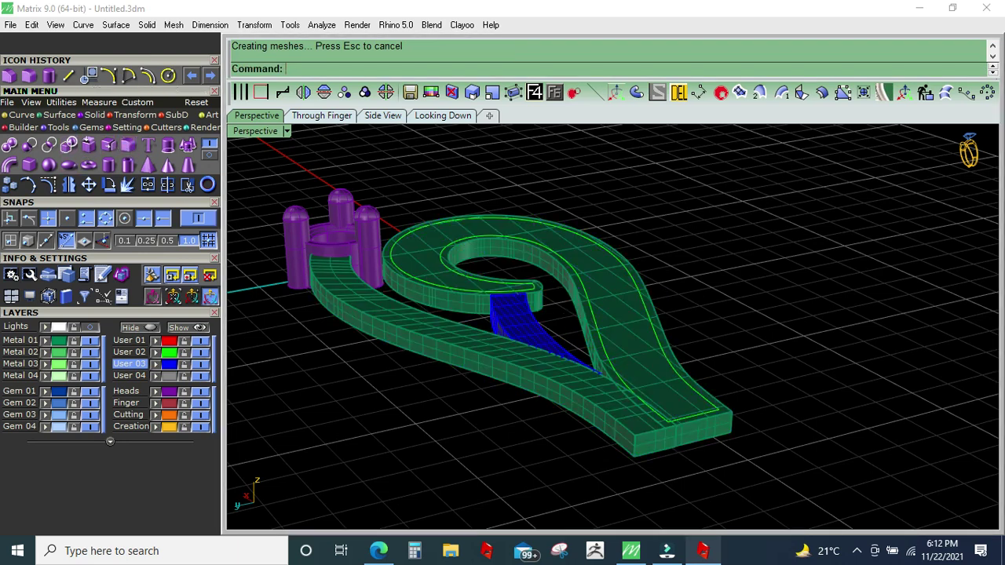
pyautogui.write('2')
pyautogui.press('Return')
pyautogui.click(353, 302)
pyautogui.press('Return')
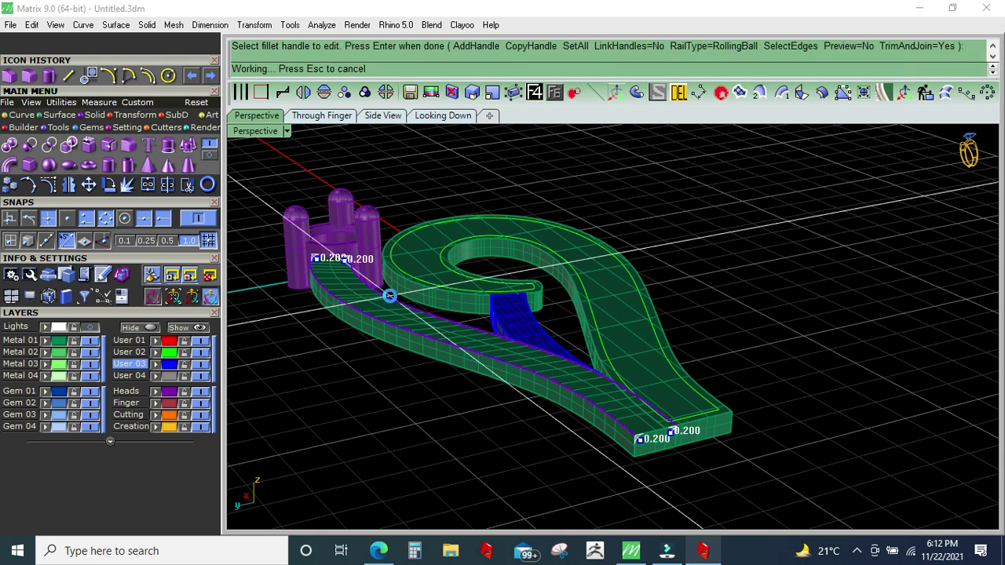
pyautogui.press('Return')
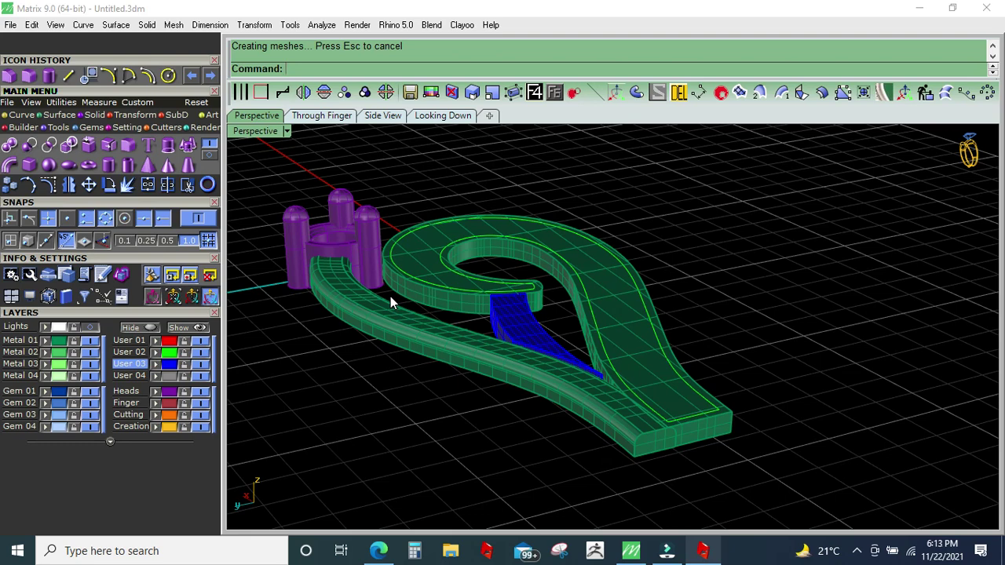
# Step: Select the band's lower strand and inspect it from top-down and low side angles
pyautogui.scroll(3, 385, 316)
pyautogui.click(377, 385)
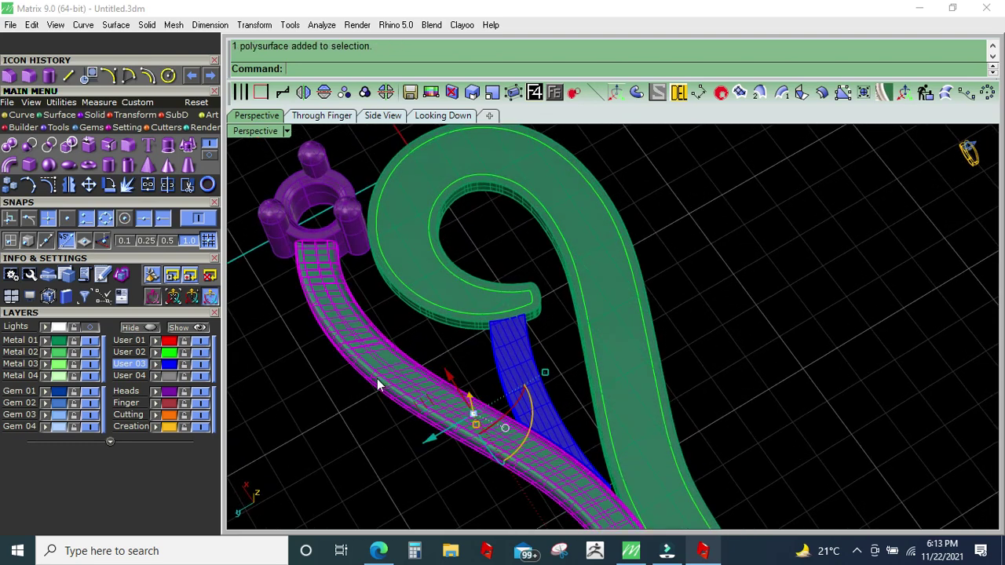
pyautogui.scroll(-3, 612, 364)
pyautogui.moveTo(612, 364); pyautogui.dragTo(471, 381, button='right')
pyautogui.scroll(5, 568, 352)
pyautogui.moveTo(568, 358); pyautogui.dragTo(587, 261, button='right')
pyautogui.scroll(2, 585, 261)
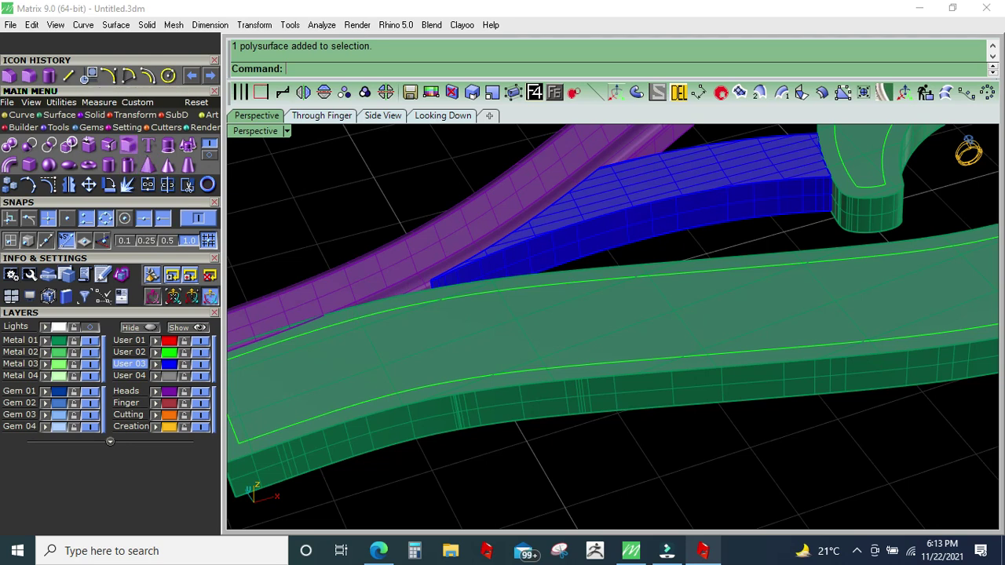
# Step: Try filleting the blue patch's top edge, undo the failed fillet, and select the blue connecting piece
pyautogui.click(189, 186)
pyautogui.moveTo(707, 240); pyautogui.dragTo(636, 246, button='right')
pyautogui.click(614, 169)
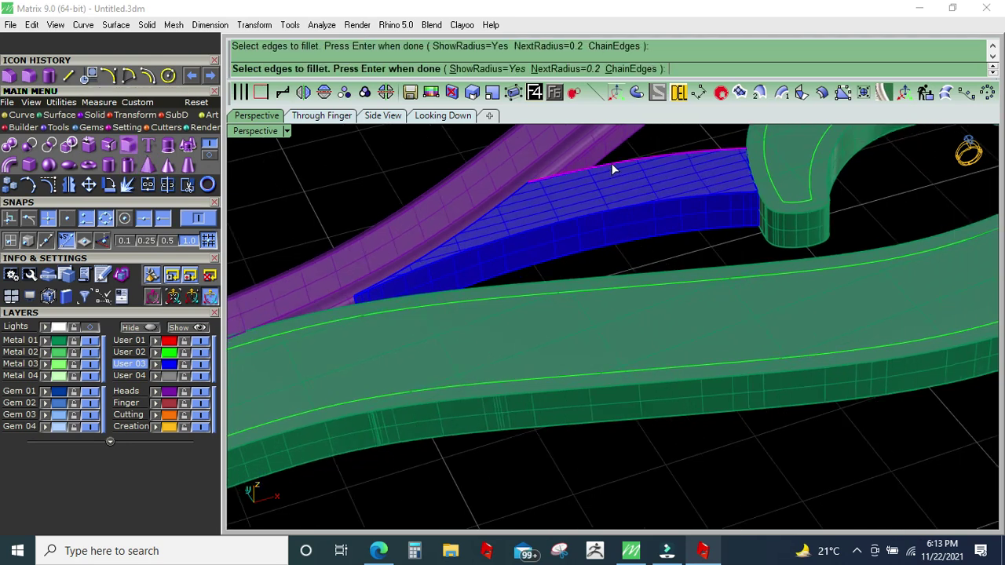
pyautogui.press('Return')
pyautogui.press('Return')
pyautogui.press('Return')
pyautogui.click(611, 206)
pyautogui.press('Return')
pyautogui.press('Return')
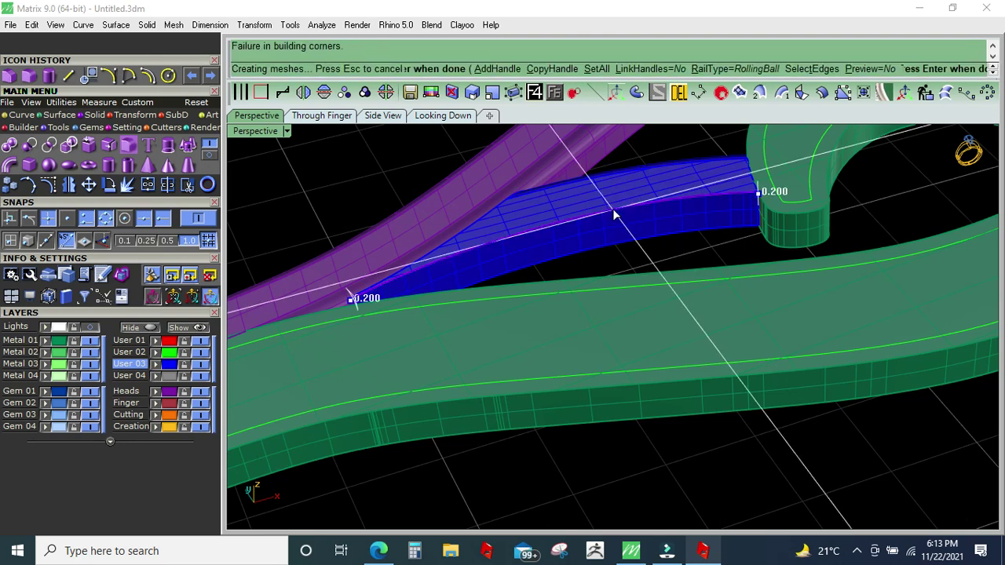
pyautogui.hotkey('ctrl', 'z')
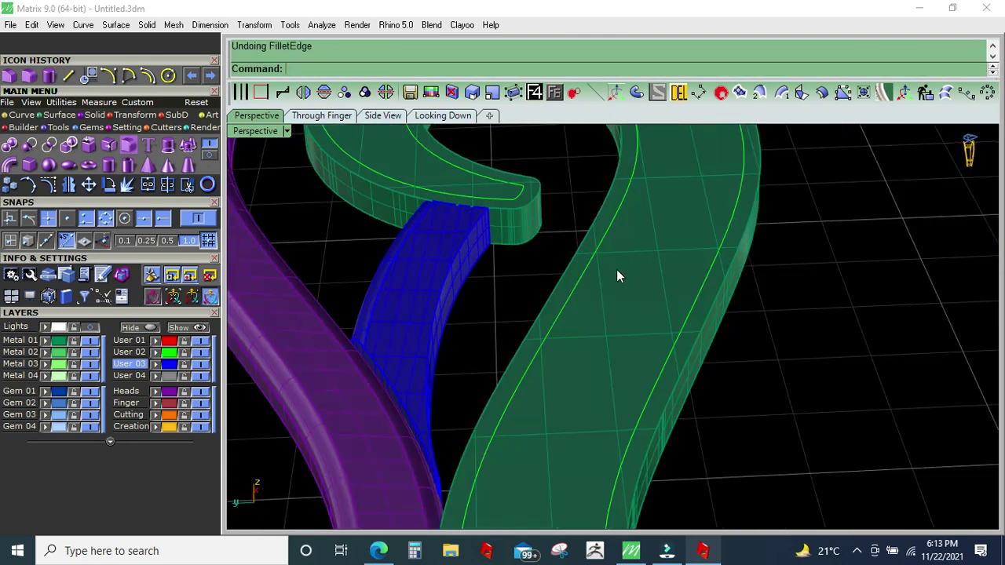
pyautogui.scroll(-2, 399, 354)
pyautogui.click(416, 334)
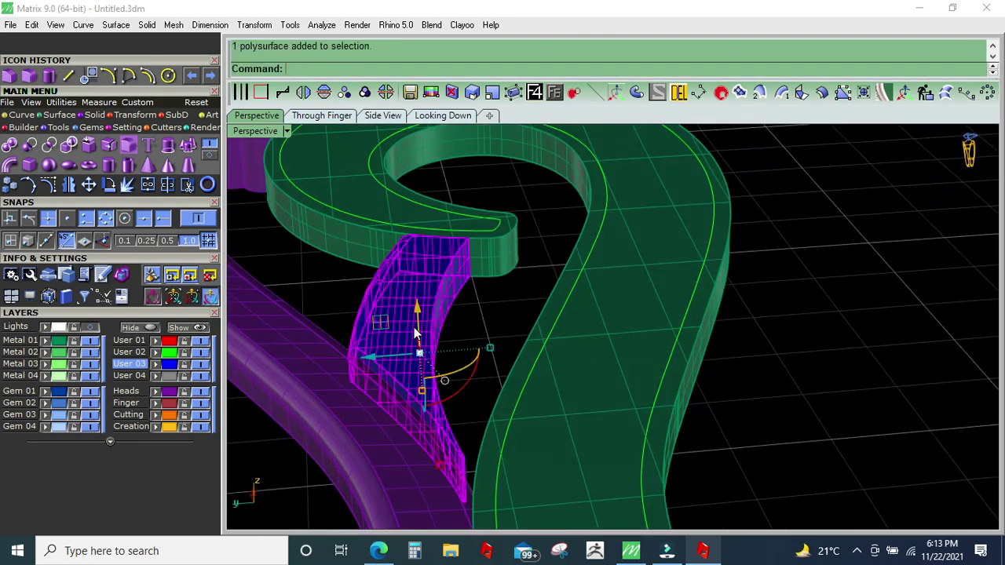
# Step: Cage-edit the blue piece with a global bounding box, lowering four end points to slope it down
pyautogui.click(512, 92)
pyautogui.click(370, 70)
pyautogui.press('Return')
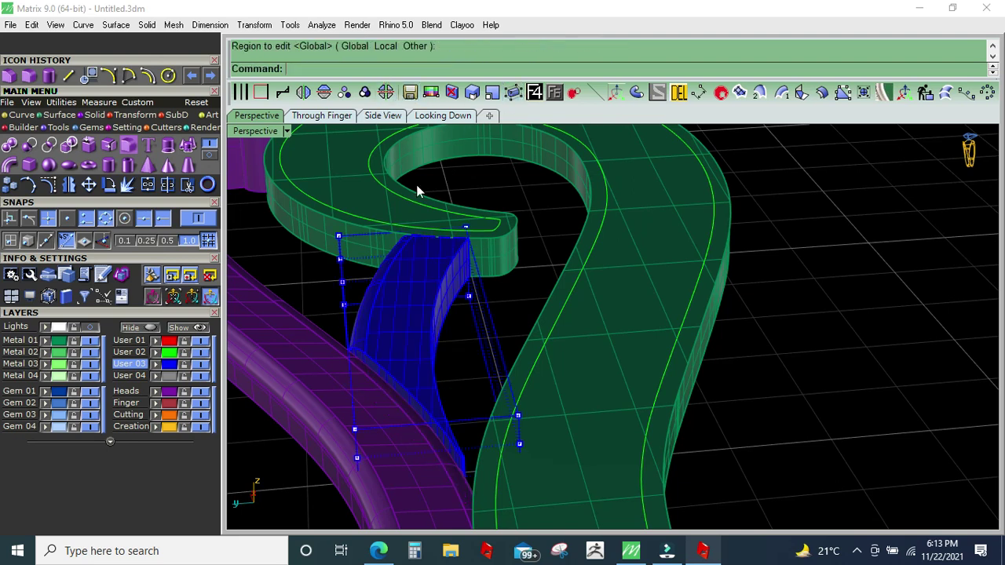
pyautogui.moveTo(453, 370); pyautogui.dragTo(272, 263, button='right')
pyautogui.moveTo(272, 262); pyautogui.dragTo(384, 346)
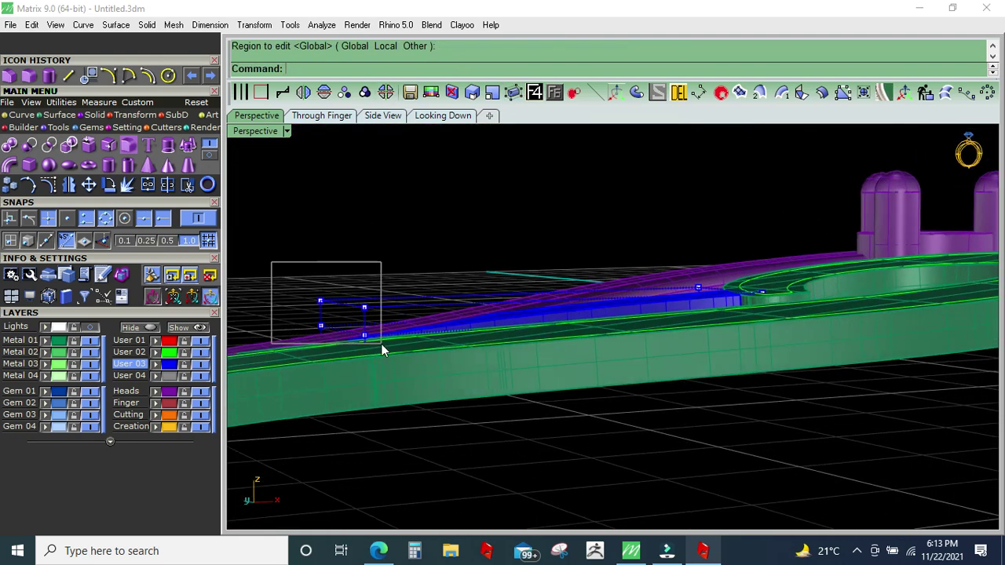
pyautogui.moveTo(291, 318); pyautogui.dragTo(285, 369, button='right')
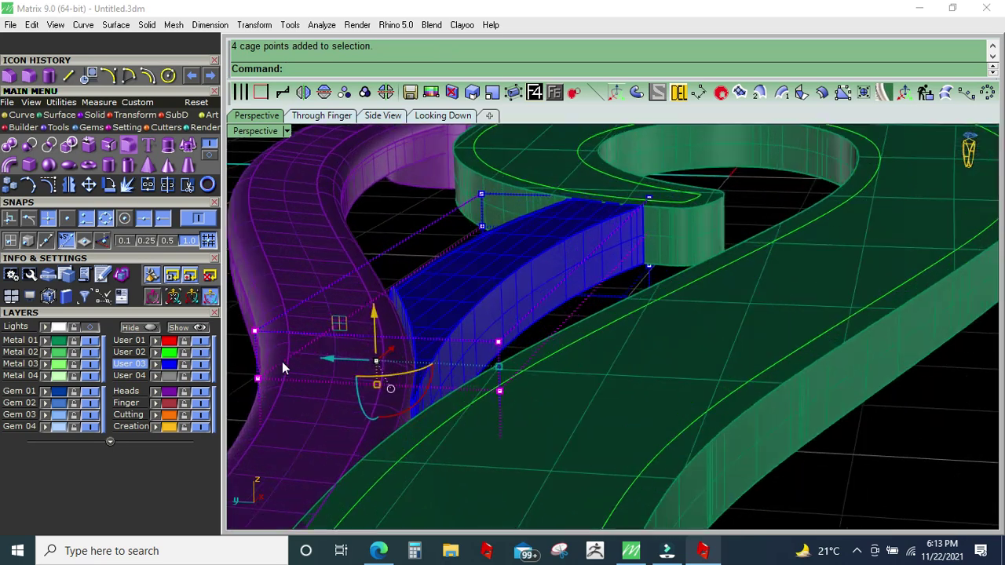
pyautogui.moveTo(399, 351); pyautogui.dragTo(414, 353, button='right')
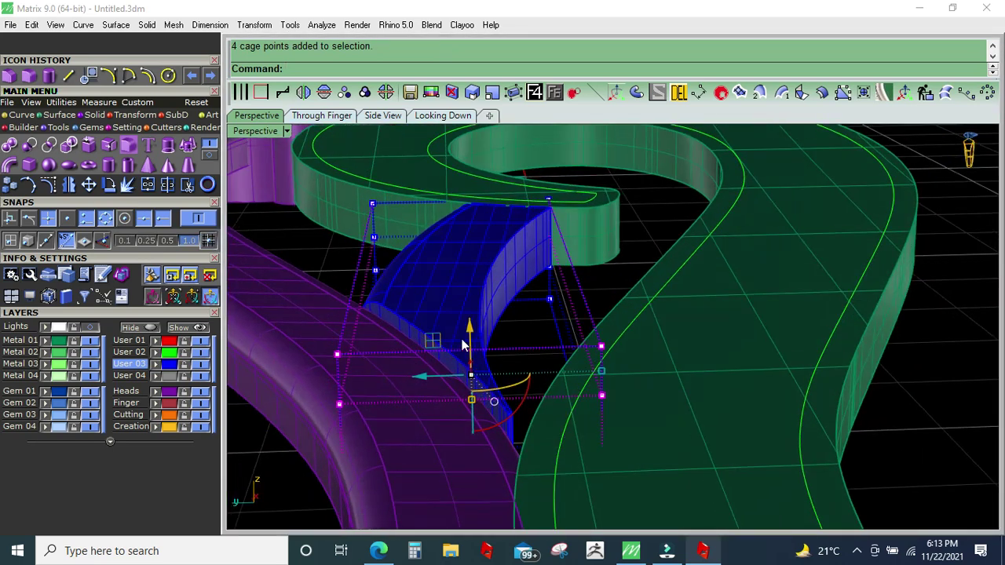
pyautogui.moveTo(470, 333); pyautogui.dragTo(473, 363)
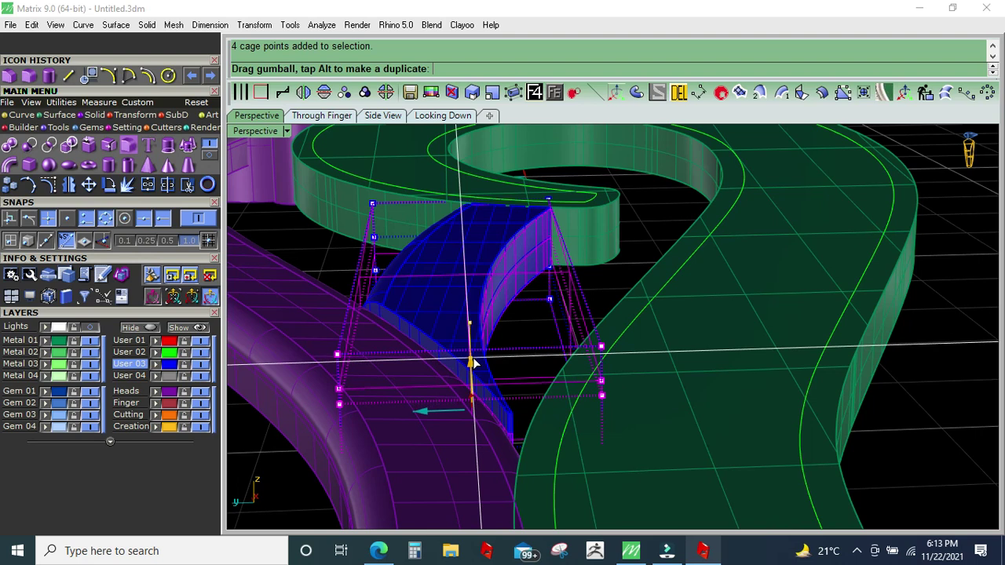
# Step: Select the reshaped blue piece and inspect where it meets the swirl band from several angles
pyautogui.moveTo(471, 359); pyautogui.dragTo(461, 330, button='right')
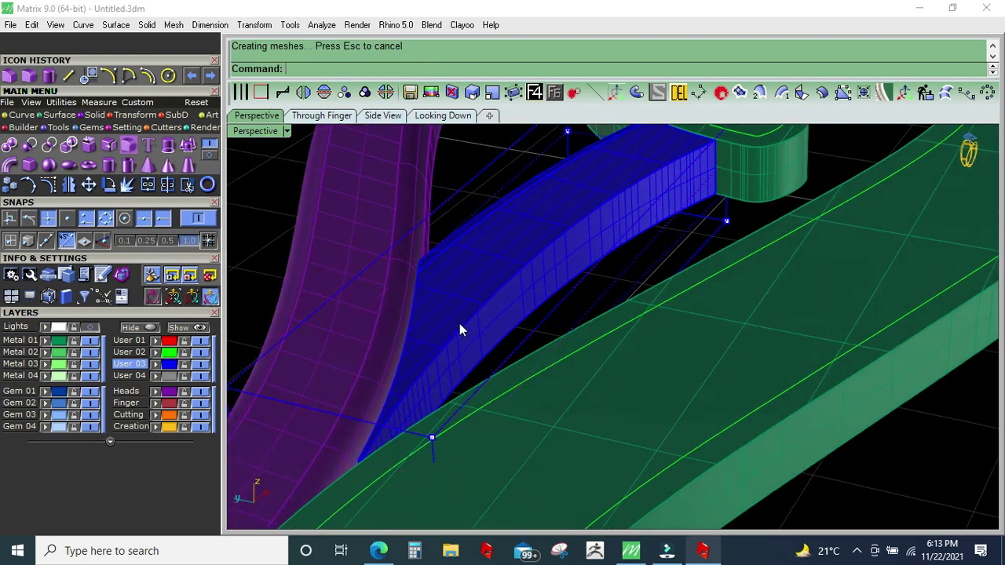
pyautogui.click(454, 208)
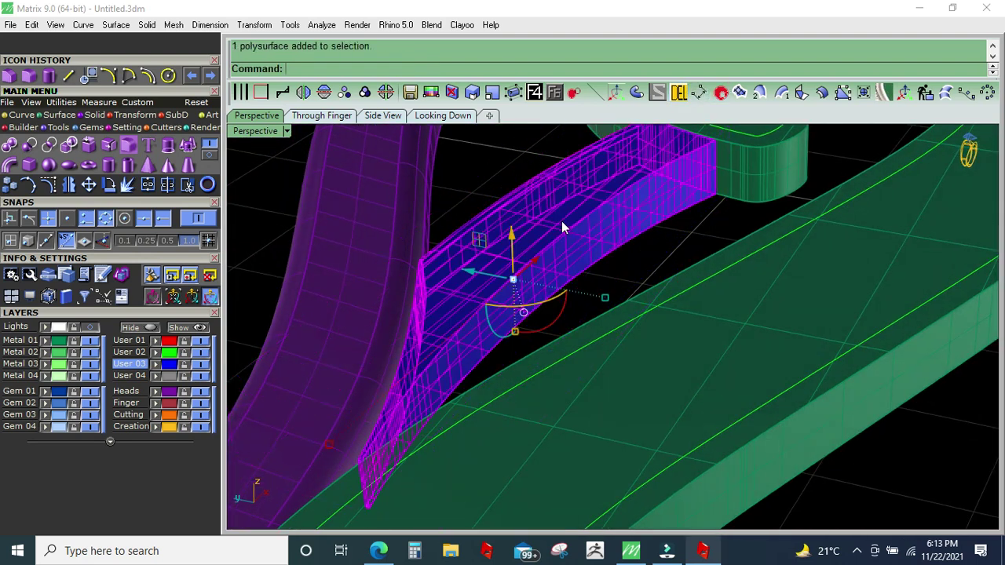
pyautogui.scroll(-5, 262, 243)
pyautogui.moveTo(263, 243)
pyautogui.mouseDown(button='right')
pyautogui.moveTo(593, 285)
pyautogui.moveTo(540, 346)
pyautogui.moveTo(566, 350)
pyautogui.moveTo(585, 287)
pyautogui.mouseUp(button='right')
pyautogui.moveTo(628, 363)
pyautogui.mouseDown(button='right')
pyautogui.moveTo(527, 285)
pyautogui.moveTo(534, 296)
pyautogui.mouseUp(button='right')
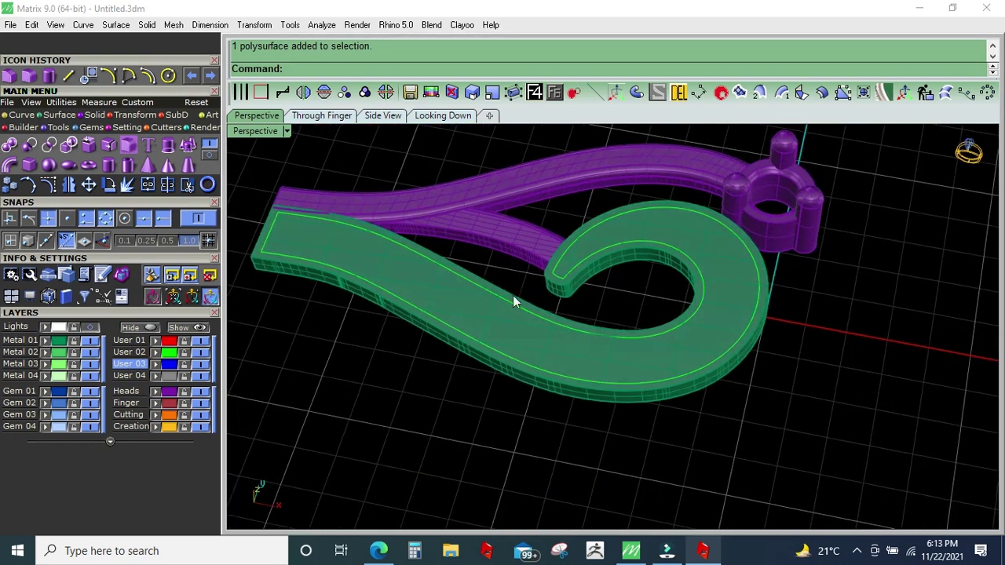
pyautogui.scroll(3, 385, 293)
pyautogui.scroll(-3, 435, 270)
pyautogui.moveTo(435, 270)
pyautogui.mouseDown(button='right')
pyautogui.moveTo(502, 332)
pyautogui.moveTo(549, 308)
pyautogui.mouseUp(button='right')
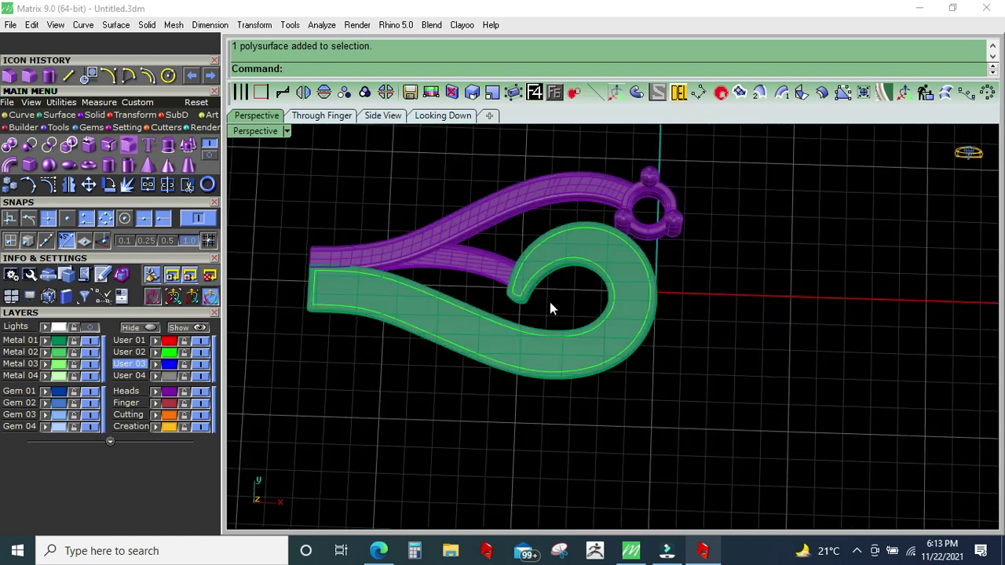
pyautogui.scroll(2, 601, 270)
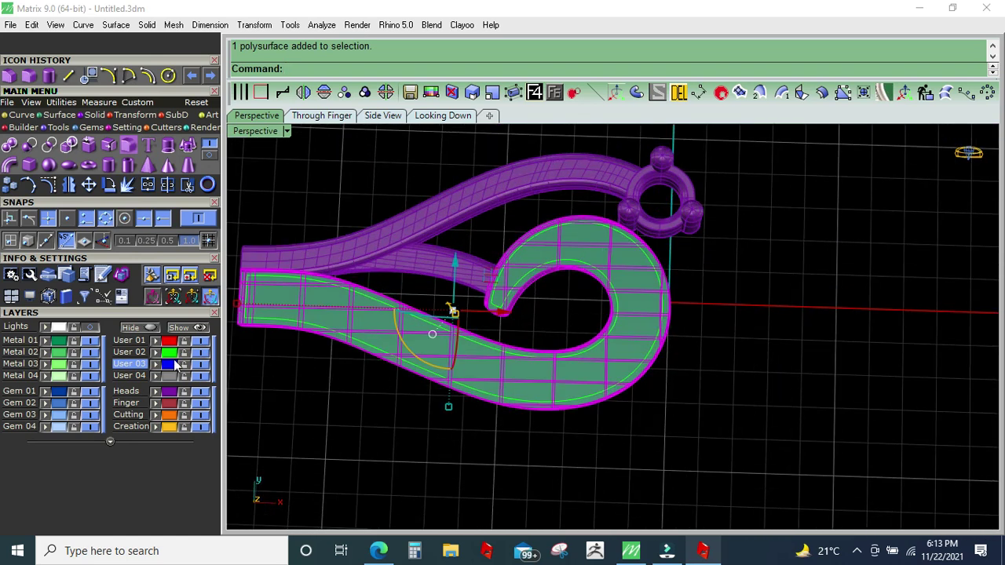
# Step: Hide the Metal 01 layer and draw a short line across the hook tip from curve end to intersection
pyautogui.click(91, 343)
pyautogui.scroll(3, 481, 340)
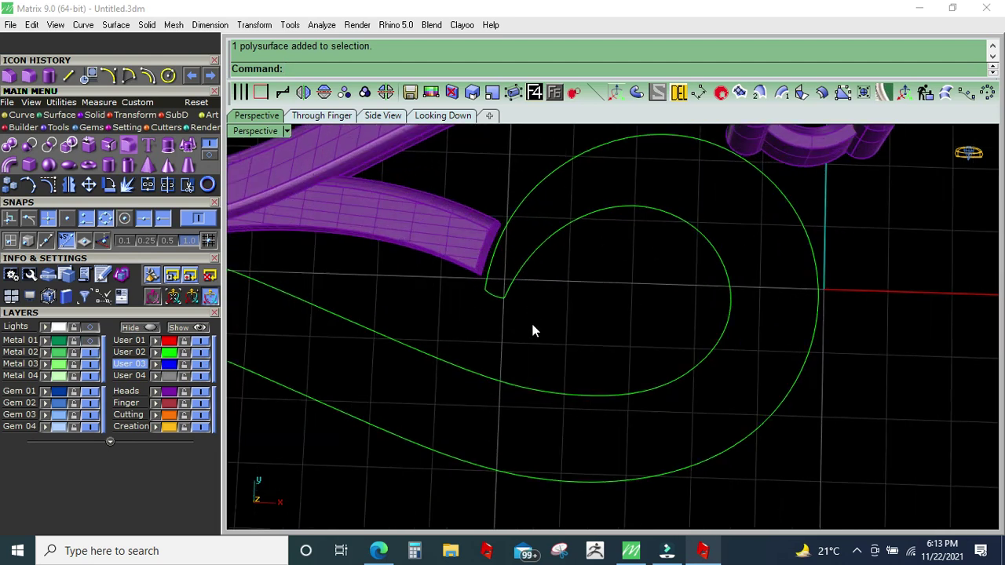
pyautogui.click(127, 184)
pyautogui.scroll(3, 507, 255)
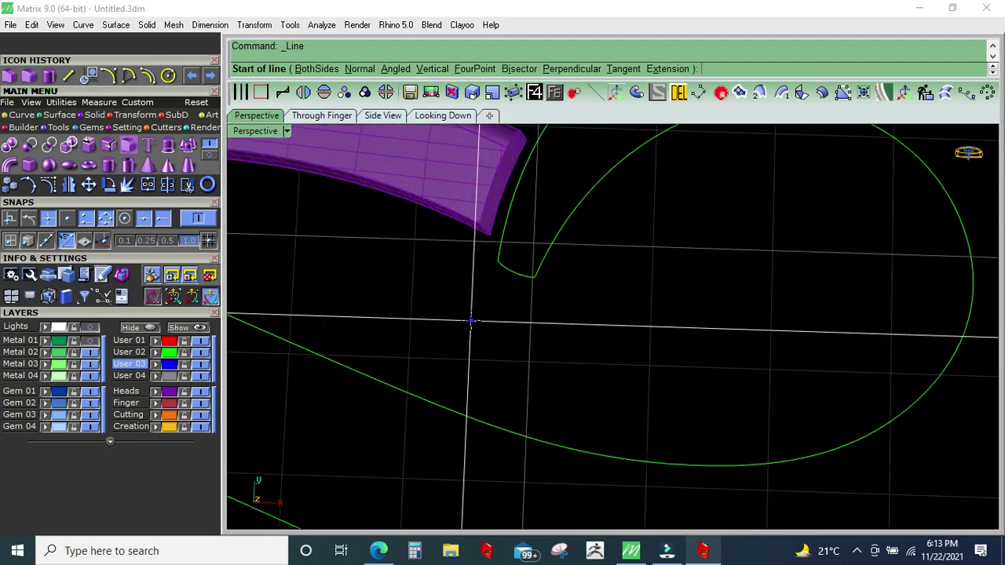
pyautogui.scroll(1, 507, 253)
pyautogui.click(499, 260)
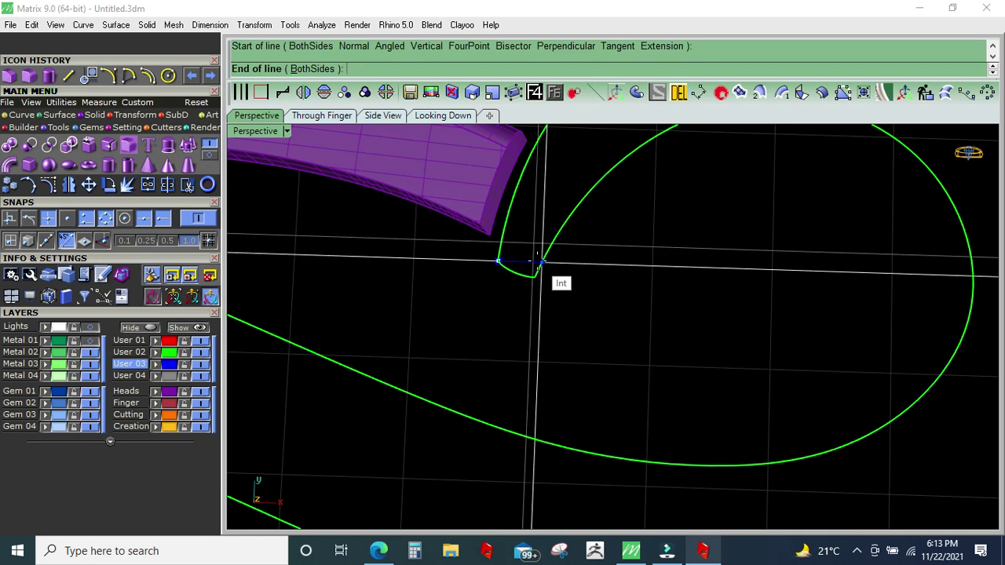
pyautogui.click(540, 262)
# Step: Split the hook's outline curve with the new line and select one of the resulting pieces
pyautogui.click(538, 269)
pyautogui.scroll(-2, 538, 269)
pyautogui.scroll(1, 536, 267)
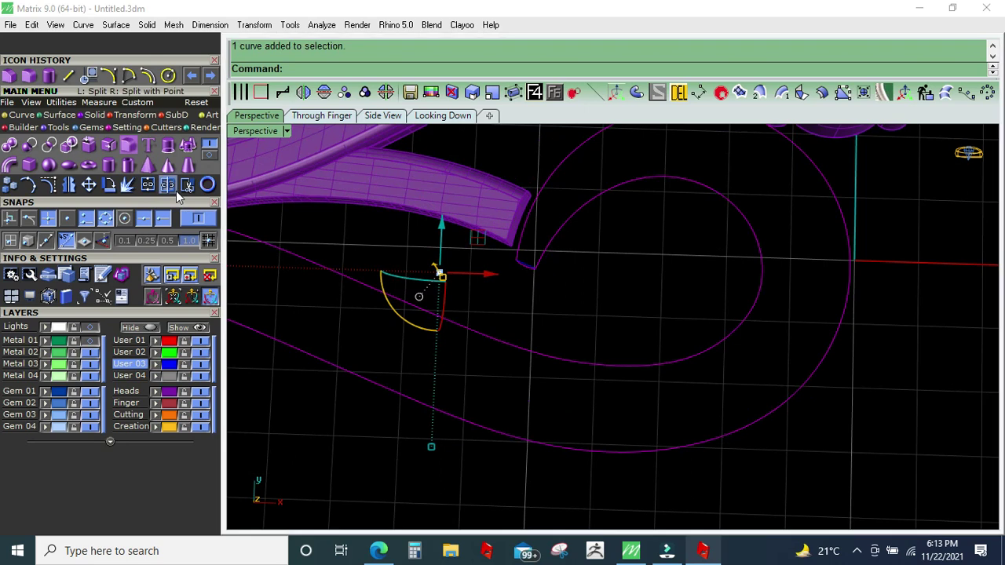
pyautogui.click(187, 185)
pyautogui.press('Return')
pyautogui.click(531, 265)
pyautogui.moveTo(548, 218); pyautogui.dragTo(482, 272, button='right')
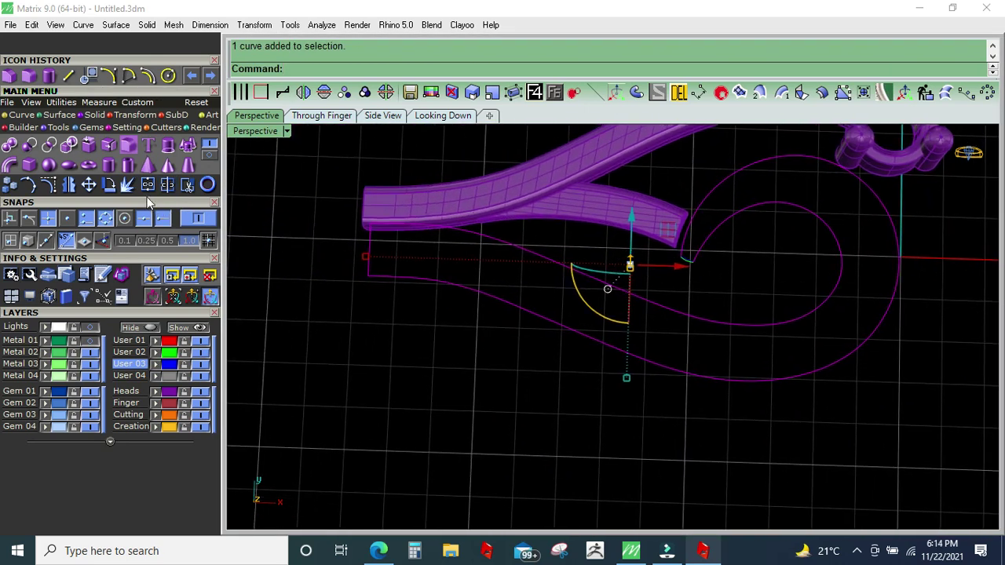
pyautogui.click(324, 91)
# Step: Split the outline curve at a point at its left end
pyautogui.click(351, 69)
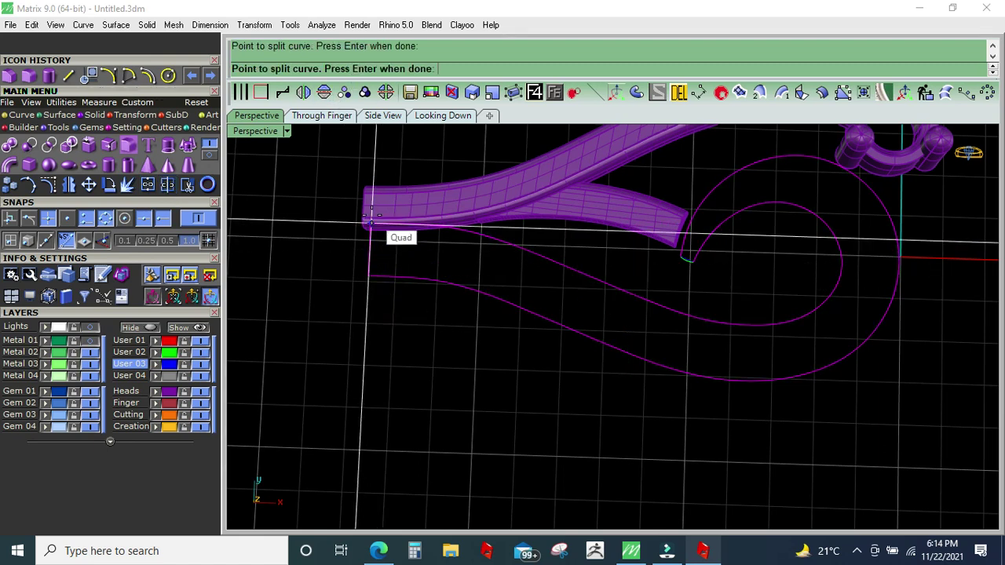
pyautogui.scroll(2, 372, 213)
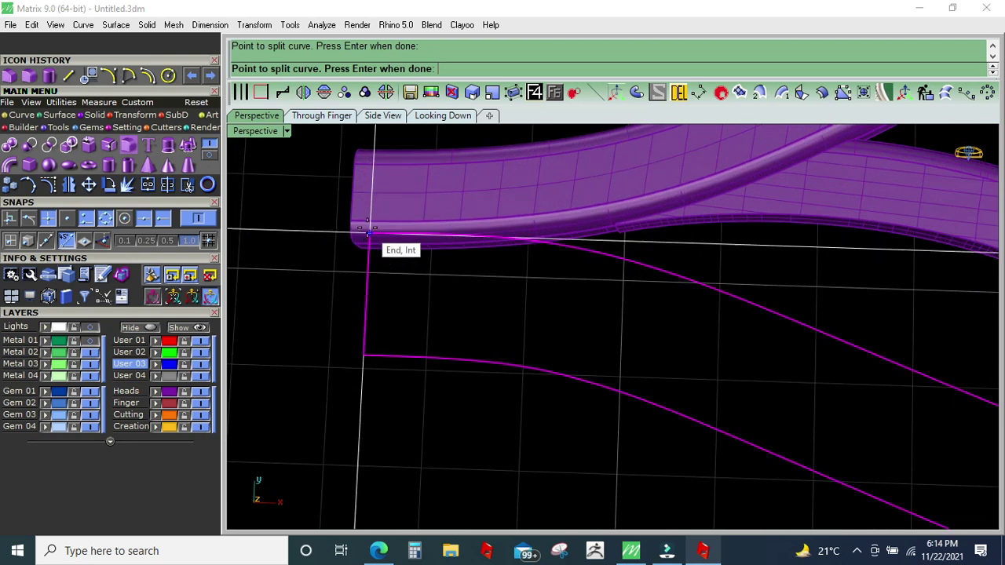
pyautogui.click(369, 230)
pyautogui.press('Return')
# Step: Try a mean curve and a rebuild on the two outline curves, then cancel and undo them
pyautogui.scroll(-3, 385, 245)
pyautogui.moveTo(604, 415); pyautogui.dragTo(559, 306)
pyautogui.click(239, 93)
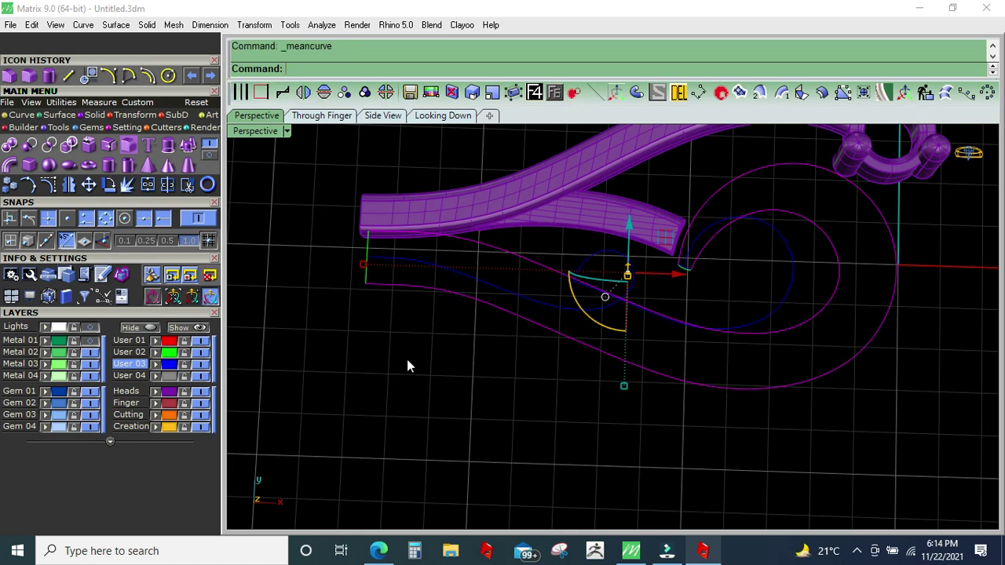
pyautogui.click(925, 92)
pyautogui.press('Return')
pyautogui.click(240, 93)
pyautogui.hotkey('ctrl', 'z')
# Step: Turn the Metal 01 layer back on and select the green hook solid
pyautogui.moveTo(569, 401)
pyautogui.mouseDown(button='right')
pyautogui.moveTo(605, 407)
pyautogui.moveTo(619, 387)
pyautogui.mouseUp(button='right')
pyautogui.click(90, 343)
pyautogui.moveTo(709, 247)
pyautogui.mouseDown(button='right')
pyautogui.moveTo(658, 278)
pyautogui.moveTo(682, 251)
pyautogui.moveTo(672, 251)
pyautogui.mouseUp(button='right')
pyautogui.click(673, 251)
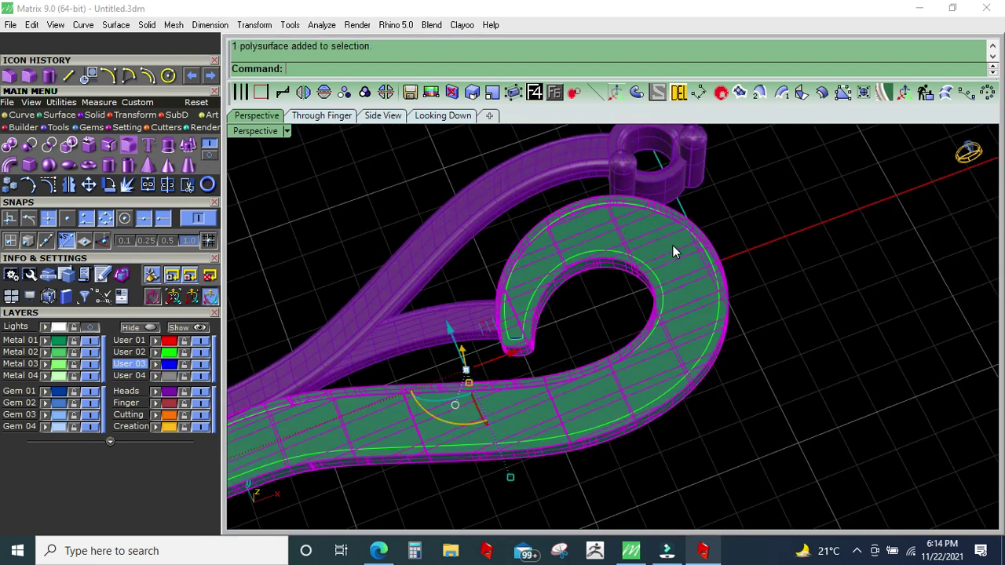
# Step: Start Gem on Surface and place the first round gem on the green hook
pyautogui.click(560, 91)
pyautogui.click(593, 131)
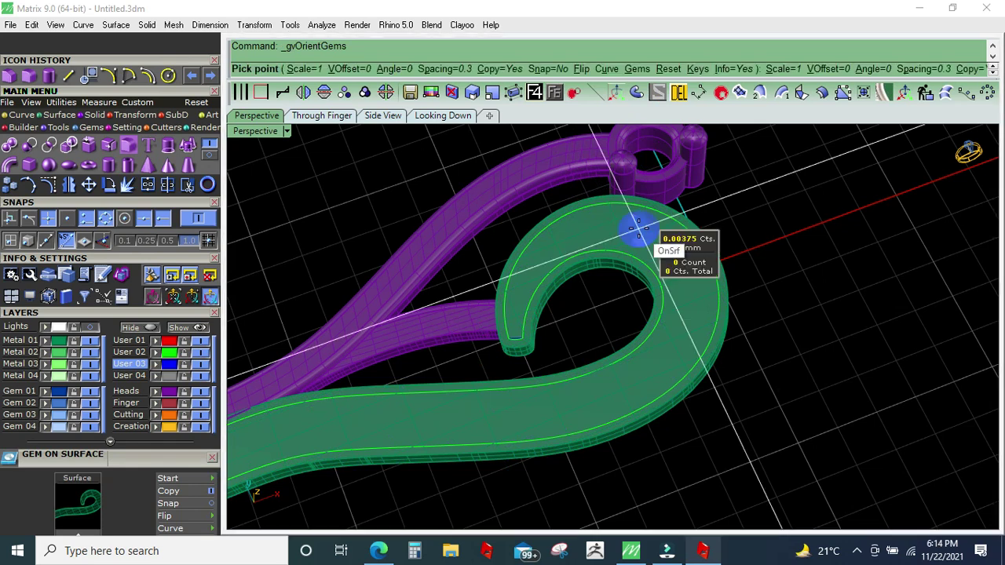
pyautogui.scroll(2, 597, 251)
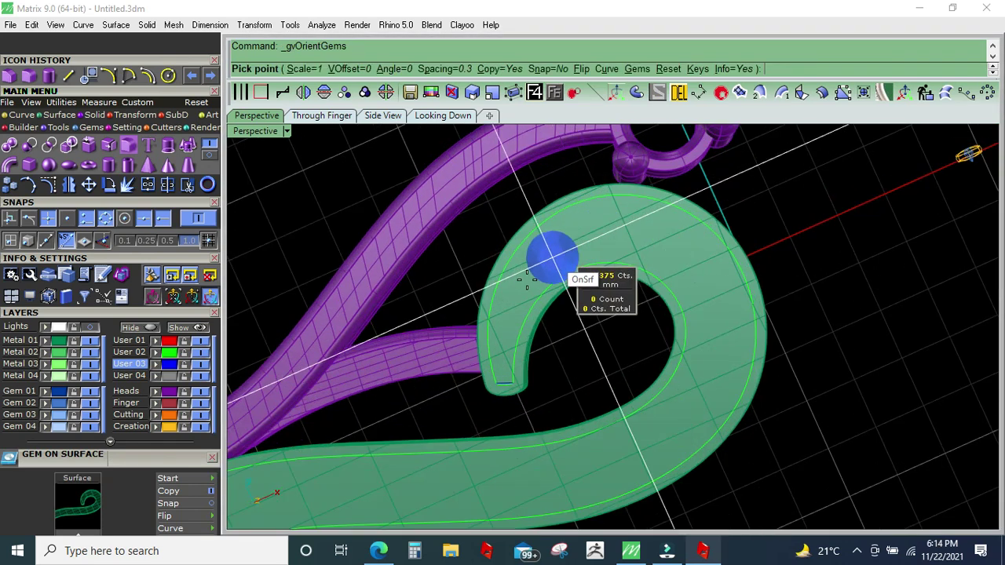
pyautogui.scroll(2, 574, 244)
pyautogui.scroll(1, 567, 229)
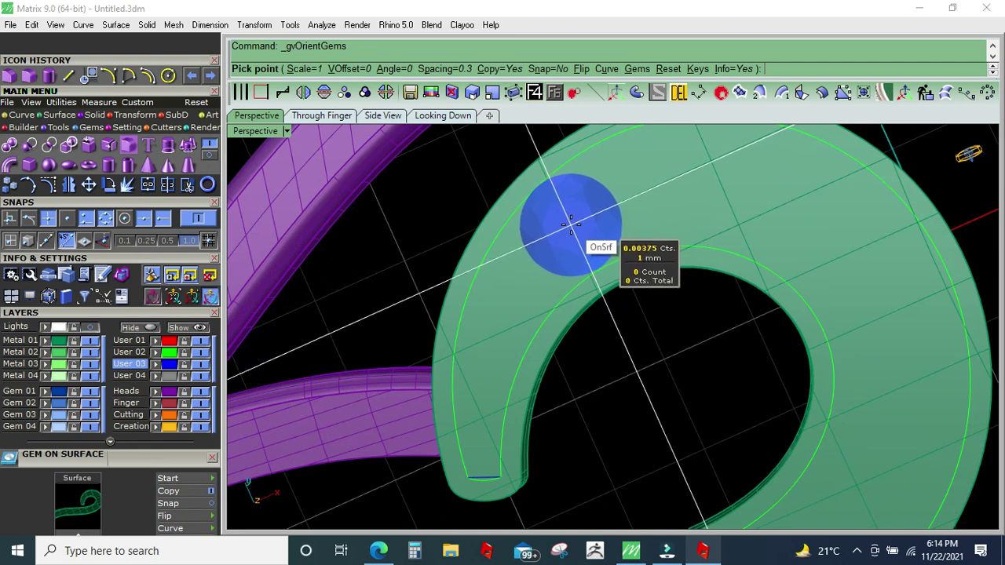
pyautogui.click(569, 228)
pyautogui.scroll(-3, 463, 393)
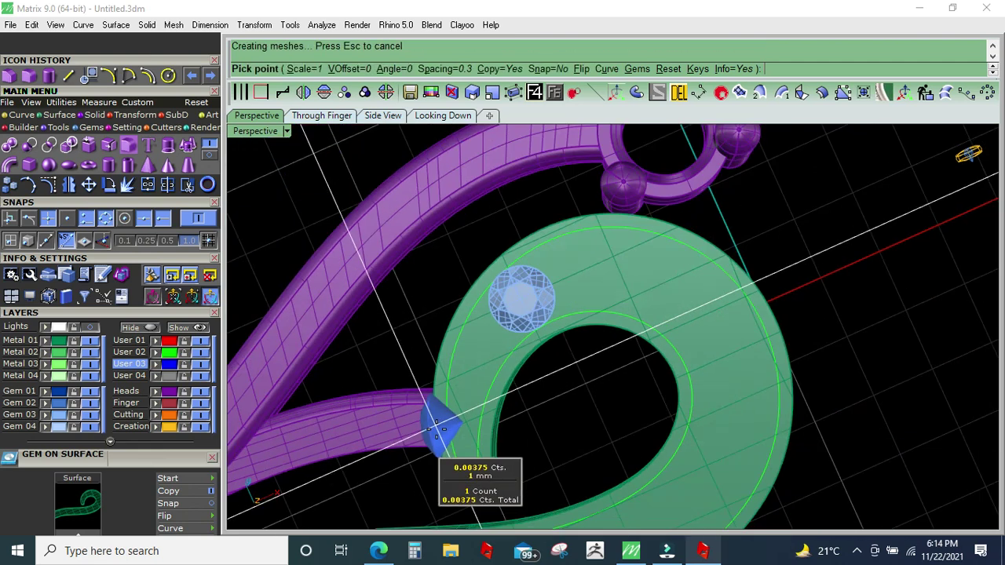
pyautogui.scroll(3, 601, 271)
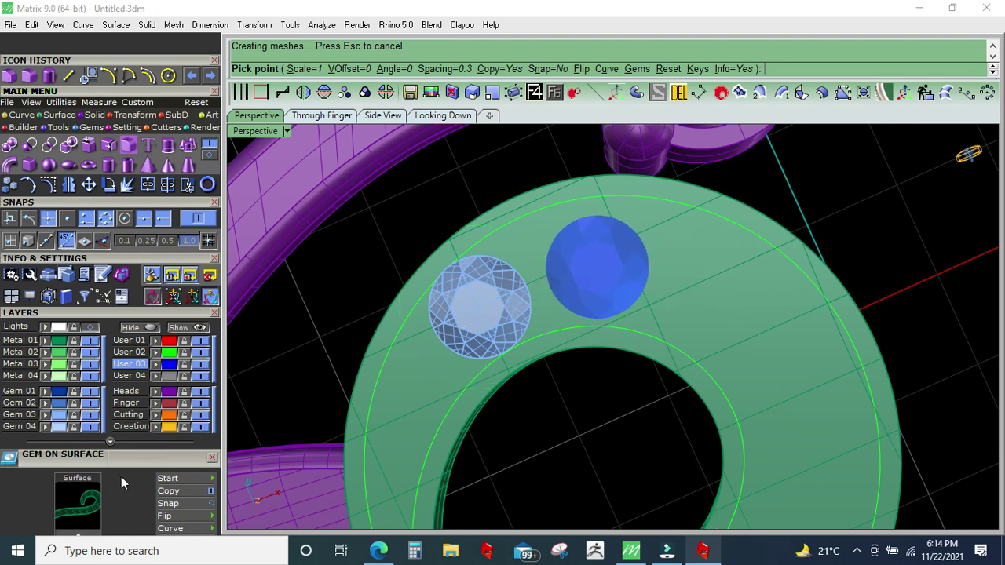
pyautogui.scroll(-5, 146, 451)
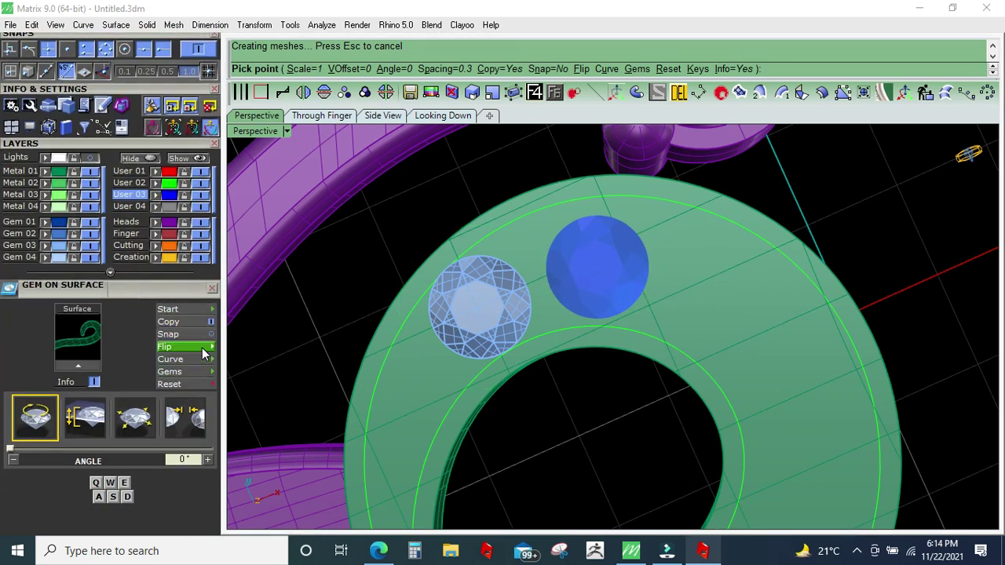
# Step: Flip the gem orientation, snap new gems to neighbours, and set spacing to 0.15 mm
pyautogui.click(203, 346)
pyautogui.click(203, 333)
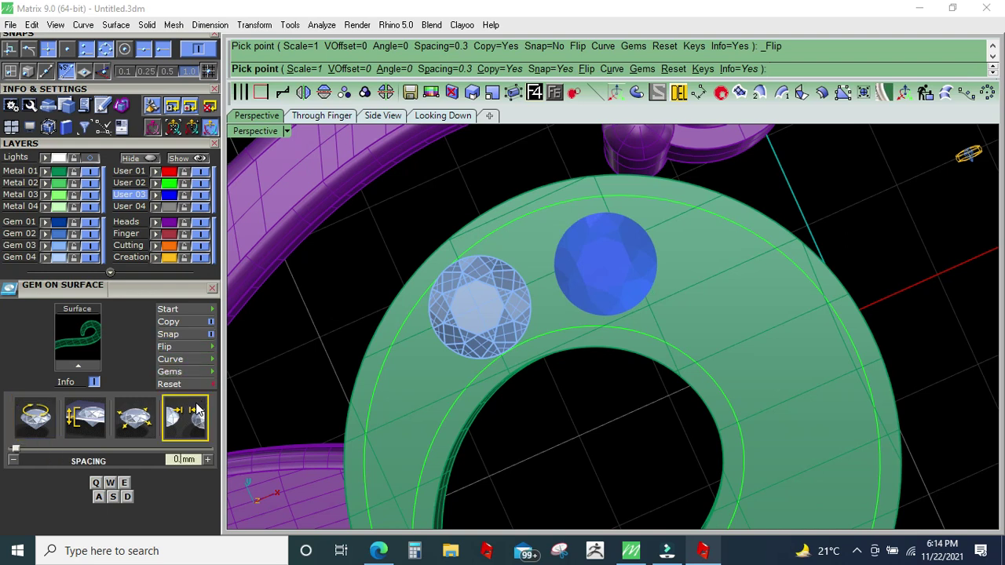
pyautogui.write('0.15')
pyautogui.press('Return')
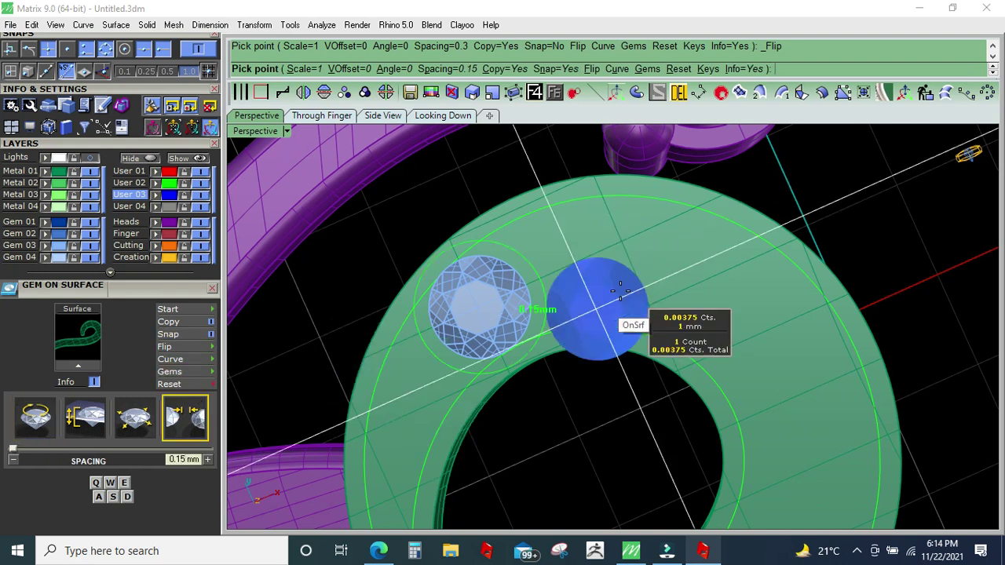
# Step: Place a second gem at 120% and a third 1.3 mm gem along the band
pyautogui.press('w')
pyautogui.press('w')
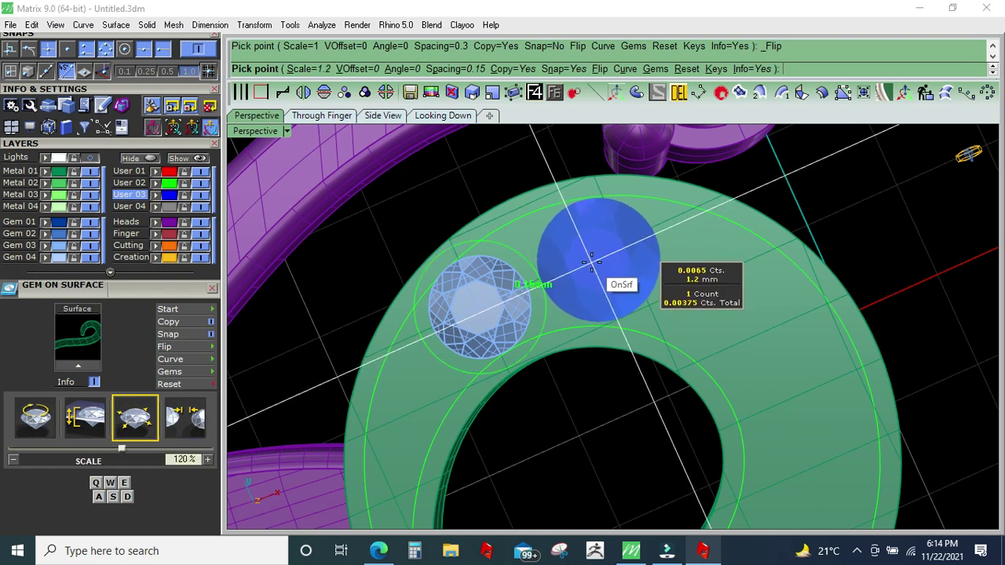
pyautogui.click(592, 266)
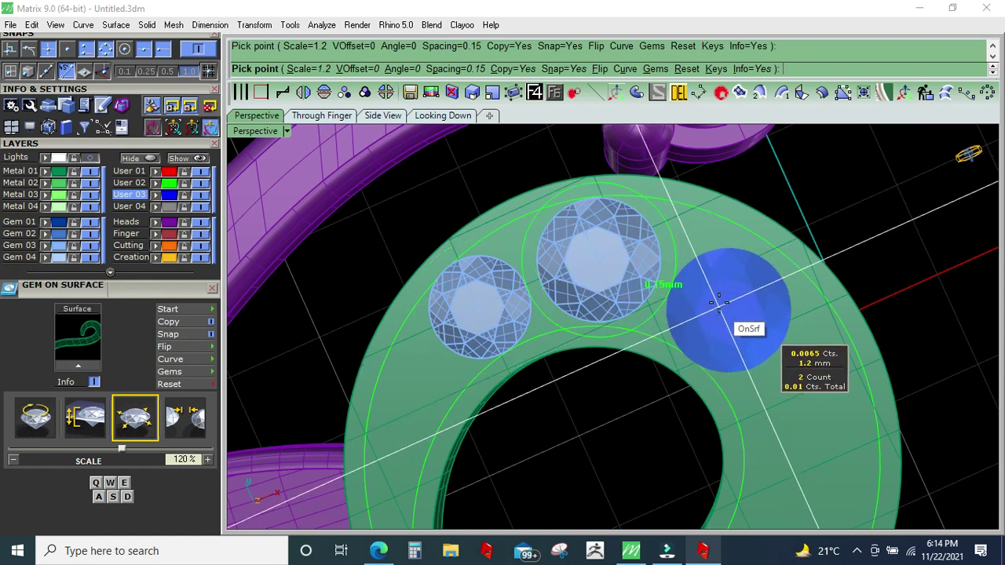
pyautogui.press('w')
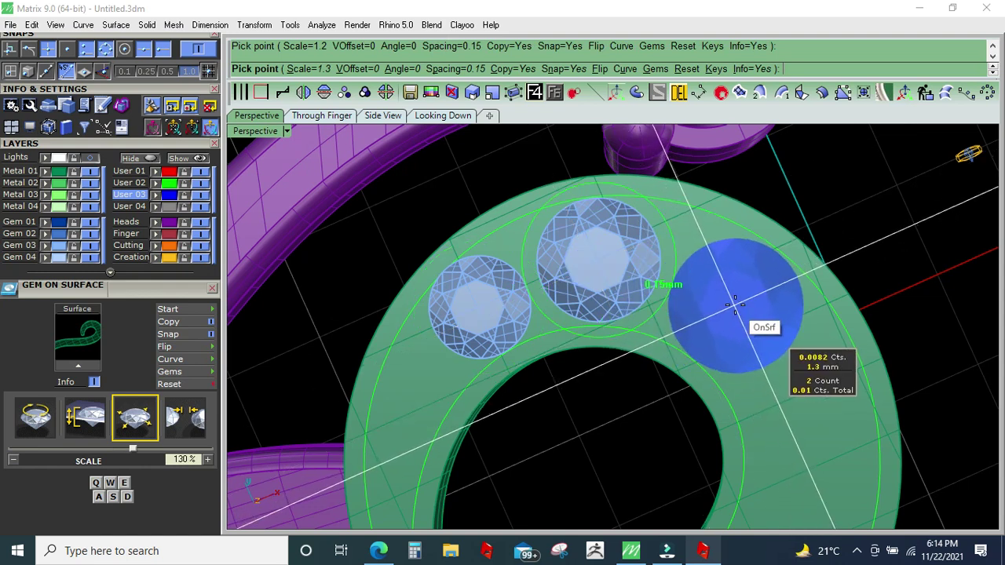
pyautogui.click(738, 305)
pyautogui.scroll(-2, 754, 322)
# Step: Place the fourth, fifth and sixth 1.3 mm gems along the swirl band
pyautogui.moveTo(763, 325); pyautogui.dragTo(828, 453, button='right')
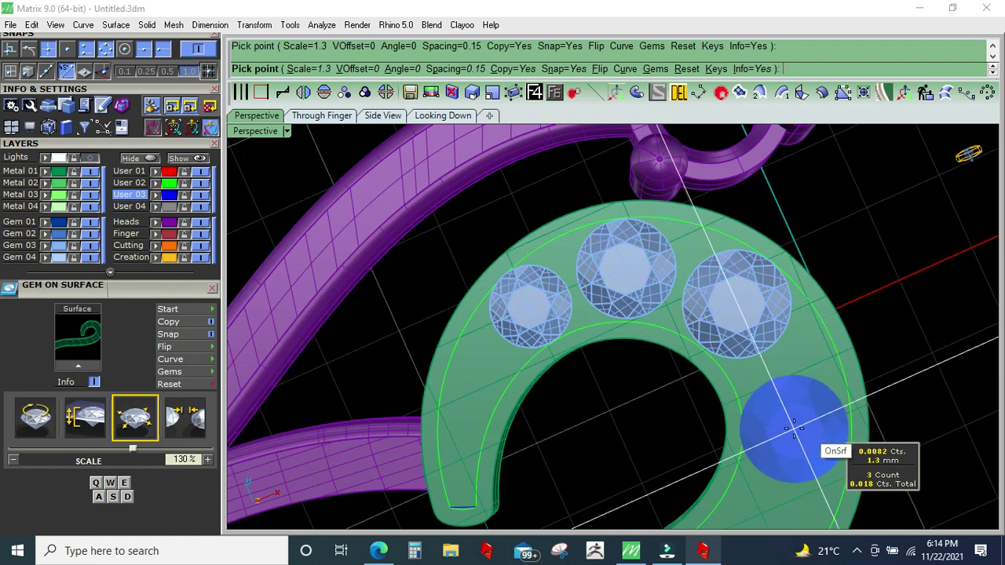
pyautogui.scroll(2, 825, 452)
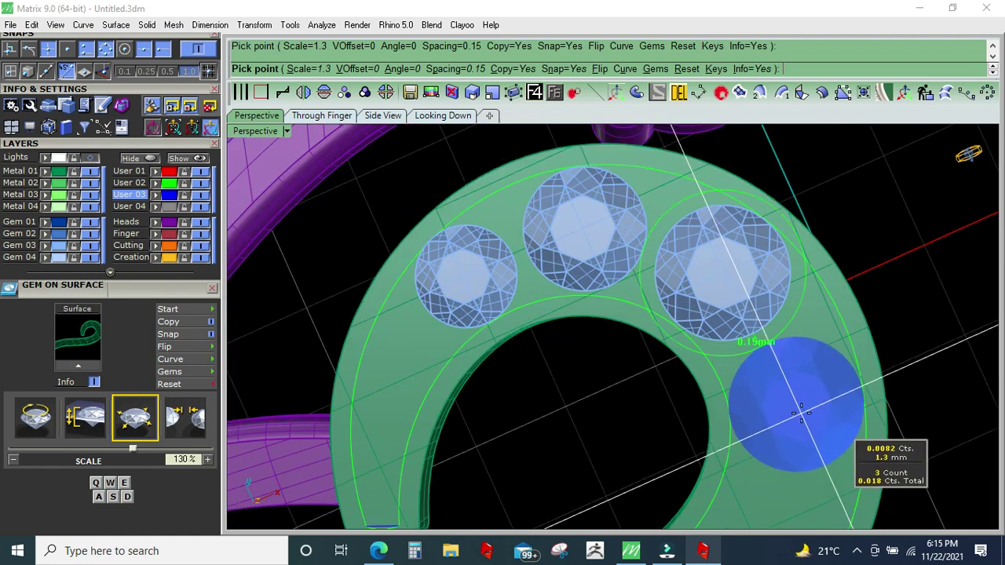
pyautogui.click(800, 416)
pyautogui.scroll(-2, 799, 418)
pyautogui.scroll(-1, 801, 420)
pyautogui.moveTo(801, 422); pyautogui.dragTo(808, 438, button='right')
pyautogui.scroll(2, 813, 463)
pyautogui.scroll(2, 793, 471)
pyautogui.scroll(1, 786, 469)
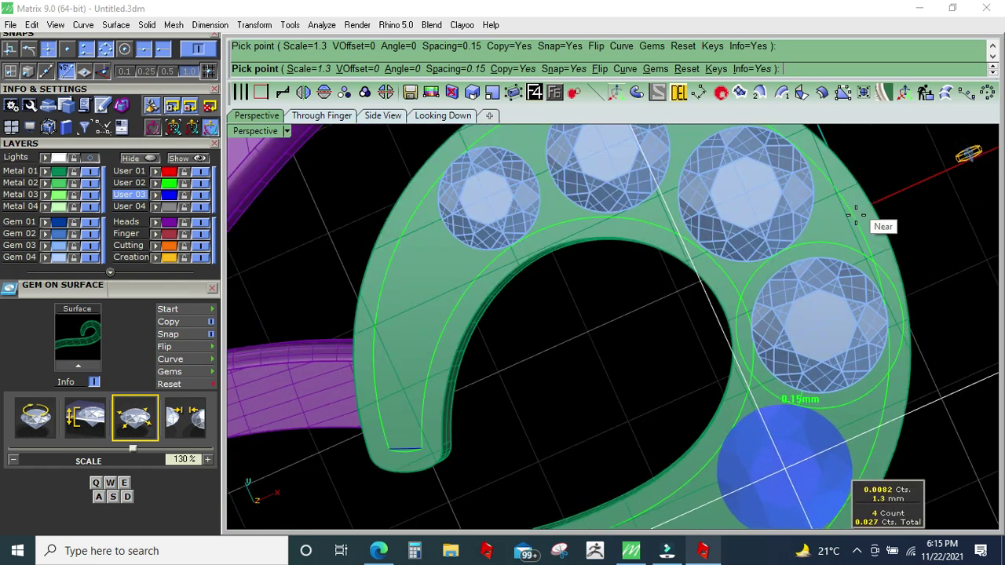
pyautogui.scroll(-3, 864, 225)
pyautogui.moveTo(853, 225); pyautogui.dragTo(886, 348, button='right')
pyautogui.scroll(2, 807, 296)
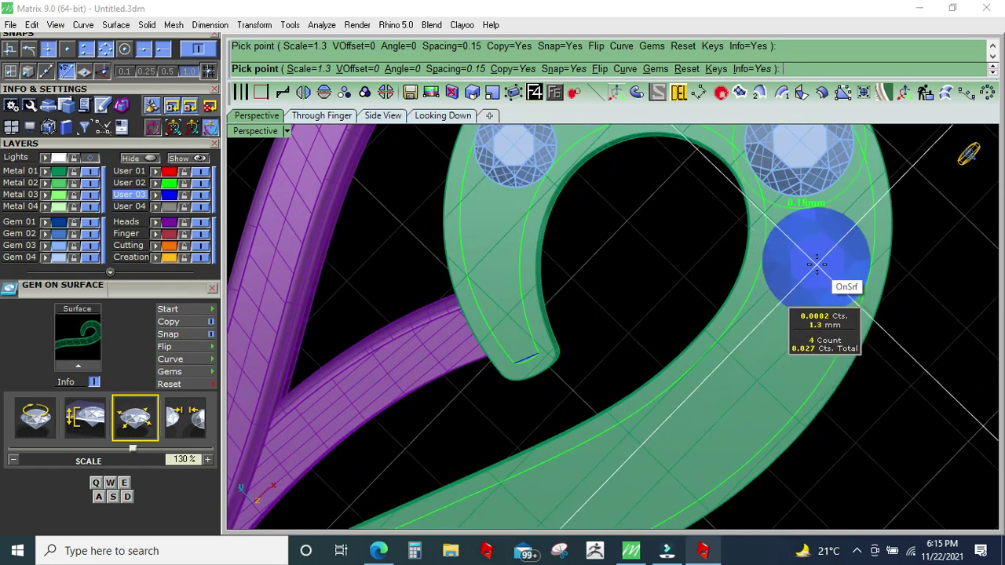
pyautogui.click(814, 261)
pyautogui.scroll(1, 744, 380)
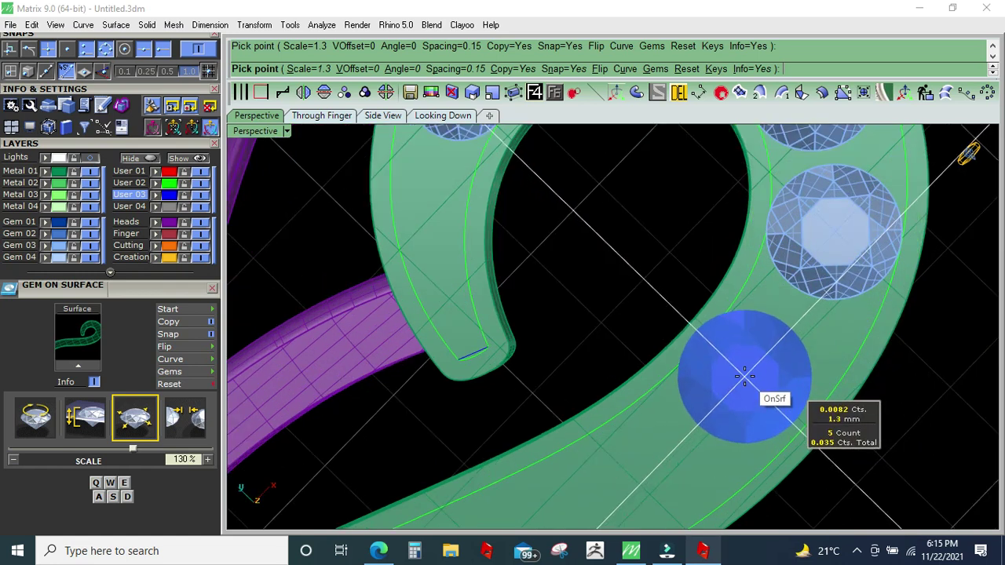
pyautogui.scroll(1, 744, 376)
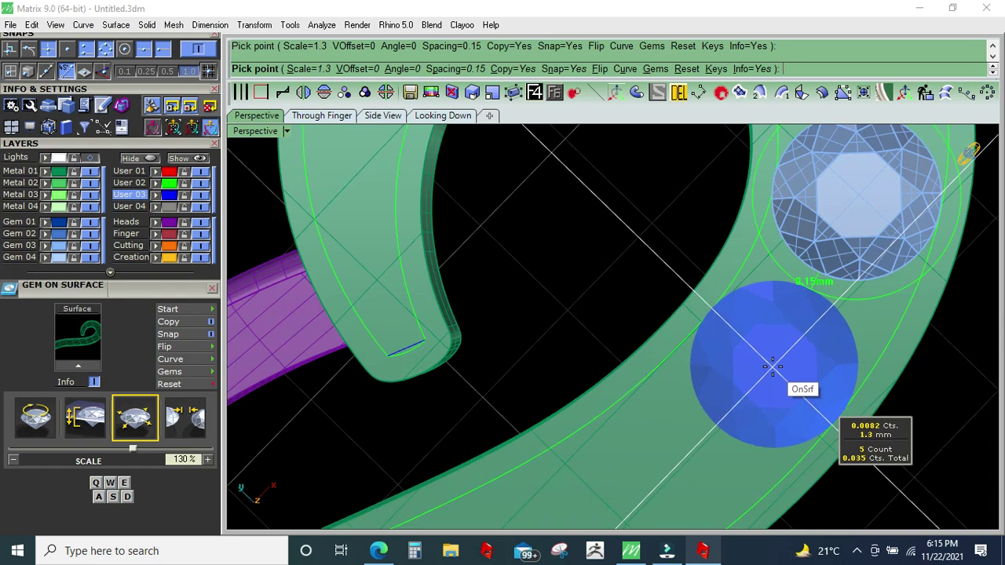
pyautogui.click(773, 366)
# Step: Place the seventh, eighth and ninth gems further along the band
pyautogui.scroll(-2, 773, 366)
pyautogui.scroll(2, 736, 409)
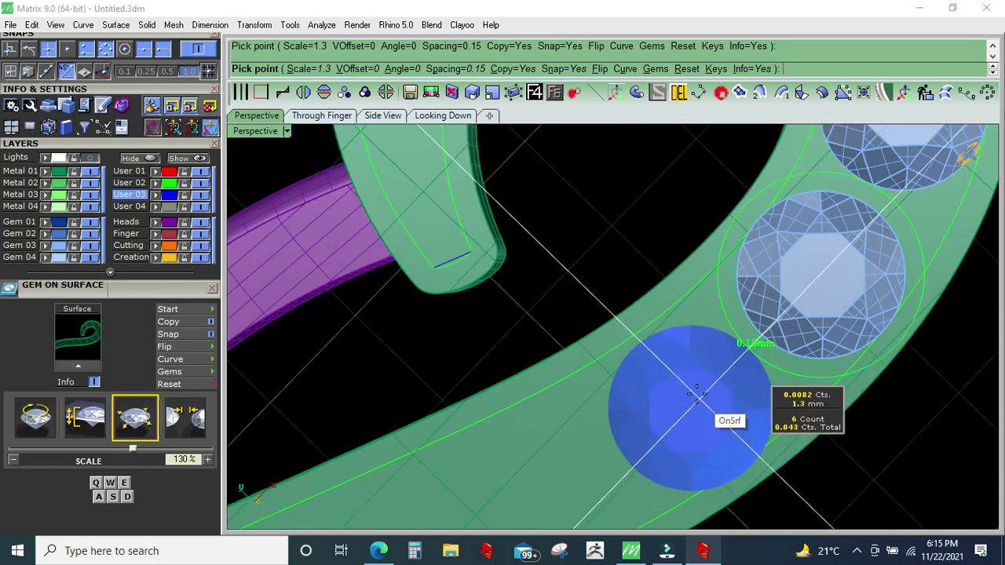
pyautogui.click(693, 393)
pyautogui.scroll(-2, 684, 377)
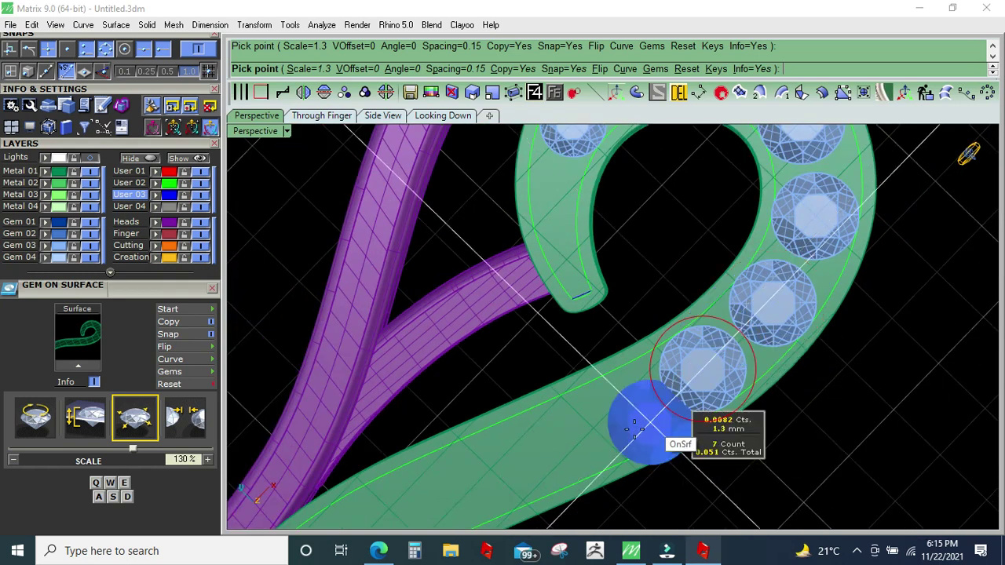
pyautogui.scroll(2, 643, 428)
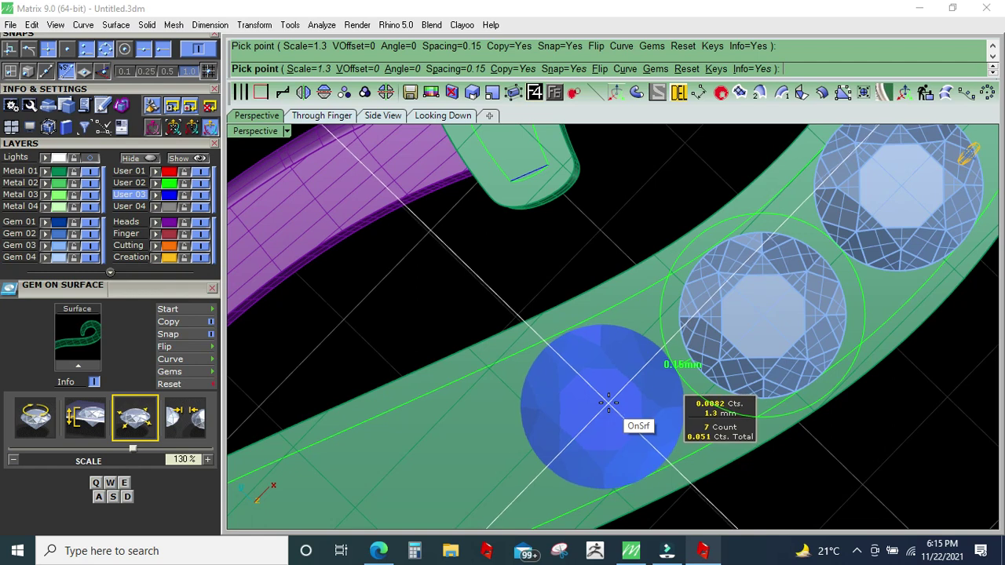
pyautogui.click(608, 403)
pyautogui.scroll(-2, 609, 403)
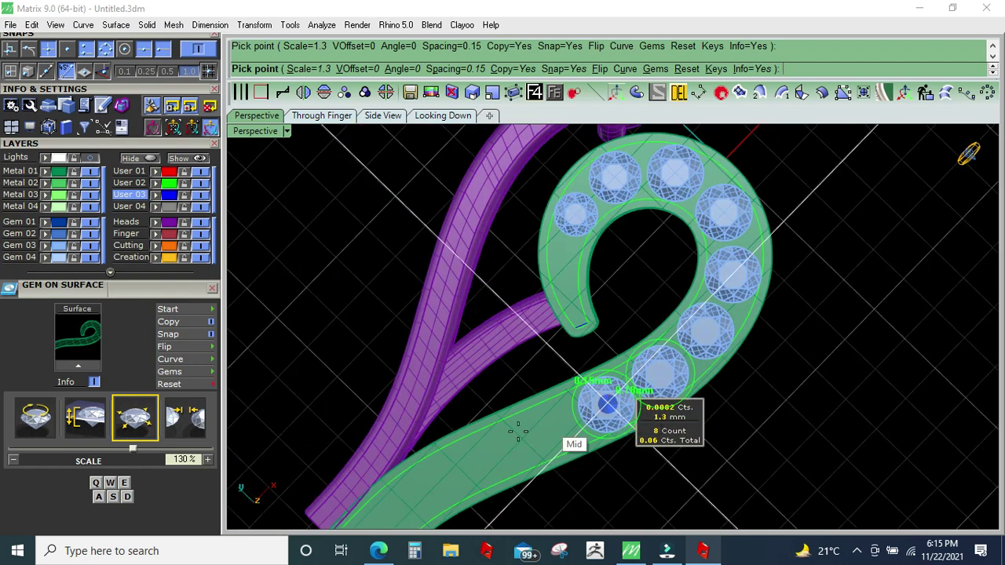
pyautogui.scroll(1, 518, 431)
pyautogui.scroll(1, 518, 432)
pyautogui.scroll(1, 581, 428)
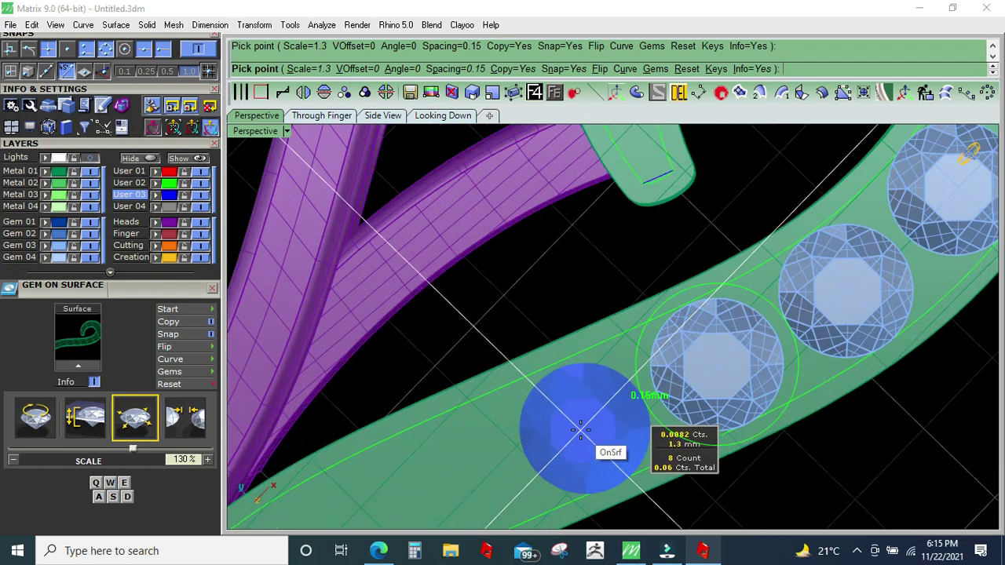
pyautogui.click(581, 428)
pyautogui.scroll(-2, 954, 275)
pyautogui.scroll(2, 730, 370)
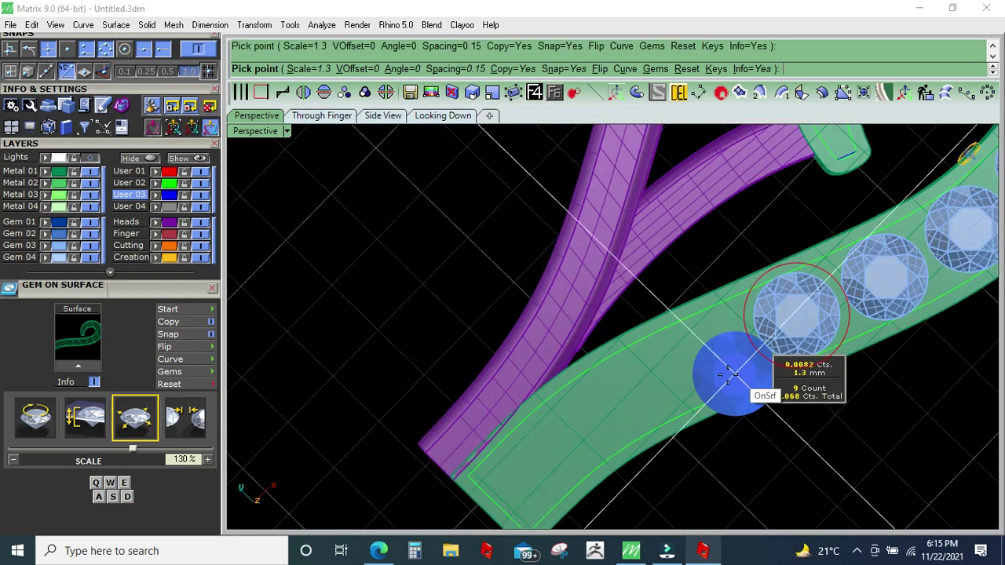
pyautogui.scroll(1, 718, 356)
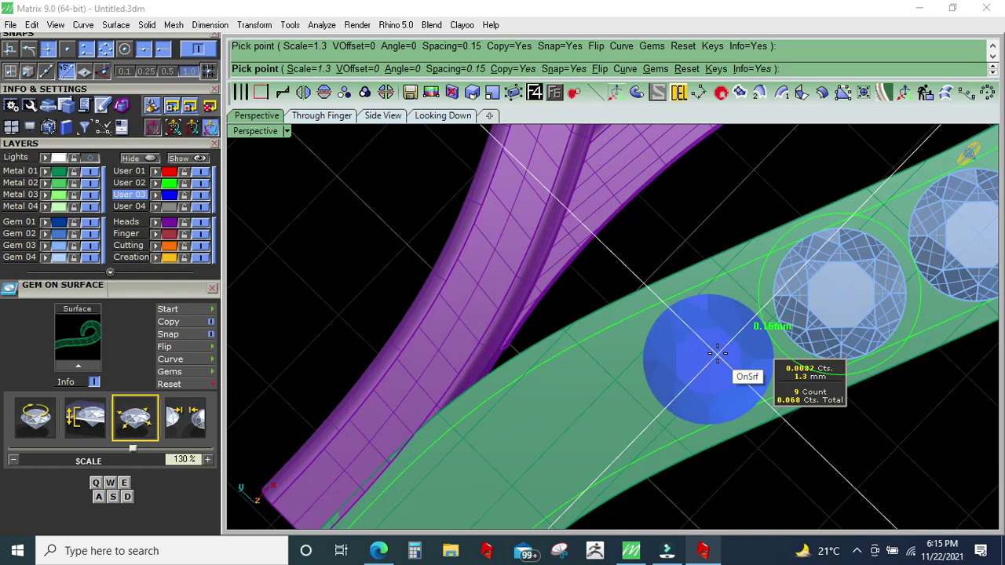
# Step: Place the tenth to twelfth gems toward the band's end and finish gem placement
pyautogui.click(713, 356)
pyautogui.scroll(-2, 710, 355)
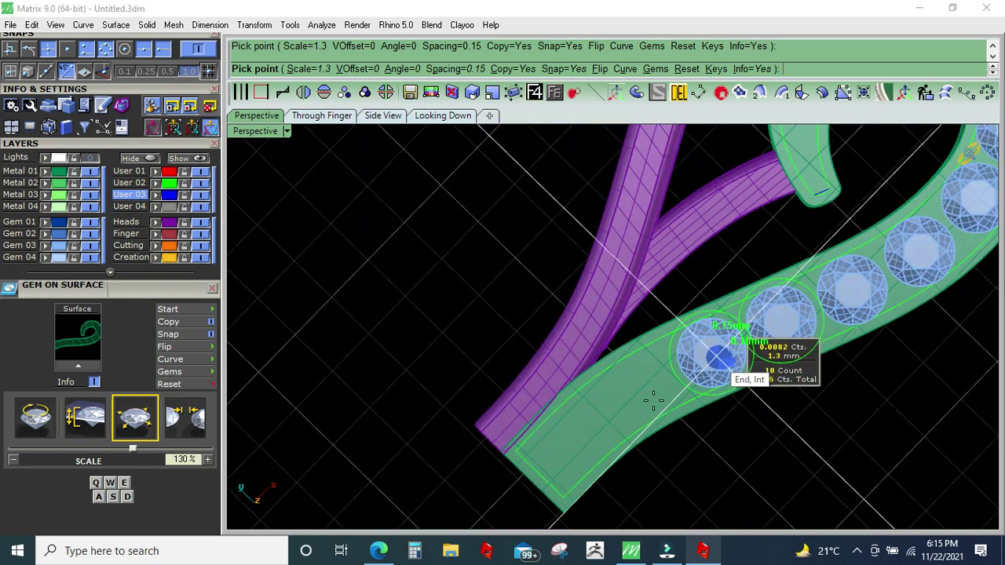
pyautogui.scroll(1, 652, 401)
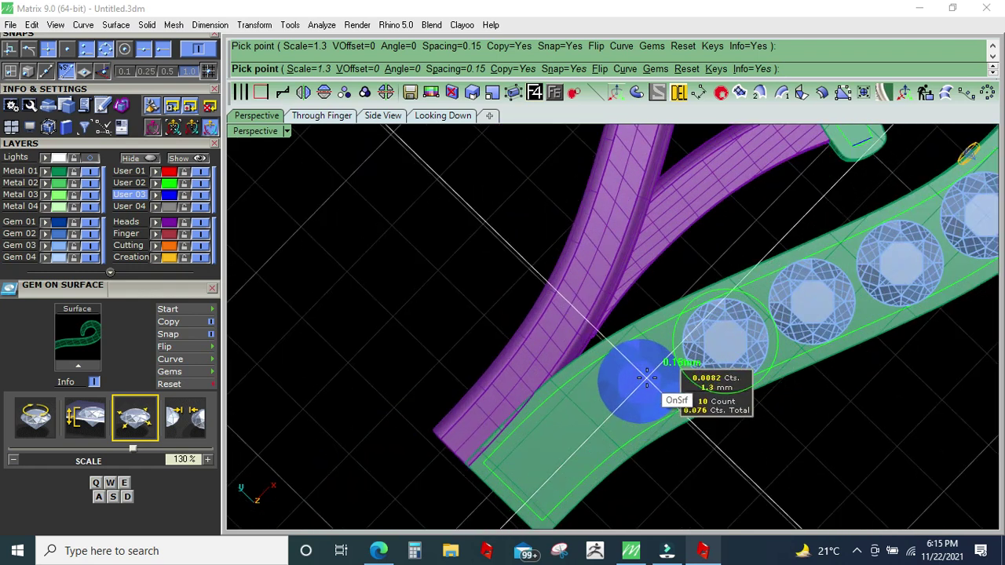
pyautogui.click(640, 381)
pyautogui.scroll(1, 565, 449)
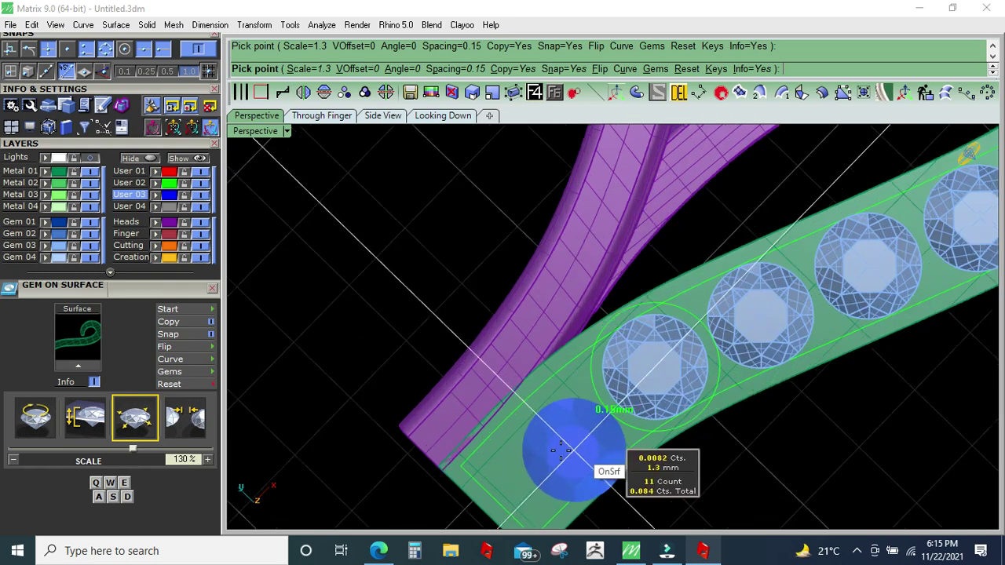
pyautogui.click(559, 444)
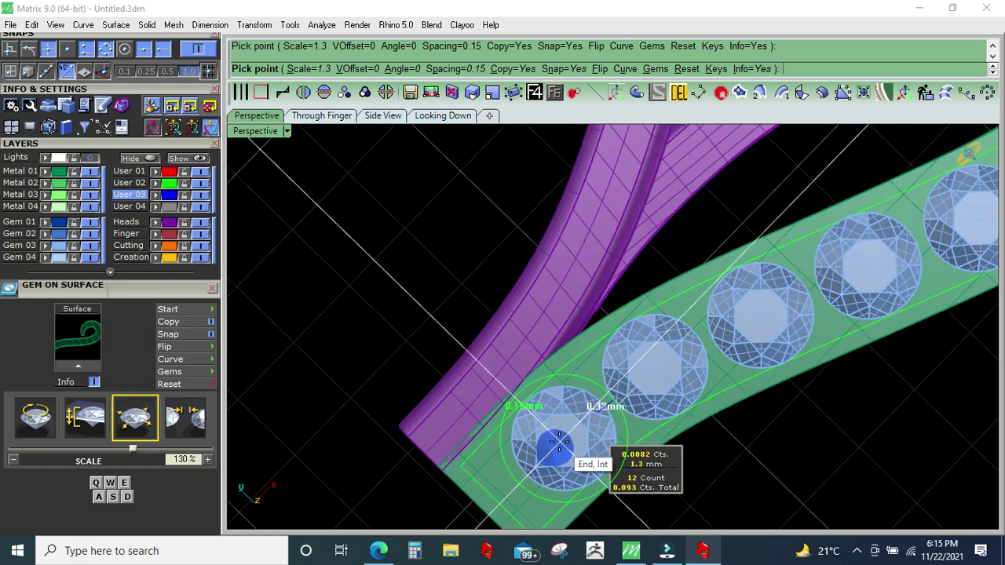
pyautogui.rightClick(554, 440)
pyautogui.scroll(-2, 565, 427)
pyautogui.scroll(-2, 628, 416)
pyautogui.moveTo(681, 409); pyautogui.dragTo(608, 428, button='right')
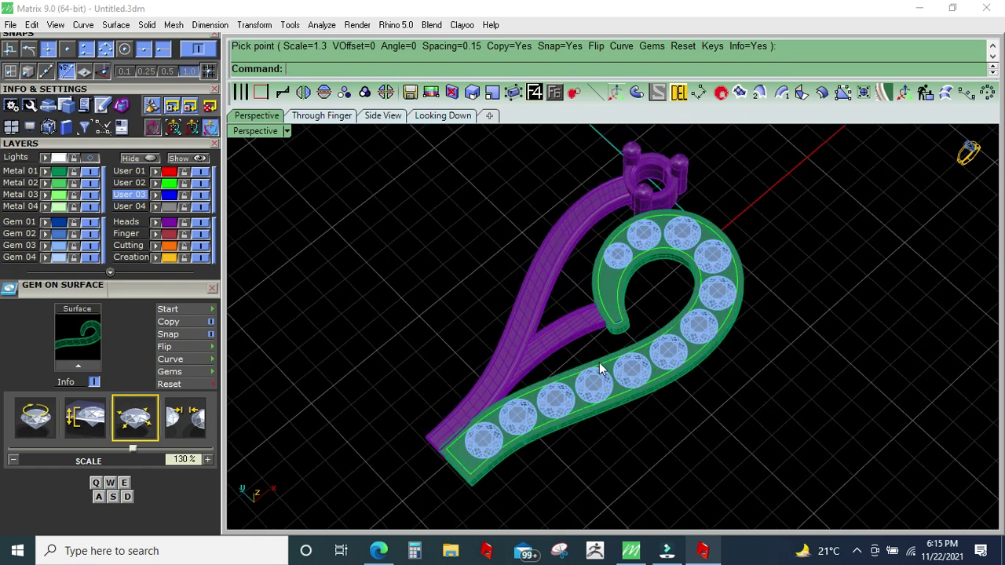
# Step: Group the twelve gems and add shared prongs: 0.6 mm diameter, 0.7/0.6 mm heights, reduced taper
pyautogui.click(54, 256)
pyautogui.click(63, 256)
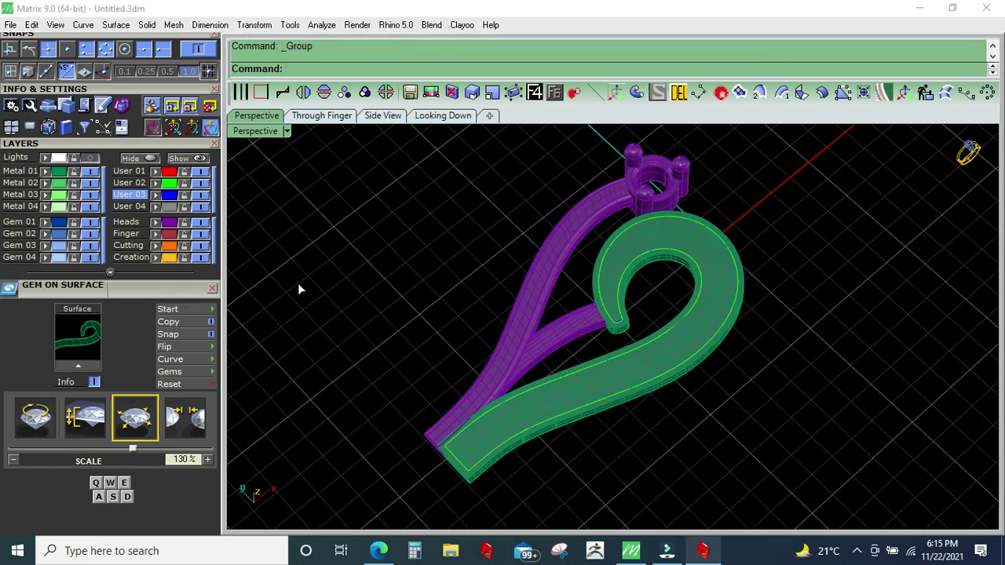
pyautogui.click(555, 94)
pyautogui.click(581, 150)
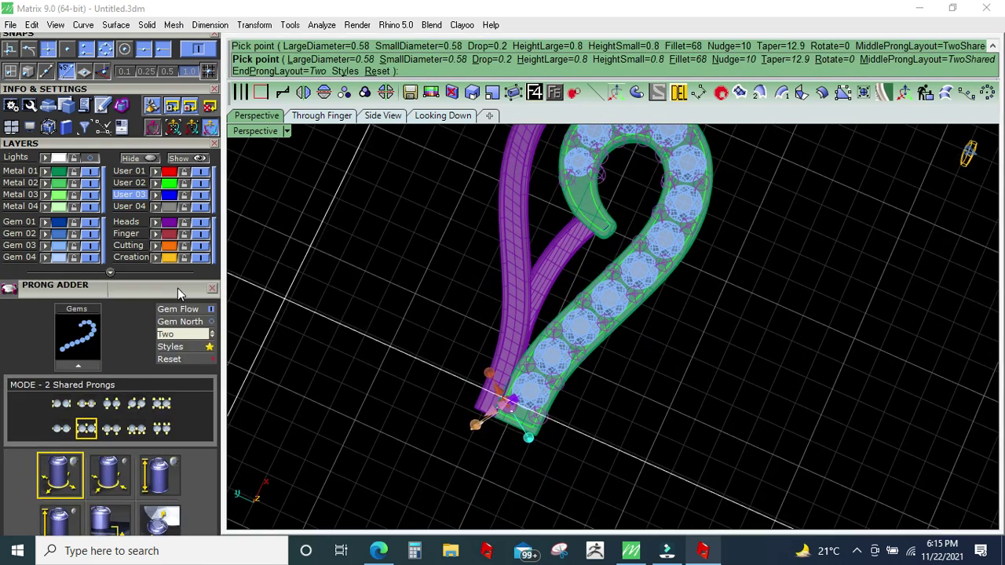
pyautogui.scroll(-5, 177, 289)
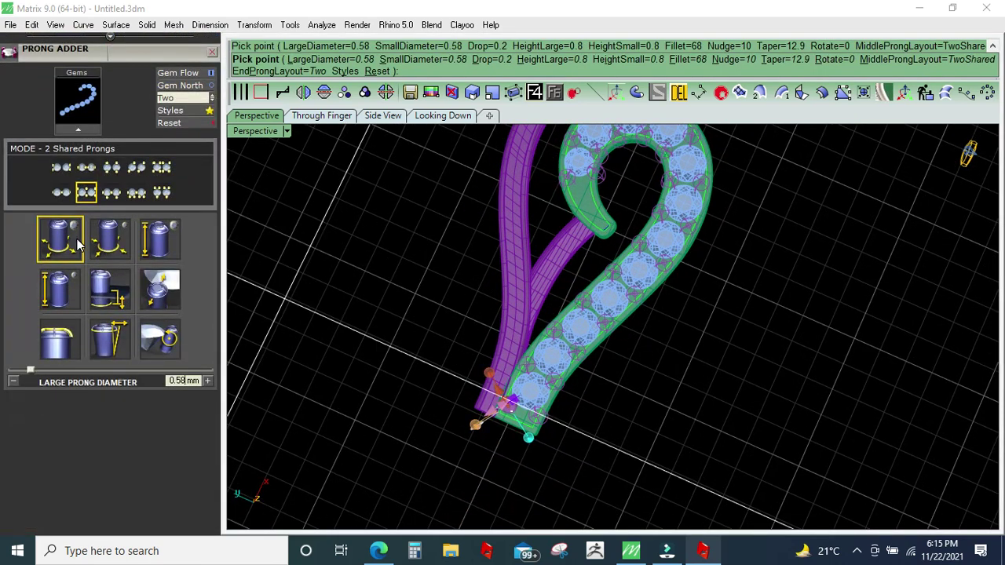
pyautogui.press('Return')
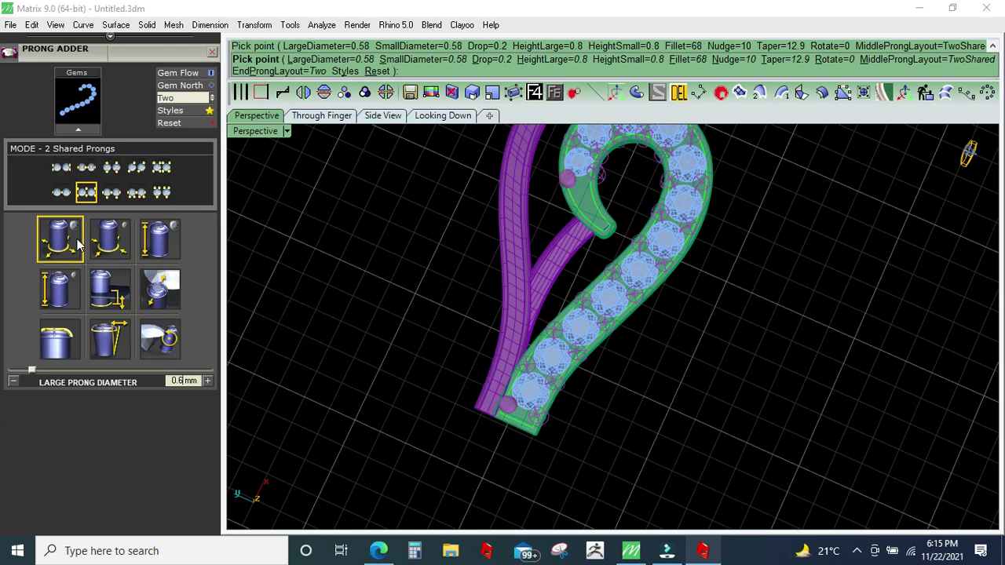
pyautogui.click(116, 339)
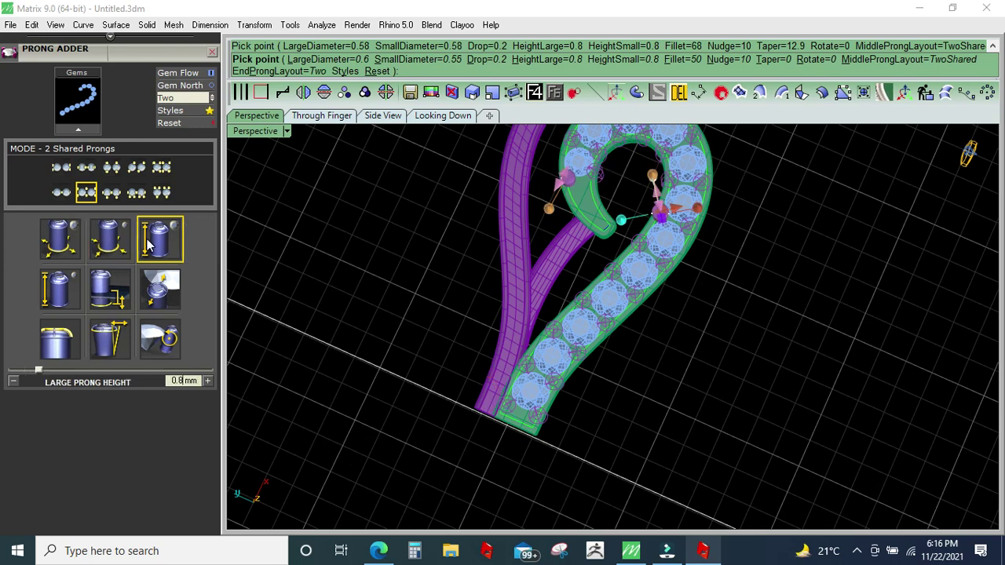
pyautogui.press('Return')
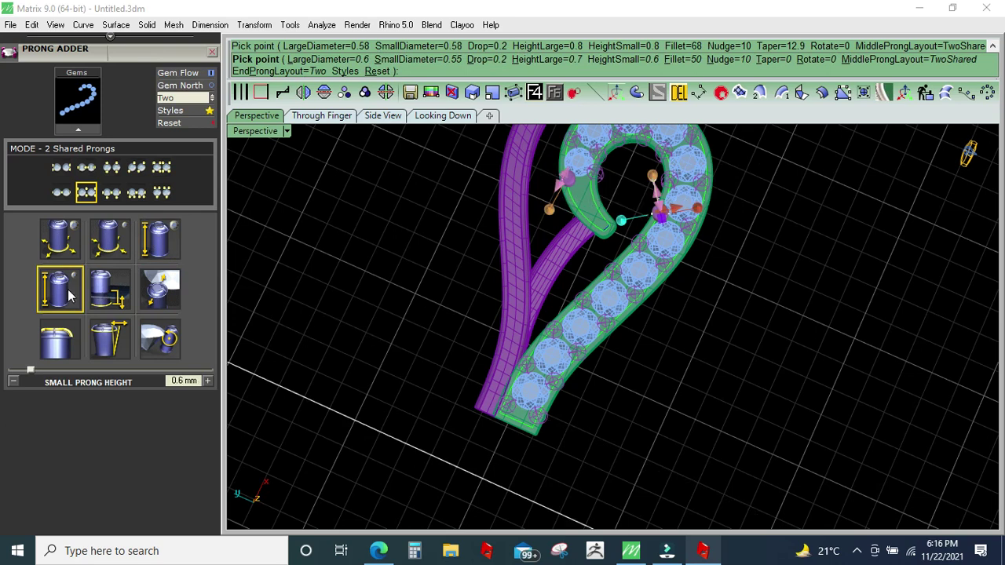
pyautogui.press('Return')
pyautogui.rightClick(402, 315)
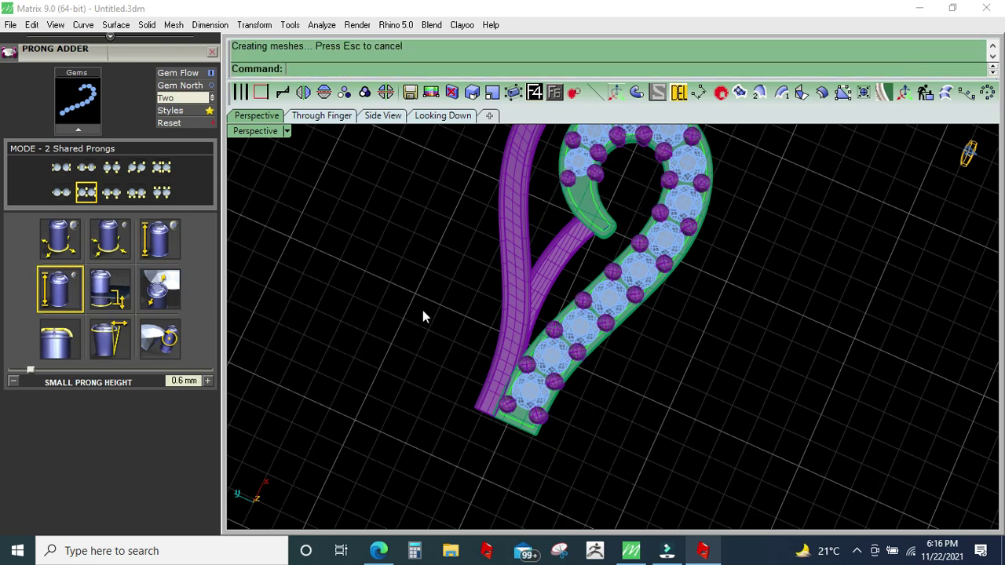
# Step: Rerun Prong Adder with a 20% nudge and build the solid prongs
pyautogui.moveTo(458, 411); pyautogui.dragTo(592, 359, button='right')
pyautogui.scroll(5, 557, 318)
pyautogui.rightClick(559, 319)
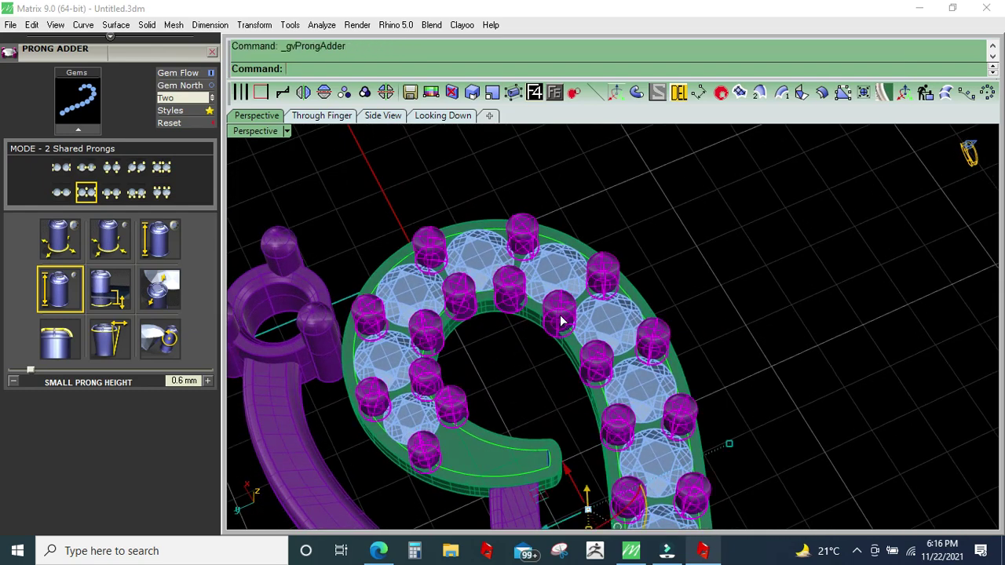
pyautogui.click(171, 298)
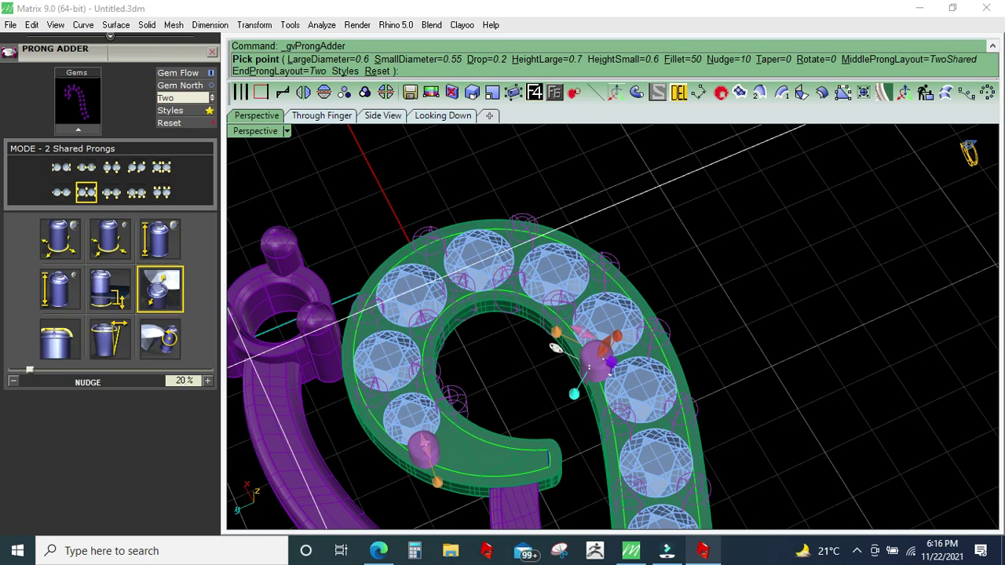
pyautogui.rightClick(559, 344)
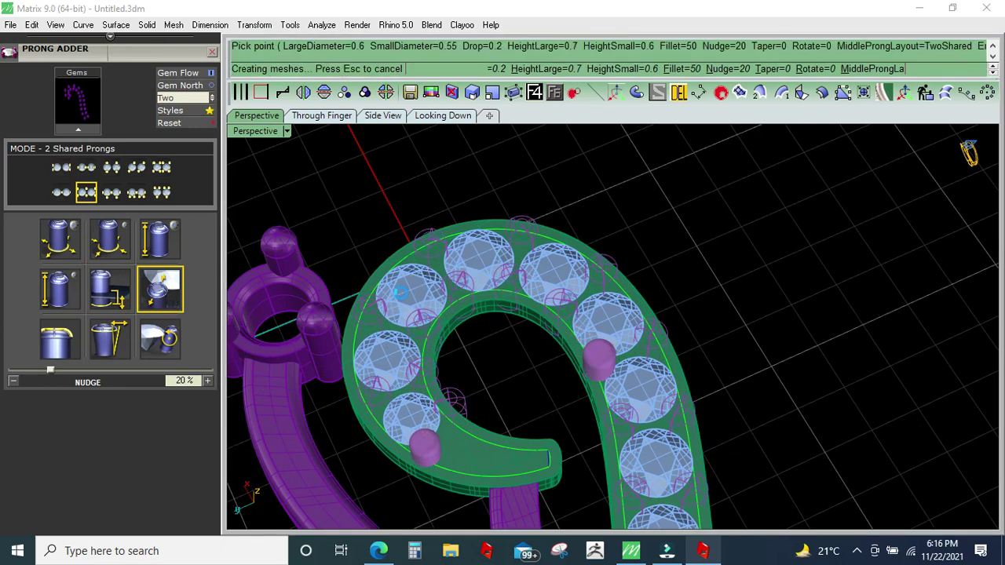
pyautogui.scroll(-3, 578, 346)
pyautogui.scroll(-2, 581, 347)
pyautogui.scroll(2, 581, 347)
pyautogui.scroll(2, 531, 353)
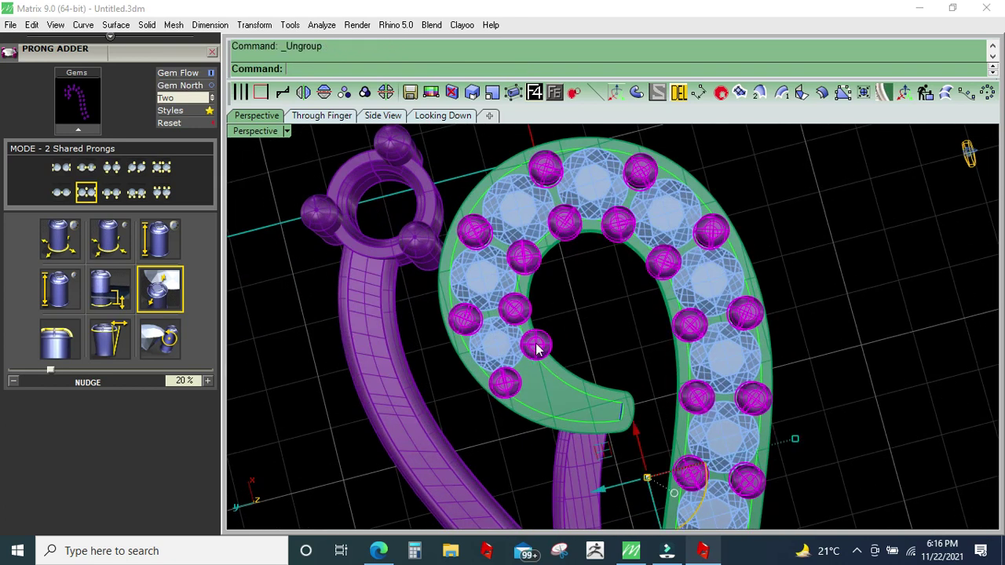
# Step: Reposition the prong near the swirl's tip so it sits between neighbouring gems
pyautogui.click(536, 349)
pyautogui.scroll(2, 538, 369)
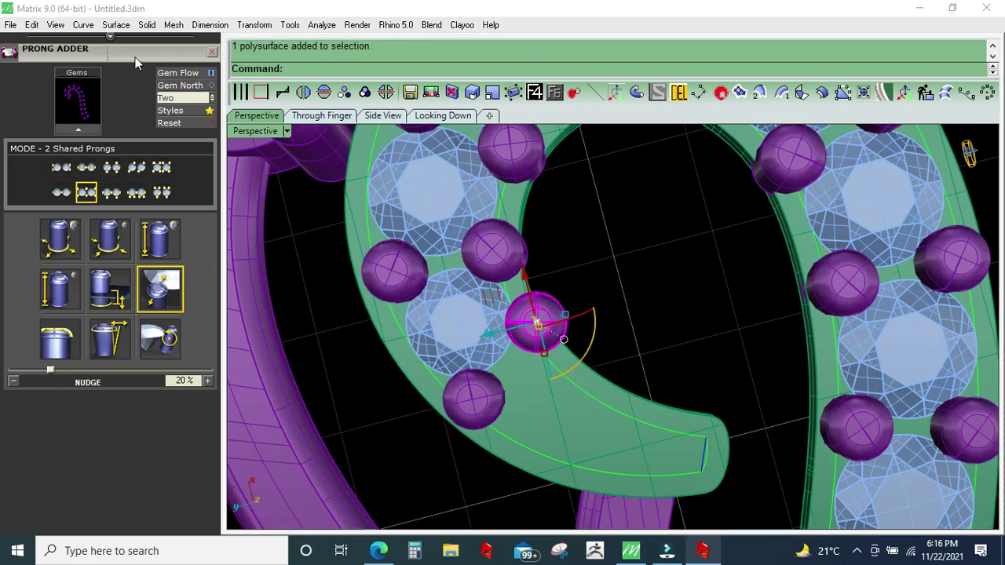
pyautogui.scroll(3, 135, 111)
pyautogui.scroll(3, 135, 111)
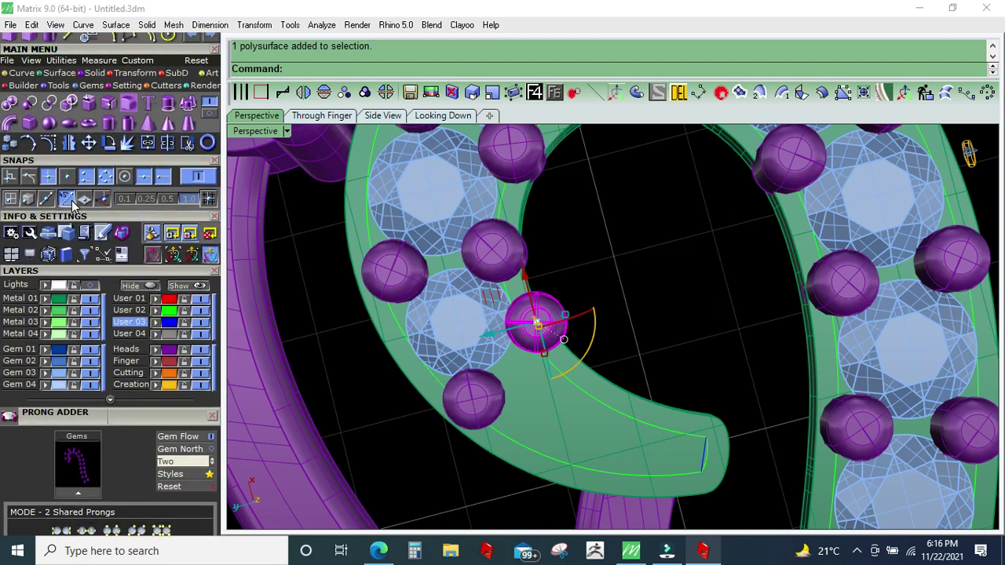
pyautogui.moveTo(497, 302)
pyautogui.mouseDown()
pyautogui.moveTo(503, 347)
pyautogui.moveTo(497, 267)
pyautogui.mouseUp()
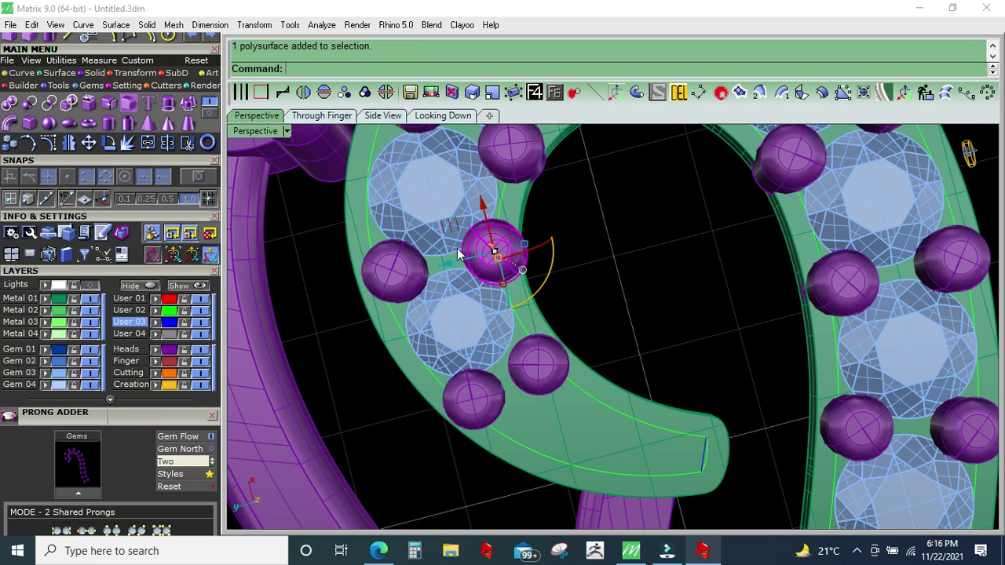
pyautogui.scroll(-3, 463, 259)
pyautogui.moveTo(449, 225); pyautogui.dragTo(534, 230)
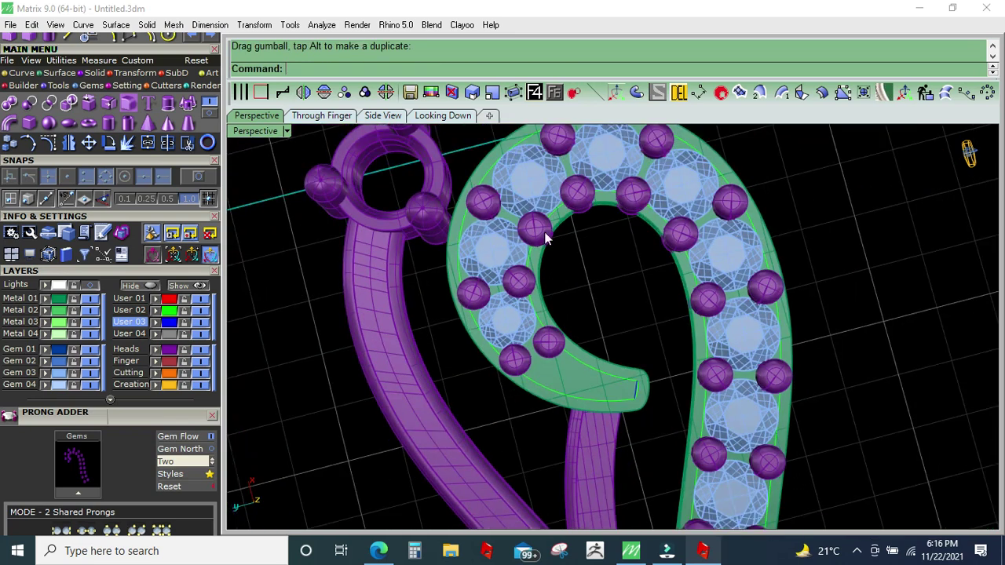
pyautogui.scroll(5, 545, 238)
pyautogui.moveTo(468, 229); pyautogui.dragTo(457, 215)
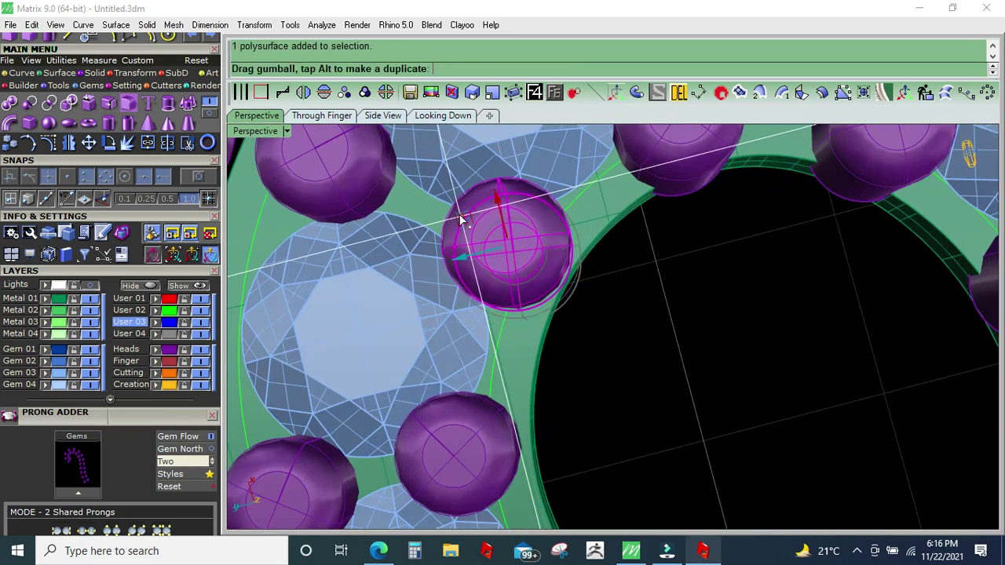
pyautogui.scroll(-3, 520, 345)
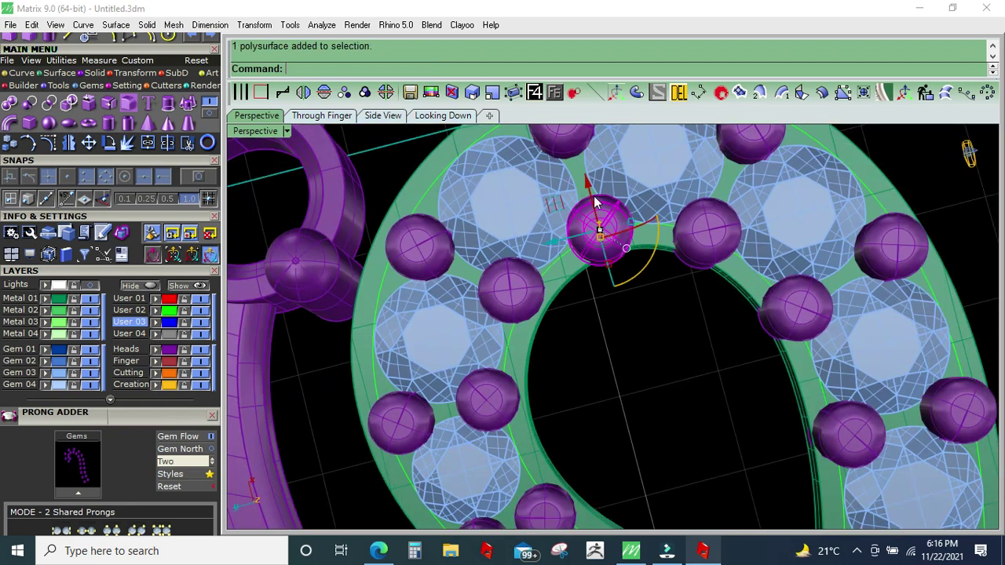
pyautogui.moveTo(596, 203); pyautogui.dragTo(593, 189)
# Step: Move the neighbouring prongs along the ring's right side for even spacing
pyautogui.click(701, 236)
pyautogui.moveTo(674, 213)
pyautogui.mouseDown()
pyautogui.moveTo(774, 330)
pyautogui.moveTo(729, 287)
pyautogui.mouseUp()
pyautogui.moveTo(729, 286); pyautogui.dragTo(830, 404, button='right')
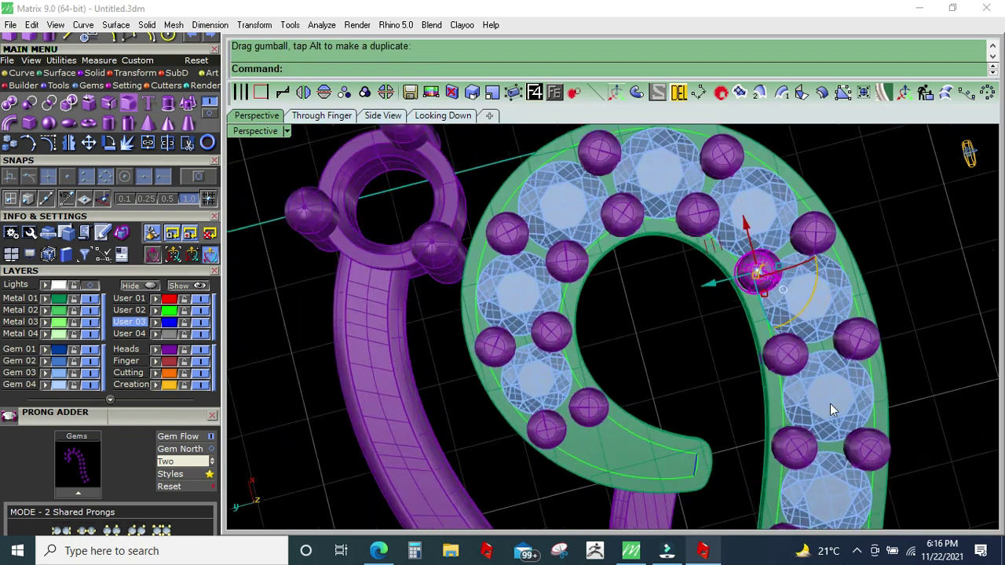
pyautogui.scroll(5, 830, 403)
pyautogui.click(737, 325)
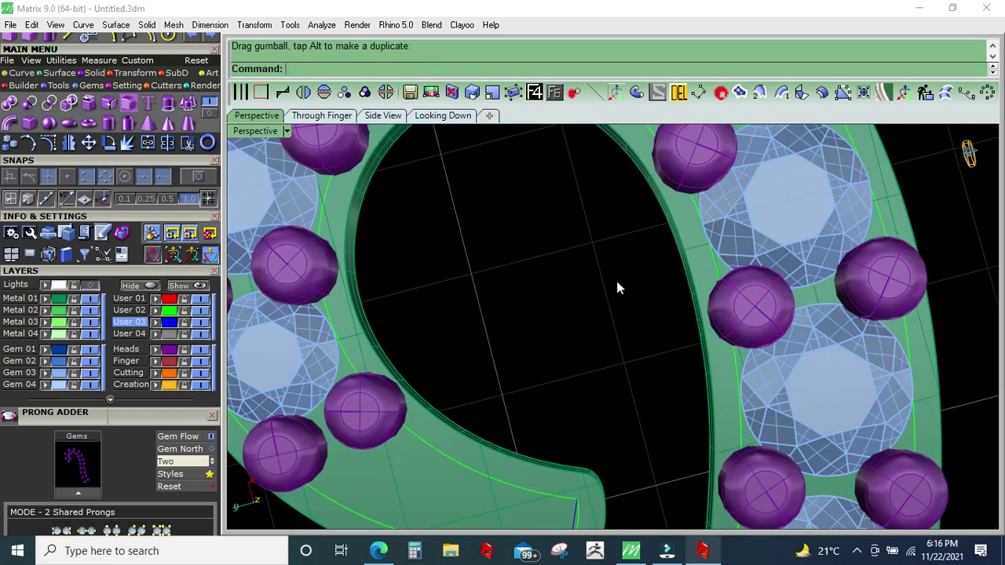
pyautogui.scroll(-5, 617, 299)
pyautogui.scroll(-3, 617, 305)
# Step: Hide the gem wireframe layer, select all 12 gems, and generate gem cutters
pyautogui.moveTo(618, 305); pyautogui.dragTo(643, 430, button='right')
pyautogui.scroll(3, 599, 376)
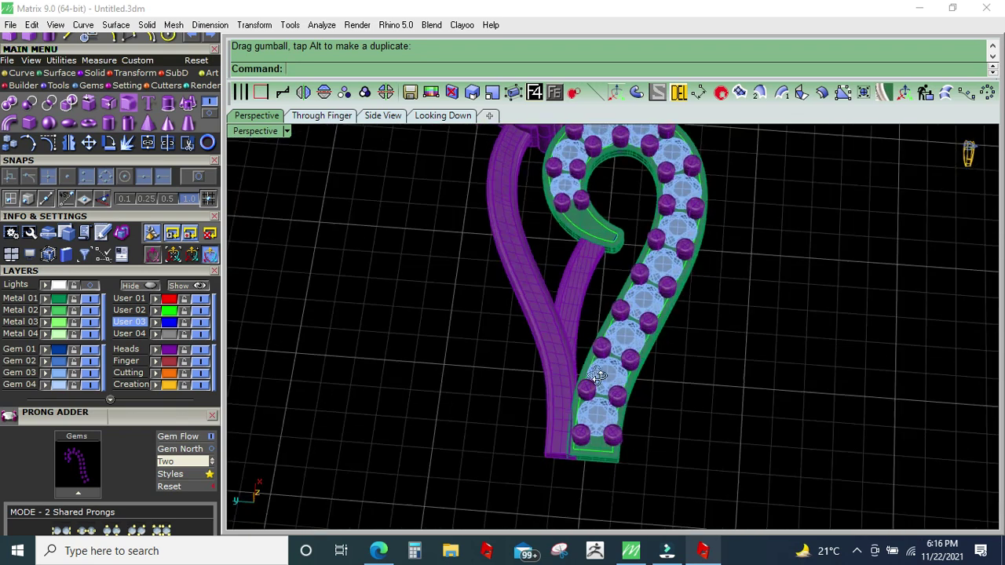
pyautogui.moveTo(598, 375); pyautogui.dragTo(250, 374, button='right')
pyautogui.click(92, 374)
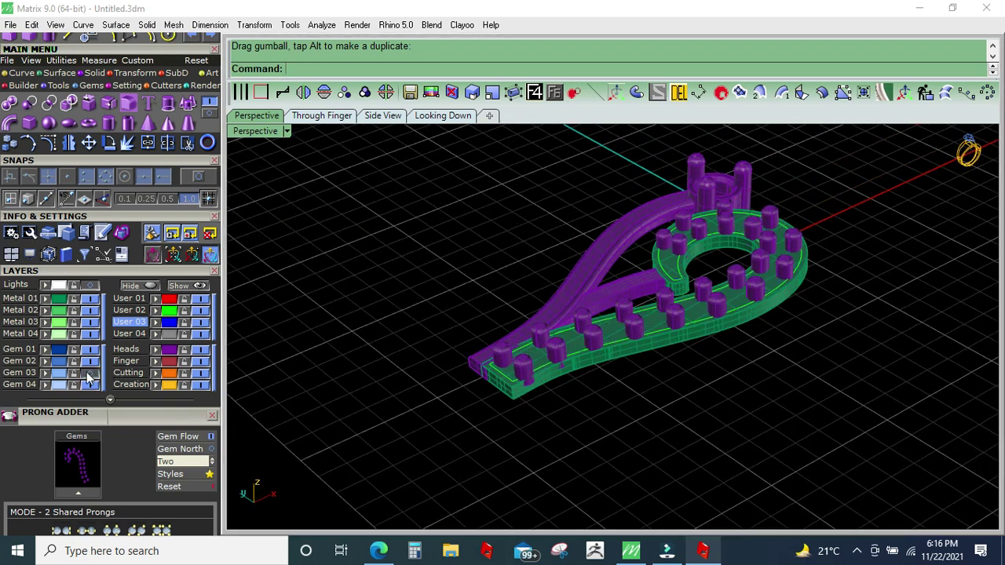
pyautogui.click(68, 377)
pyautogui.click(554, 92)
pyautogui.click(595, 182)
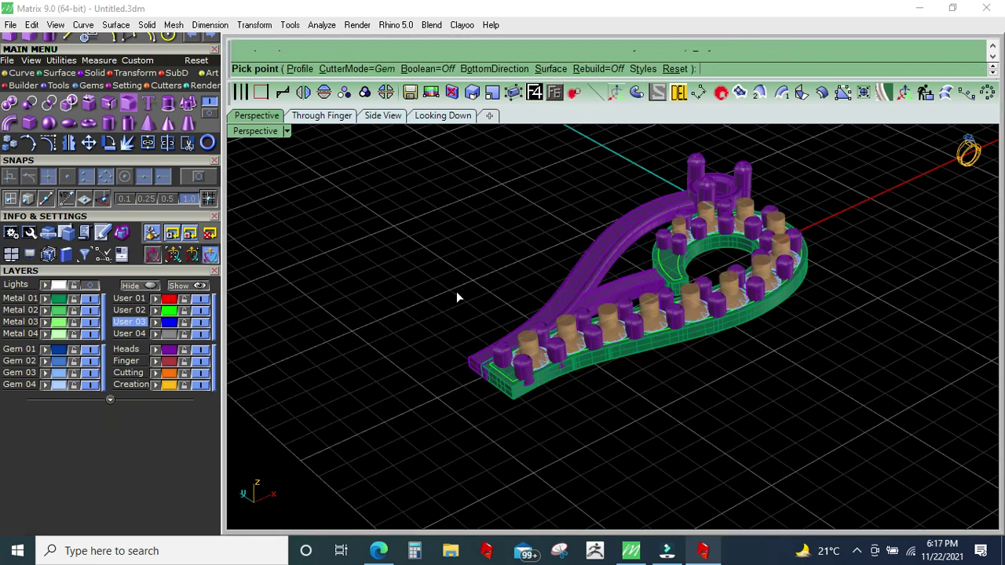
# Step: Create the gem cutters and Boolean Difference them from the ring body
pyautogui.press('Return')
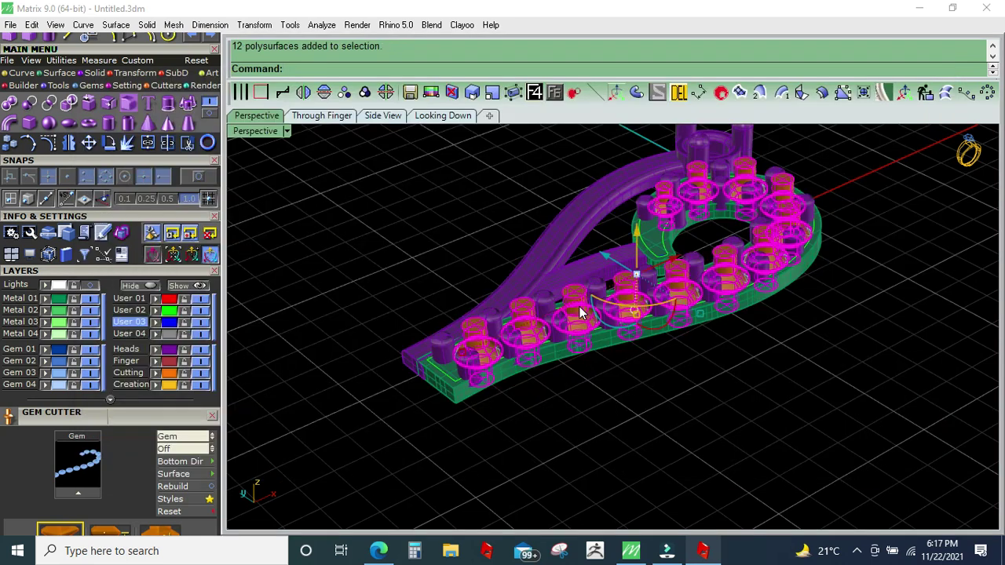
pyautogui.hotkey('ctrl', 'z')
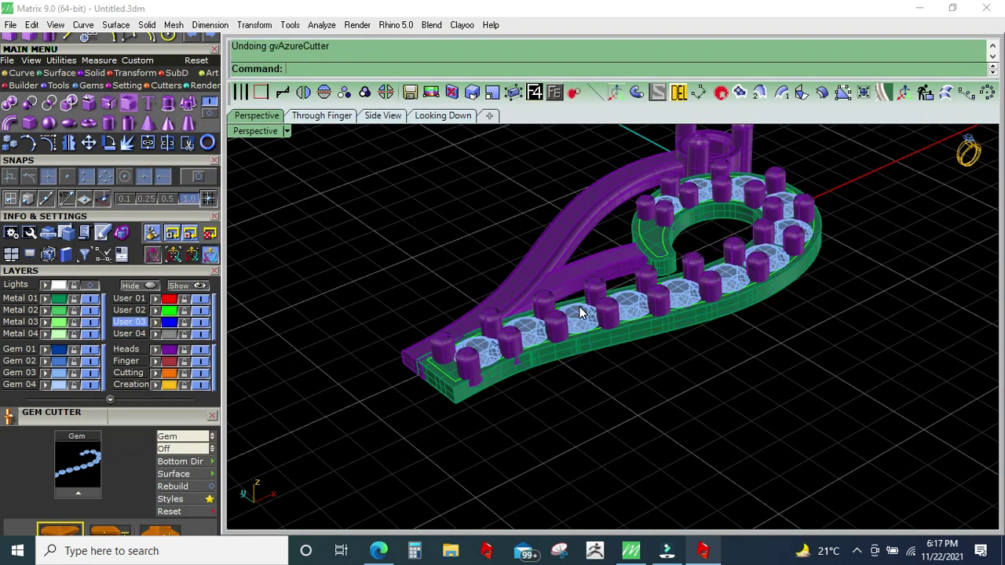
pyautogui.scroll(2, 641, 384)
pyautogui.hotkey('ctrl', 'v')
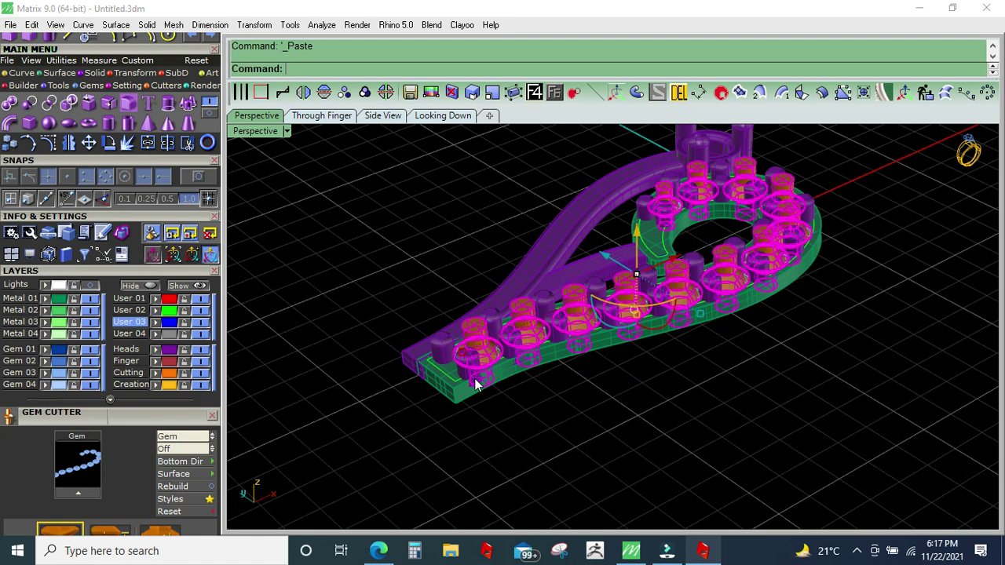
pyautogui.scroll(2, 448, 402)
pyautogui.click(447, 402)
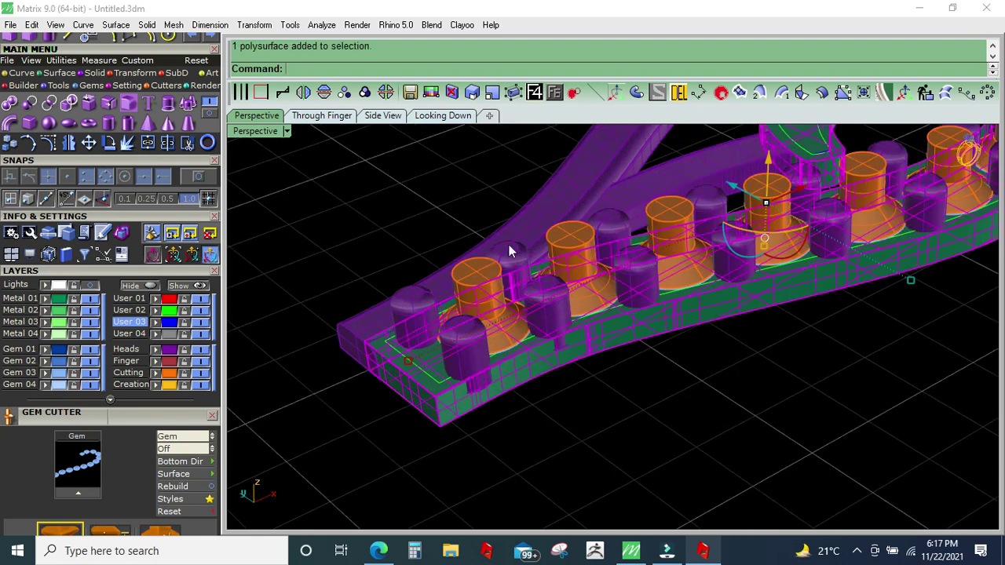
pyautogui.click(573, 251)
pyautogui.press('Return')
# Step: Check the prongs at the band's end, then select the leftover curves on the band
pyautogui.click(565, 329)
pyautogui.scroll(2, 581, 377)
pyautogui.scroll(3, 589, 397)
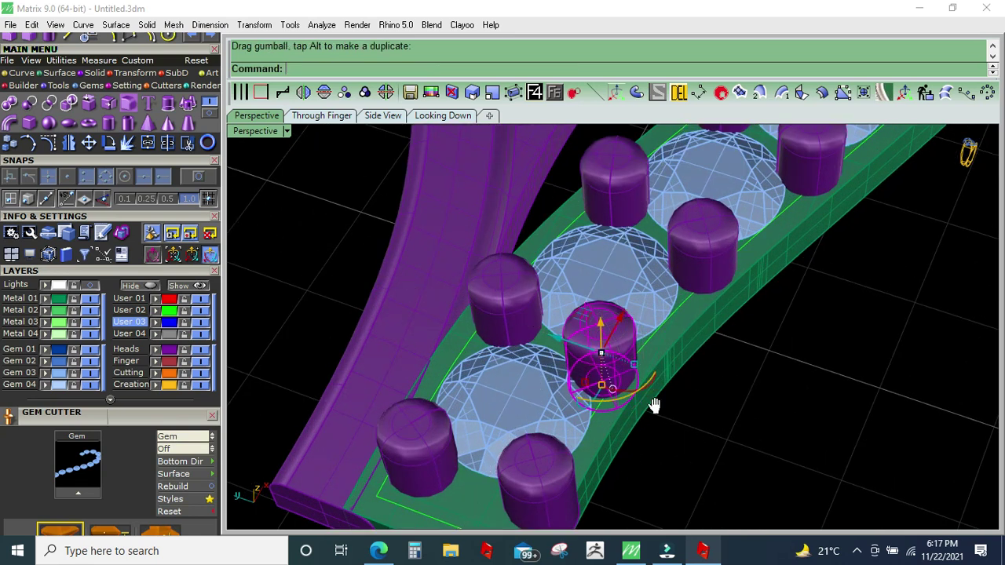
pyautogui.moveTo(635, 466); pyautogui.dragTo(644, 330, button='right')
pyautogui.click(570, 318)
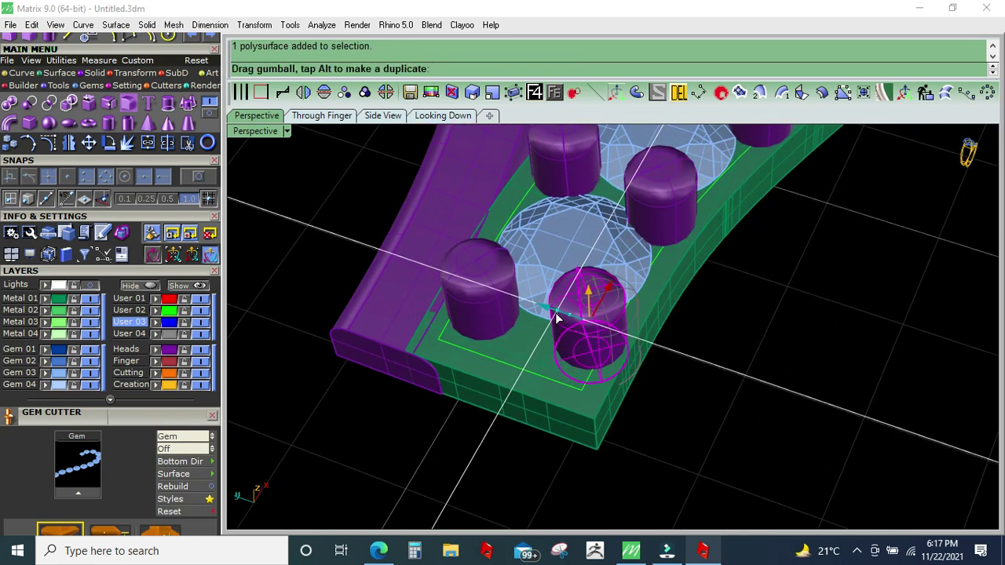
pyautogui.press('Escape')
pyautogui.scroll(-3, 614, 349)
pyautogui.scroll(-3, 521, 359)
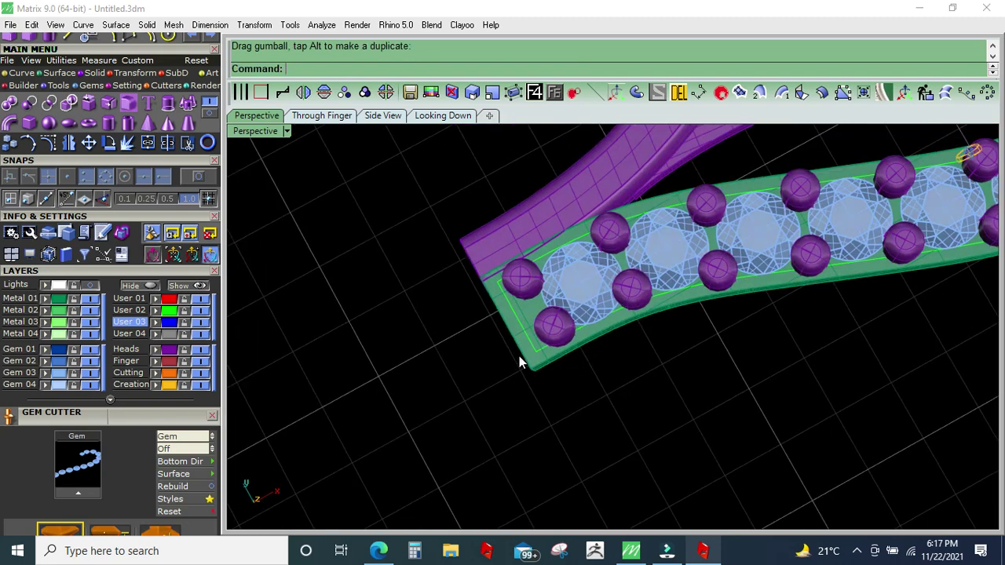
pyautogui.scroll(-4, 665, 337)
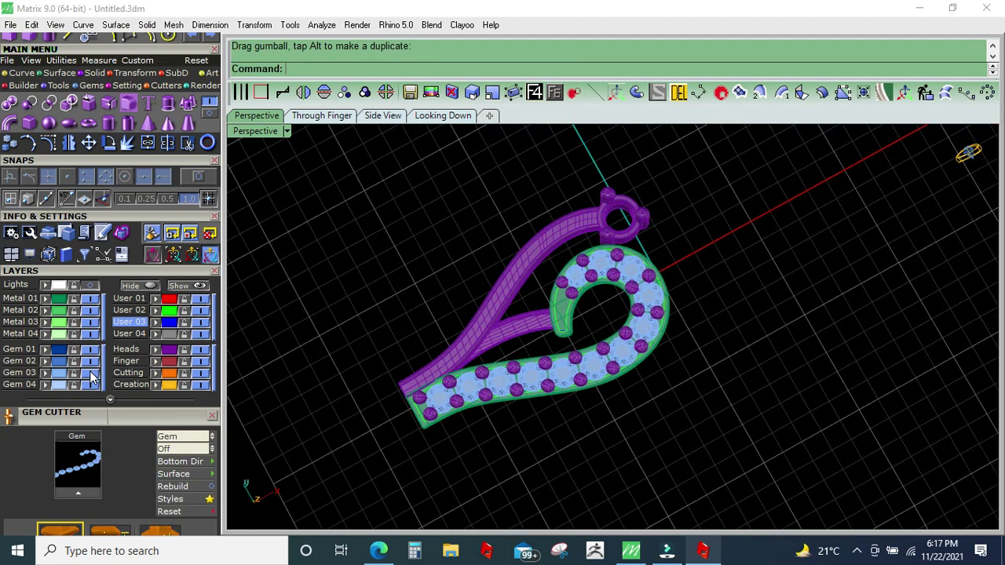
pyautogui.scroll(3, 660, 348)
pyautogui.click(168, 310)
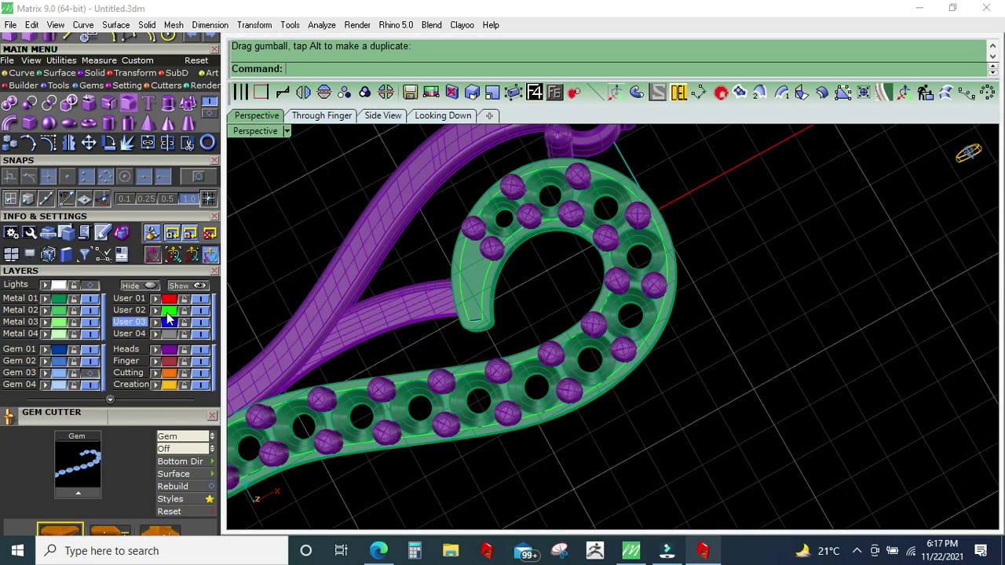
pyautogui.click(679, 93)
pyautogui.moveTo(629, 259); pyautogui.dragTo(588, 313, button='right')
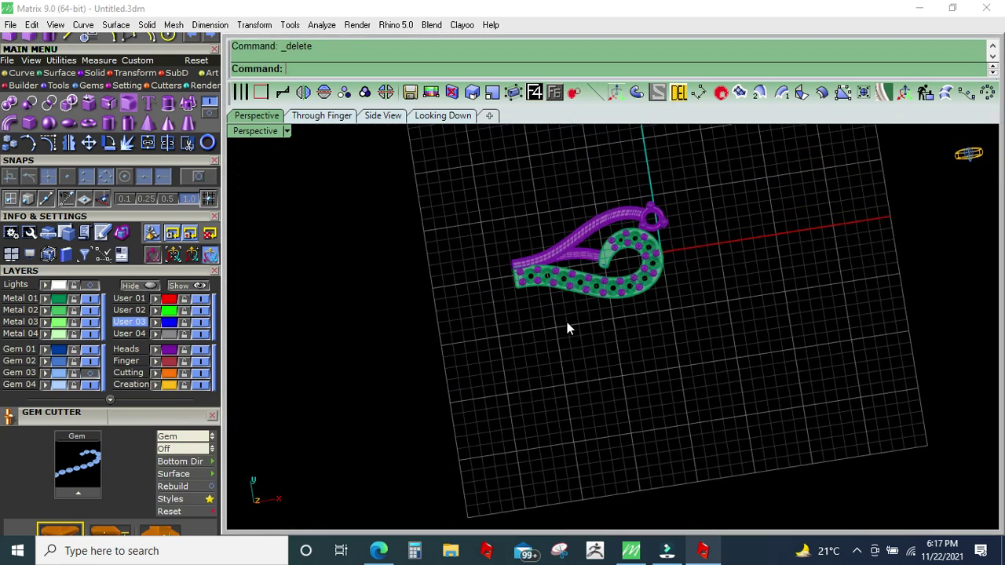
# Step: Make a first rotated copy of the grouped pendant about the origin with the ro command
pyautogui.moveTo(430, 198); pyautogui.dragTo(666, 355)
pyautogui.click(667, 289)
pyautogui.moveTo(667, 289)
pyautogui.mouseDown(button='right')
pyautogui.moveTo(745, 254)
pyautogui.moveTo(631, 335)
pyautogui.mouseUp(button='right')
pyautogui.click(631, 335)
pyautogui.write('ro')
pyautogui.press('Return')
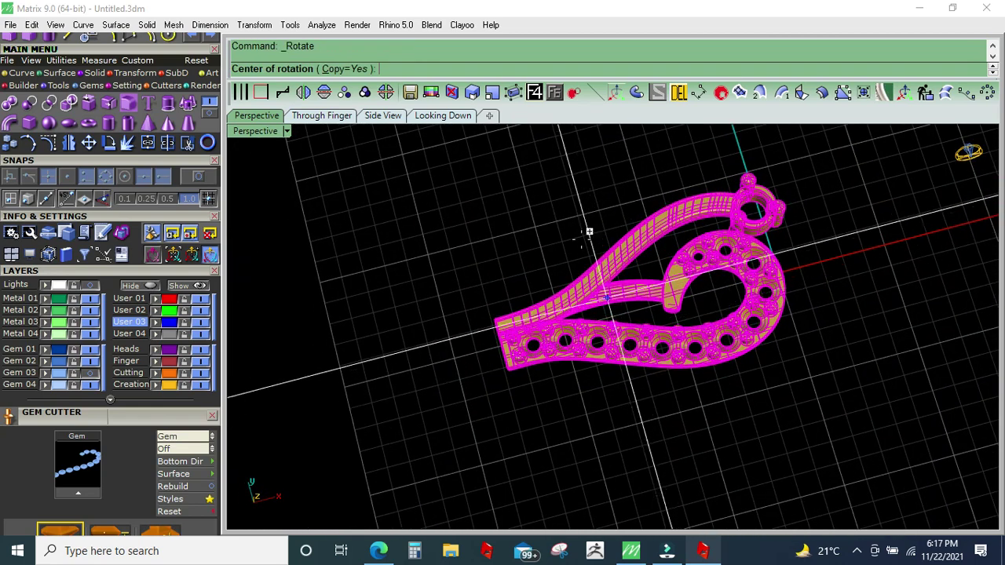
pyautogui.click(778, 273)
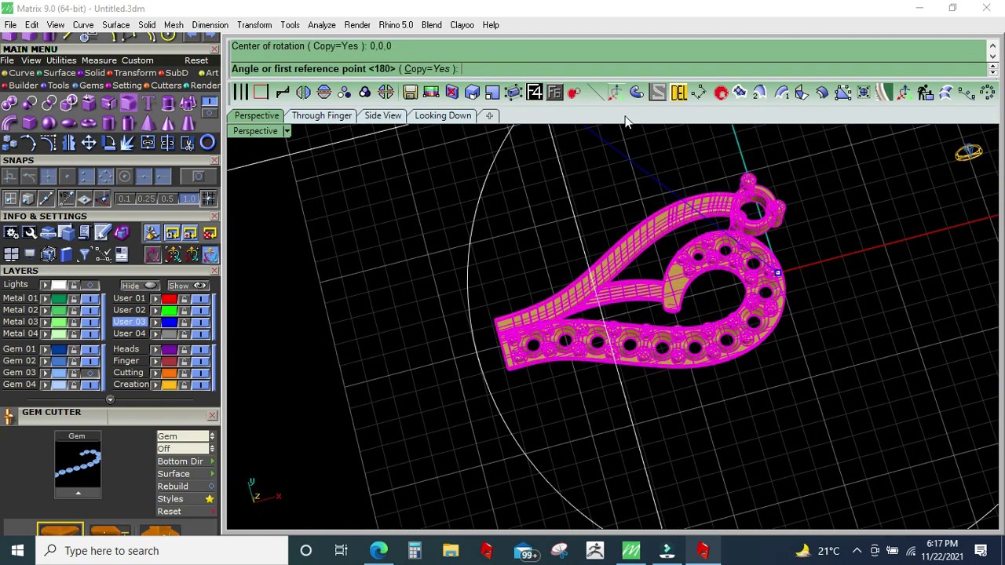
pyautogui.click(735, 135)
pyautogui.click(819, 407)
# Step: Inspect the rotated copy from a vertical angle, then undo it
pyautogui.moveTo(819, 407); pyautogui.dragTo(745, 398, button='right')
pyautogui.scroll(3, 752, 328)
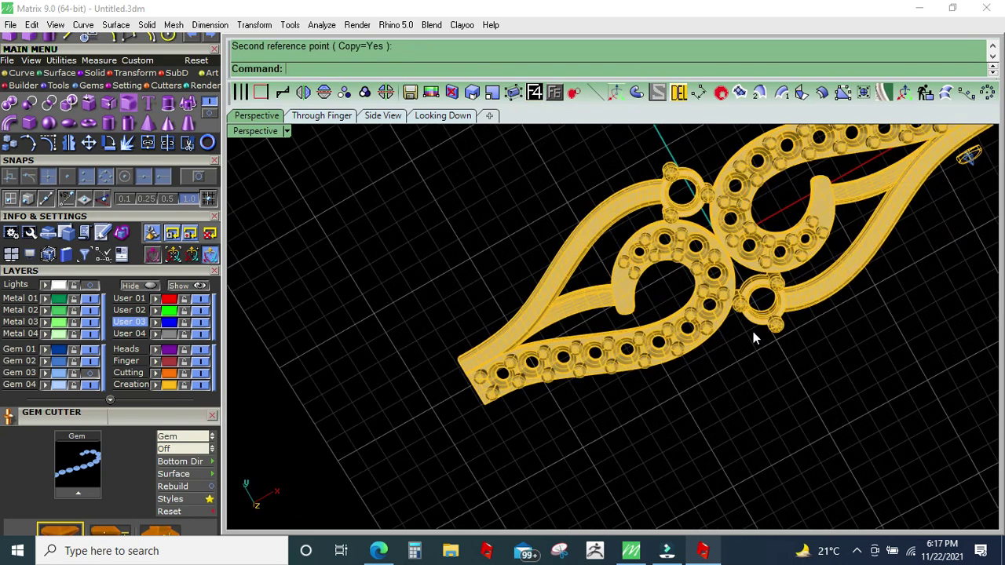
pyautogui.moveTo(669, 394)
pyautogui.mouseDown(button='right')
pyautogui.moveTo(809, 332)
pyautogui.moveTo(848, 296)
pyautogui.mouseUp(button='right')
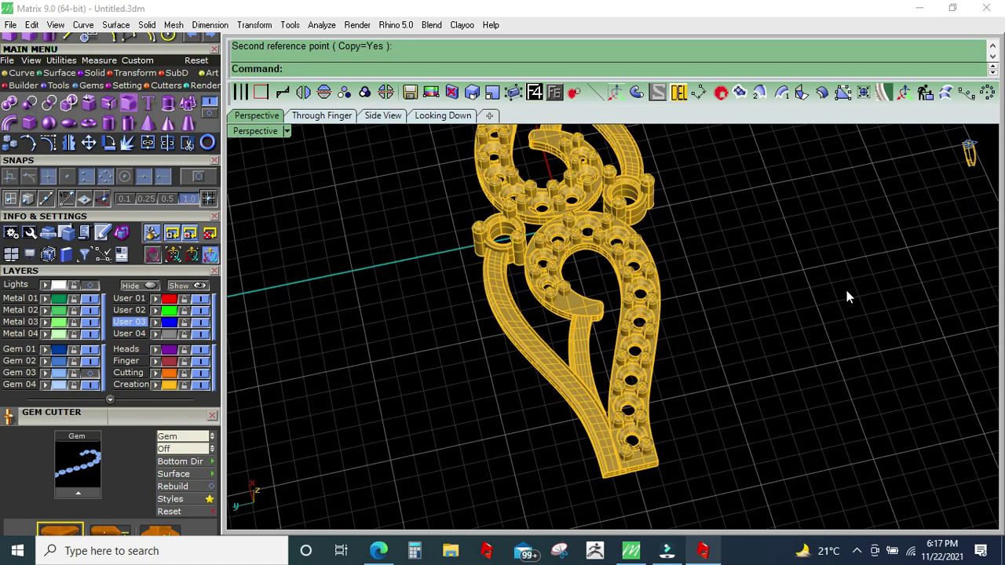
pyautogui.hotkey('ctrl', 'z')
pyautogui.moveTo(677, 250); pyautogui.dragTo(599, 328, button='right')
pyautogui.scroll(3, 494, 319)
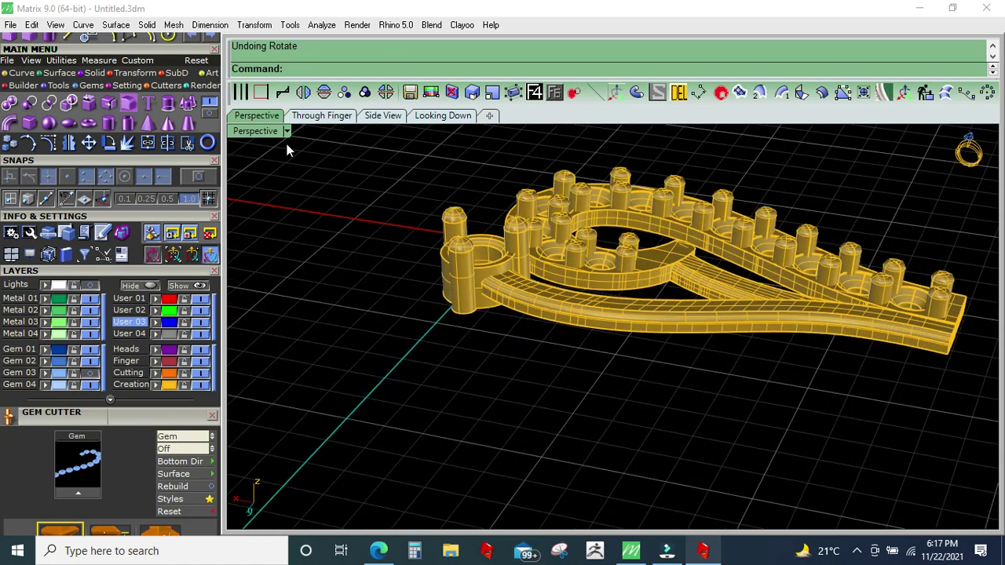
# Step: Select everything and rotate a copy 180° around centre 0,0,0
pyautogui.hotkey('ctrl', 'a')
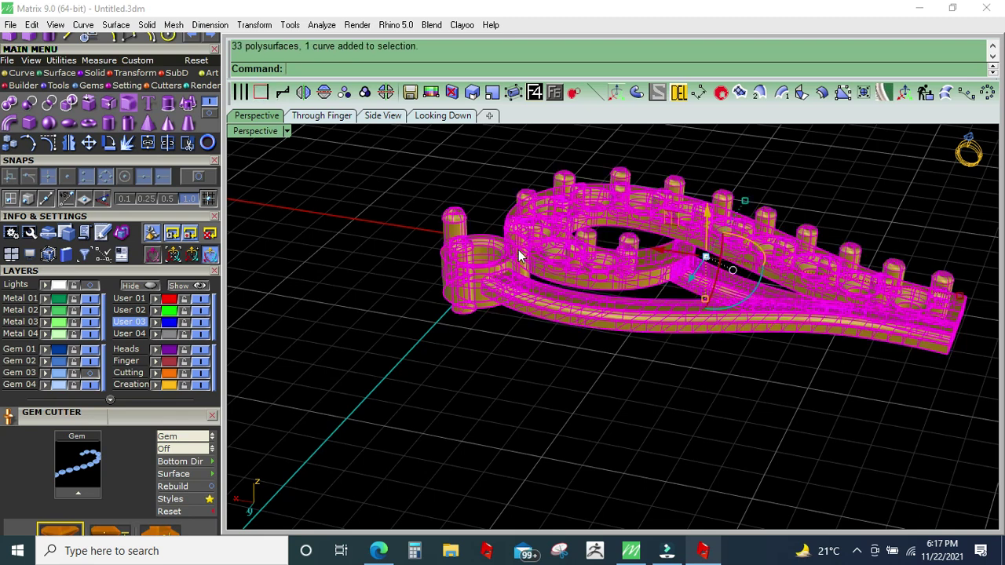
pyautogui.hotkey('ctrl', 'r')
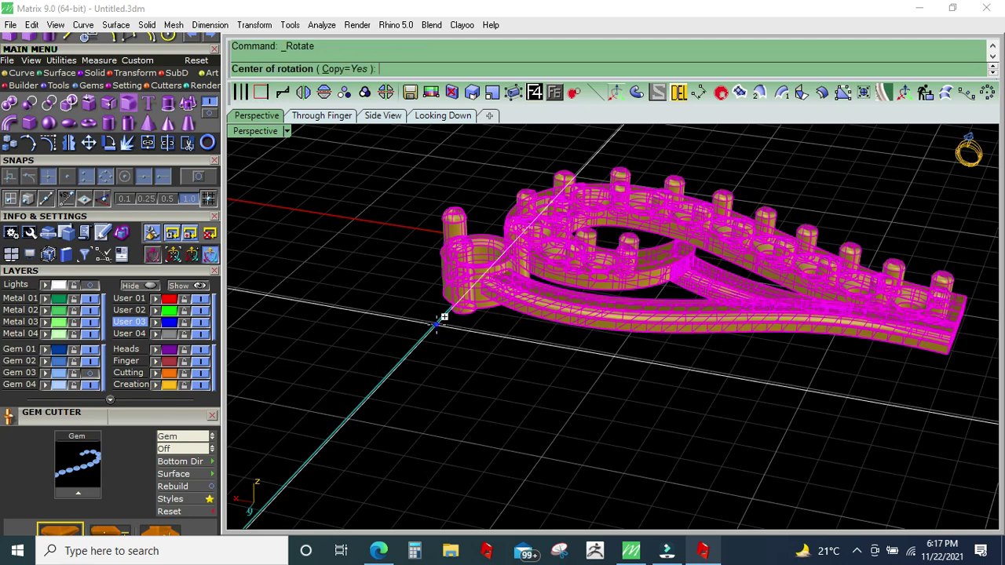
pyautogui.write('0')
pyautogui.press('Return')
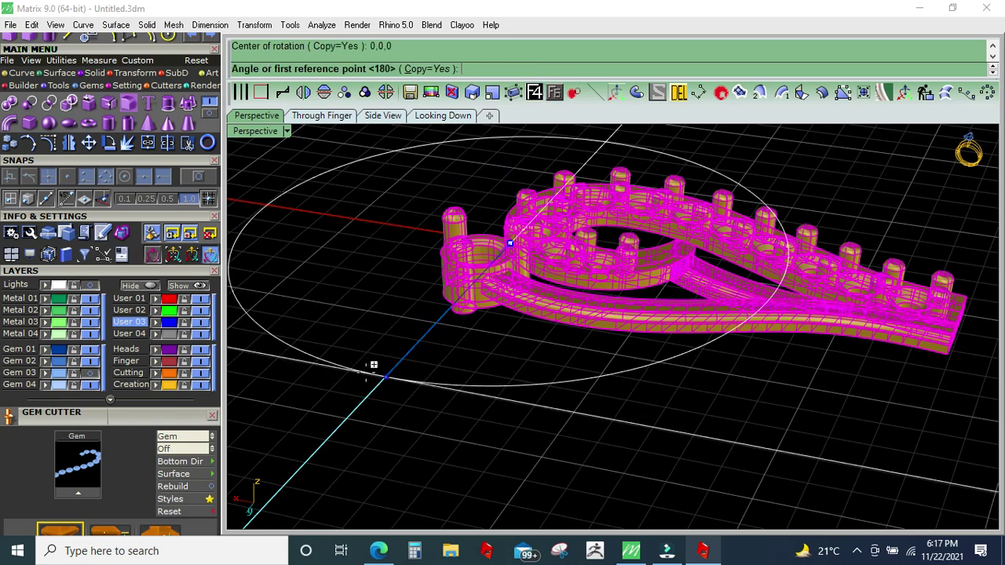
pyautogui.click(372, 363)
pyautogui.scroll(-3, 439, 227)
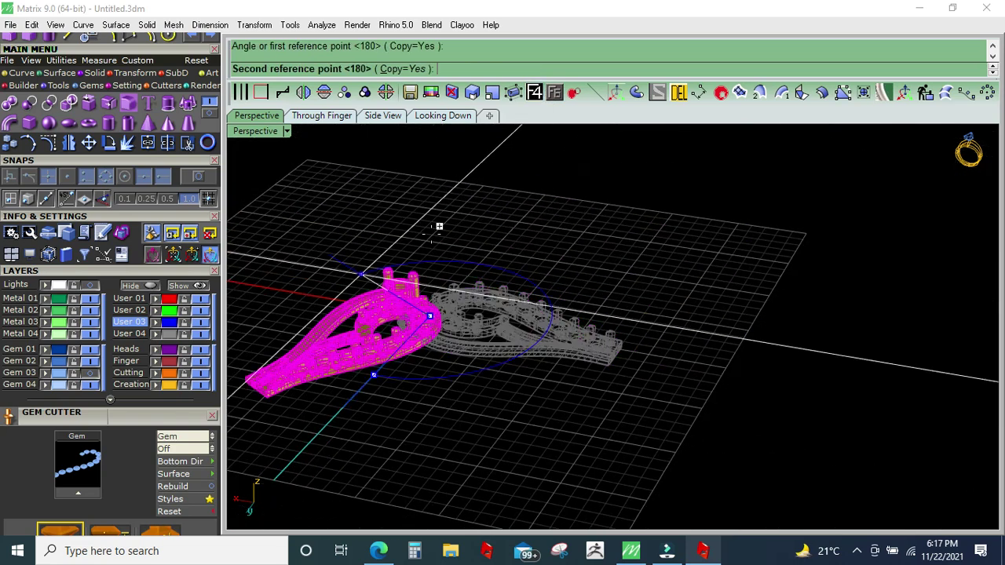
pyautogui.click(496, 216)
pyautogui.scroll(3, 535, 270)
pyautogui.moveTo(536, 269); pyautogui.dragTo(329, 283, button='right')
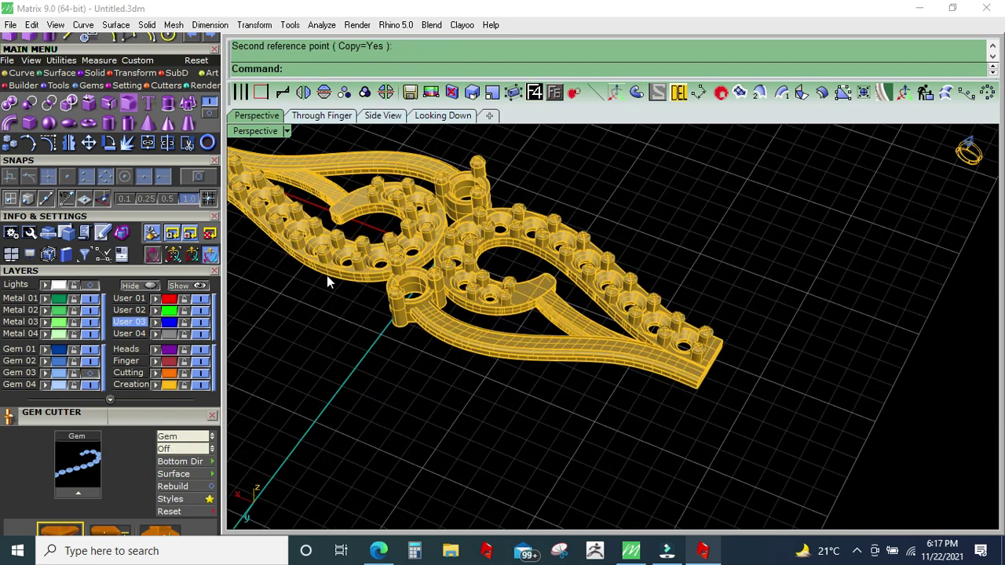
pyautogui.click(261, 91)
# Step: Duplicate the bottom outline edge and the small ring's edge as curves
pyautogui.scroll(3, 377, 332)
pyautogui.moveTo(377, 333)
pyautogui.mouseDown(button='right')
pyautogui.moveTo(496, 250)
pyautogui.moveTo(422, 329)
pyautogui.moveTo(498, 398)
pyautogui.mouseUp(button='right')
pyautogui.scroll(2, 479, 372)
pyautogui.click(504, 350)
pyautogui.scroll(-3, 504, 350)
pyautogui.scroll(2, 456, 406)
pyautogui.click(454, 407)
pyautogui.scroll(1, 572, 366)
pyautogui.scroll(1, 571, 373)
pyautogui.moveTo(571, 373)
pyautogui.mouseDown(button='right')
pyautogui.moveTo(580, 283)
pyautogui.moveTo(610, 370)
pyautogui.mouseUp(button='right')
pyautogui.scroll(-2, 518, 309)
pyautogui.scroll(-3, 569, 283)
pyautogui.scroll(1, 611, 373)
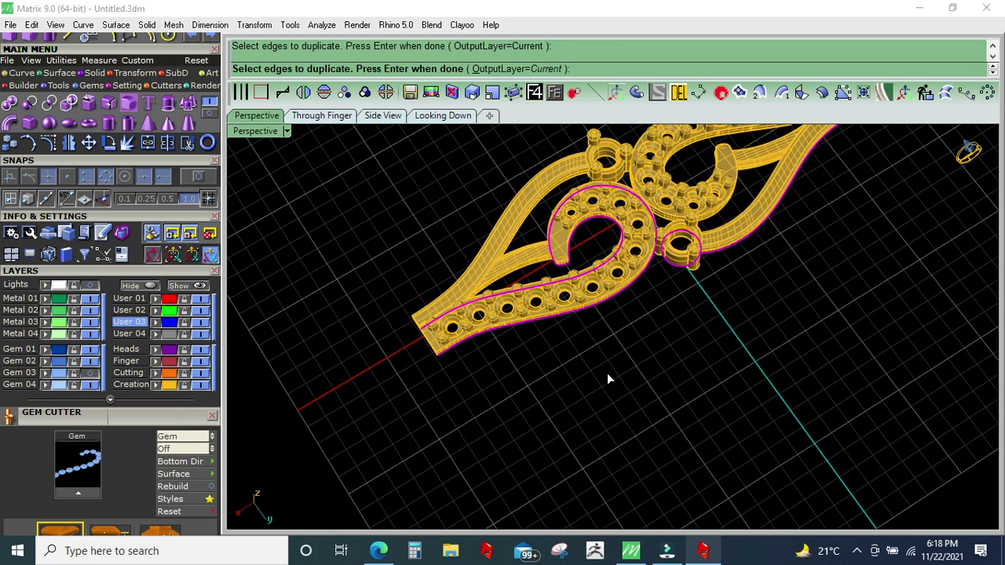
pyautogui.rightClick(609, 380)
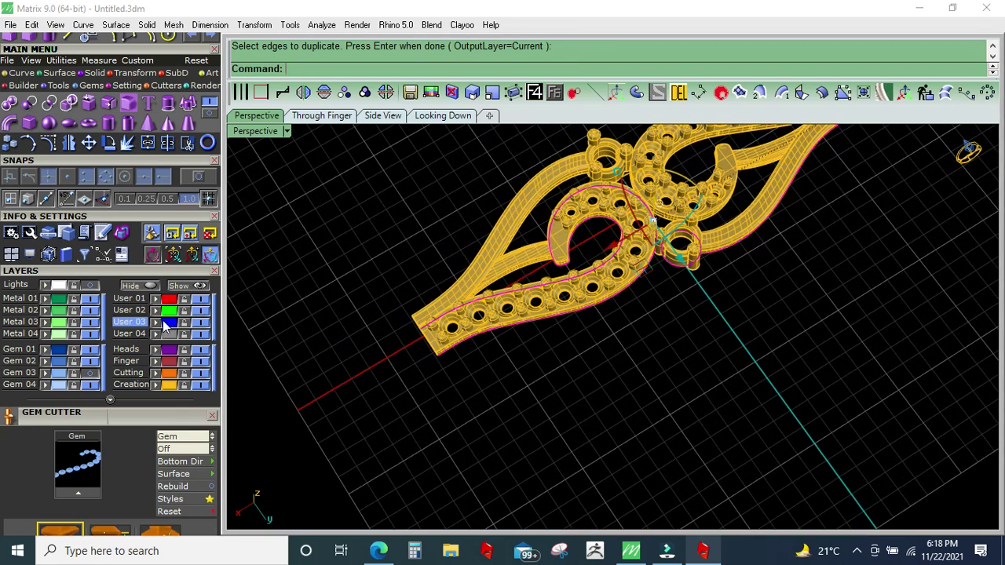
# Step: Ungroup the pendant and move the four central cylinders with grid snapping on
pyautogui.moveTo(433, 372)
pyautogui.mouseDown(button='right')
pyautogui.moveTo(773, 308)
pyautogui.moveTo(695, 206)
pyautogui.mouseUp(button='right')
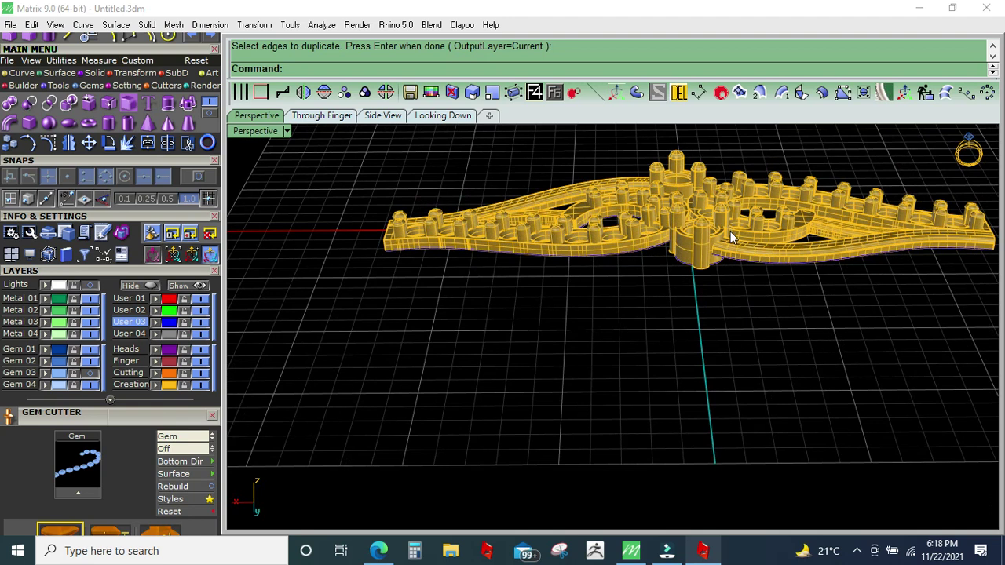
pyautogui.scroll(5, 707, 242)
pyautogui.click(683, 249)
pyautogui.hotkey('ctrl', 'shift', 'g')
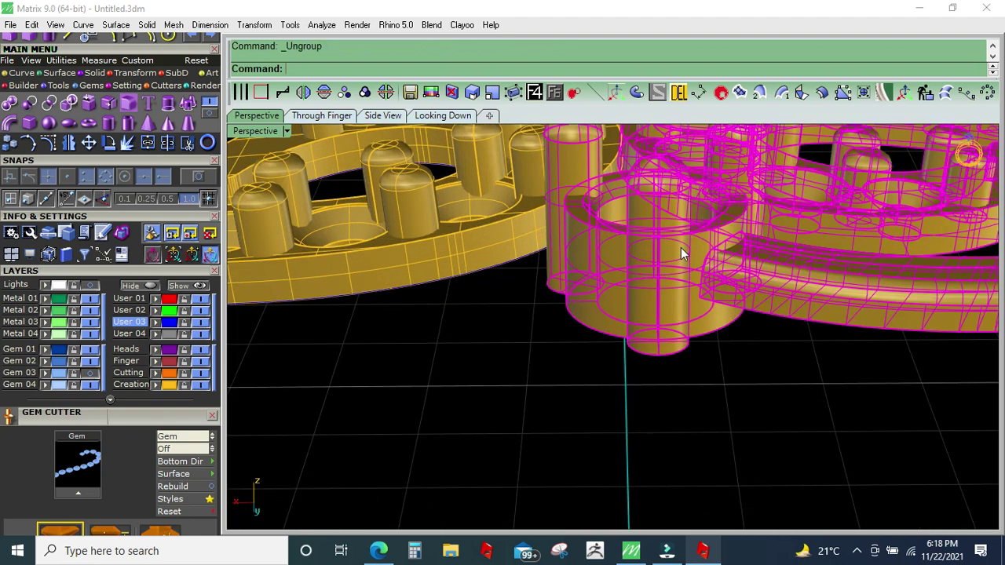
pyautogui.click(681, 248)
pyautogui.moveTo(516, 385); pyautogui.dragTo(807, 259)
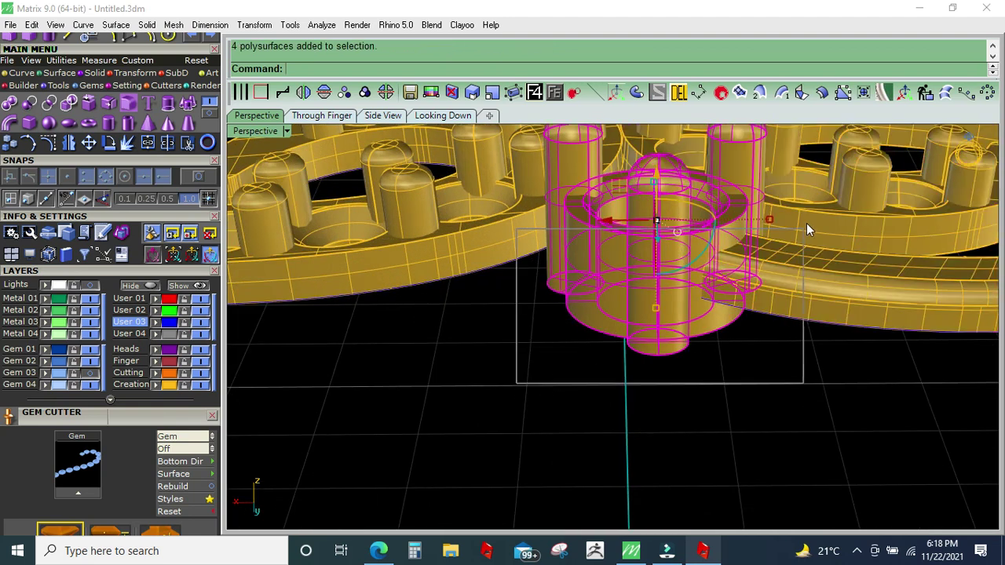
pyautogui.click(209, 201)
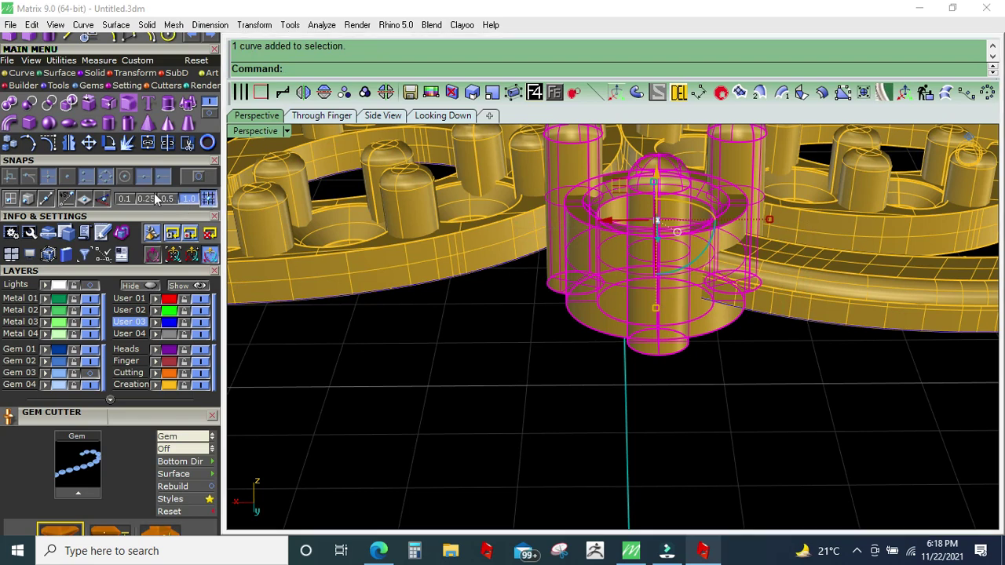
pyautogui.moveTo(628, 191); pyautogui.dragTo(571, 265, button='right')
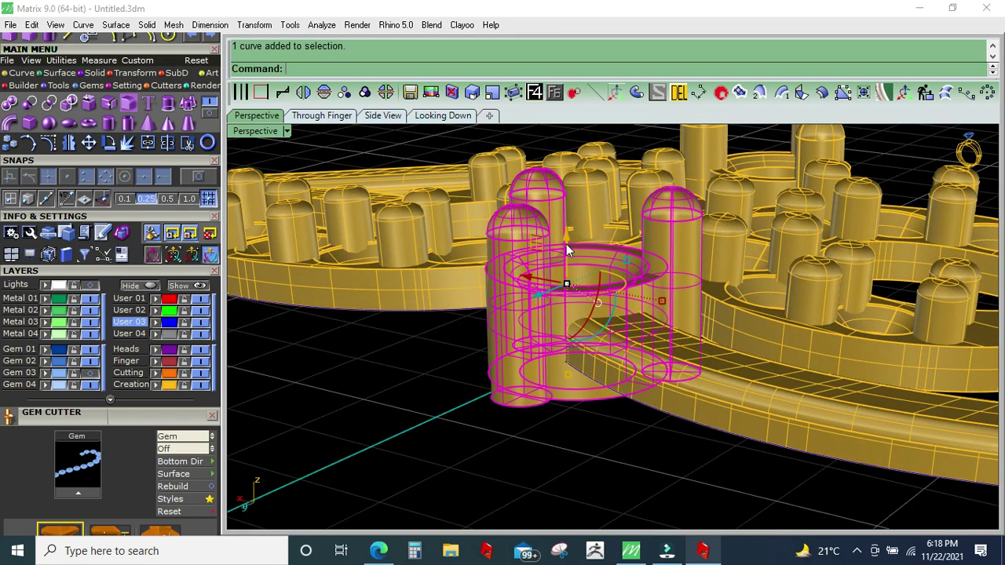
pyautogui.moveTo(569, 234); pyautogui.dragTo(570, 214)
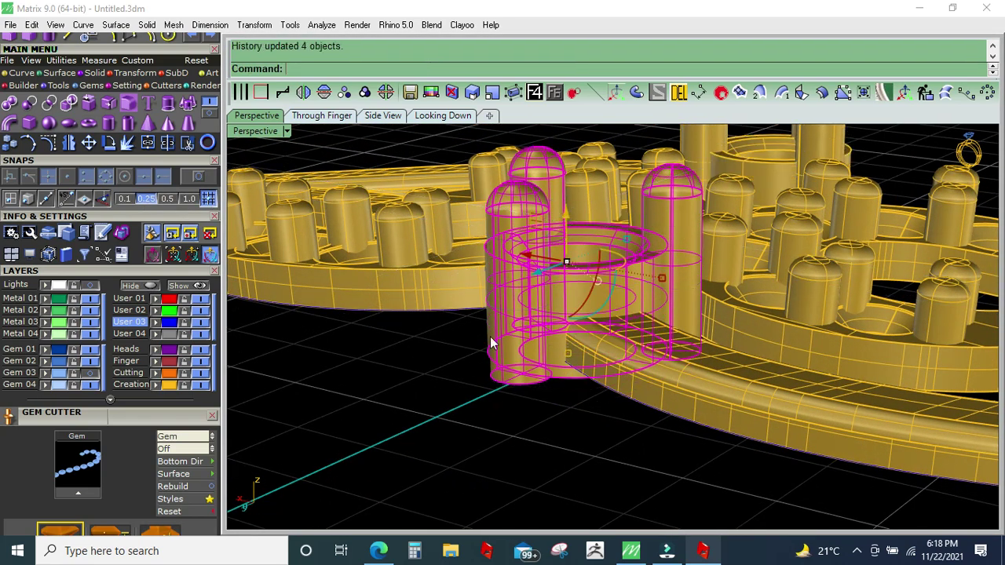
pyautogui.click(417, 364)
# Step: Hide the gold model objects so only the blue curves remain
pyautogui.scroll(-5, 417, 364)
pyautogui.moveTo(431, 325); pyautogui.dragTo(579, 337, button='right')
pyautogui.scroll(-3, 545, 323)
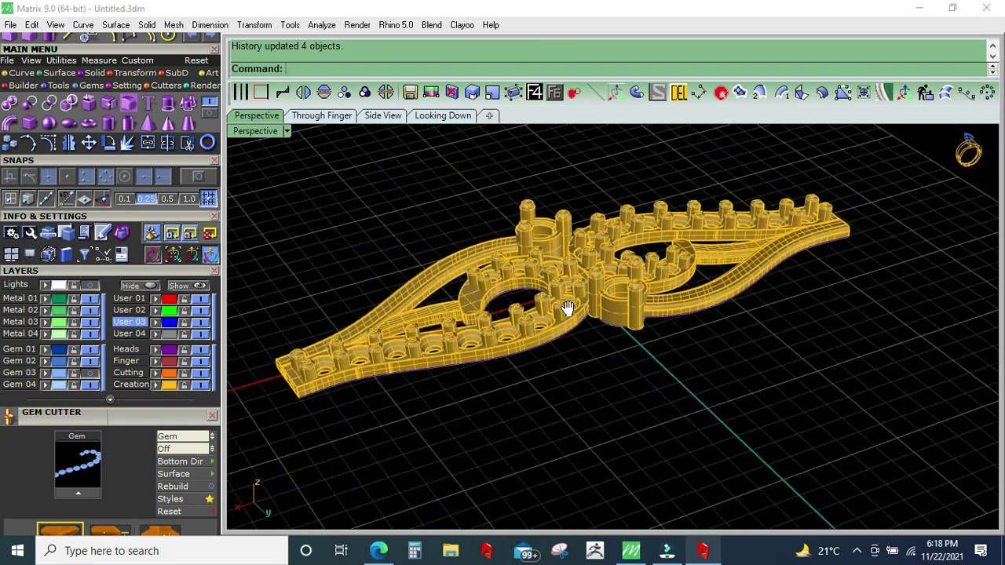
pyautogui.click(201, 385)
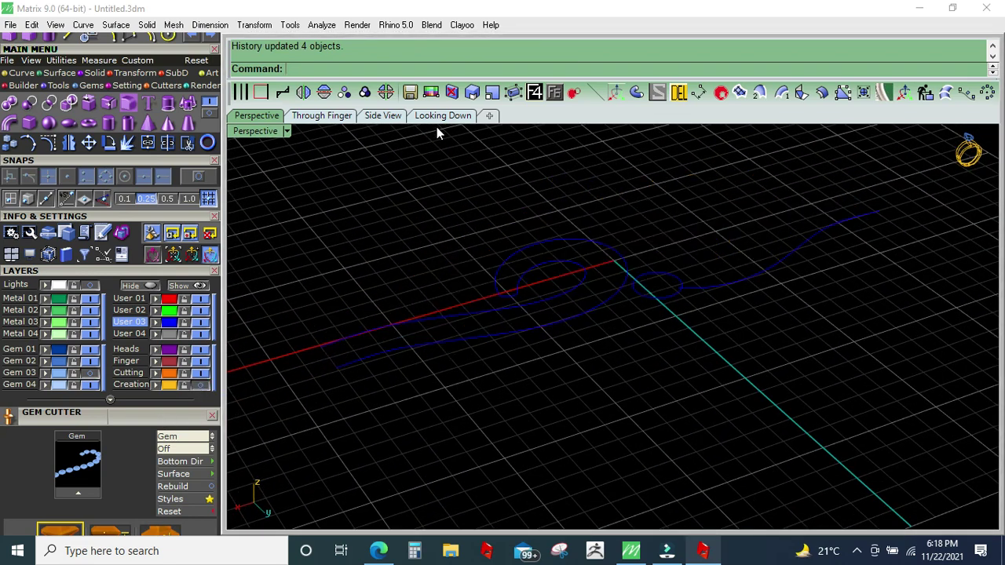
# Step: In the top view, draw two short lines connecting the circle to the swirl curves
pyautogui.click(439, 116)
pyautogui.scroll(3, 613, 330)
pyautogui.scroll(2, 625, 300)
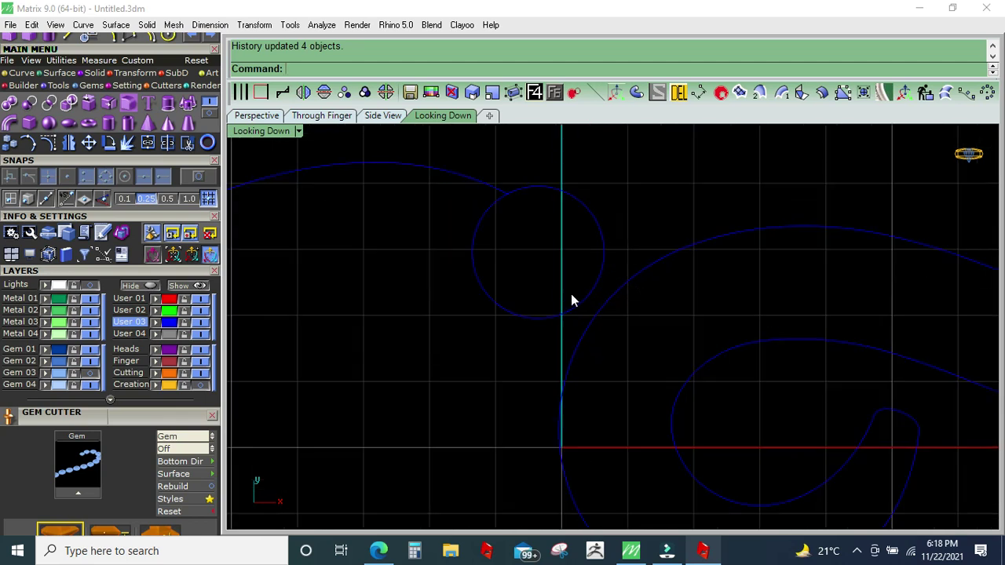
pyautogui.click(23, 74)
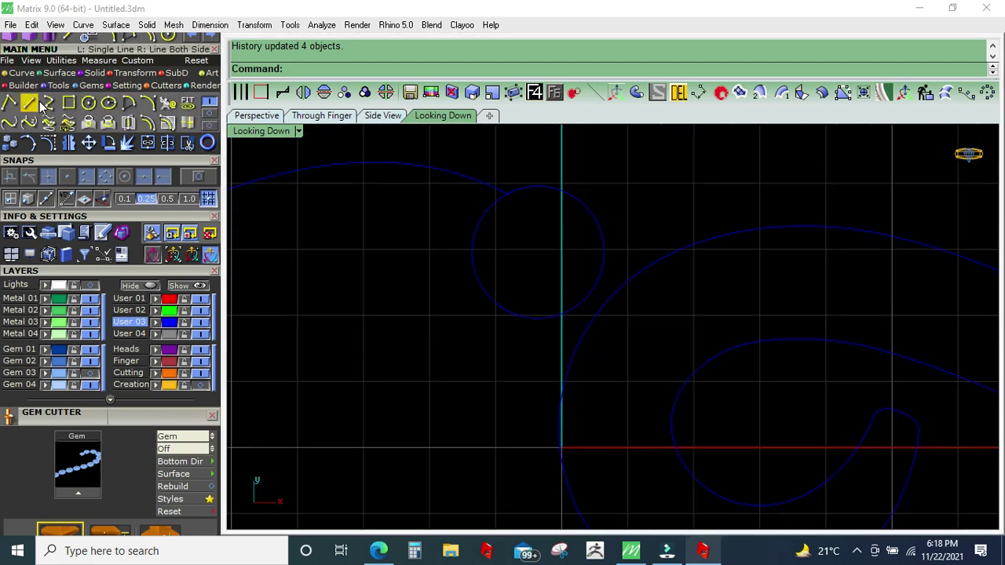
pyautogui.press('Return')
pyautogui.scroll(1, 604, 235)
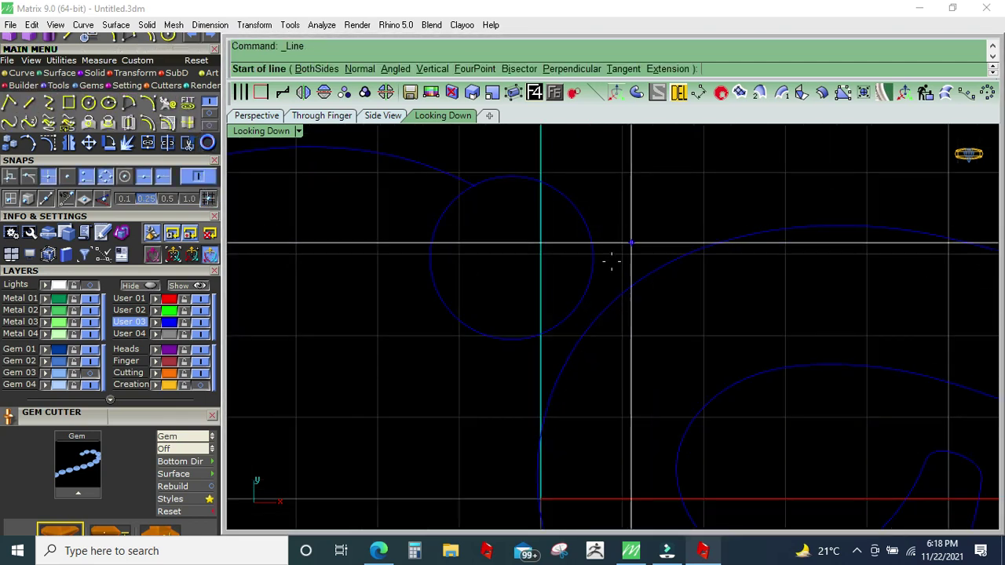
pyautogui.click(593, 273)
pyautogui.click(618, 295)
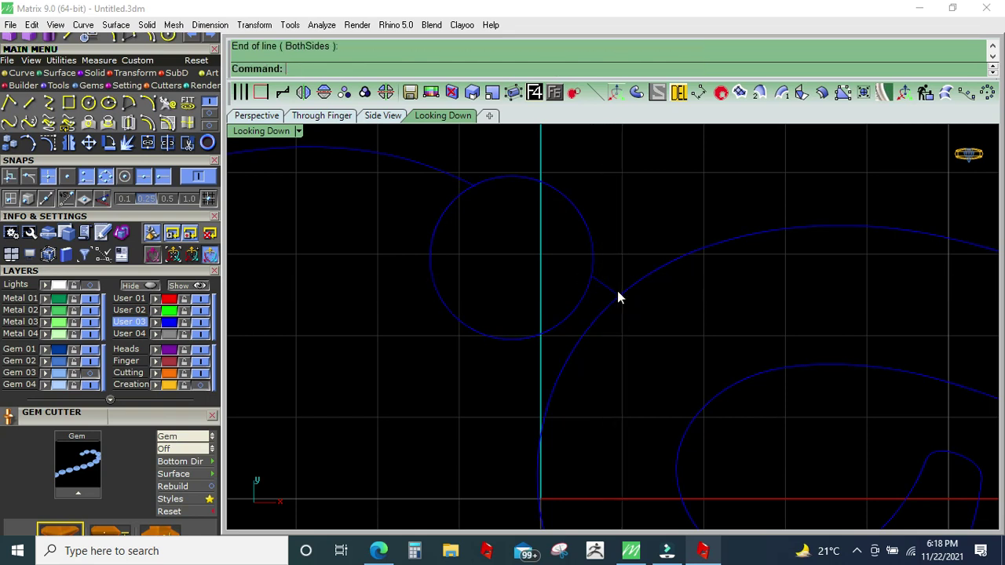
pyautogui.moveTo(482, 232); pyautogui.dragTo(492, 274, button='right')
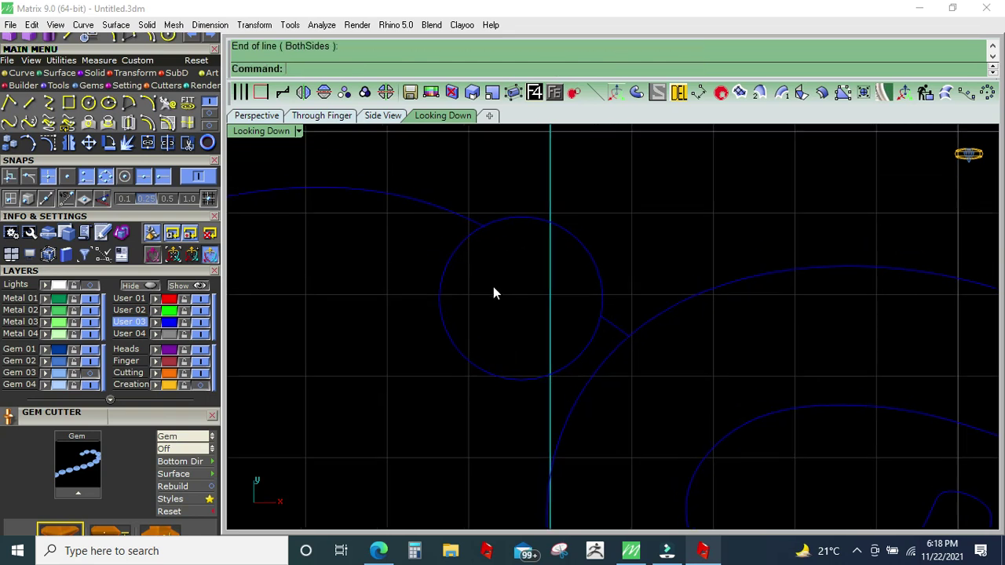
pyautogui.scroll(3, 481, 222)
pyautogui.scroll(2, 489, 235)
pyautogui.press('Return')
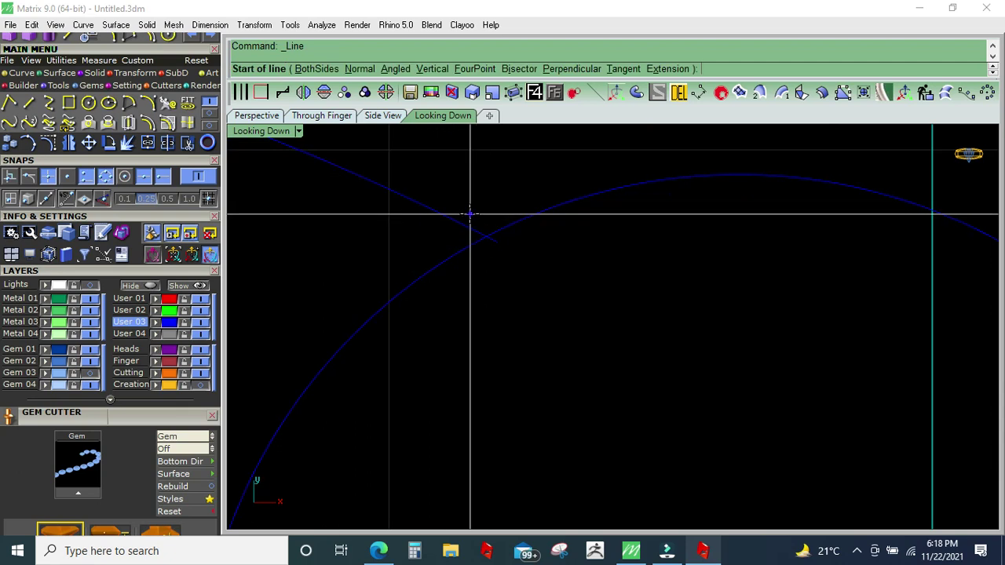
pyautogui.click(464, 223)
pyautogui.click(505, 224)
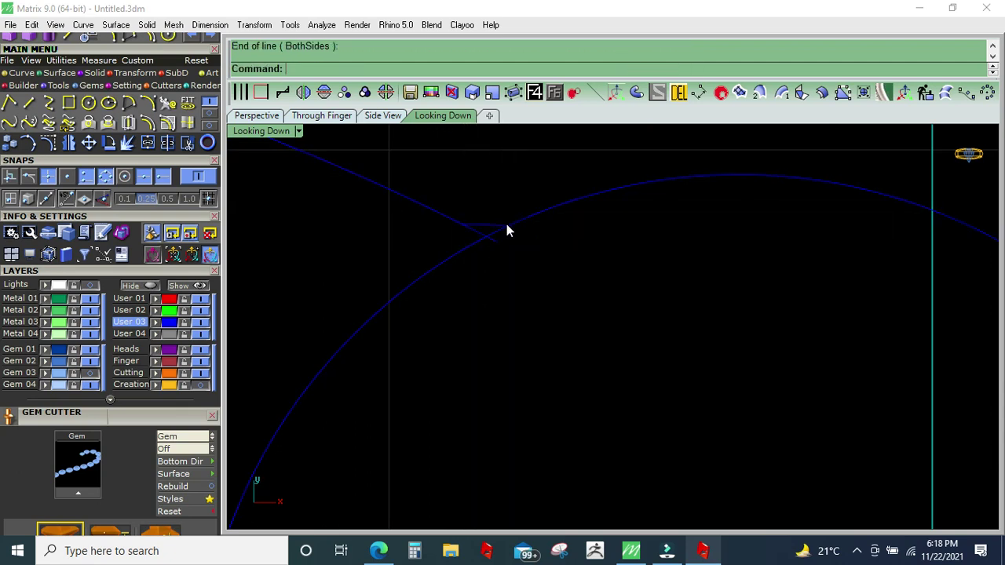
# Step: Trim the short leftover segment from the five curves
pyautogui.hotkey('ctrl', 'a')
pyautogui.click(187, 145)
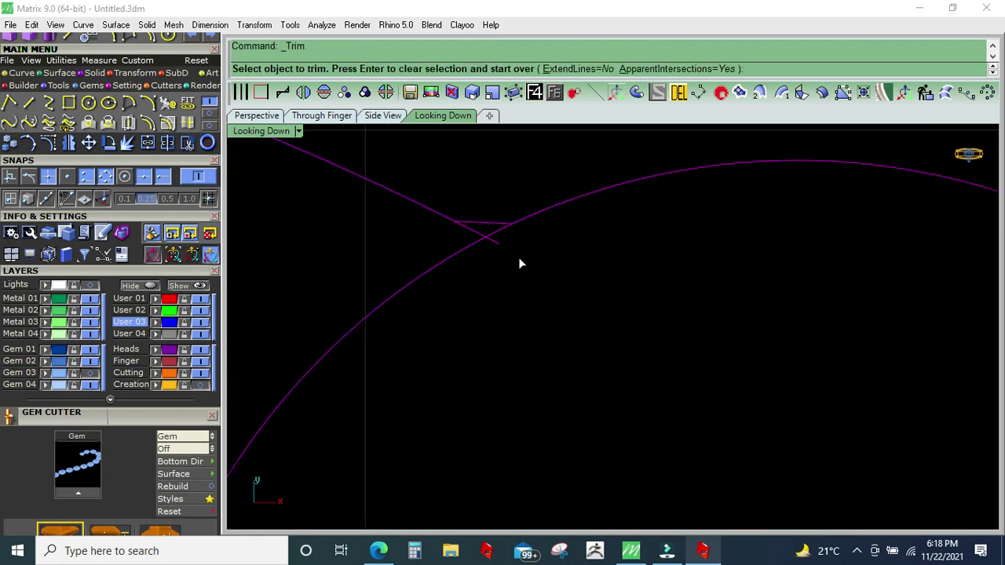
pyautogui.moveTo(481, 238); pyautogui.dragTo(479, 234)
pyautogui.scroll(2, 479, 234)
pyautogui.scroll(3, 479, 234)
pyautogui.scroll(3, 482, 234)
pyautogui.scroll(2, 641, 375)
pyautogui.scroll(-3, 549, 259)
pyautogui.scroll(-3, 549, 259)
pyautogui.scroll(-2, 549, 259)
pyautogui.press('Return')
# Step: Join the five curves into one profile and fillet its corners
pyautogui.click(148, 143)
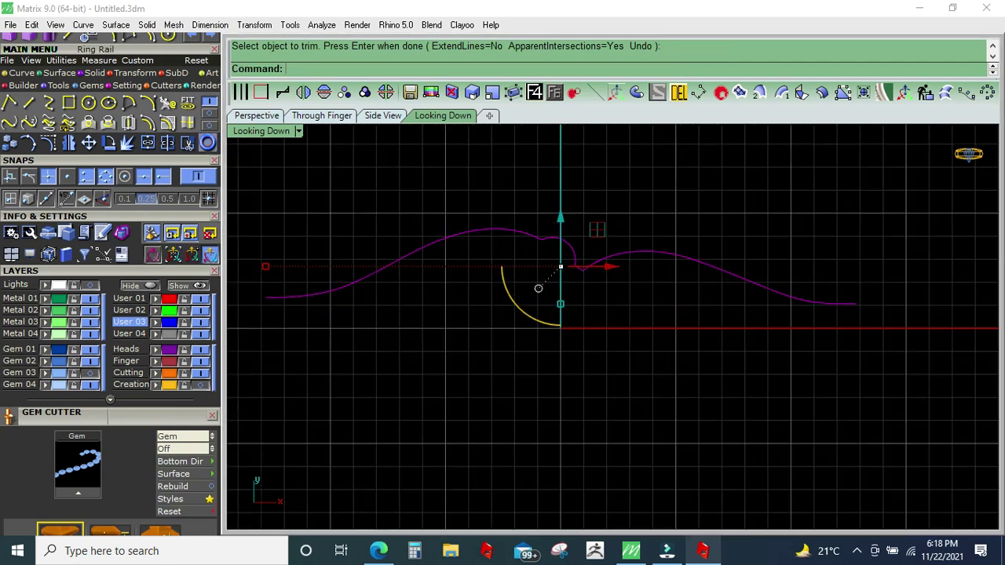
pyautogui.moveTo(446, 205); pyautogui.dragTo(491, 202, button='right')
pyautogui.scroll(2, 316, 181)
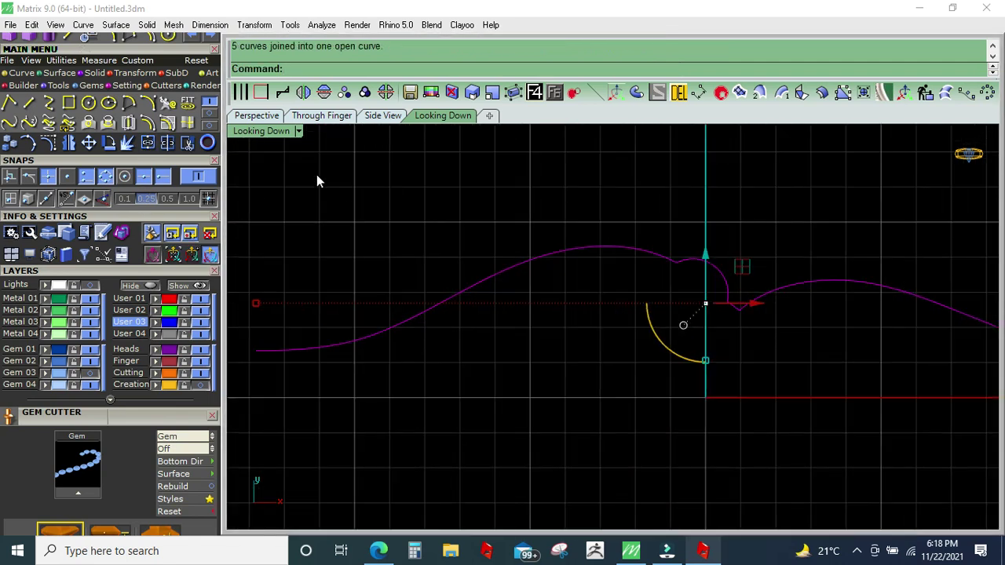
pyautogui.click(284, 93)
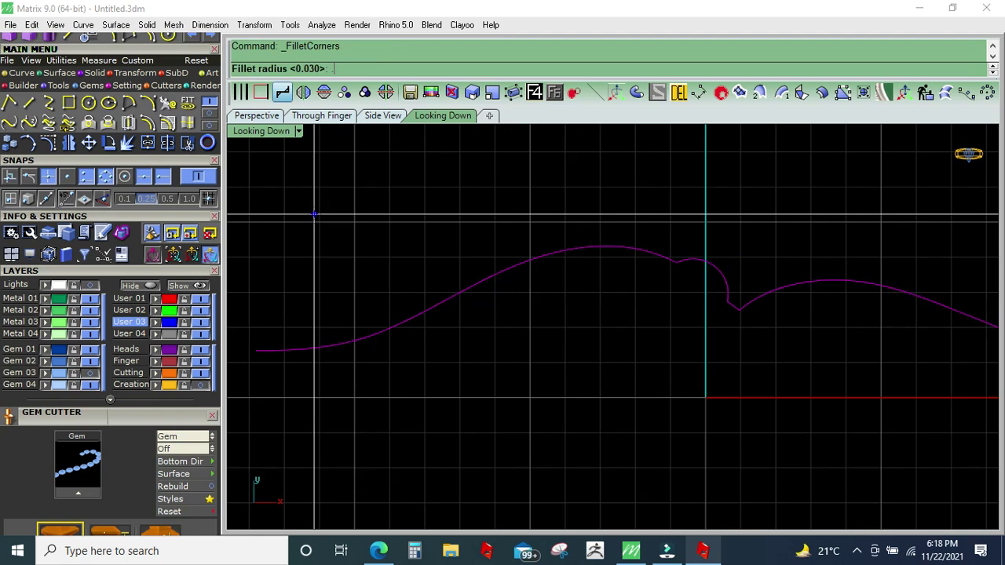
pyautogui.write('.05')
pyautogui.press('Return')
pyautogui.click(257, 116)
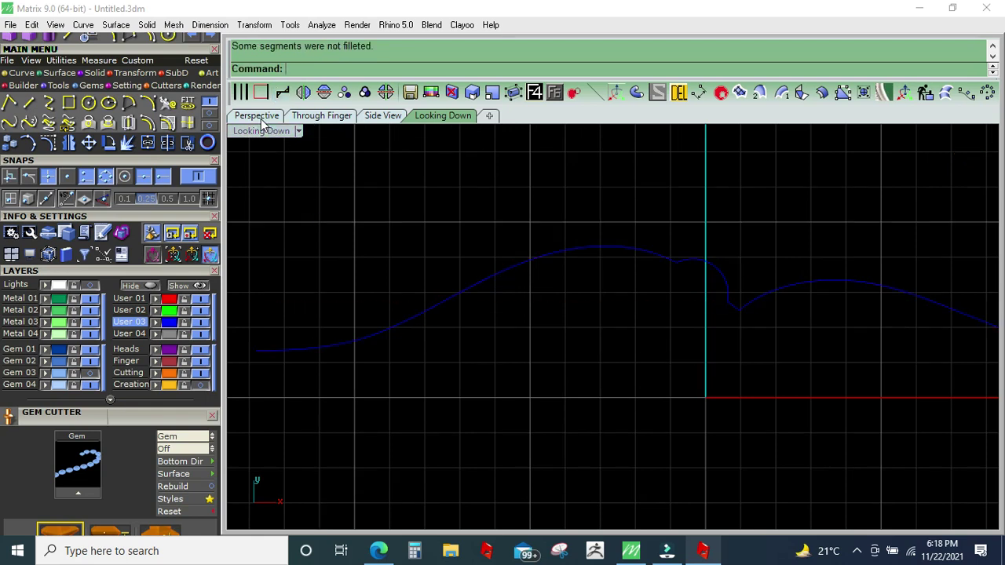
pyautogui.moveTo(490, 209); pyautogui.dragTo(460, 354)
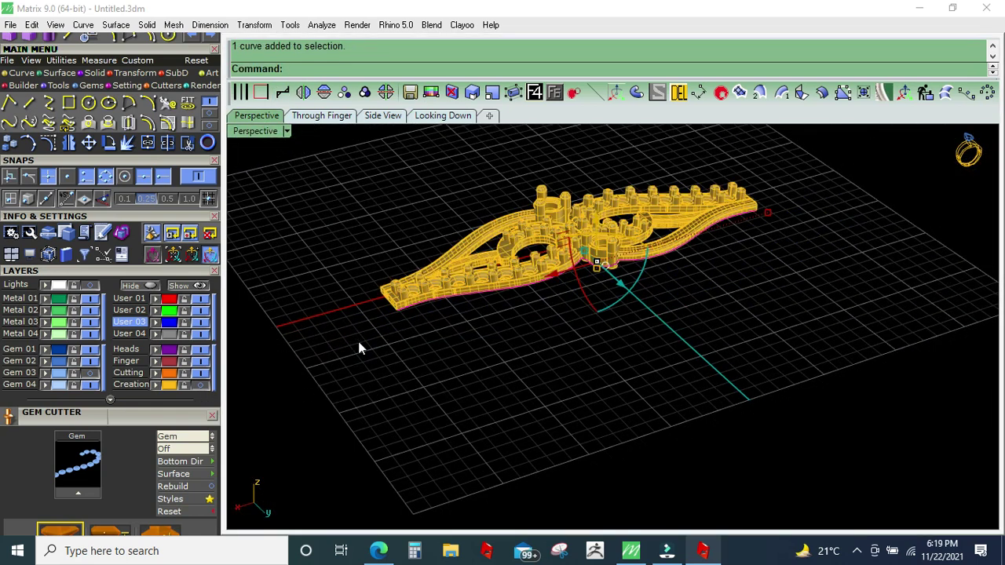
# Step: Extrude the joined profile curve into a solid wall
pyautogui.moveTo(440, 332); pyautogui.dragTo(626, 303, button='right')
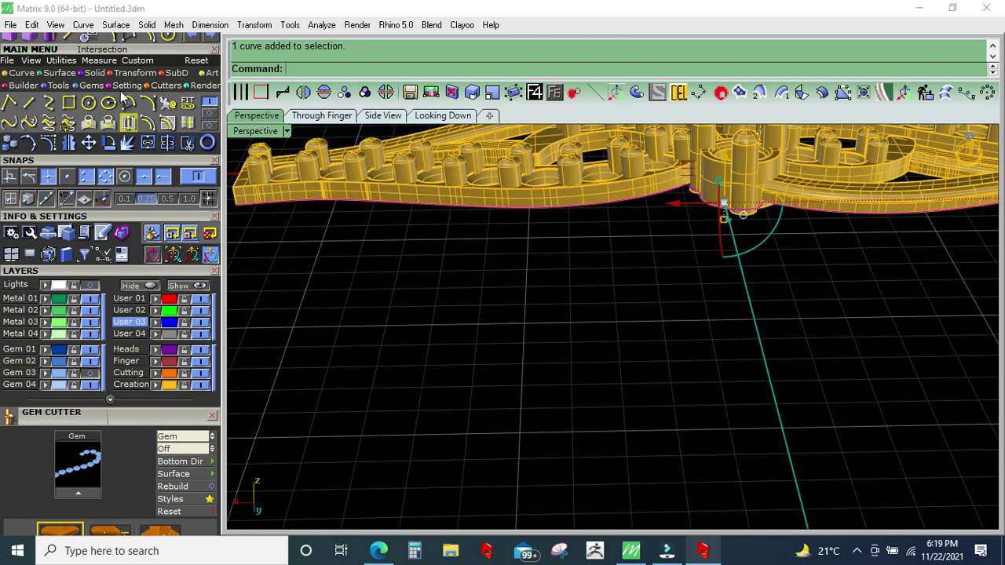
pyautogui.click(94, 72)
pyautogui.click(167, 103)
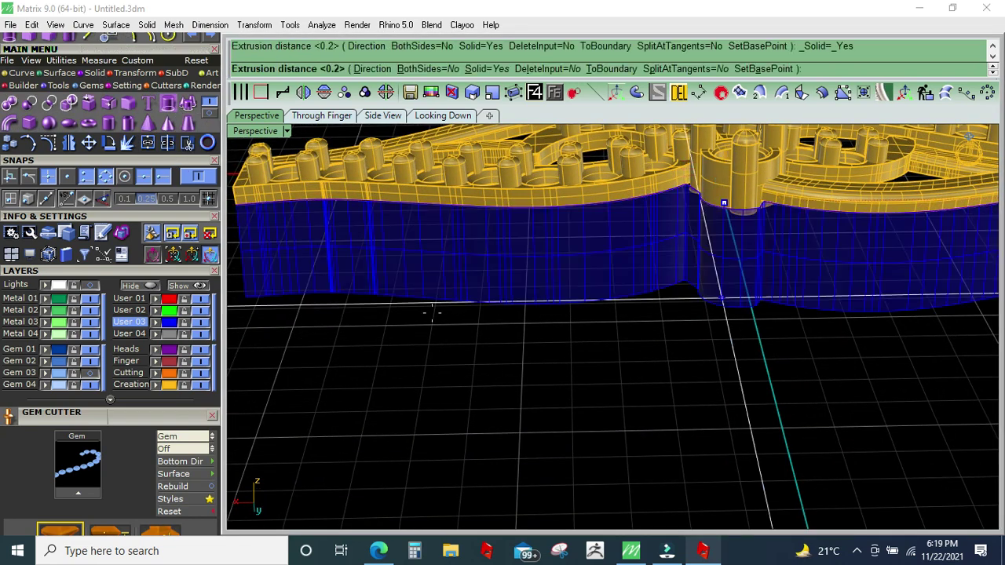
pyautogui.press('Return')
pyautogui.scroll(-3, 542, 248)
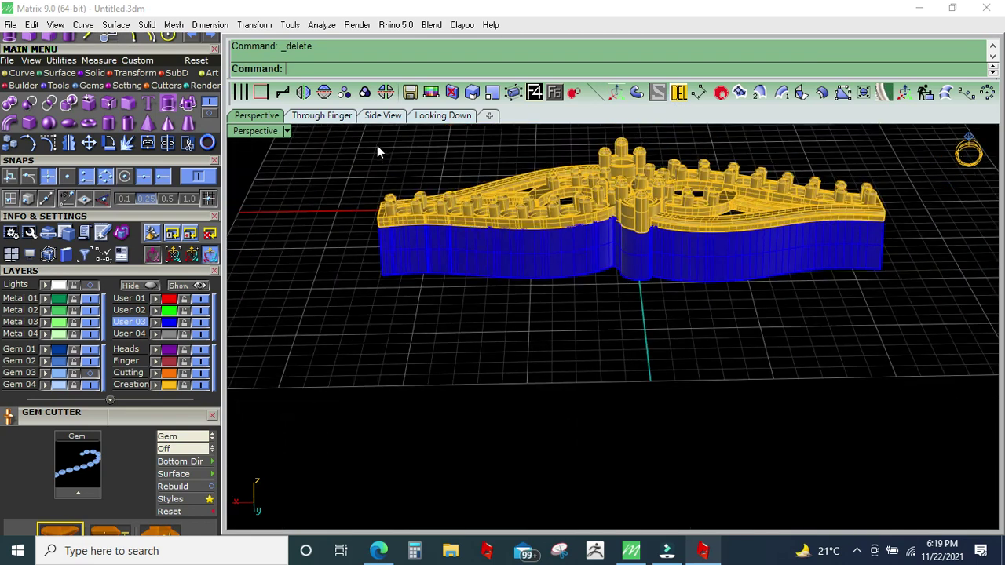
# Step: Switch to the through-finger view and make User 02 the current layer
pyautogui.click(382, 116)
pyautogui.scroll(1, 649, 332)
pyautogui.scroll(3, 642, 359)
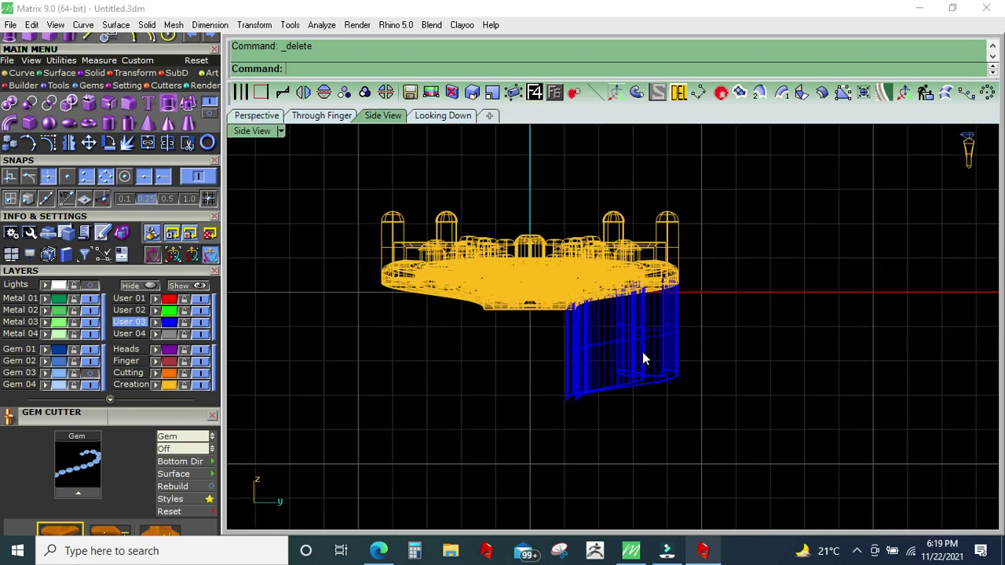
pyautogui.click(337, 117)
pyautogui.scroll(2, 595, 340)
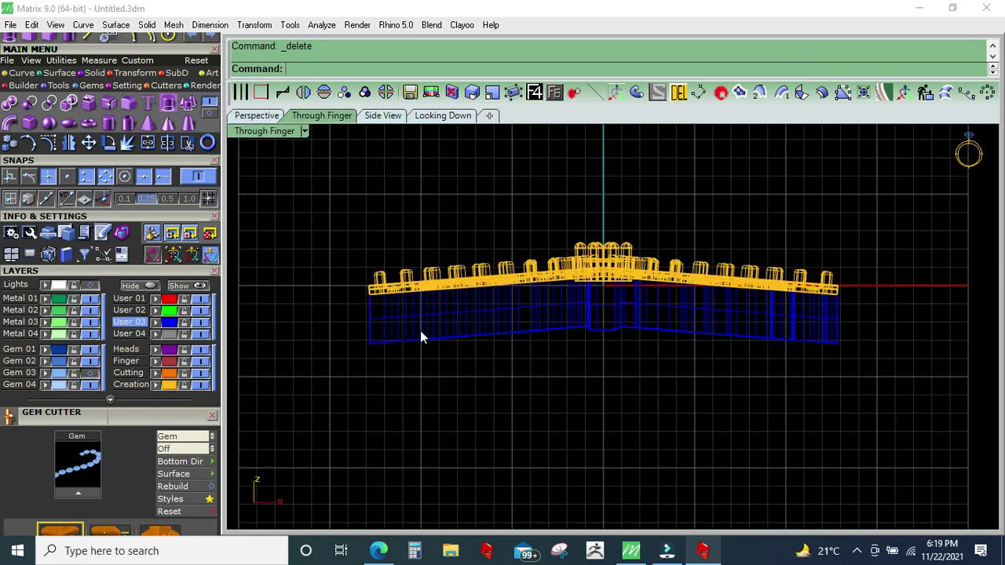
pyautogui.press('l')
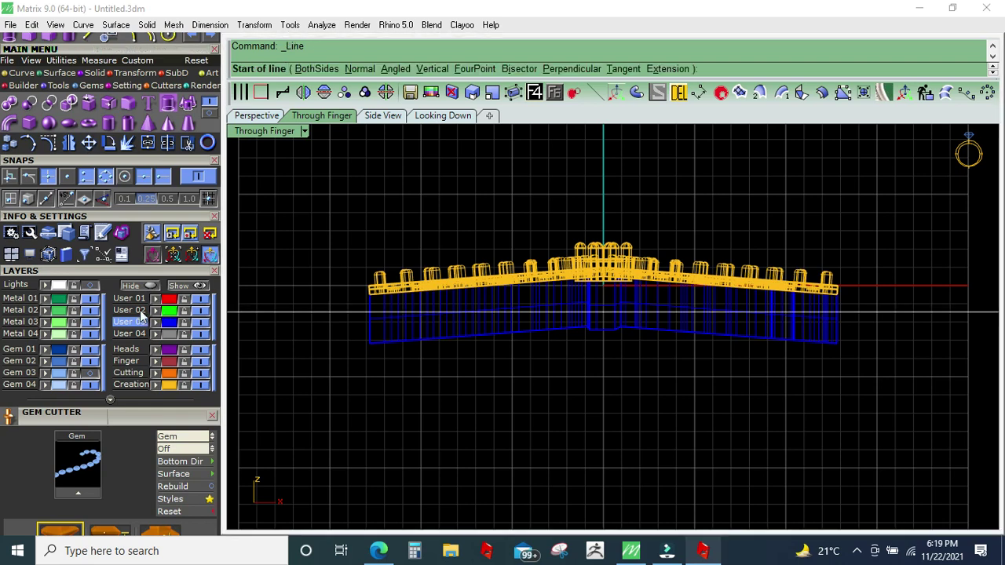
pyautogui.click(129, 311)
pyautogui.click(66, 198)
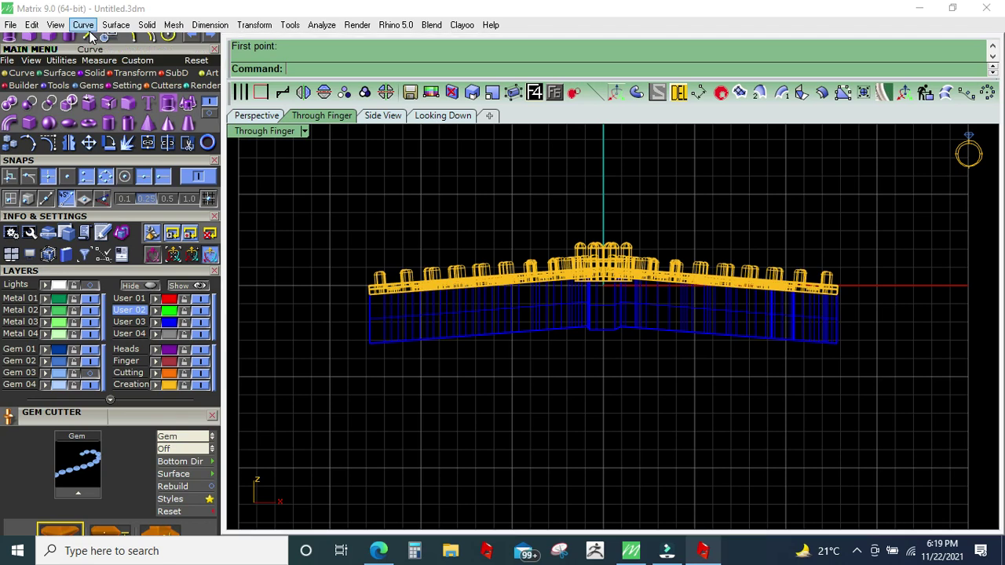
# Step: Draw a cutting line across the model from left to right
pyautogui.click(82, 25)
pyautogui.click(360, 197)
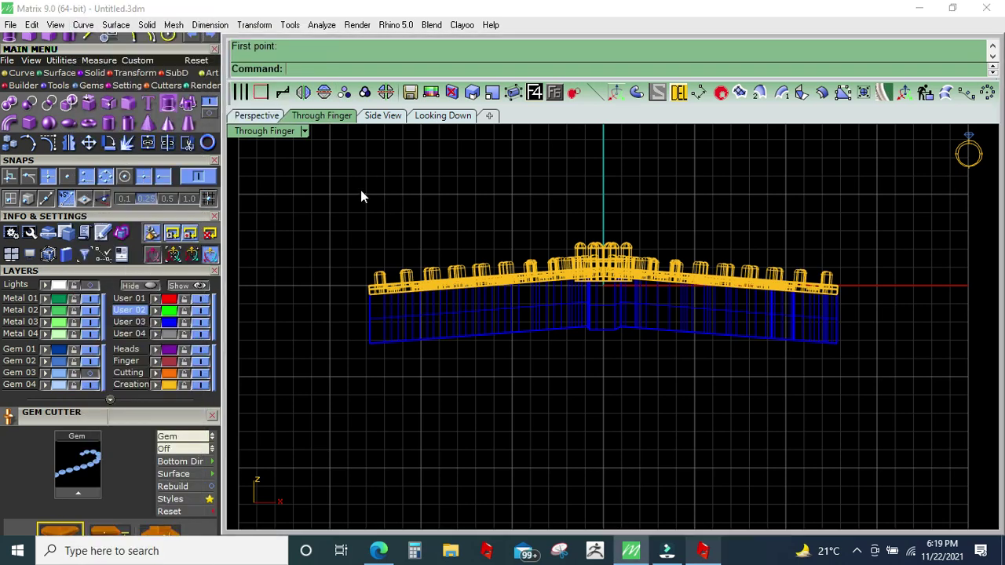
pyautogui.scroll(1, 390, 314)
pyautogui.press('Return')
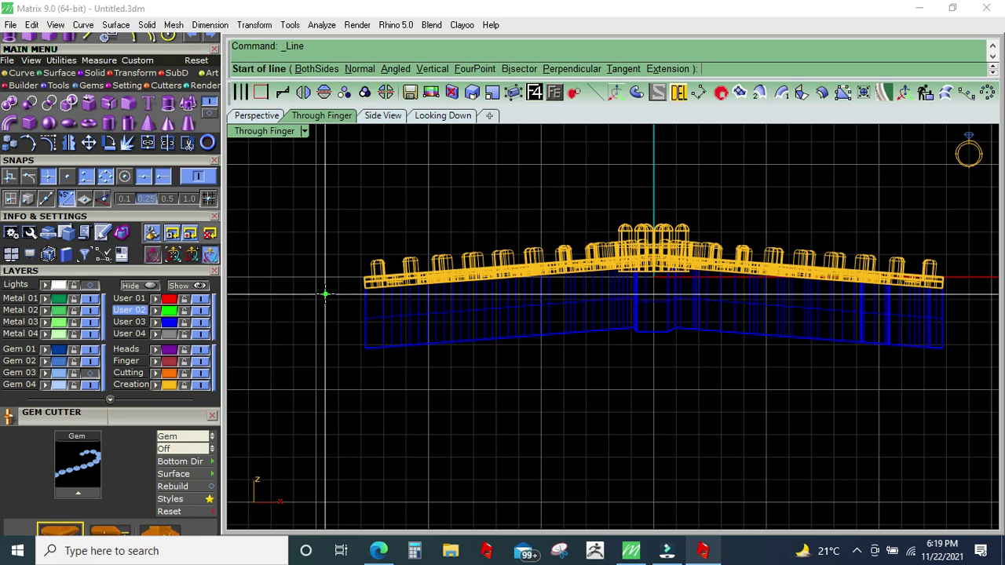
pyautogui.click(325, 295)
pyautogui.scroll(-2, 328, 294)
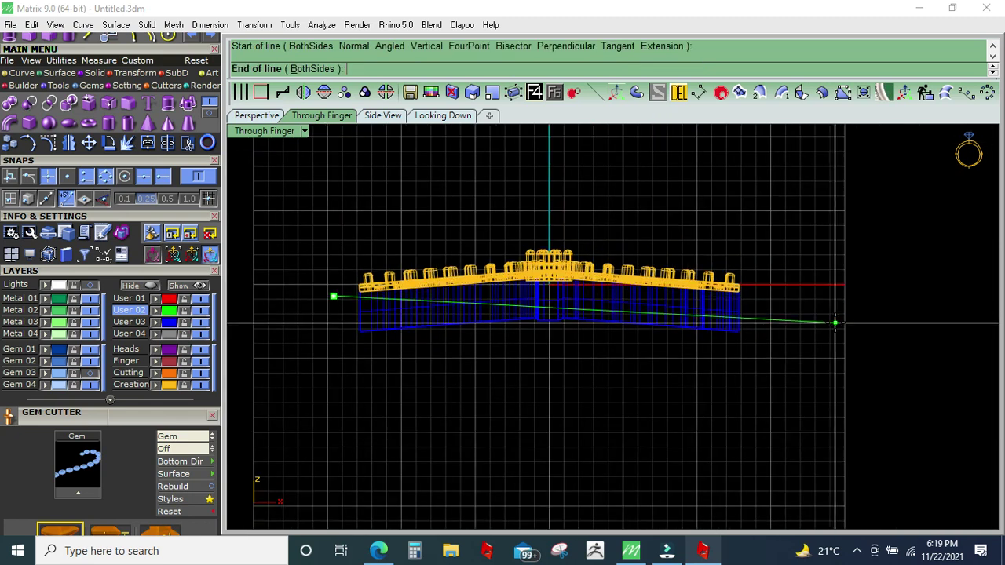
pyautogui.click(835, 322)
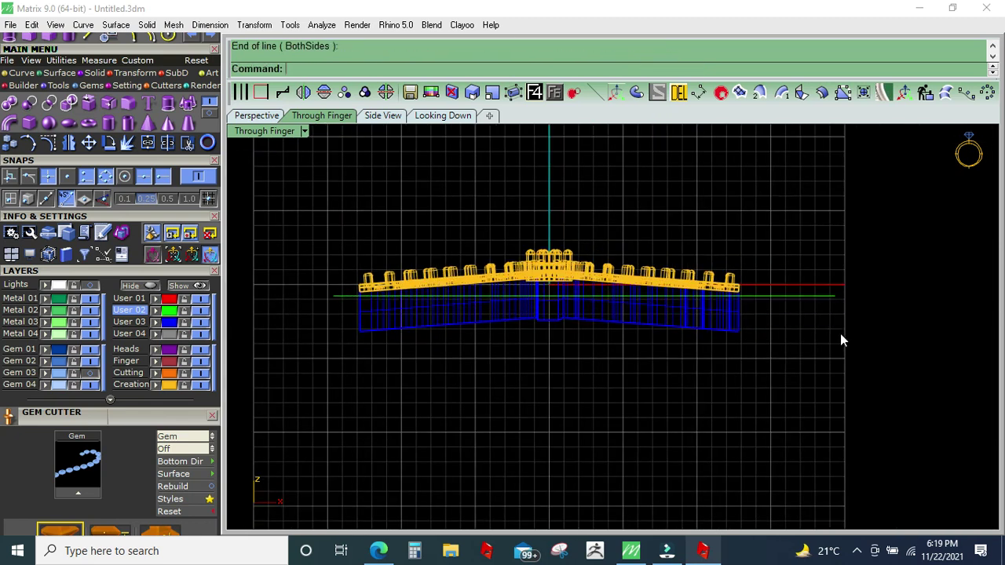
# Step: Trim away the lower part of the blue wall and delete the cutting line
pyautogui.click(187, 144)
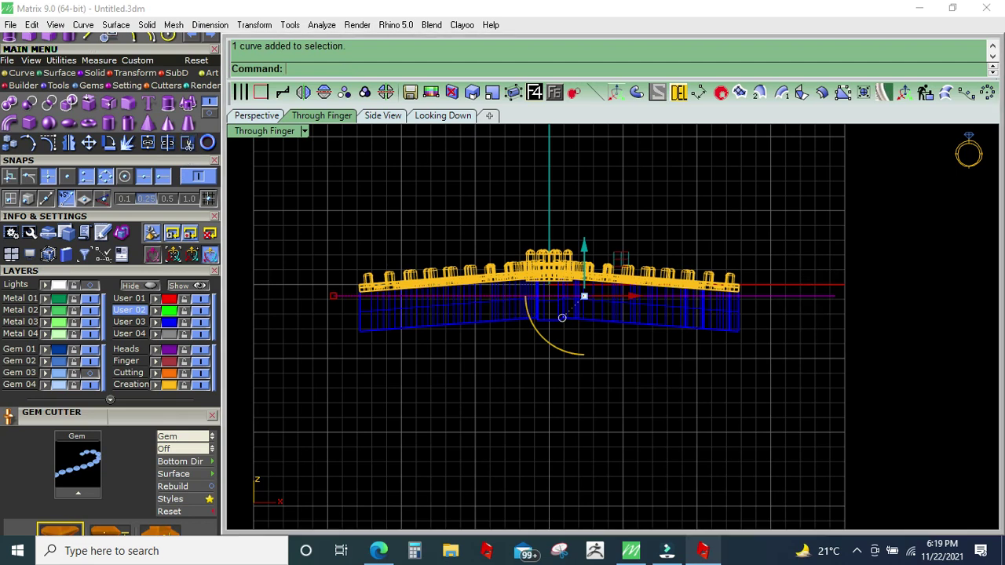
pyautogui.click(456, 313)
pyautogui.press('Return')
pyautogui.click(679, 93)
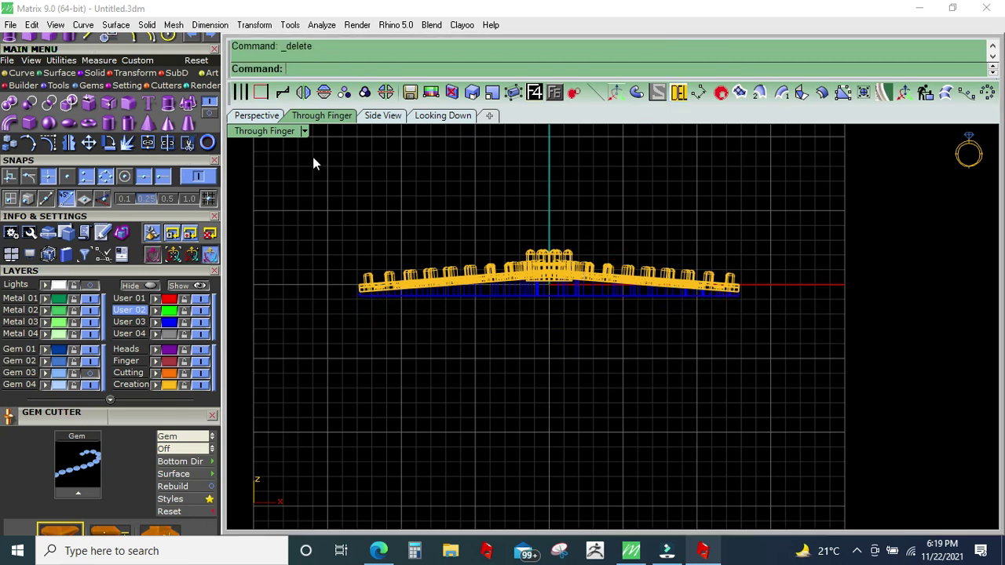
pyautogui.click(258, 116)
# Step: Offset the blue lower body's surface by 0.35
pyautogui.scroll(2, 639, 220)
pyautogui.scroll(3, 655, 259)
pyautogui.scroll(2, 658, 273)
pyautogui.click(659, 276)
pyautogui.click(816, 92)
pyautogui.press('Escape')
pyautogui.click(822, 93)
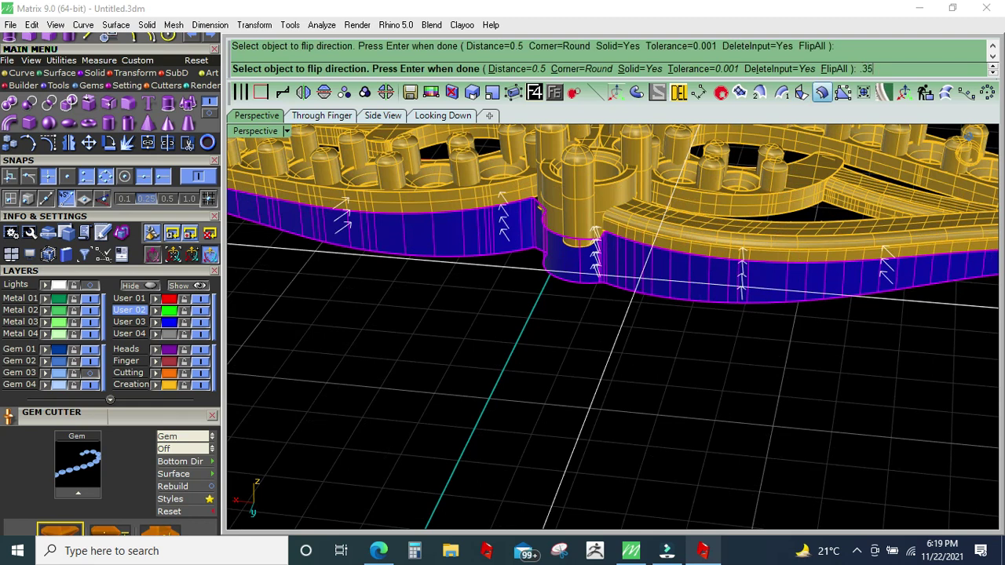
pyautogui.press('Return')
pyautogui.press('Return')
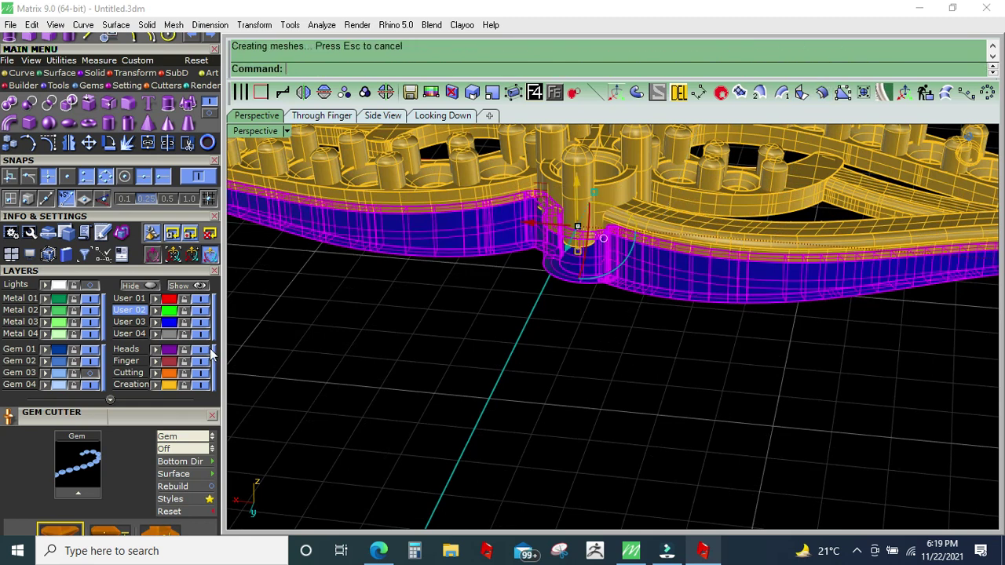
pyautogui.scroll(-5, 384, 383)
pyautogui.moveTo(440, 354); pyautogui.dragTo(581, 302, button='right')
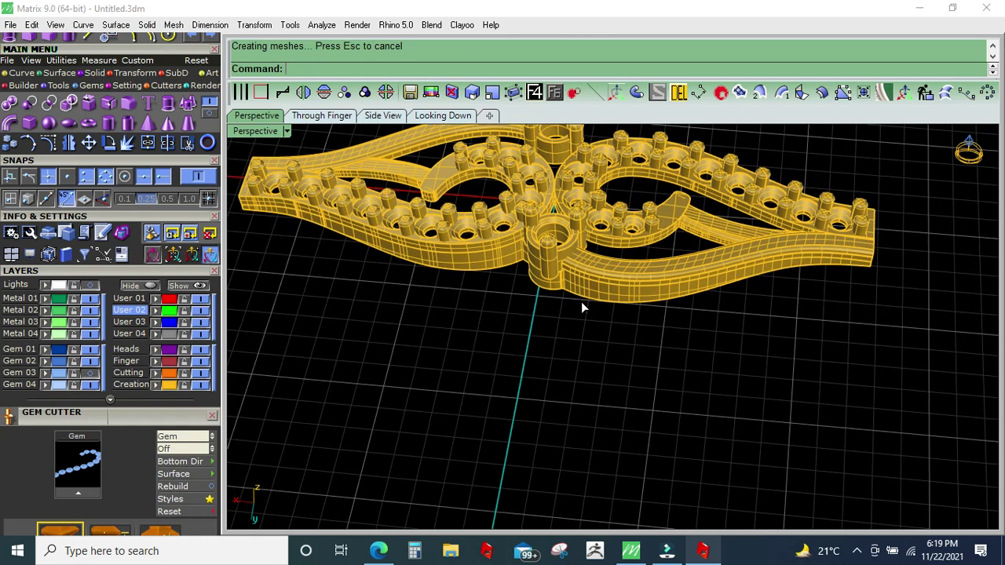
pyautogui.hotkey('ctrl', 'r')
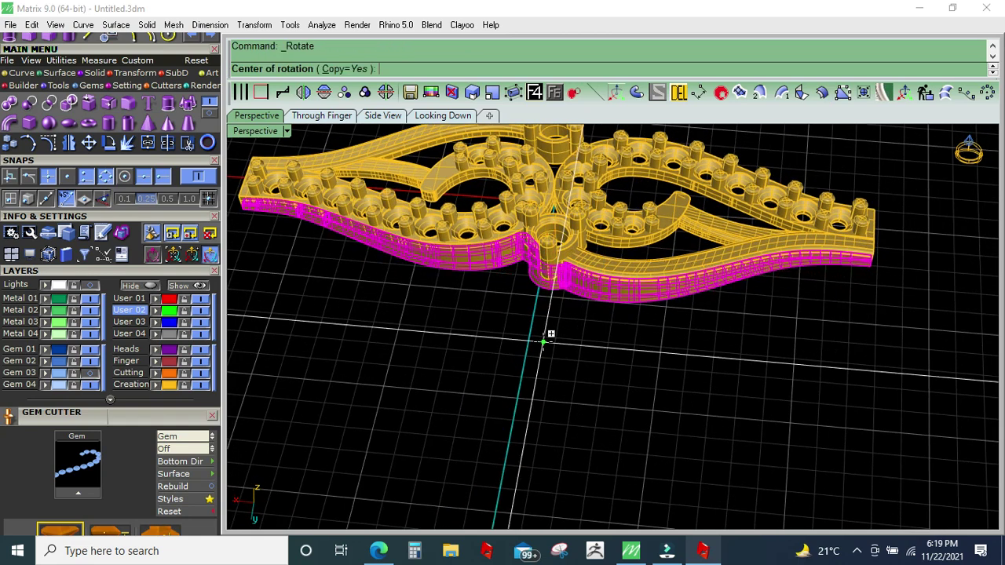
pyautogui.moveTo(543, 347); pyautogui.dragTo(574, 228, button='right')
pyautogui.scroll(5, 569, 244)
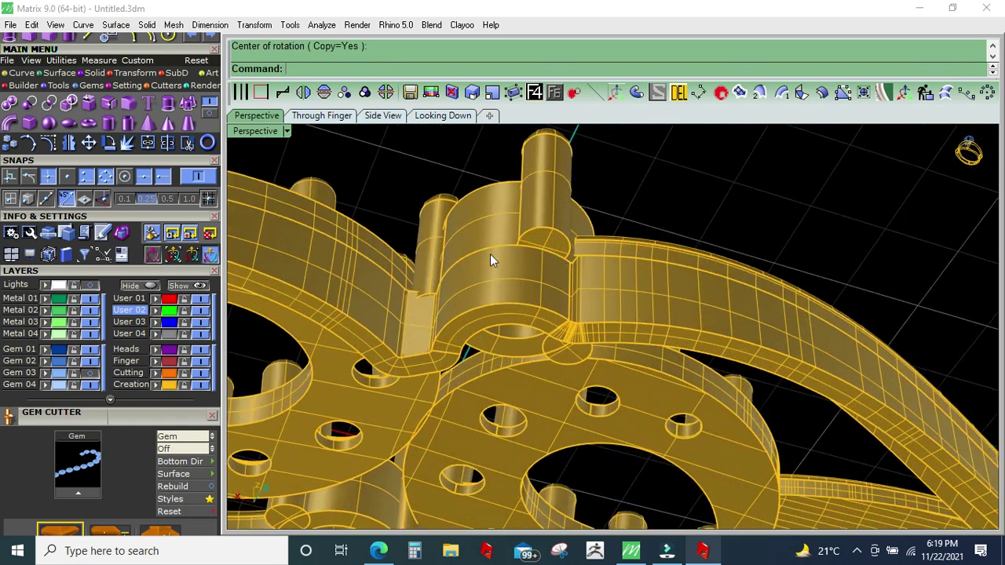
# Step: Extract the central pin's end face as a separate surface
pyautogui.click(90, 120)
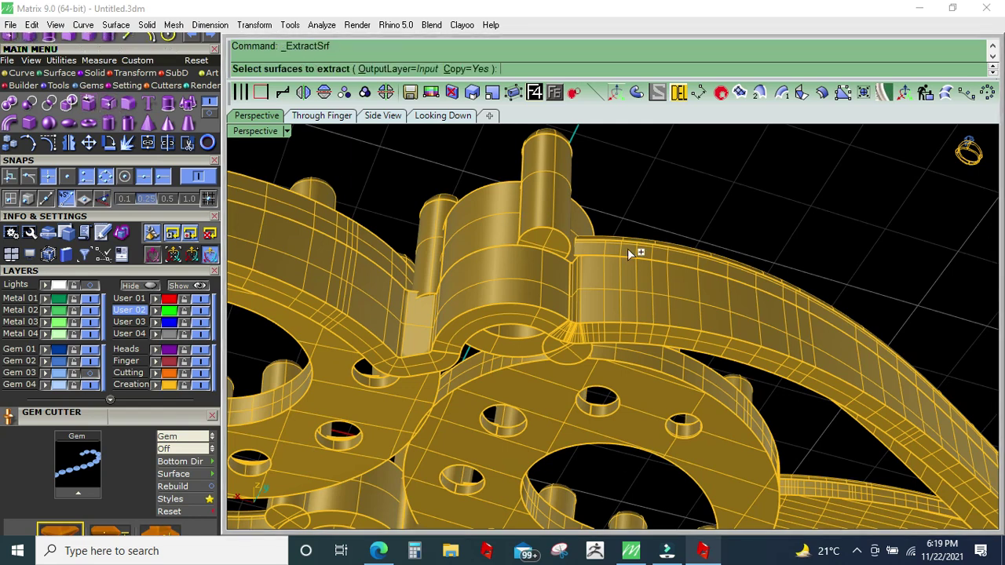
pyautogui.moveTo(557, 279); pyautogui.dragTo(520, 246, button='right')
pyautogui.click(510, 292)
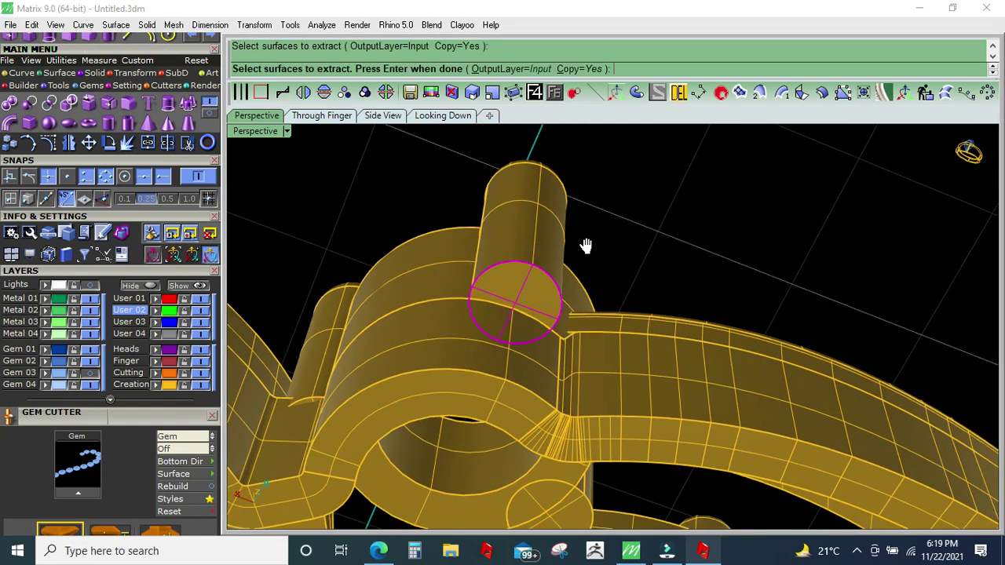
pyautogui.scroll(-3, 510, 292)
pyautogui.moveTo(411, 317); pyautogui.dragTo(555, 311, button='right')
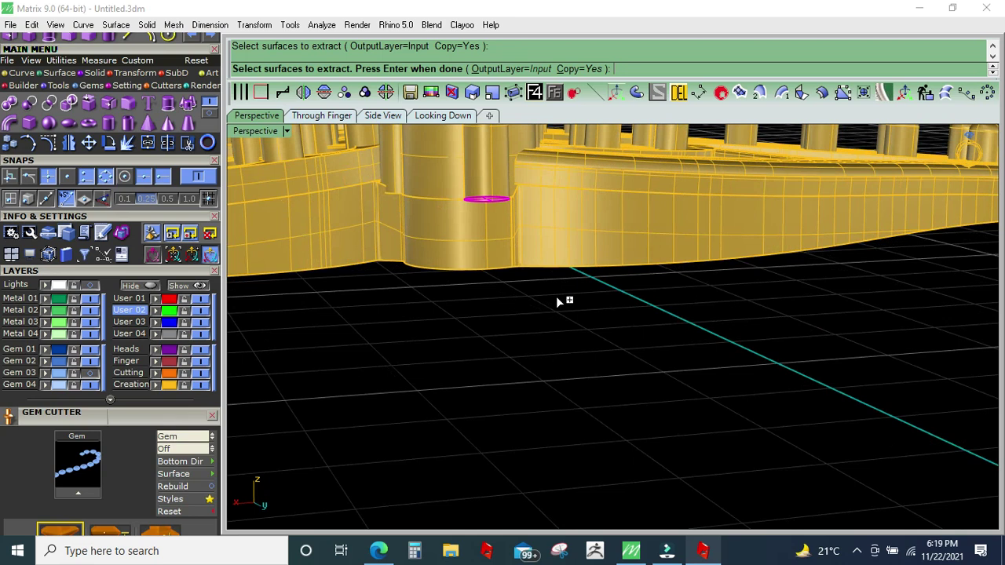
pyautogui.press('Return')
# Step: Extrude the extracted face down to the band base as a green cylinder
pyautogui.click(188, 103)
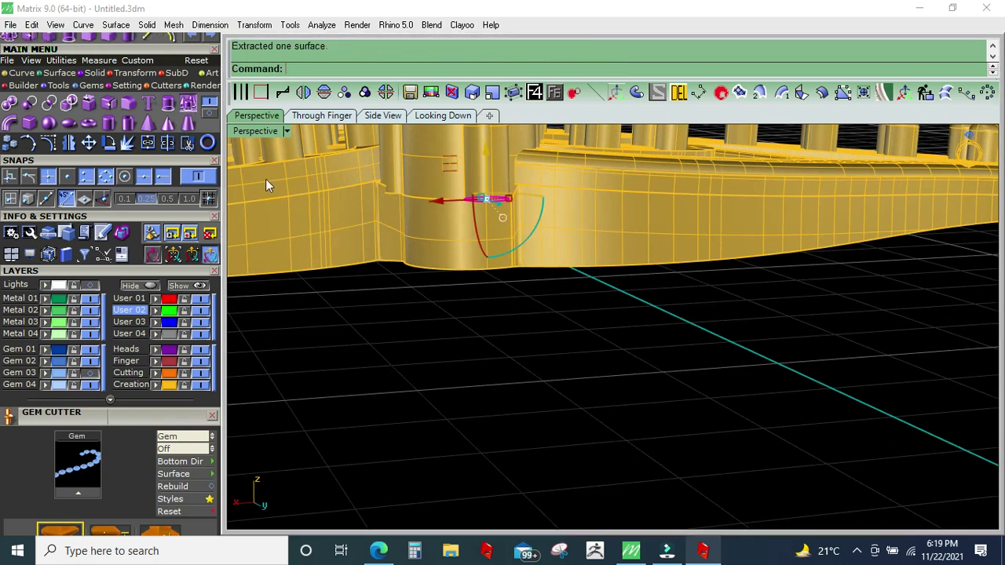
pyautogui.click(475, 272)
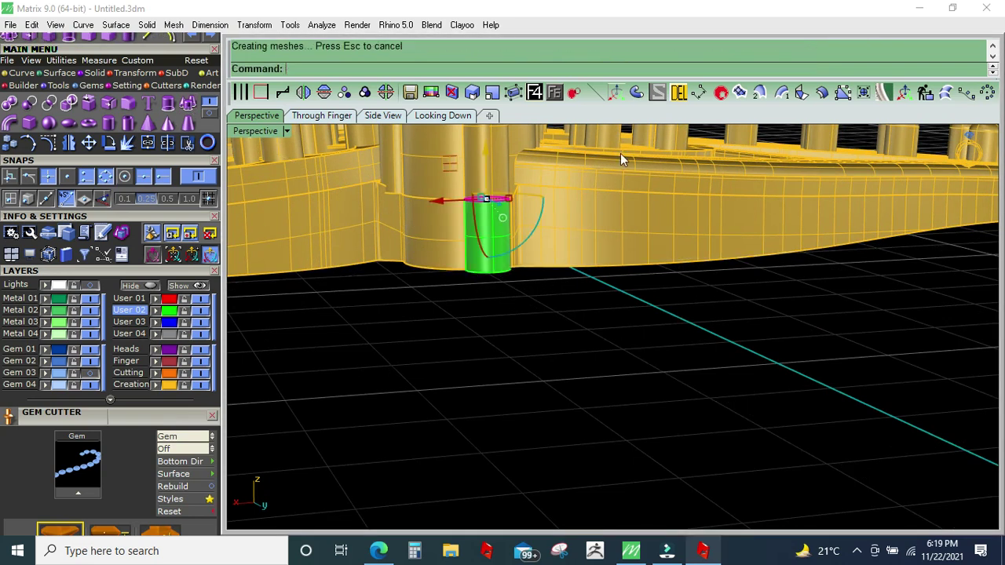
pyautogui.click(496, 243)
pyautogui.scroll(-3, 551, 302)
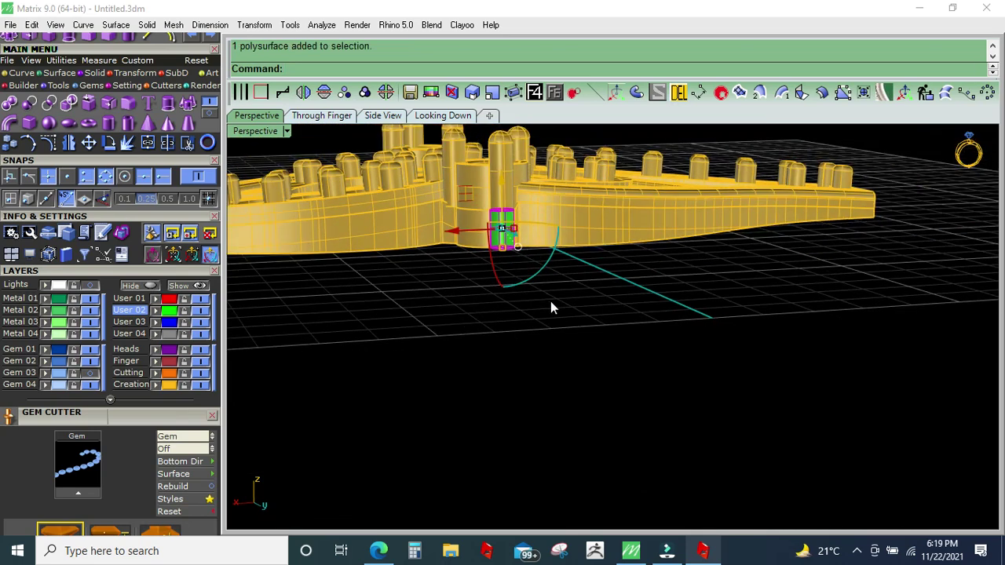
pyautogui.moveTo(551, 262); pyautogui.dragTo(234, 415, button='right')
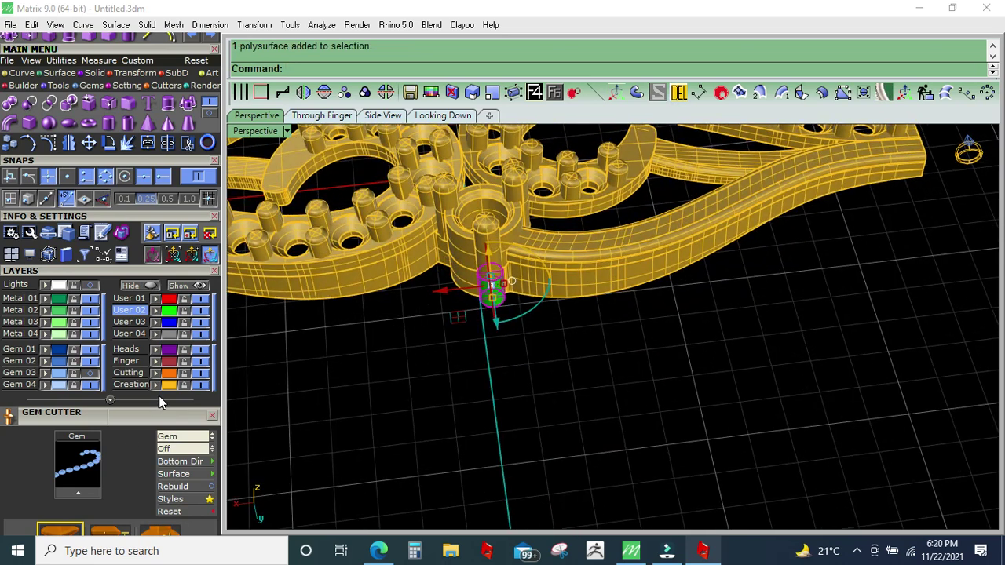
# Step: Group the lower band with the cylinder
pyautogui.moveTo(575, 449)
pyautogui.mouseDown(button='right')
pyautogui.moveTo(644, 267)
pyautogui.moveTo(670, 238)
pyautogui.moveTo(557, 402)
pyautogui.mouseUp(button='right')
pyautogui.click(410, 252)
pyautogui.hotkey('ctrl', 'g')
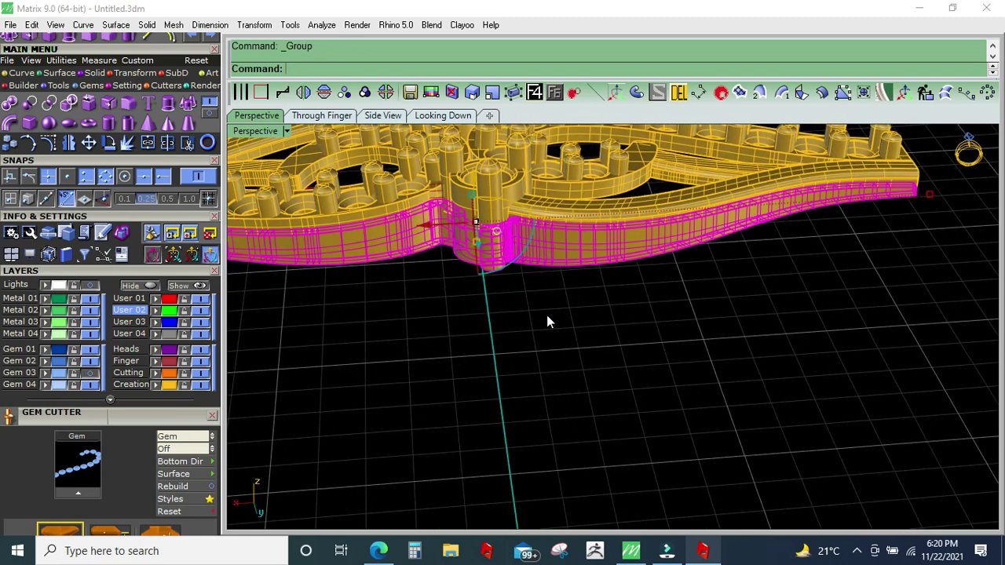
pyautogui.scroll(-5, 546, 315)
# Step: Rotate a copy of the grouped band 180° about the origin 0,0,0
pyautogui.hotkey('ctrl', 'r')
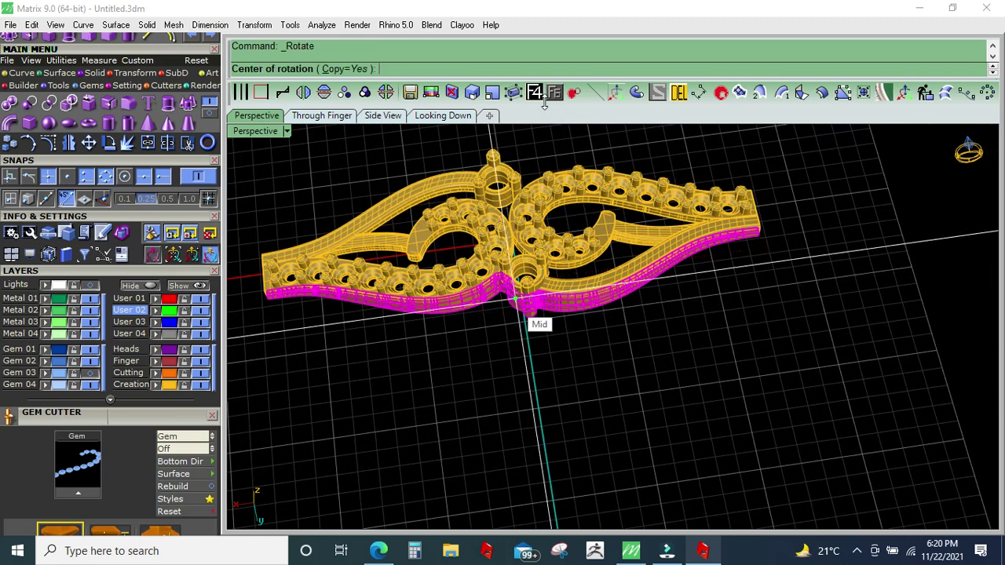
pyautogui.write('0')
pyautogui.press('Return')
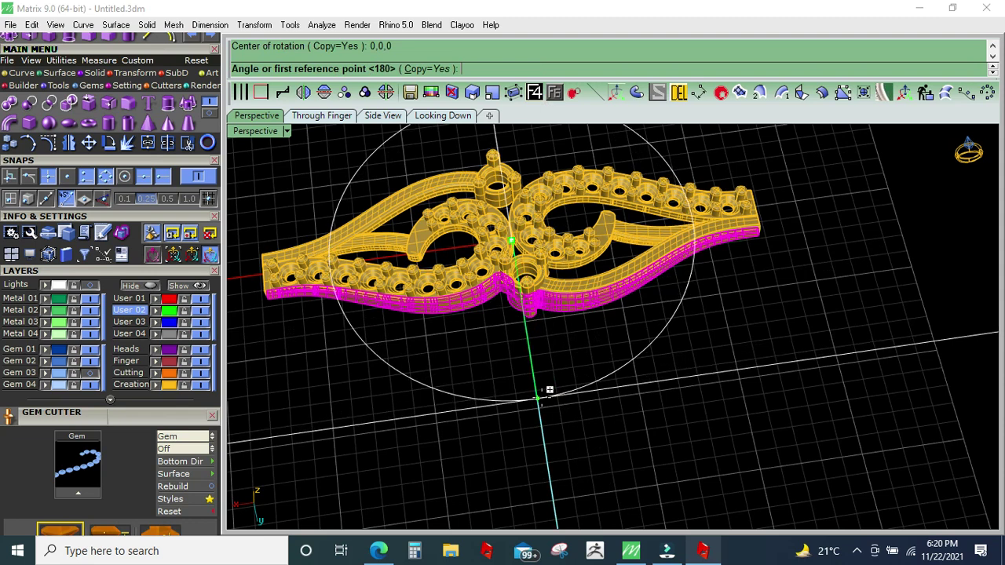
pyautogui.click(543, 393)
pyautogui.click(520, 128)
pyautogui.press('Return')
pyautogui.press('Return')
pyautogui.click(523, 139)
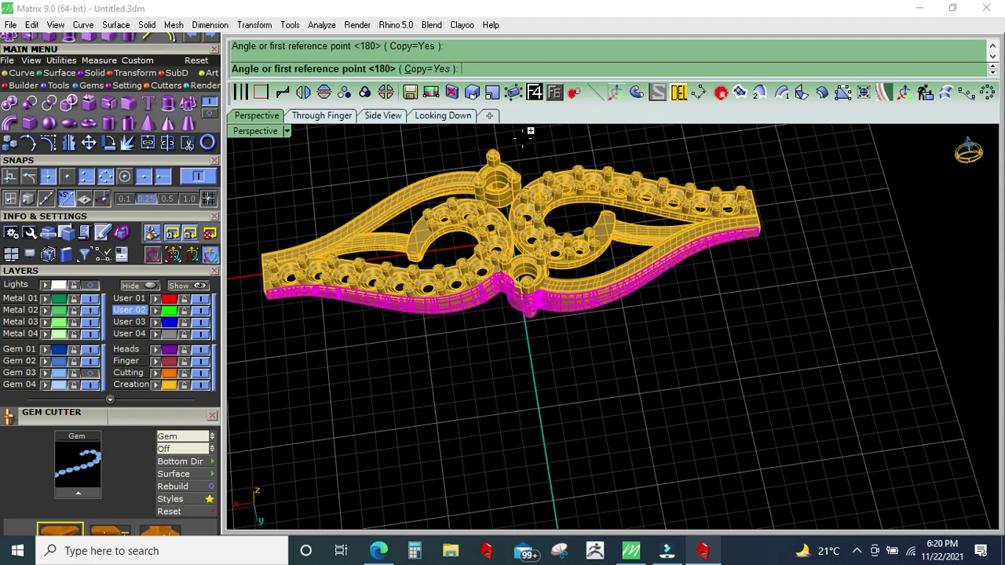
pyautogui.press('Return')
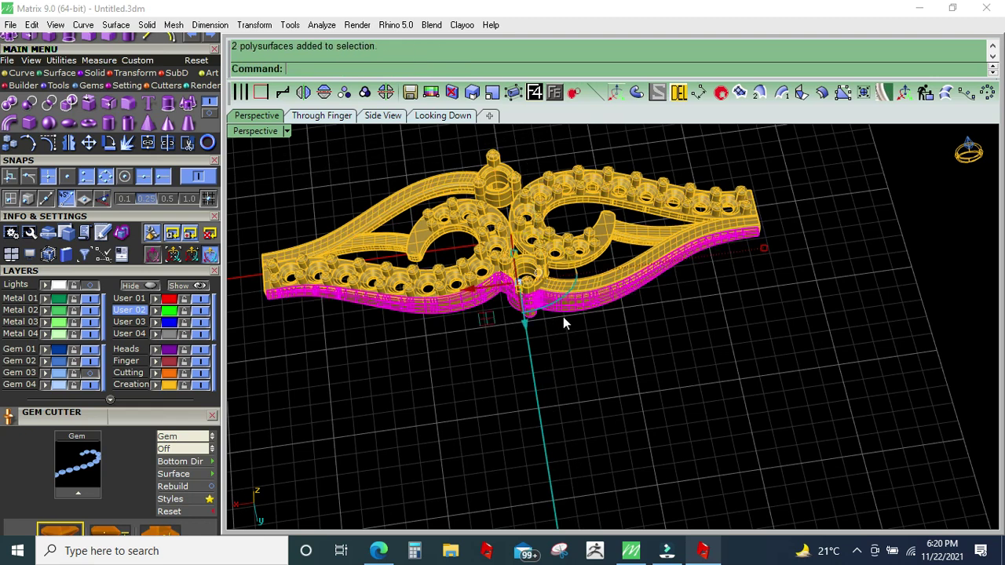
# Step: Delete the stray extra band copy at lower left
pyautogui.click(584, 374)
pyautogui.moveTo(584, 373)
pyautogui.mouseDown(button='right')
pyautogui.moveTo(568, 298)
pyautogui.moveTo(500, 328)
pyautogui.mouseUp(button='right')
pyautogui.moveTo(377, 385); pyautogui.dragTo(255, 498)
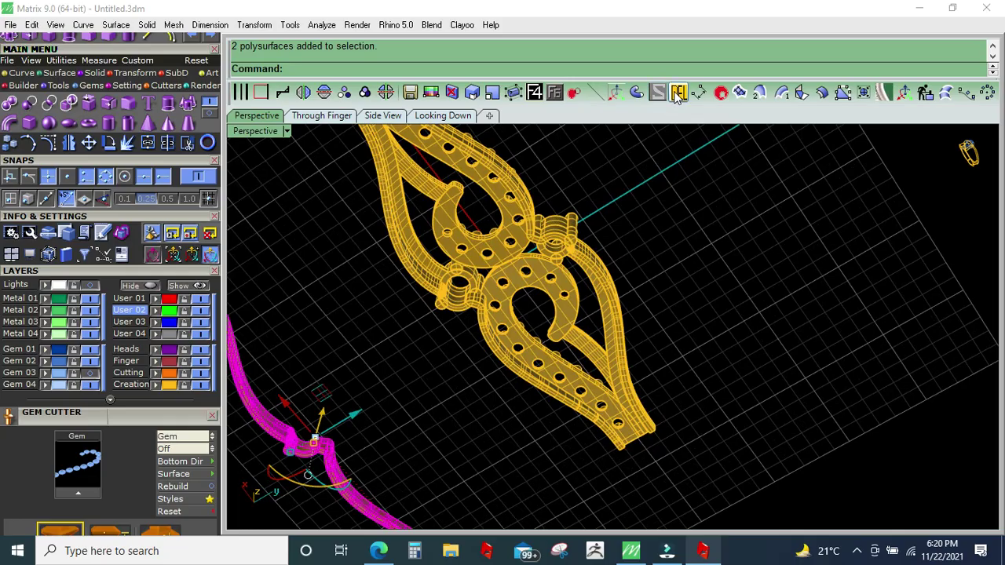
pyautogui.click(678, 95)
# Step: Window-select the entire swirl piece and group it with Ctrl+G
pyautogui.moveTo(516, 325); pyautogui.dragTo(580, 397, button='right')
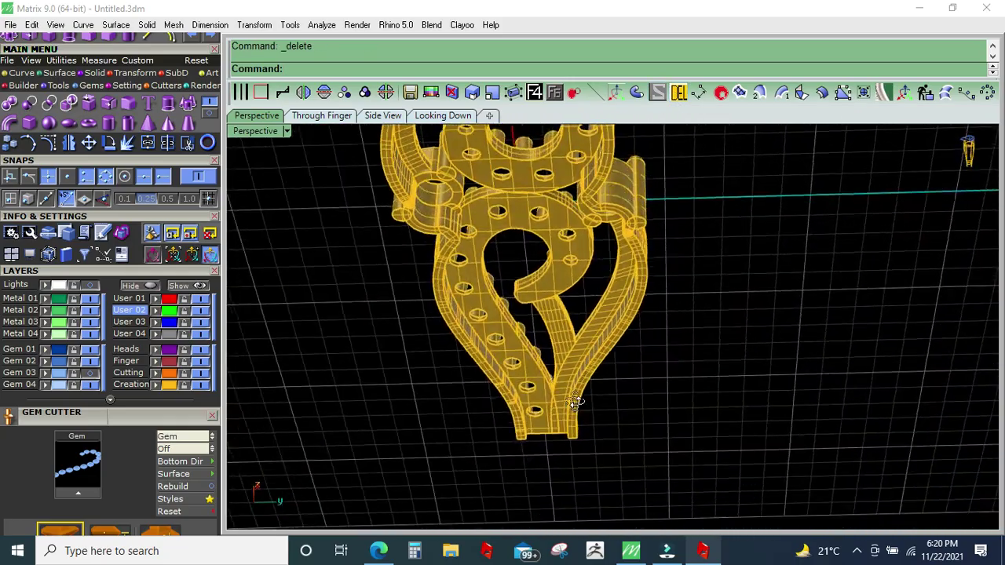
pyautogui.moveTo(579, 397); pyautogui.dragTo(545, 332, button='right')
pyautogui.scroll(-5, 545, 332)
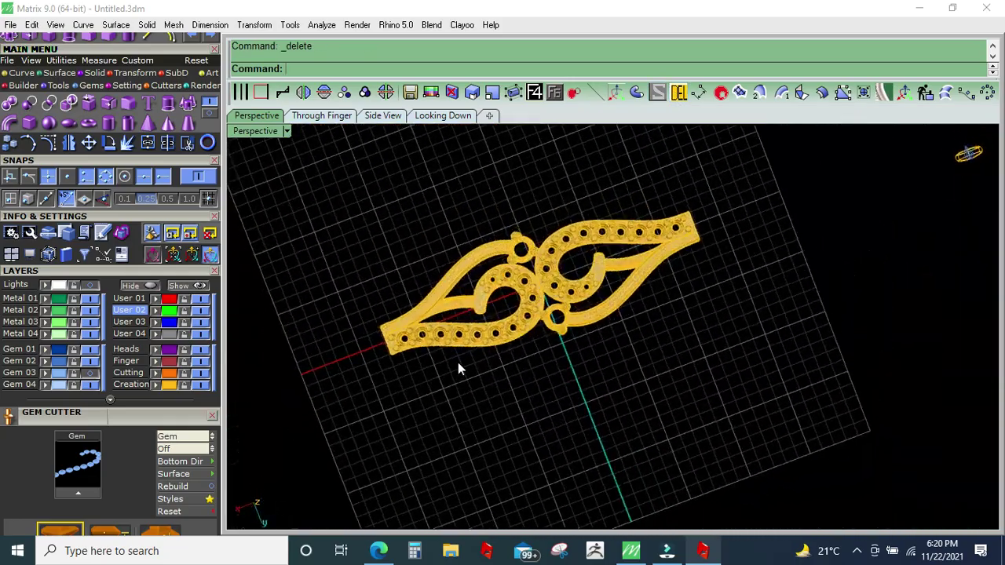
pyautogui.moveTo(327, 402); pyautogui.dragTo(837, 153)
pyautogui.hotkey('ctrl', 'g')
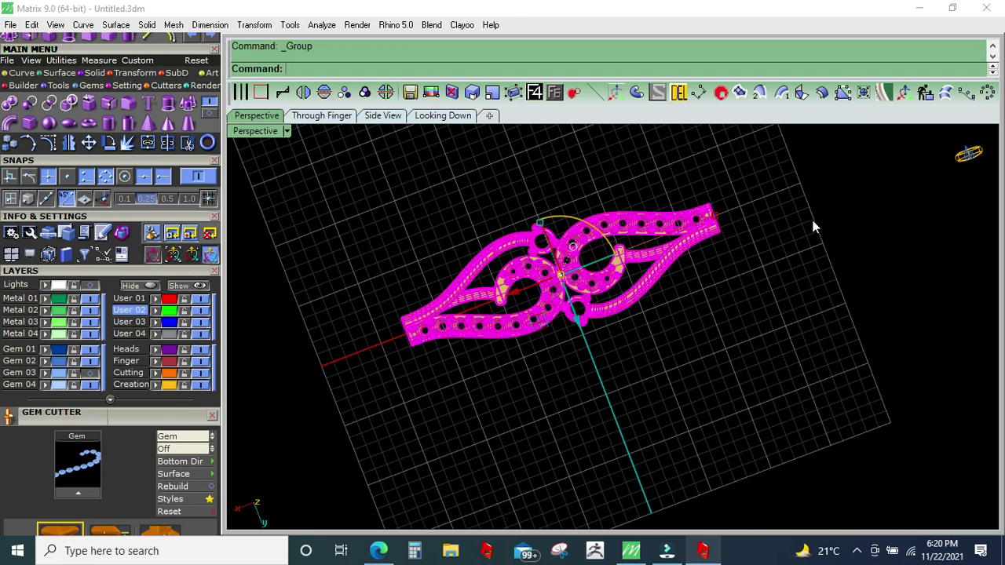
# Step: Add a ring-size circle around the piece in the Through Finger view
pyautogui.click(813, 224)
pyautogui.click(322, 116)
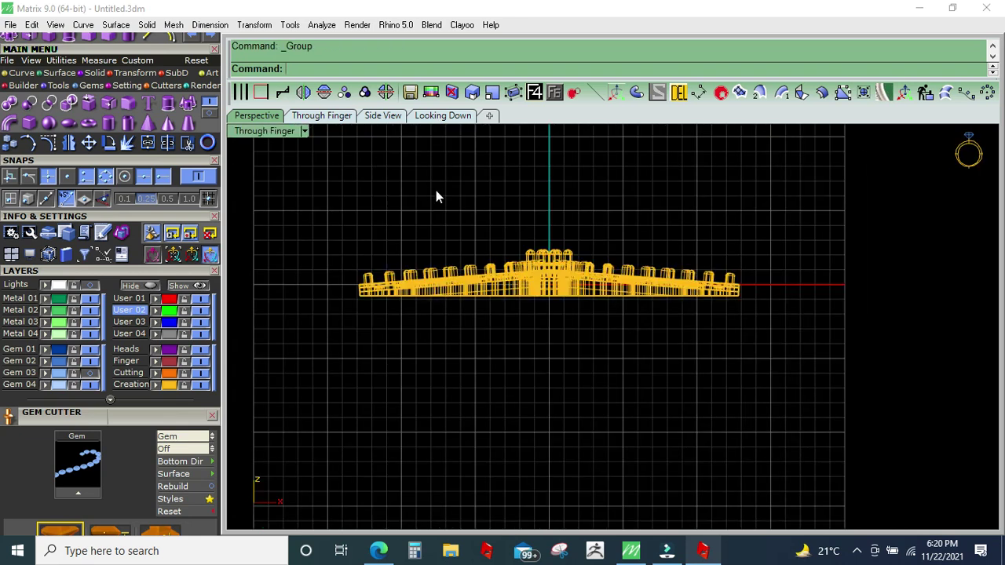
pyautogui.click(207, 144)
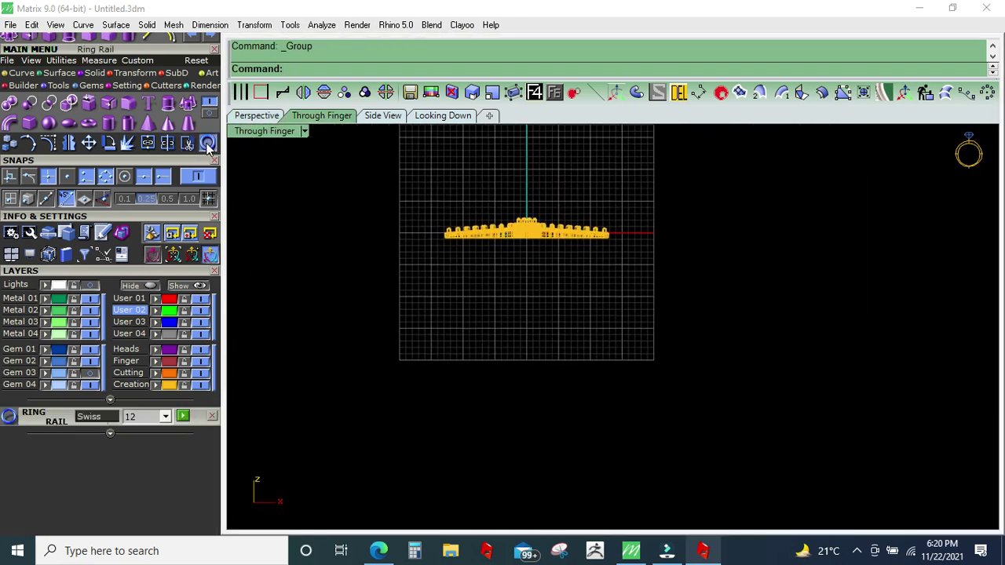
pyautogui.click(182, 417)
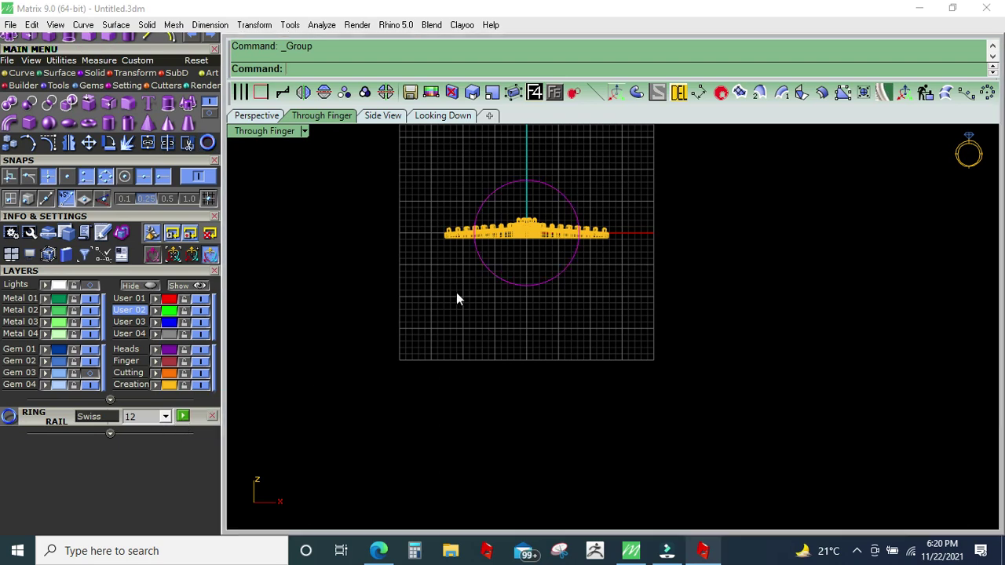
pyautogui.press('Return')
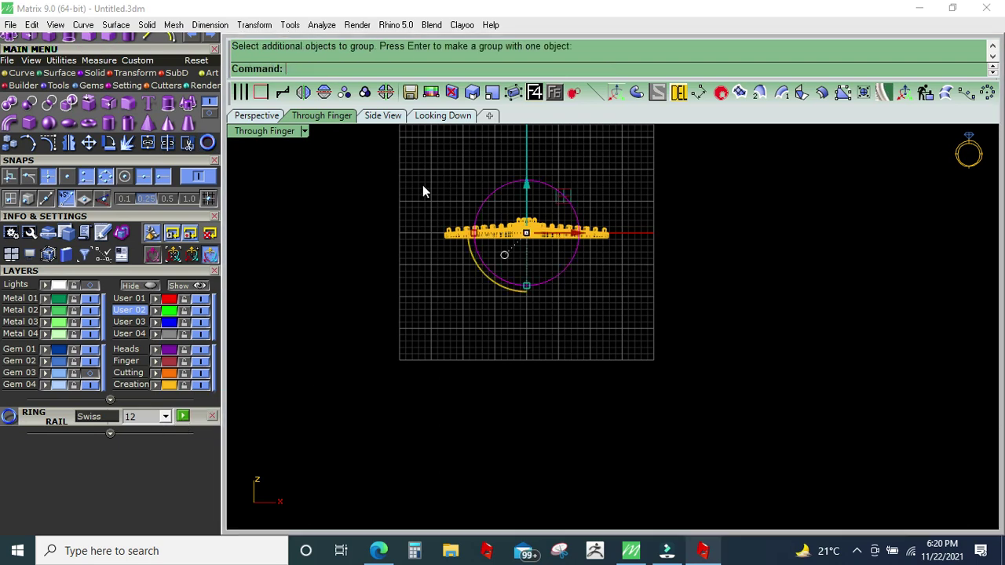
# Step: Extrude the ring-size circle both ways as an open surface and delete the rail guide
pyautogui.click(383, 115)
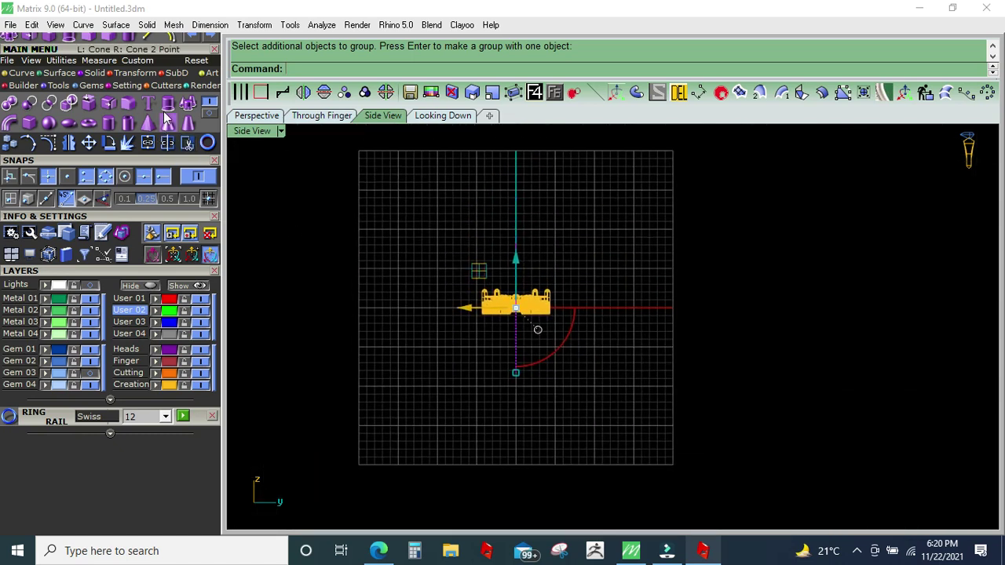
pyautogui.click(188, 103)
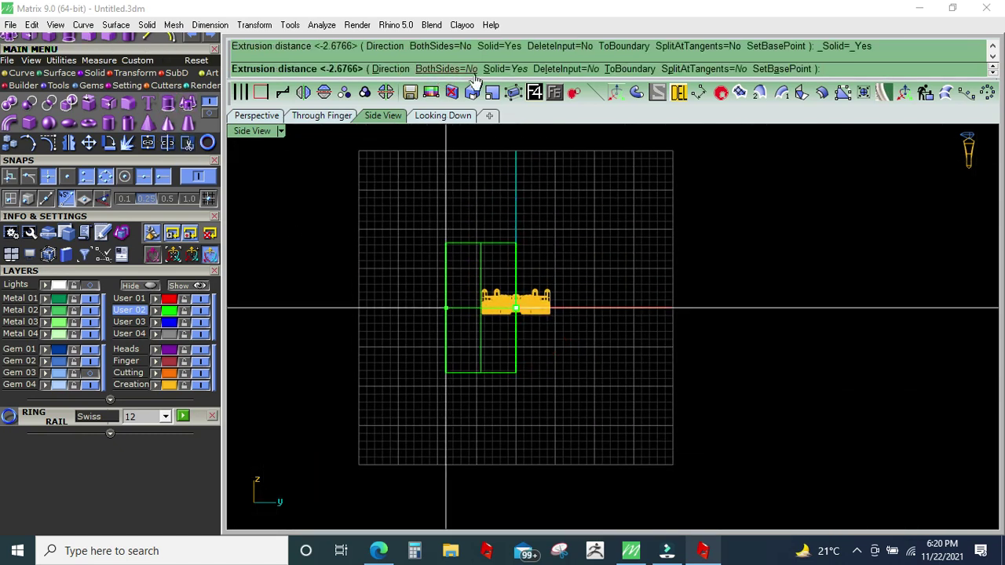
pyautogui.click(446, 68)
pyautogui.click(505, 68)
pyautogui.rightClick(590, 201)
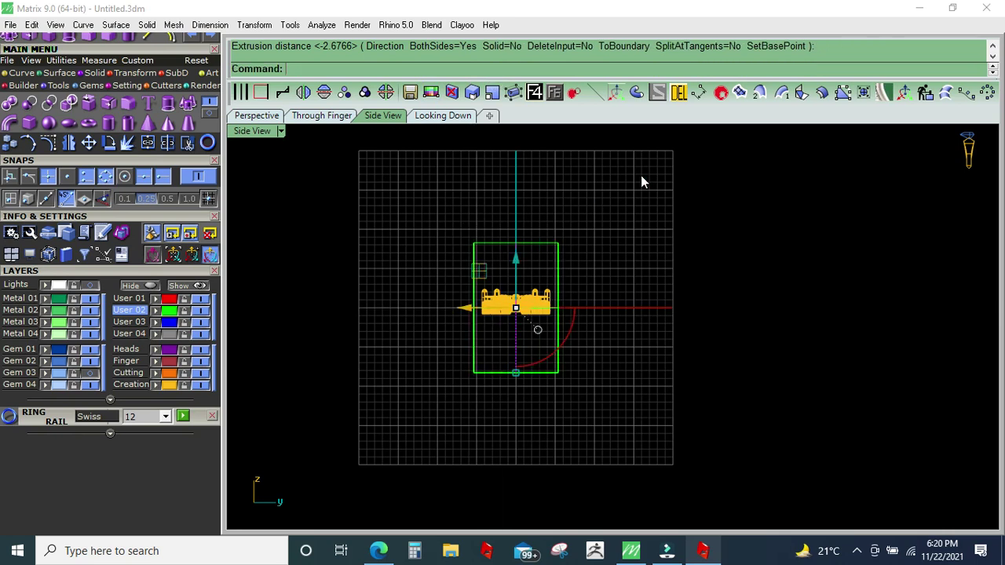
pyautogui.click(680, 94)
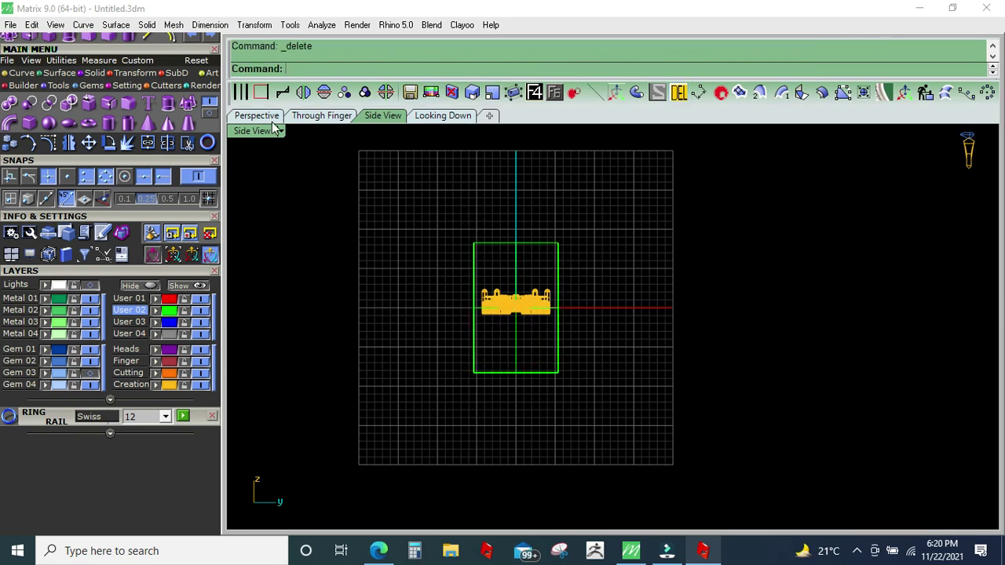
# Step: Unroll the cylinder surface into a flat planar UV surface
pyautogui.click(271, 120)
pyautogui.click(597, 357)
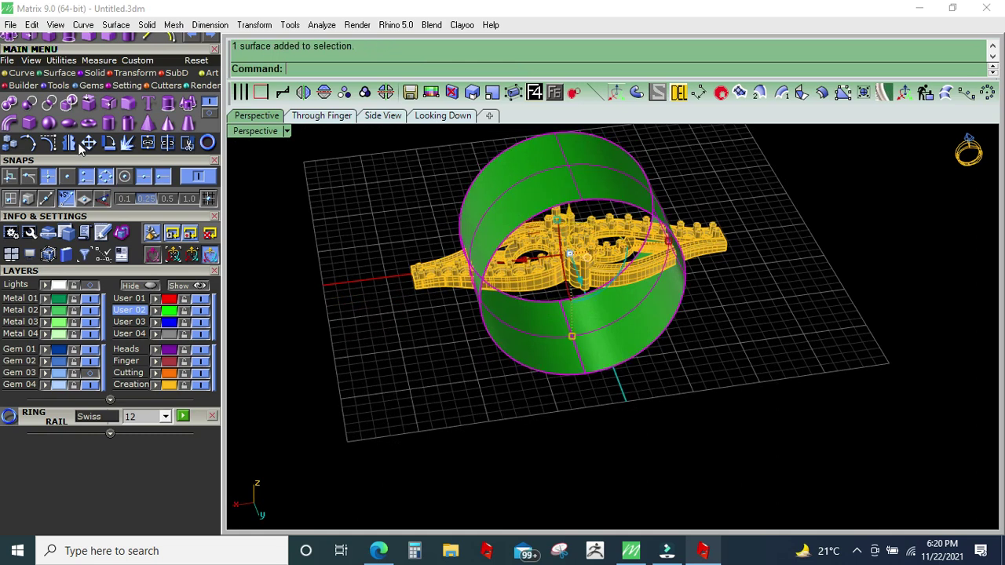
pyautogui.click(21, 73)
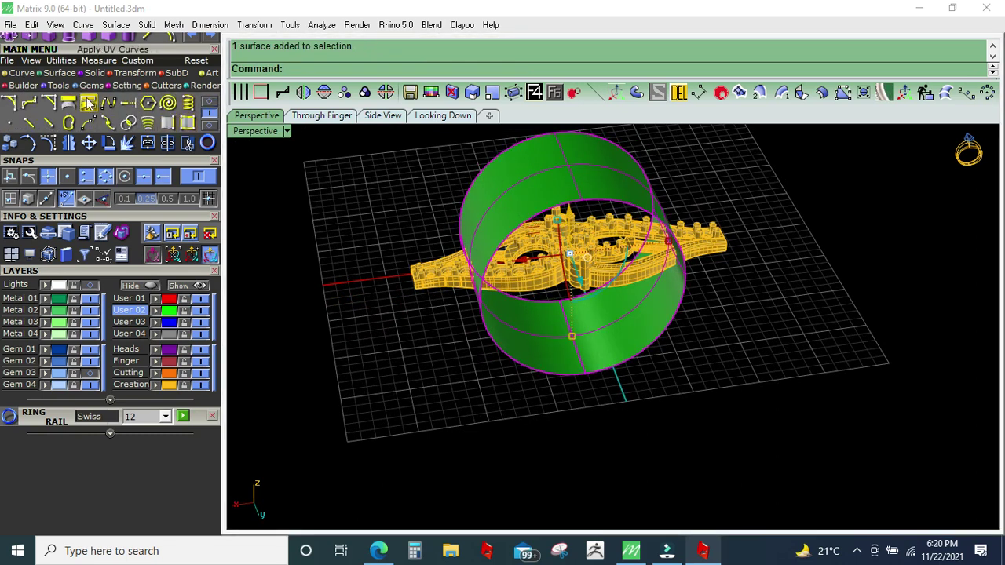
pyautogui.click(128, 123)
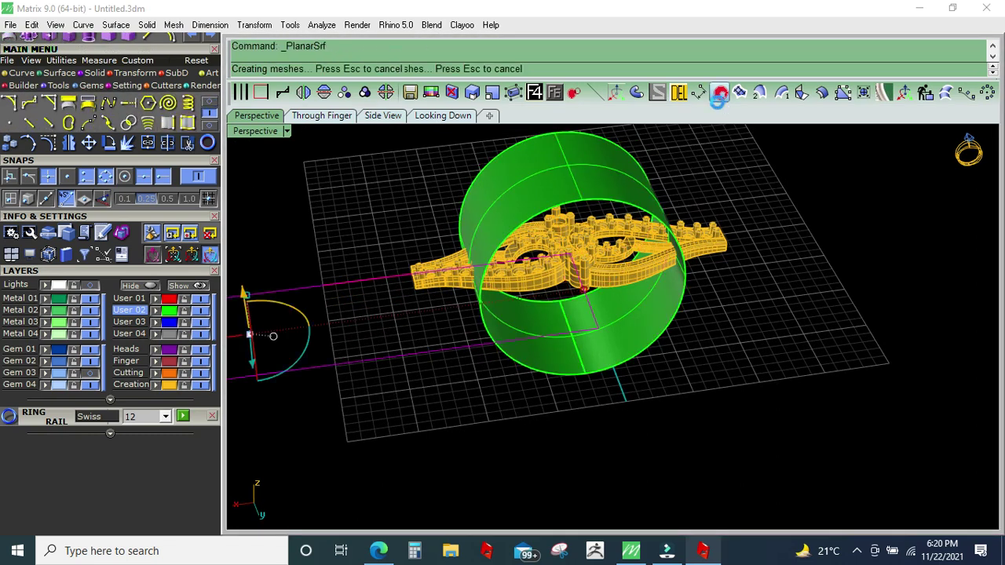
# Step: Move the flat planar surface to the Heads layer and centre it at the origin
pyautogui.click(361, 322)
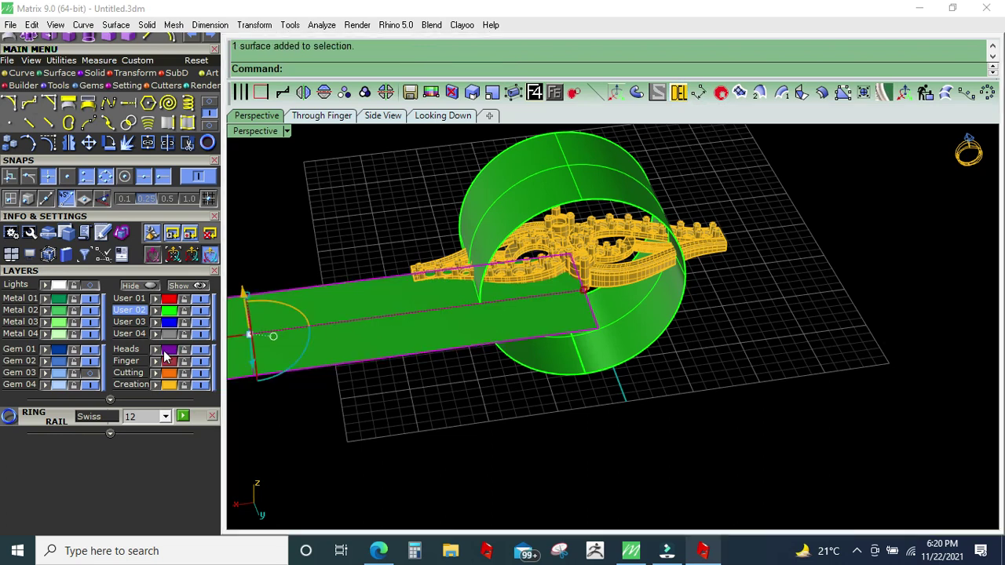
pyautogui.click(158, 351)
pyautogui.click(60, 60)
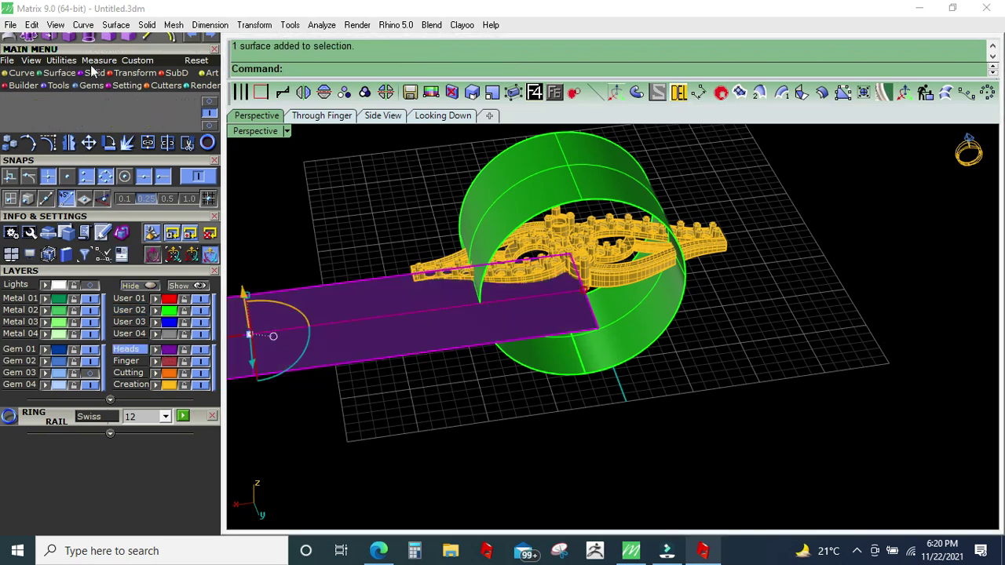
pyautogui.click(209, 103)
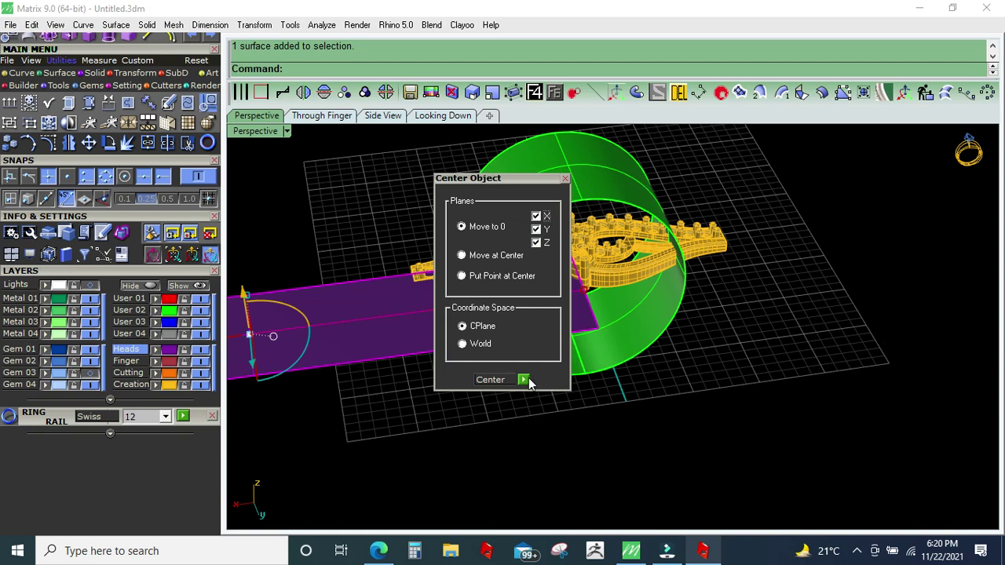
pyautogui.click(523, 379)
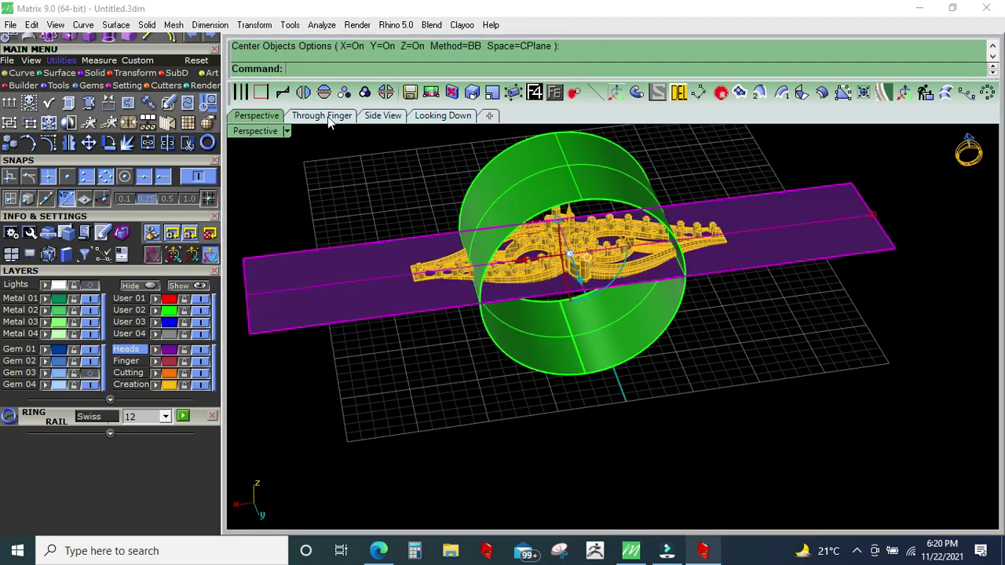
# Step: Window-select all swirl ornament objects in the Through Finger view
pyautogui.click(324, 115)
pyautogui.moveTo(393, 302); pyautogui.dragTo(792, 191)
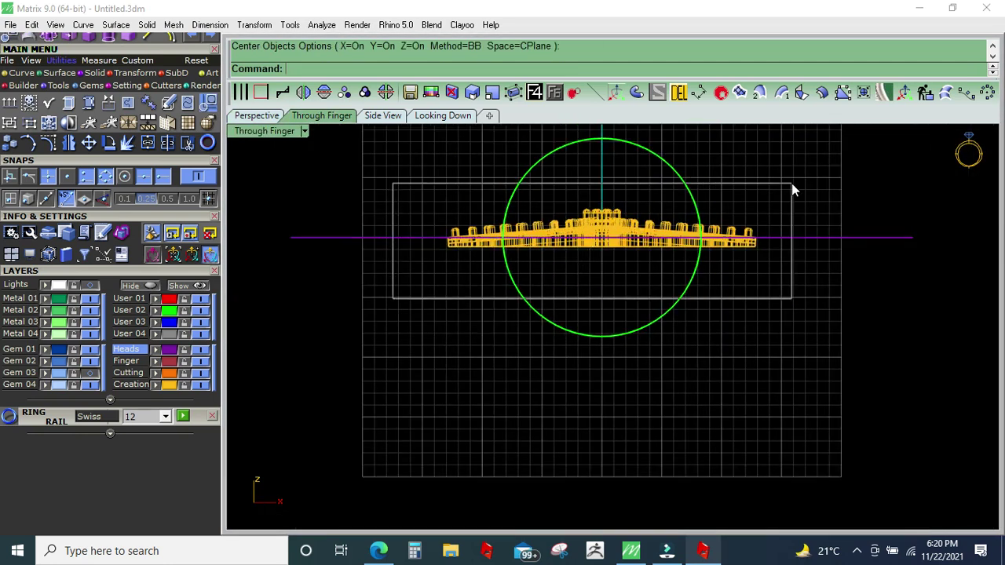
pyautogui.scroll(3, 577, 227)
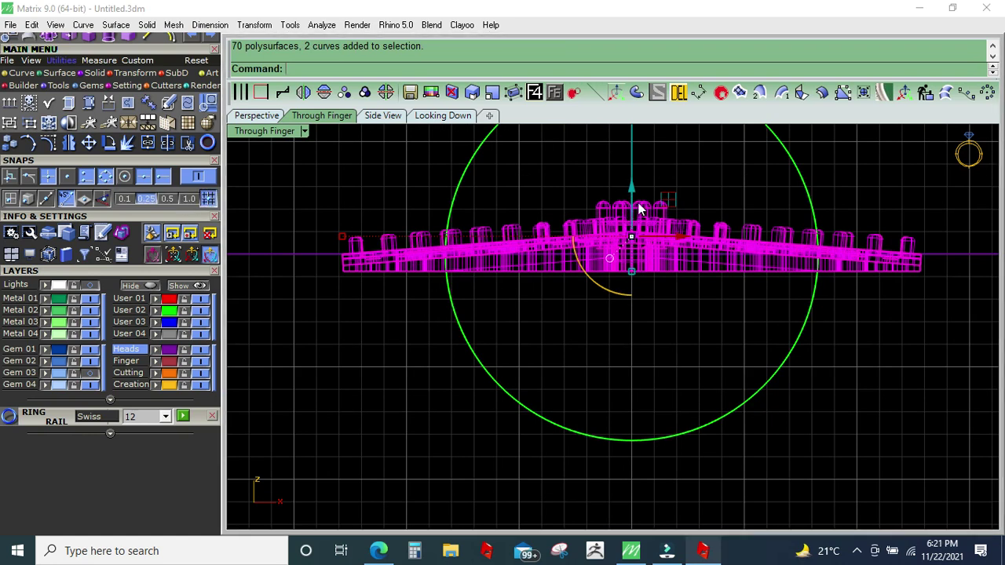
# Step: Move the ornament onto the flat surface and mirror a copy downward
pyautogui.moveTo(634, 195); pyautogui.dragTo(320, 153)
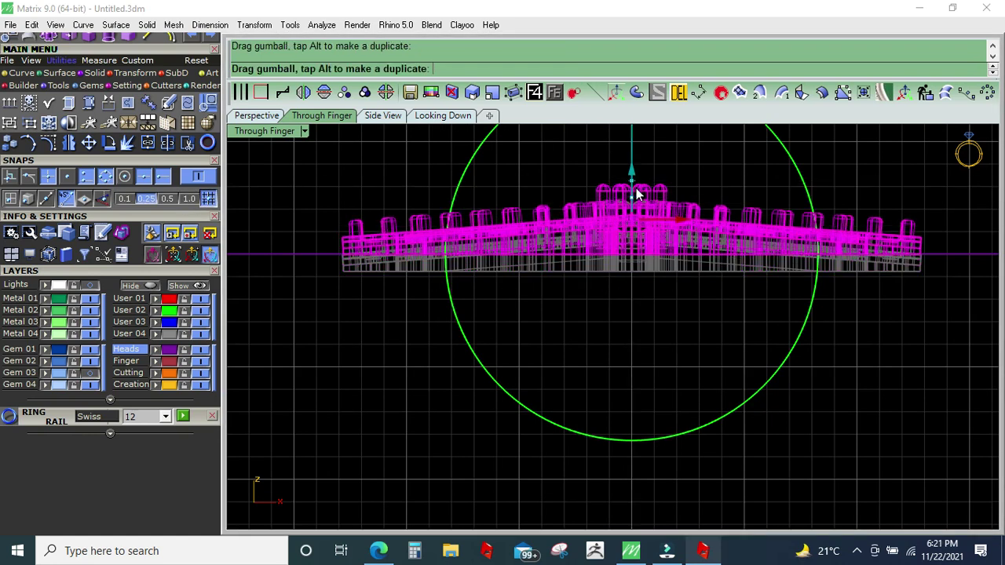
pyautogui.click(323, 92)
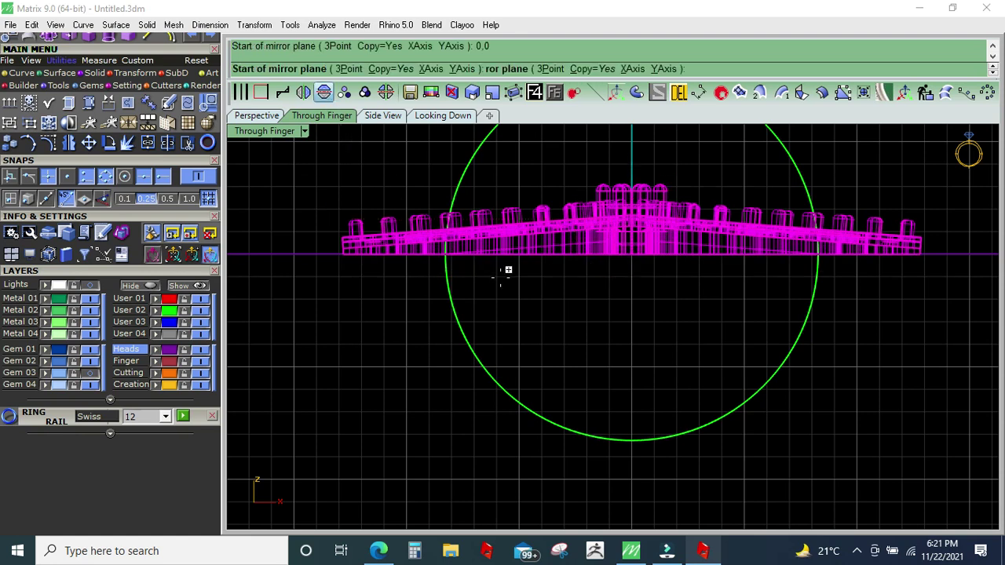
pyautogui.scroll(2, 232, 253)
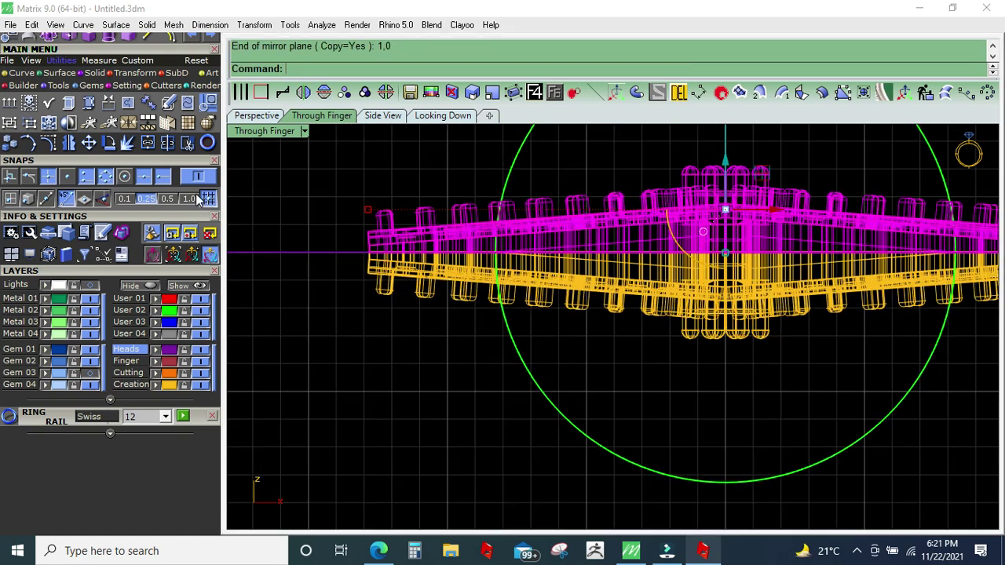
pyautogui.moveTo(374, 215); pyautogui.dragTo(425, 229)
pyautogui.scroll(-5, 425, 230)
# Step: Select both ornament halves and flow them along the surface onto the ring circle
pyautogui.click(369, 299)
pyautogui.moveTo(369, 298); pyautogui.dragTo(862, 163)
pyautogui.click(140, 85)
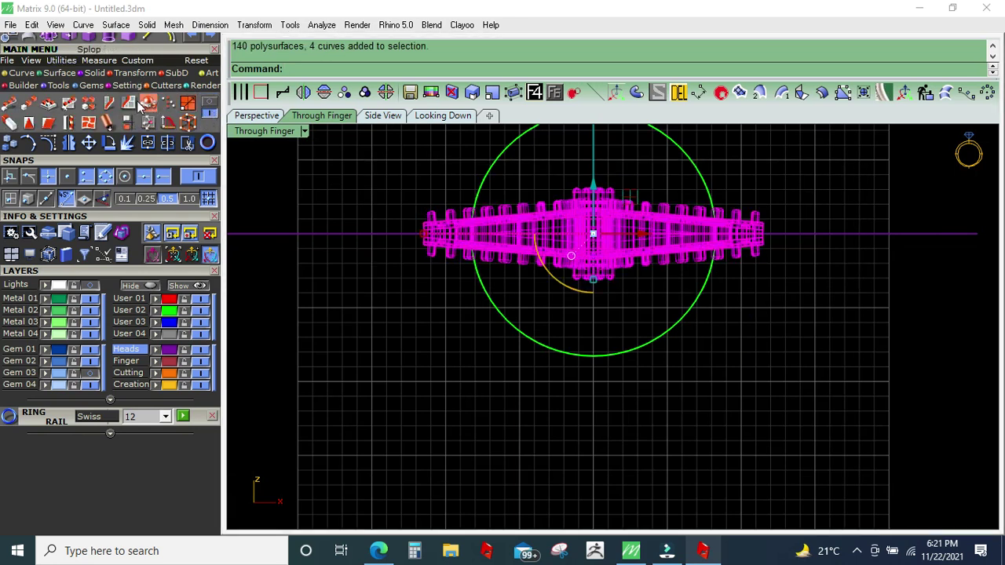
pyautogui.click(128, 103)
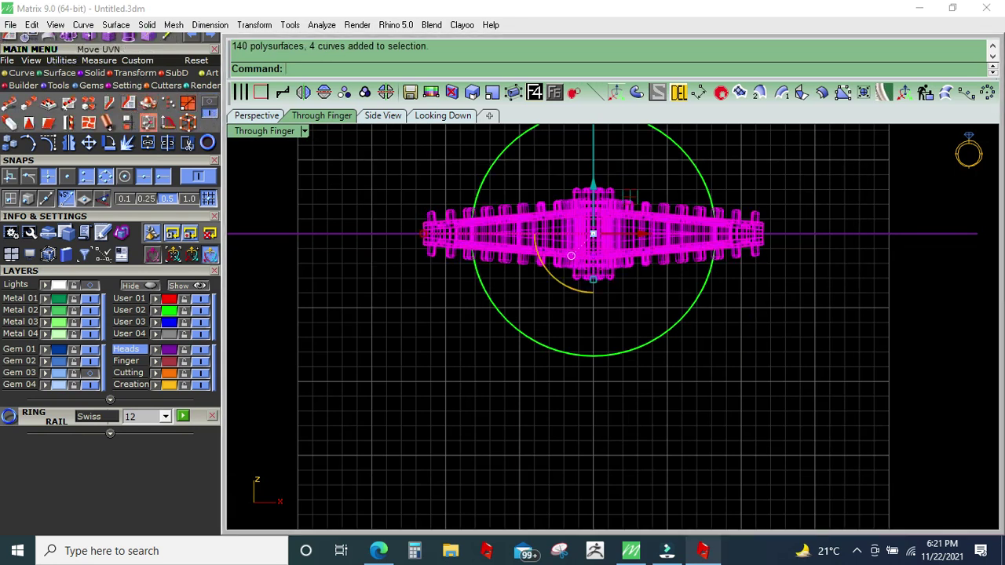
pyautogui.click(494, 171)
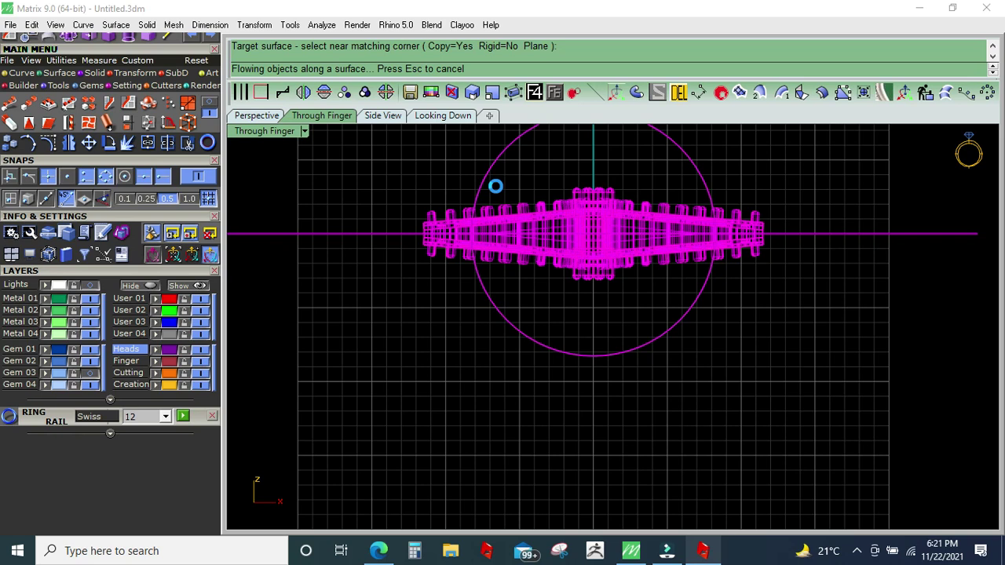
# Step: Complete the flow and delete the leftover flat ornament pieces
pyautogui.click(856, 552)
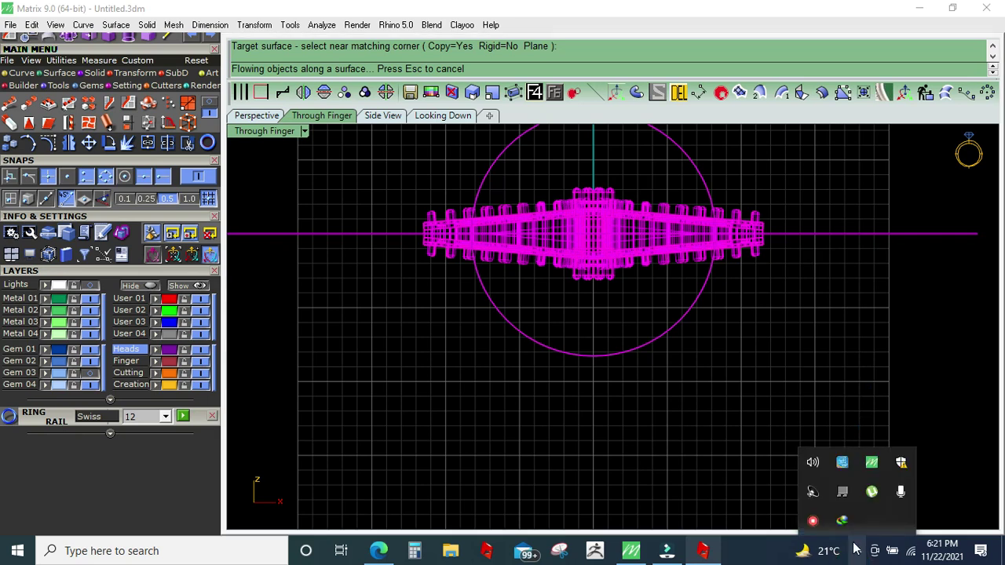
pyautogui.rightClick(812, 520)
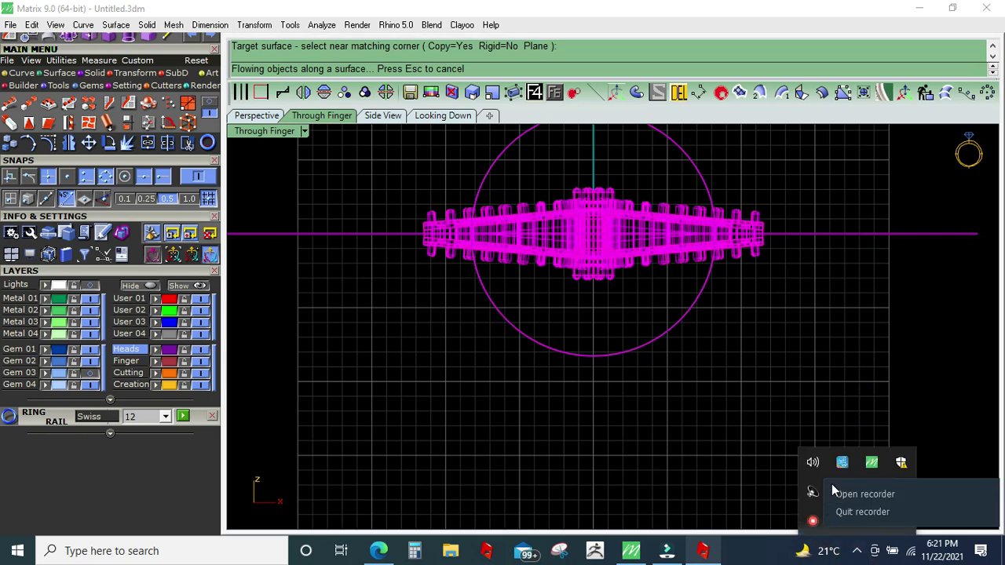
pyautogui.click(864, 494)
pyautogui.click(641, 397)
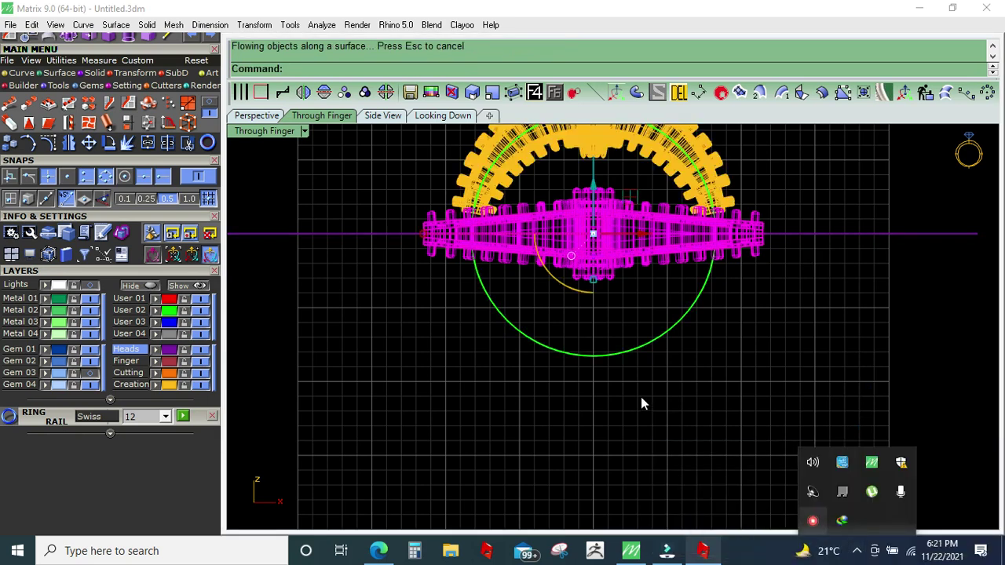
pyautogui.click(605, 238)
pyautogui.press('Delete')
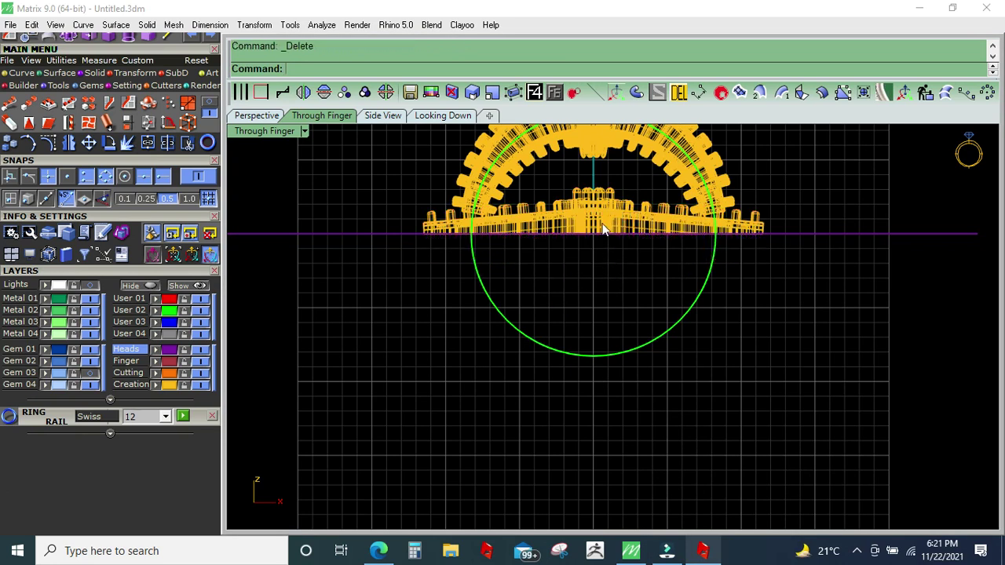
# Step: Delete the flat ornament, stray arc pieces and the flat planar surface
pyautogui.click(605, 238)
pyautogui.click(149, 285)
pyautogui.click(537, 170)
pyautogui.press('Delete')
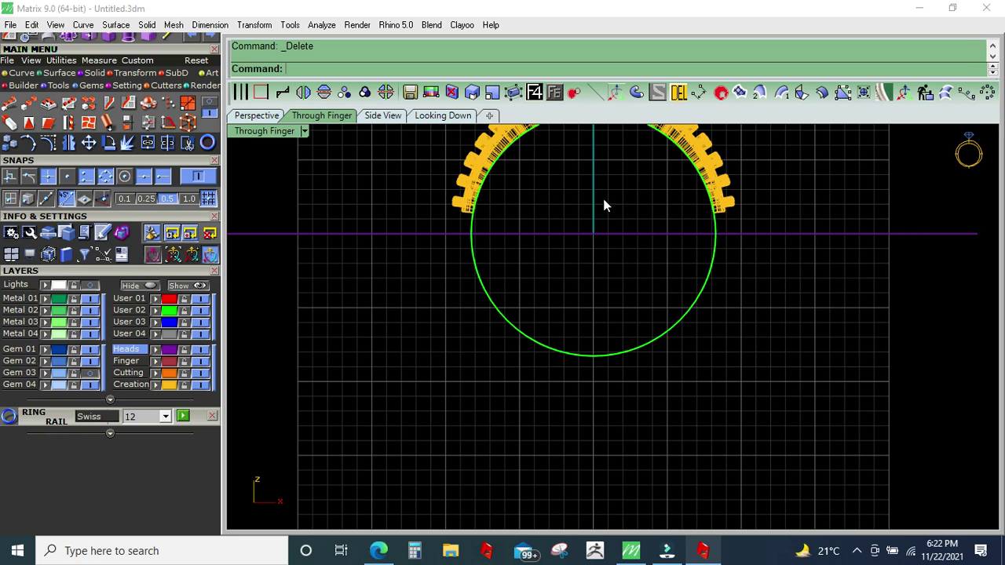
pyautogui.click(601, 233)
pyautogui.click(678, 92)
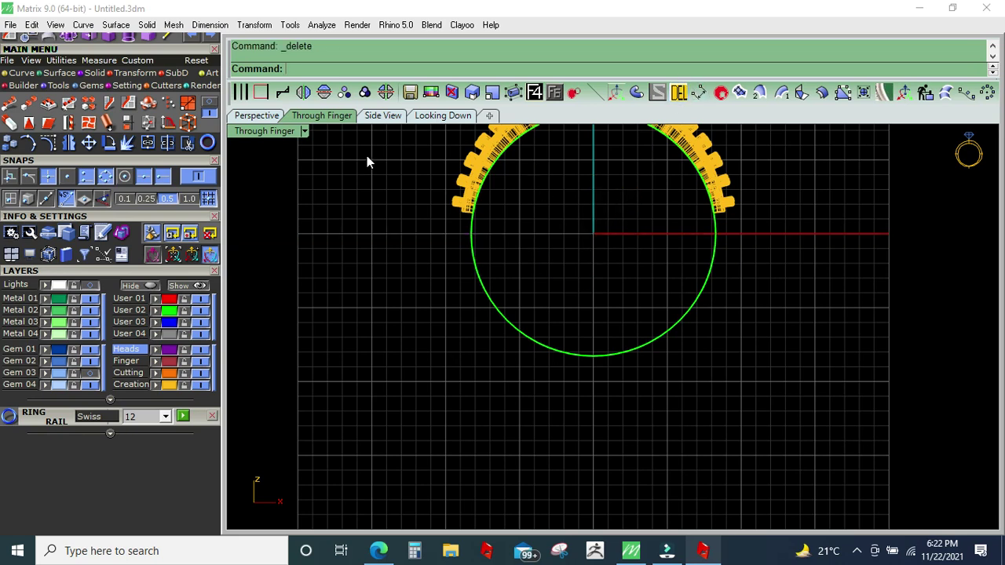
# Step: In Perspective, hide the User 02 layer so the green band disappears
pyautogui.click(261, 117)
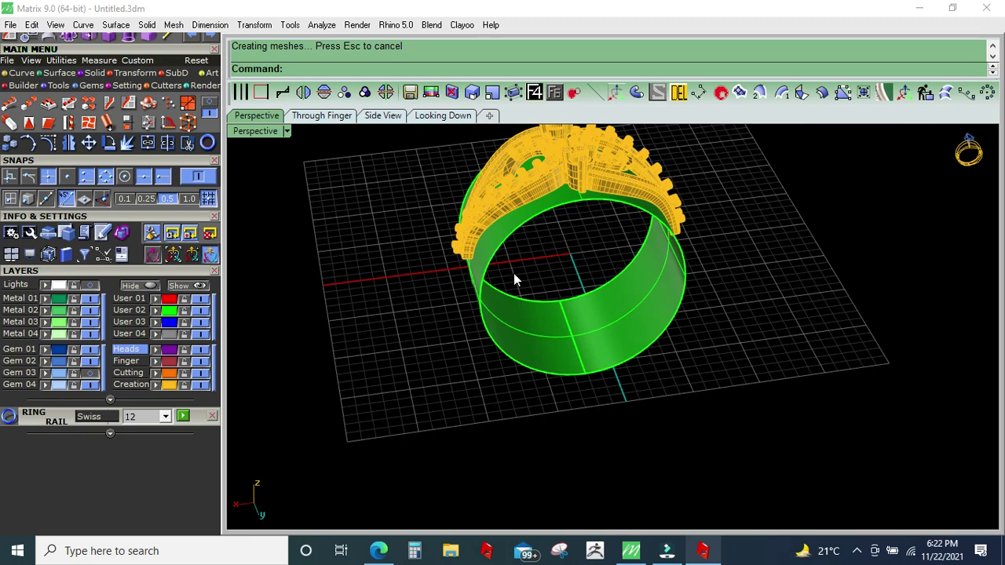
pyautogui.moveTo(523, 262); pyautogui.dragTo(511, 343, button='right')
pyautogui.moveTo(558, 420); pyautogui.dragTo(567, 348, button='right')
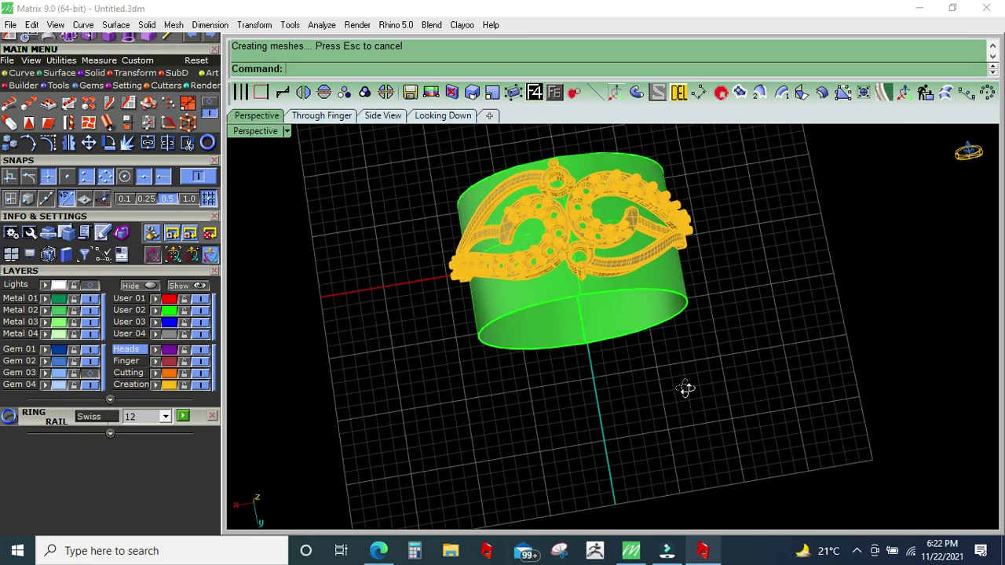
pyautogui.scroll(3, 529, 337)
pyautogui.scroll(2, 528, 342)
pyautogui.scroll(-2, 523, 361)
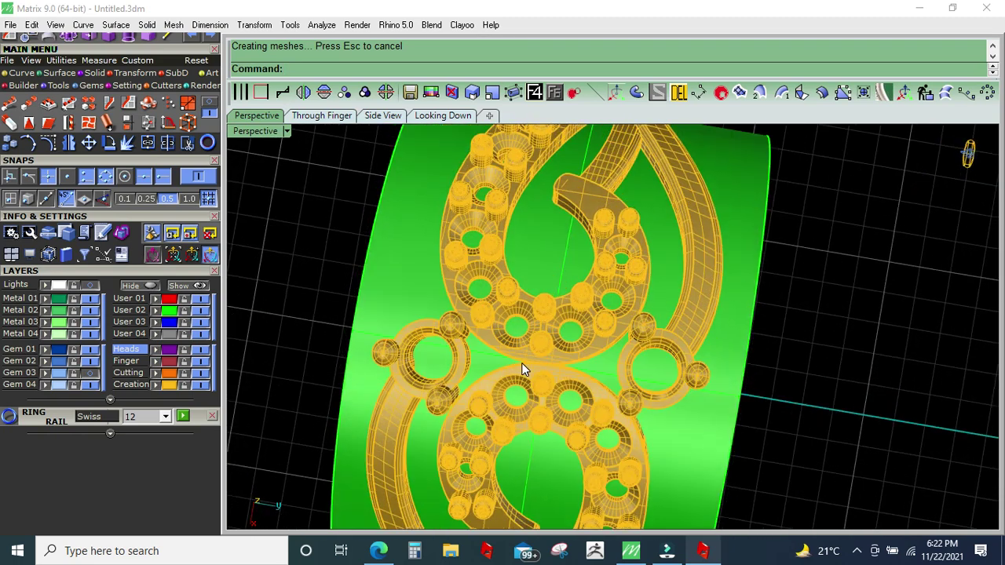
pyautogui.scroll(-2, 525, 369)
pyautogui.moveTo(523, 370); pyautogui.dragTo(571, 303, button='right')
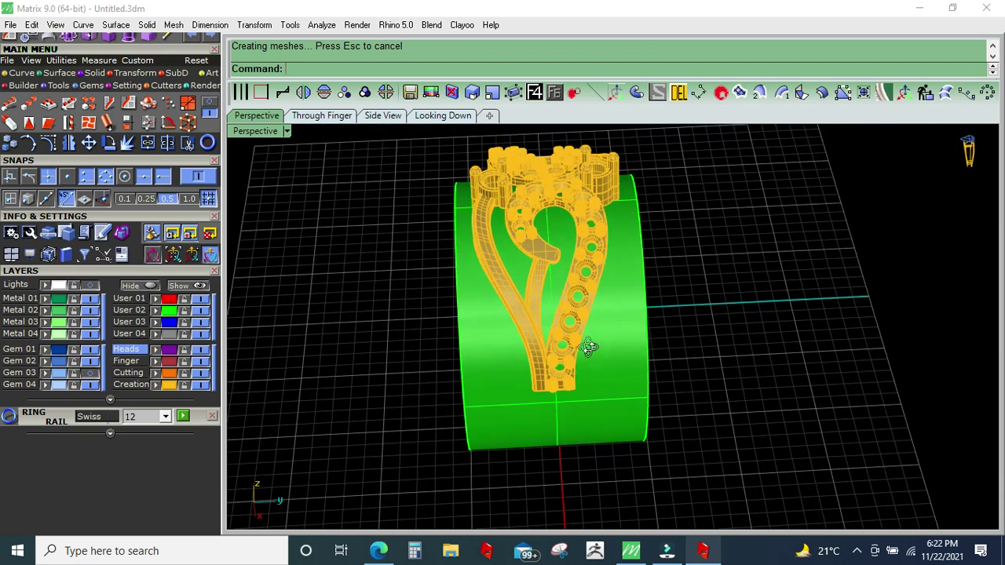
pyautogui.moveTo(595, 354); pyautogui.dragTo(485, 363, button='right')
pyautogui.click(202, 311)
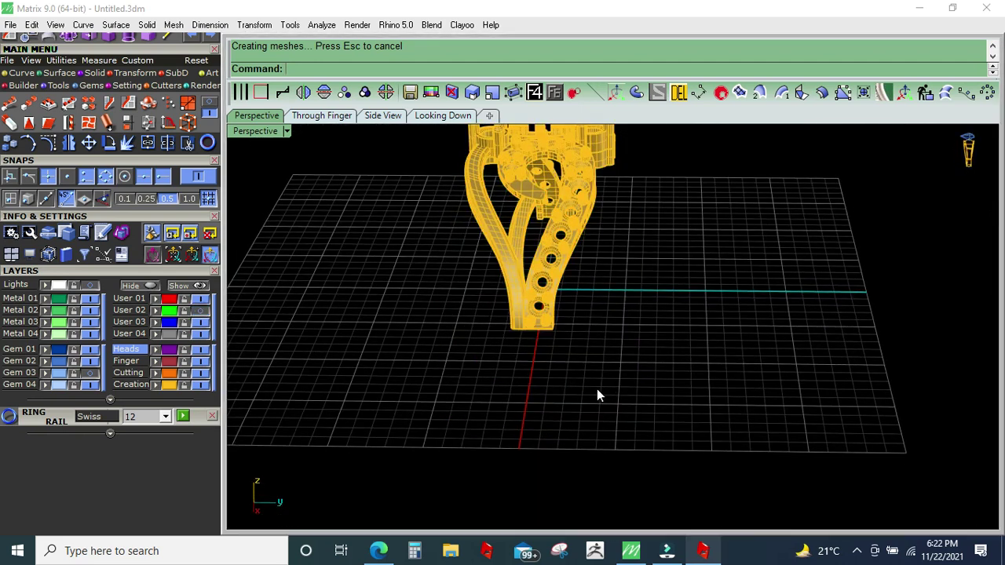
# Step: Switch the Perspective viewport to Machine display mode, viewing the ornament from above
pyautogui.click(286, 132)
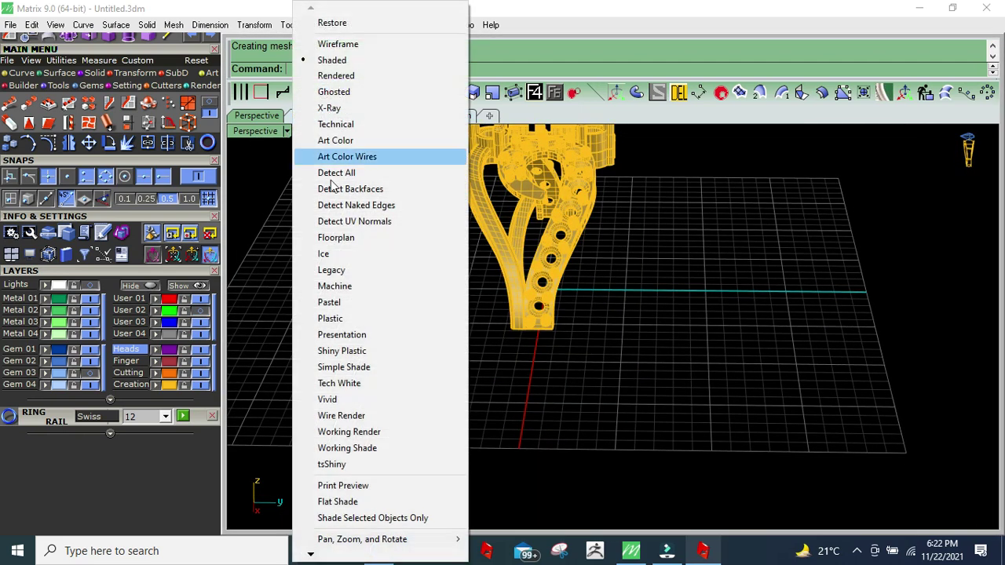
pyautogui.click(352, 287)
pyautogui.moveTo(542, 343)
pyautogui.mouseDown(button='right')
pyautogui.moveTo(428, 488)
pyautogui.moveTo(554, 328)
pyautogui.moveTo(484, 340)
pyautogui.mouseUp(button='right')
pyautogui.scroll(-5, 561, 372)
pyautogui.scroll(5, 485, 341)
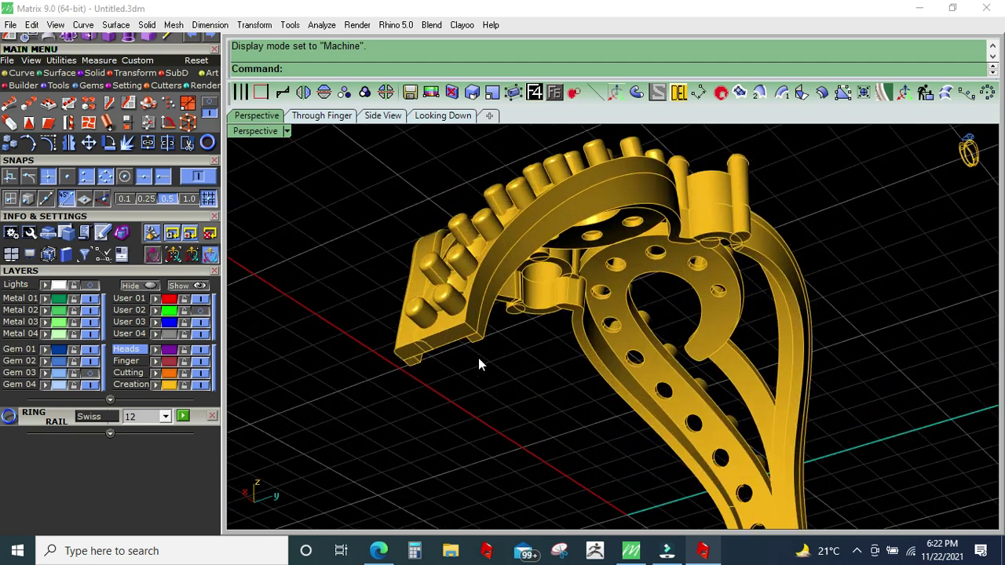
pyautogui.scroll(3, 471, 357)
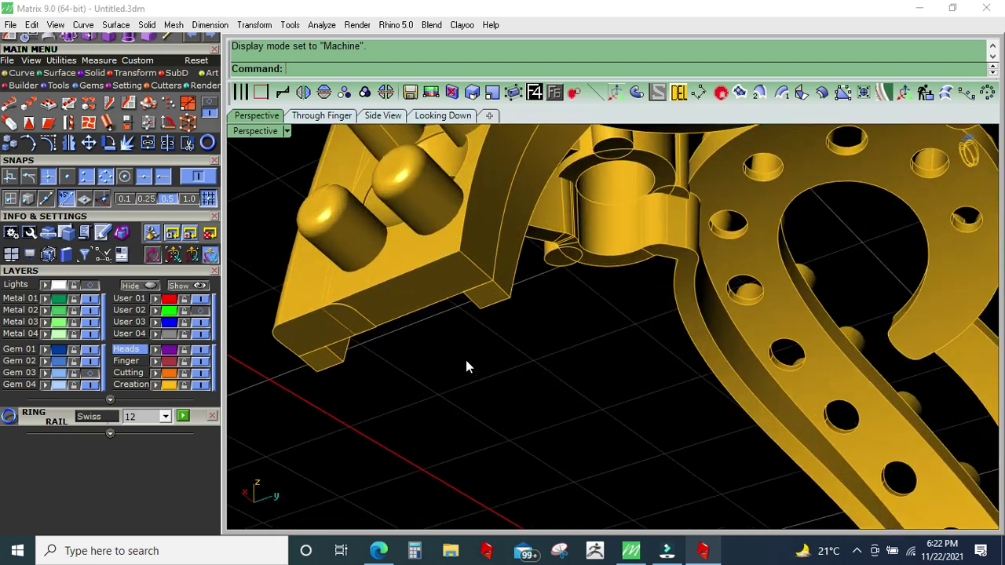
# Step: Duplicate the curved corner edge of the head
pyautogui.click(260, 93)
pyautogui.scroll(3, 267, 331)
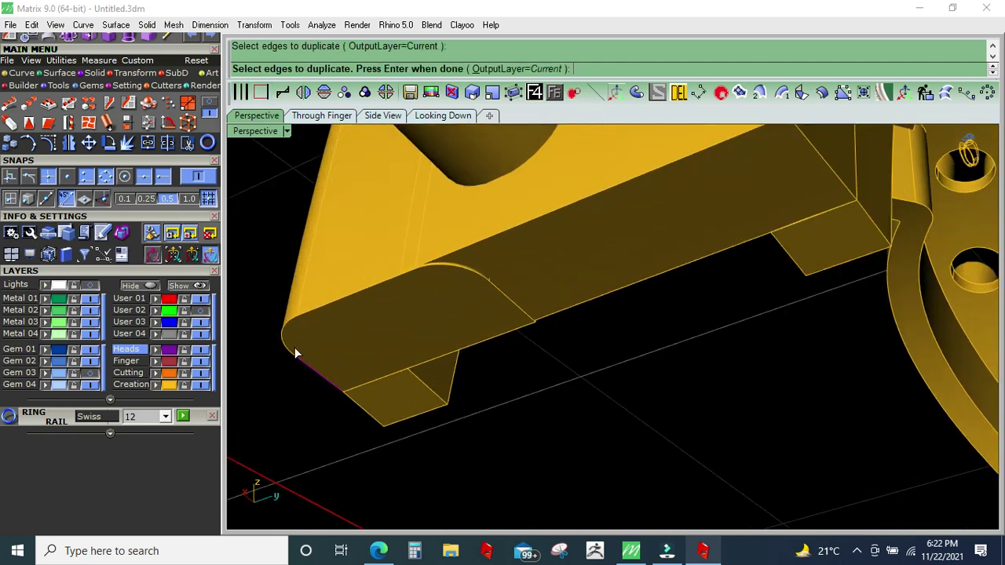
pyautogui.click(289, 346)
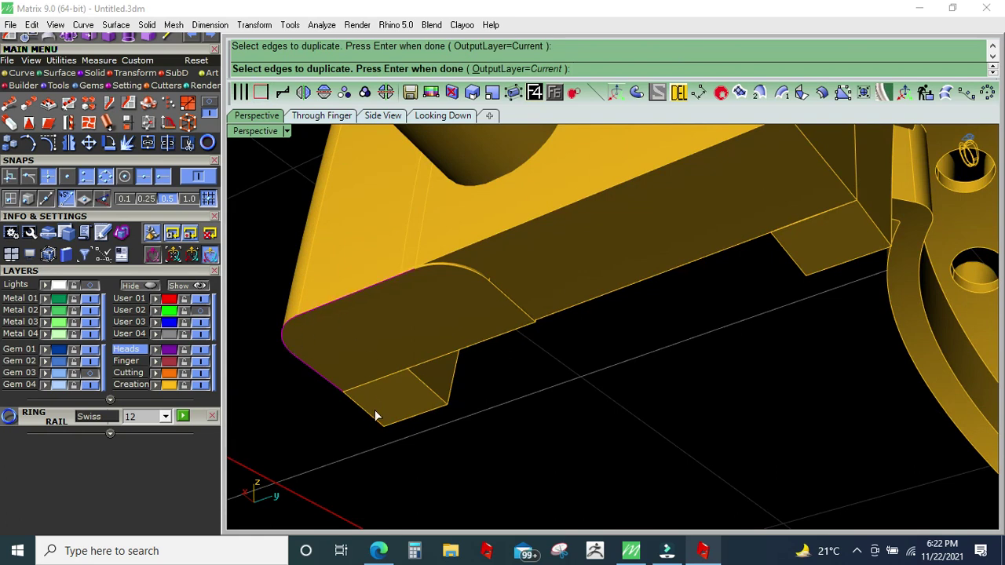
pyautogui.scroll(-5, 561, 319)
pyautogui.scroll(3, 516, 293)
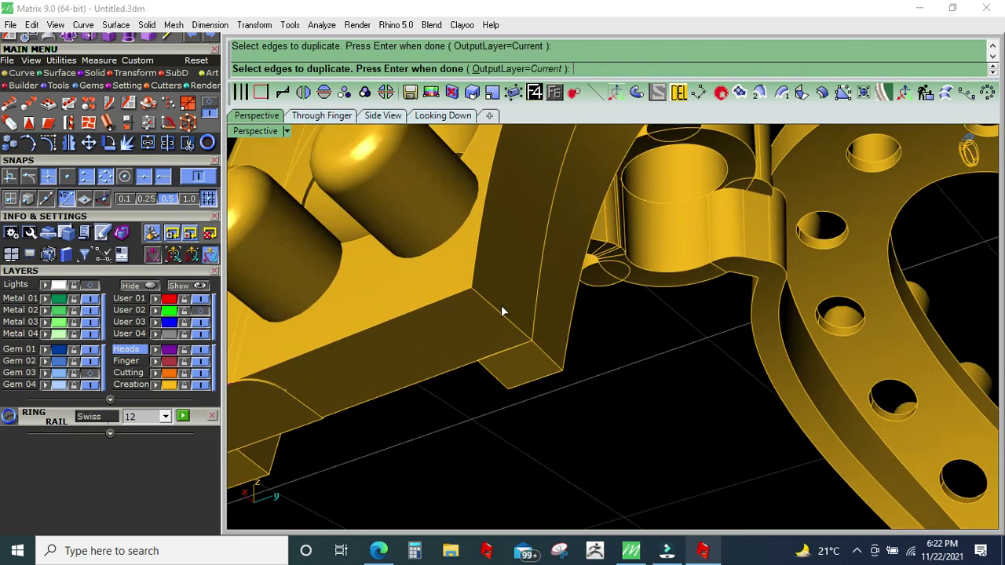
pyautogui.scroll(-4, 503, 311)
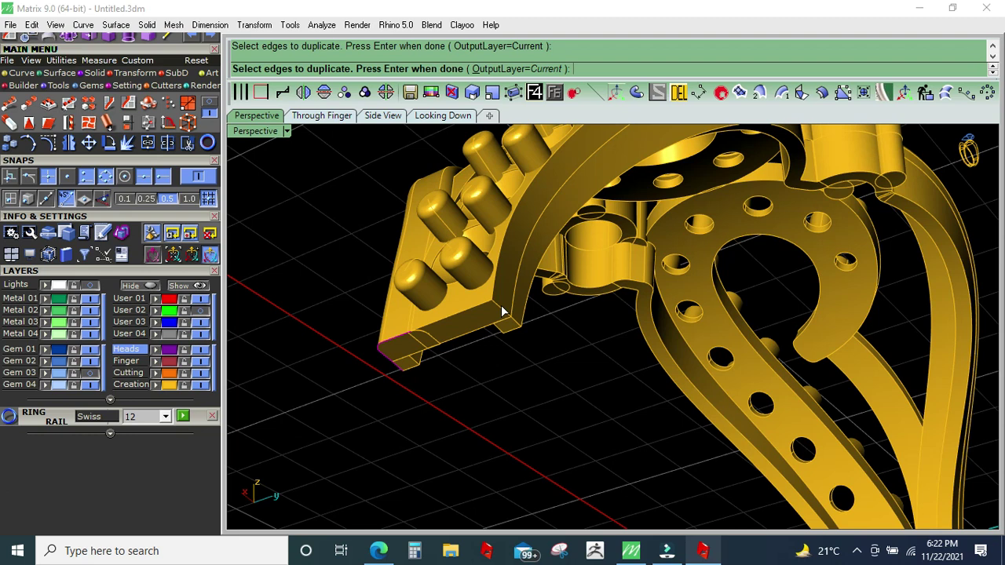
pyautogui.press('Return')
# Step: Fillet the central setting block's head edge with a 0.200 radius
pyautogui.click(130, 105)
pyautogui.click(502, 243)
pyautogui.press('Return')
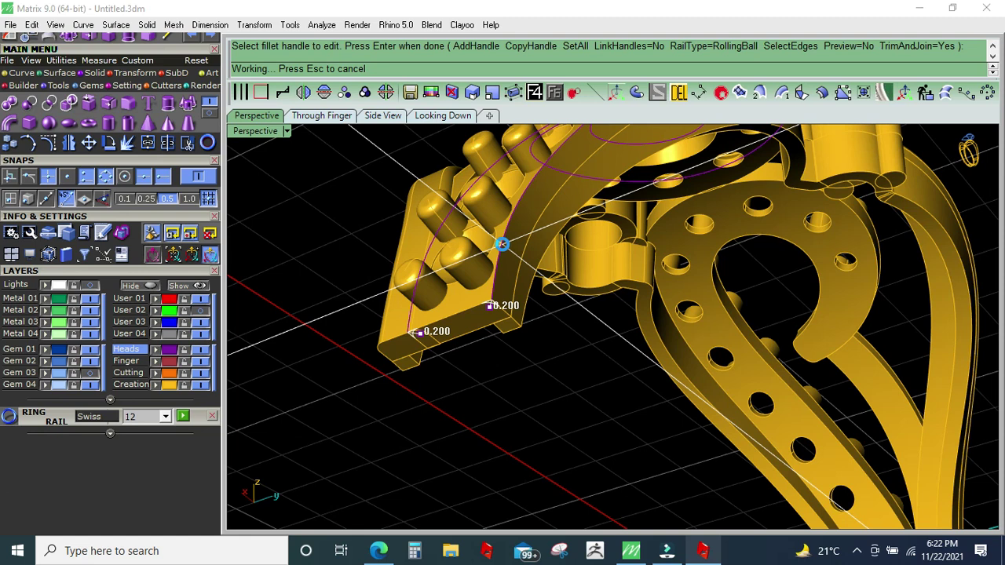
pyautogui.press('Return')
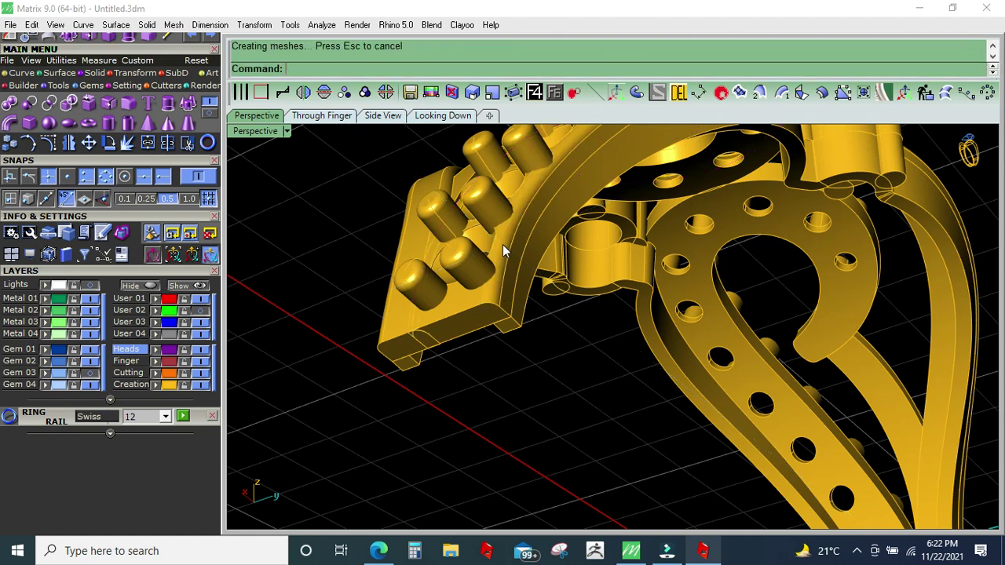
pyautogui.scroll(-5, 502, 244)
pyautogui.moveTo(503, 244)
pyautogui.mouseDown(button='right')
pyautogui.moveTo(577, 362)
pyautogui.moveTo(539, 314)
pyautogui.moveTo(498, 319)
pyautogui.mouseUp(button='right')
pyautogui.moveTo(634, 314)
pyautogui.mouseDown(button='right')
pyautogui.moveTo(805, 228)
pyautogui.moveTo(711, 244)
pyautogui.mouseUp(button='right')
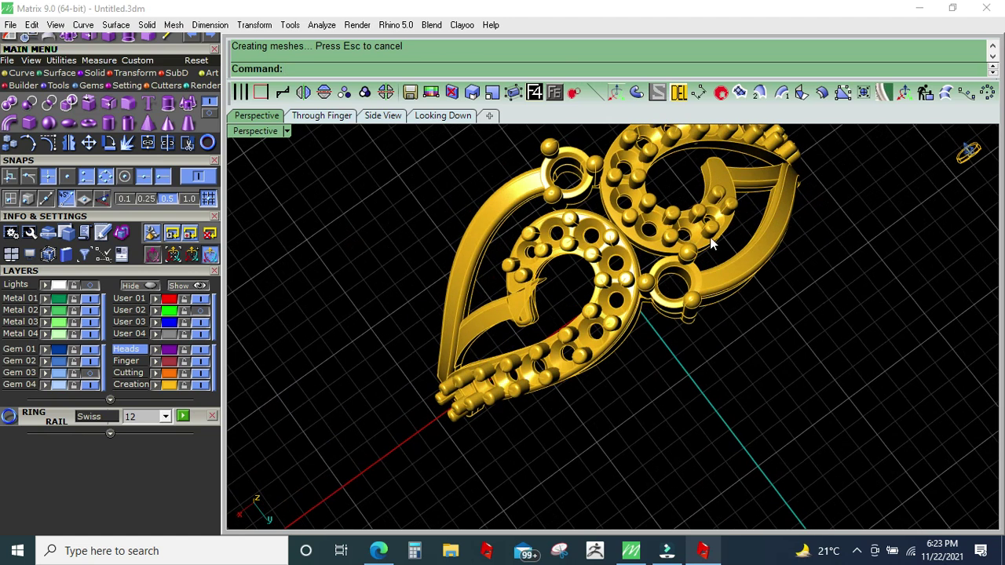
# Step: Select all objects, ungroup, undo the ungroup, and reselect everything
pyautogui.hotkey('ctrl', 'a')
pyautogui.hotkey('ctrl', 'shift', 'g')
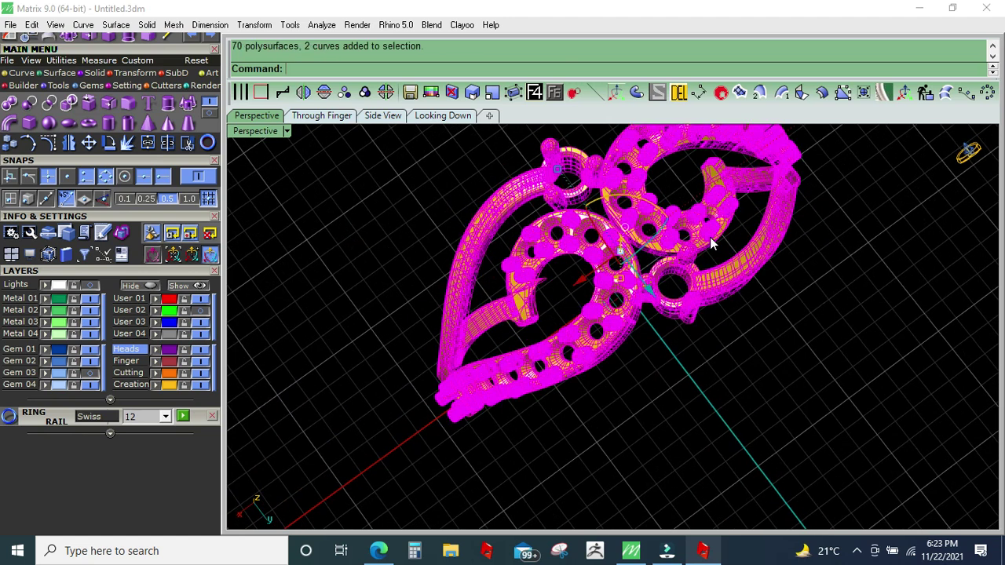
pyautogui.click(711, 243)
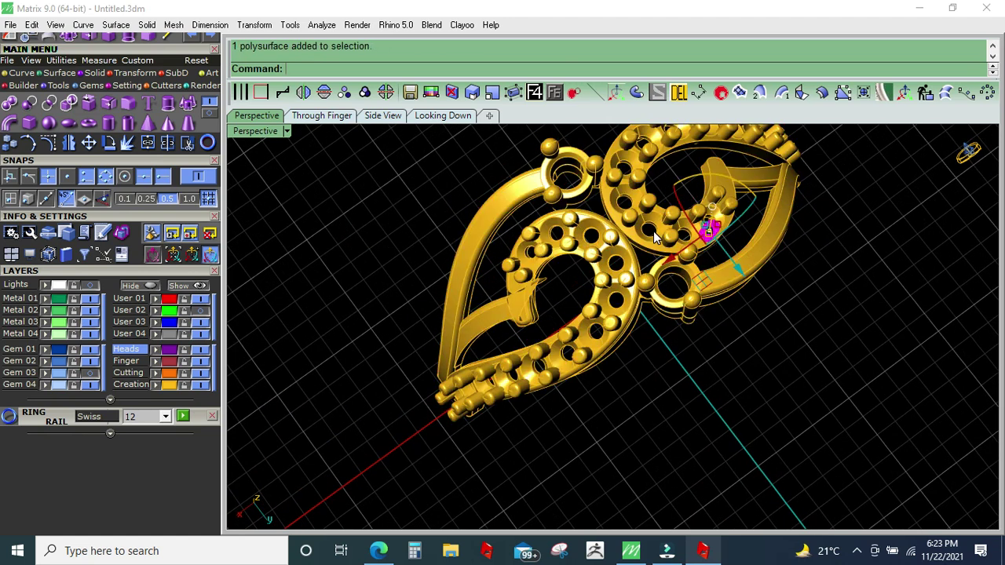
pyautogui.hotkey('ctrl', 'shift', 'g')
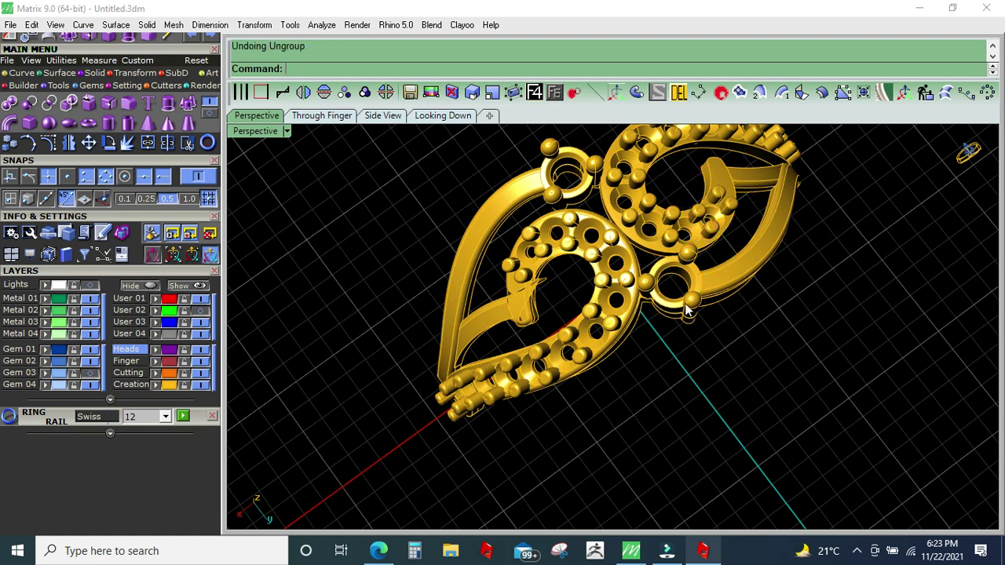
pyautogui.hotkey('ctrl', 'a')
pyautogui.hotkey('ctrl', 'alt', 'r')
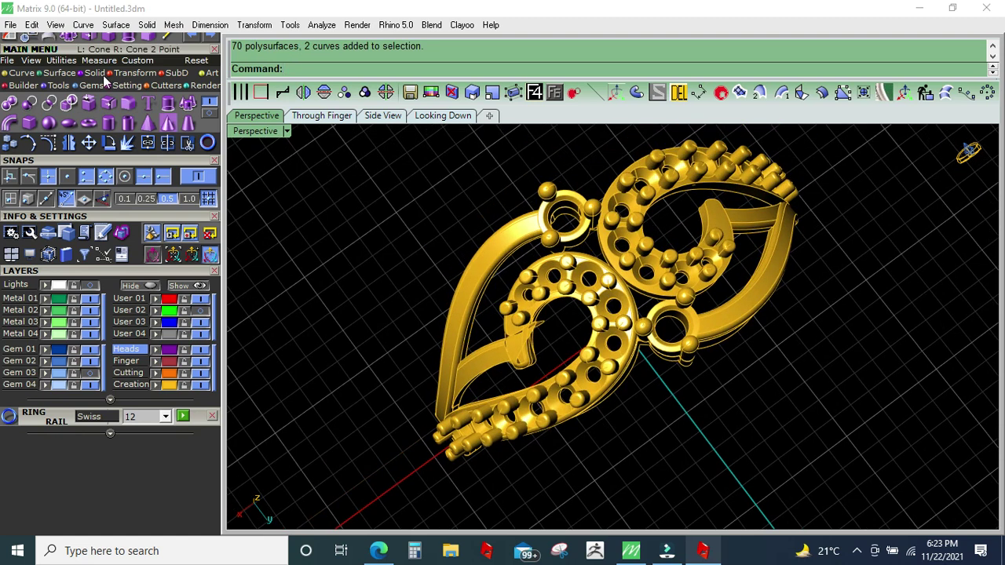
# Step: Fillet the teardrop head edges with a 0.2 radius
pyautogui.click(128, 103)
pyautogui.scroll(2, 589, 263)
pyautogui.scroll(2, 596, 256)
pyautogui.scroll(2, 585, 267)
pyautogui.scroll(-5, 574, 275)
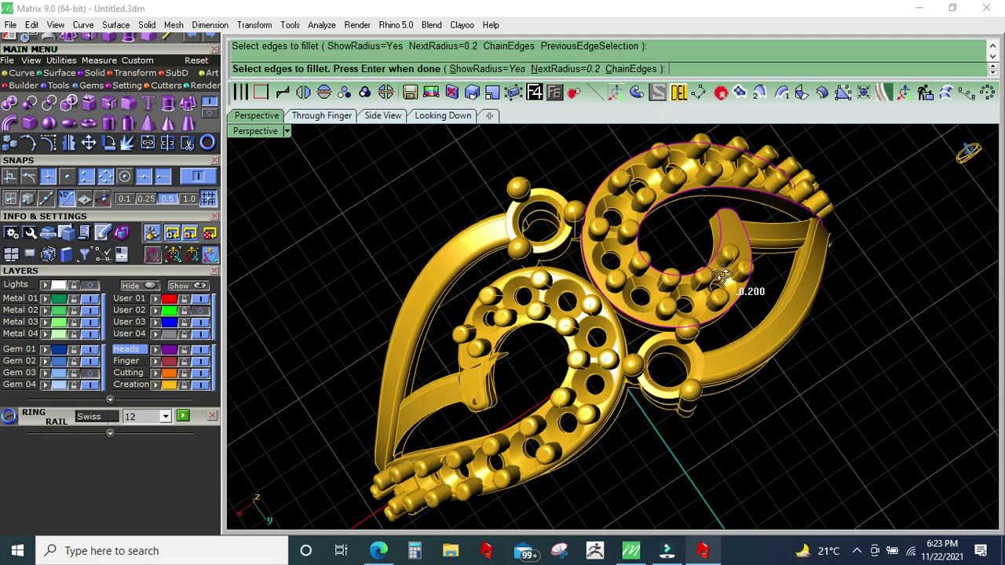
pyautogui.moveTo(578, 274); pyautogui.dragTo(575, 203, button='right')
pyautogui.press('Return')
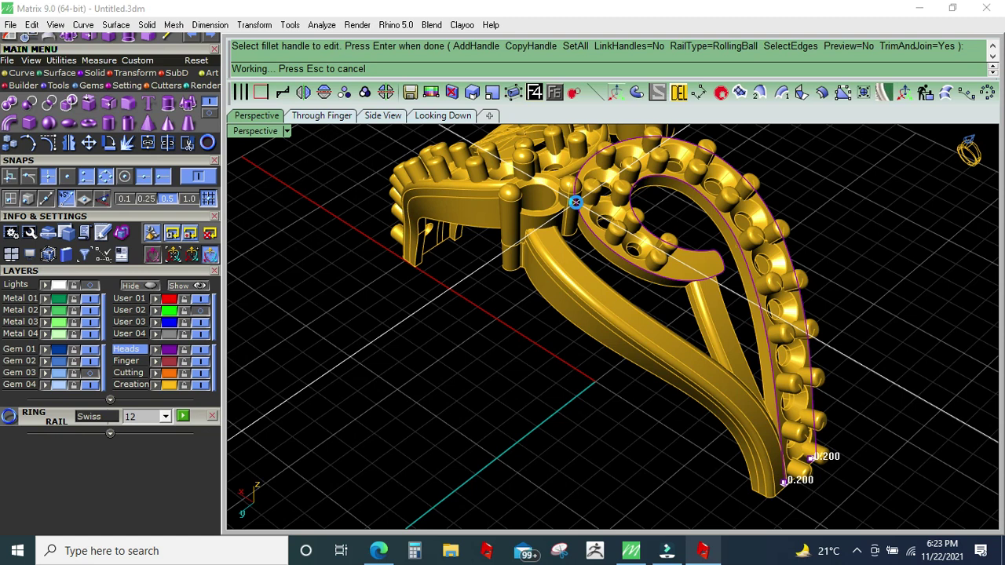
pyautogui.press('Return')
pyautogui.scroll(-3, 448, 343)
pyautogui.moveTo(449, 343)
pyautogui.mouseDown(button='right')
pyautogui.moveTo(691, 289)
pyautogui.moveTo(518, 376)
pyautogui.moveTo(506, 191)
pyautogui.mouseUp(button='right')
pyautogui.scroll(3, 506, 191)
pyautogui.scroll(3, 507, 214)
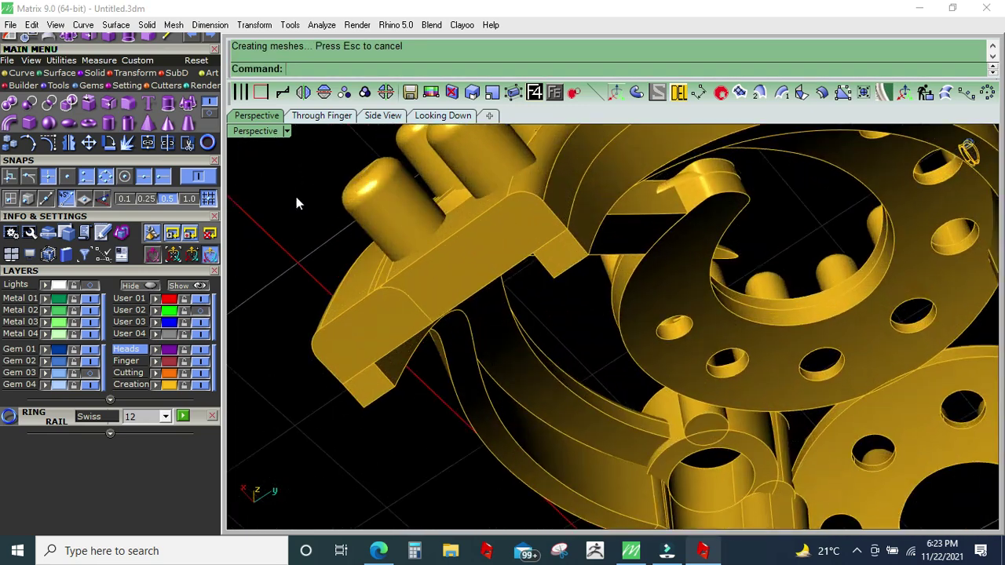
pyautogui.click(261, 93)
# Step: Duplicate the rounded end edges of the shank as curves
pyautogui.click(314, 344)
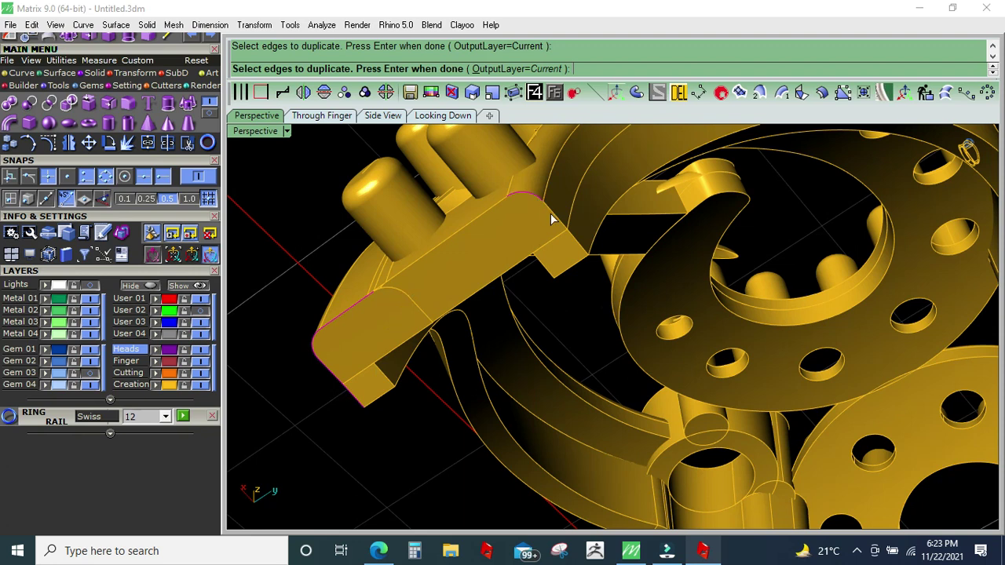
pyautogui.moveTo(588, 251); pyautogui.dragTo(542, 242, button='right')
pyautogui.press('Return')
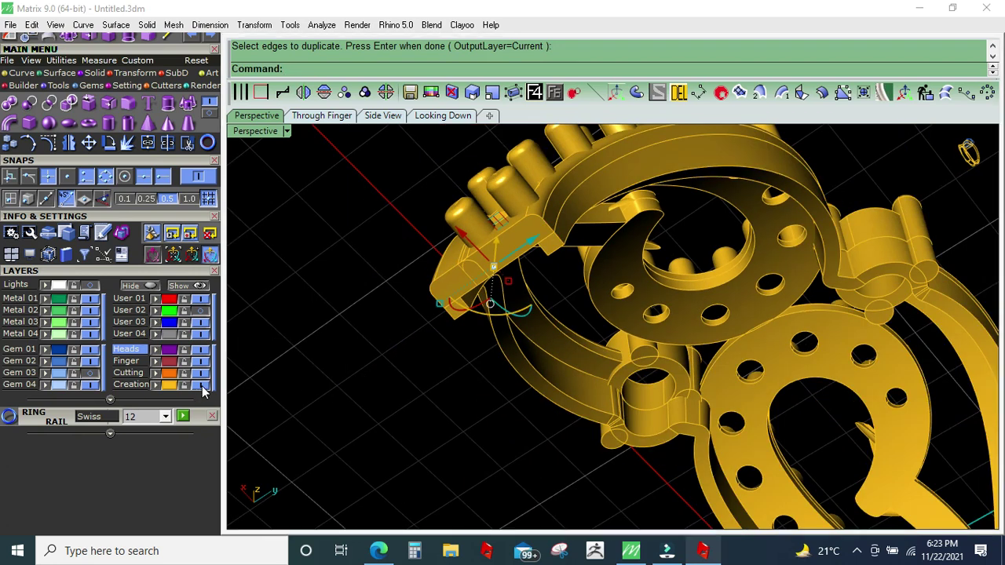
# Step: Hide the Creation layer and switch the viewport to Shaded display
pyautogui.click(203, 385)
pyautogui.click(286, 132)
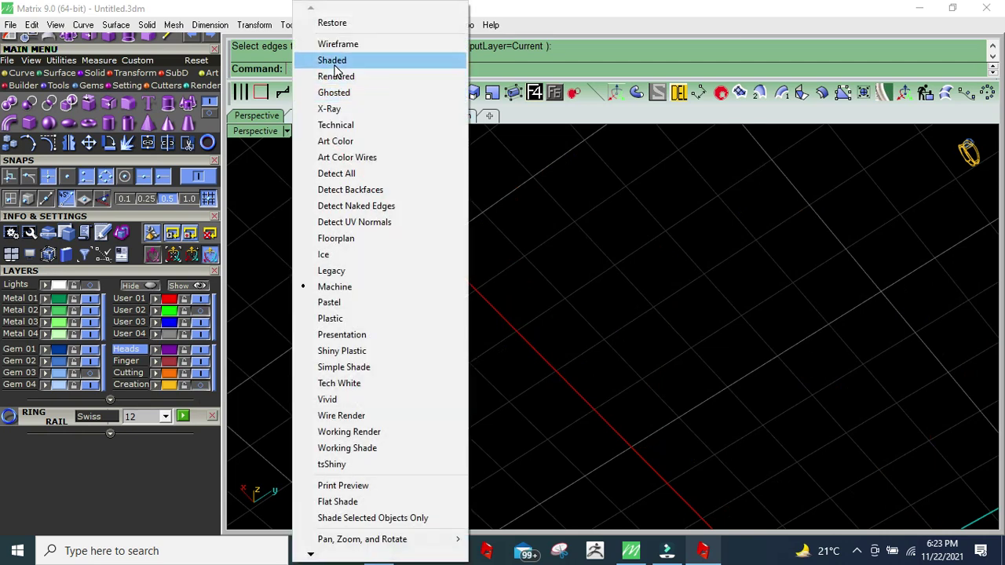
pyautogui.click(338, 64)
# Step: Draw two lines between facing curve ends to close the profile
pyautogui.click(21, 72)
pyautogui.click(208, 112)
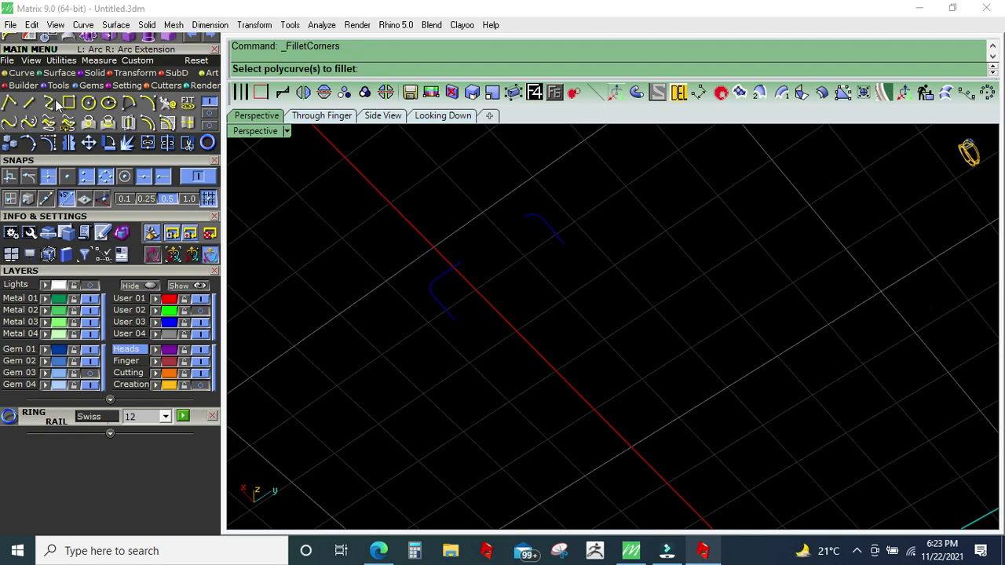
pyautogui.click(48, 103)
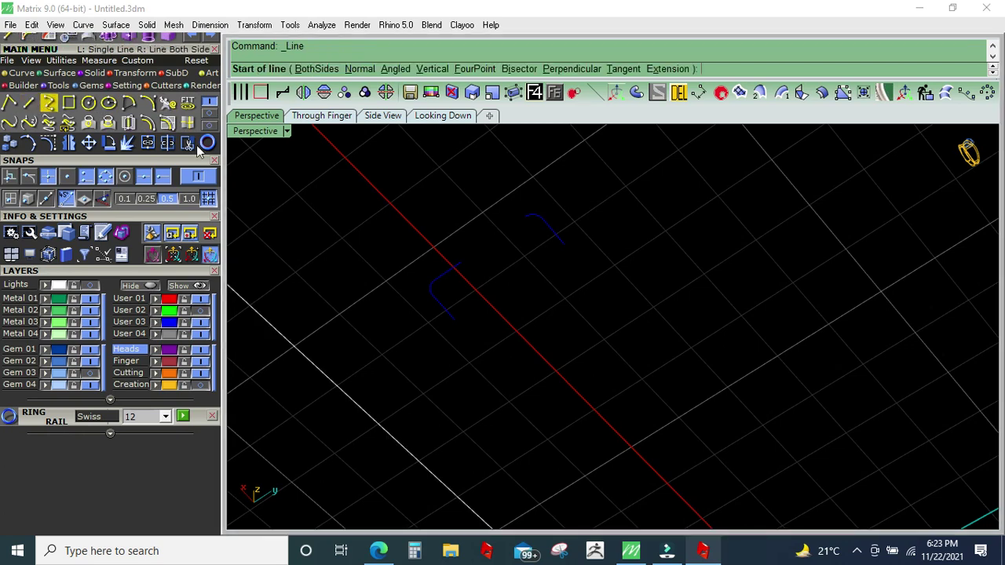
pyautogui.click(460, 262)
pyautogui.scroll(3, 551, 225)
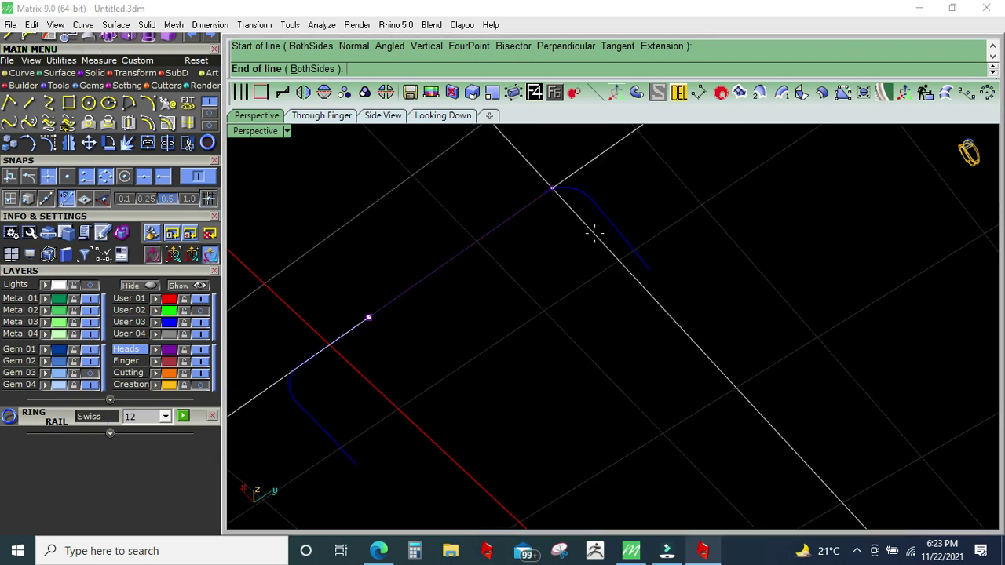
pyautogui.click(536, 197)
pyautogui.scroll(-3, 537, 202)
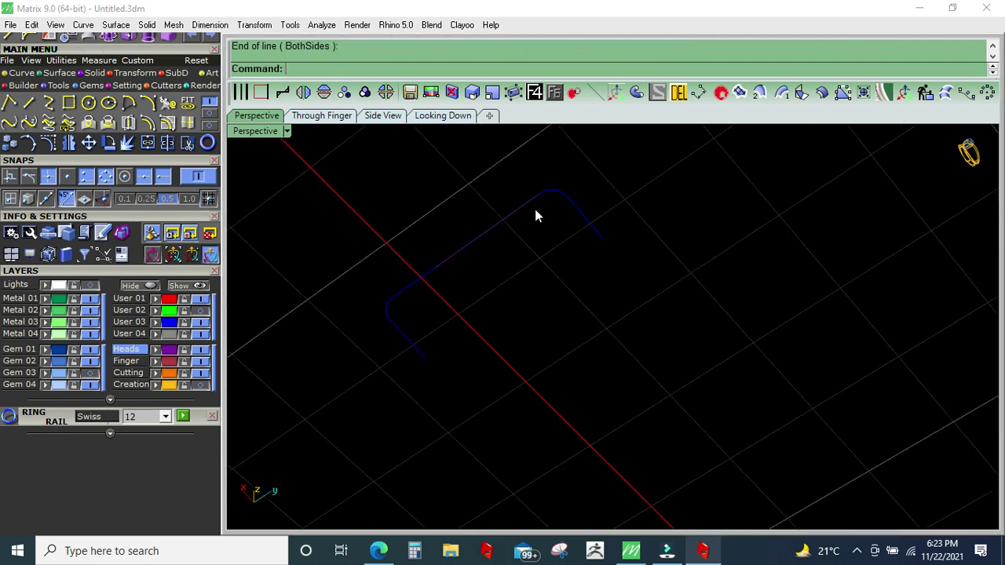
pyautogui.press('Return')
pyautogui.click(449, 324)
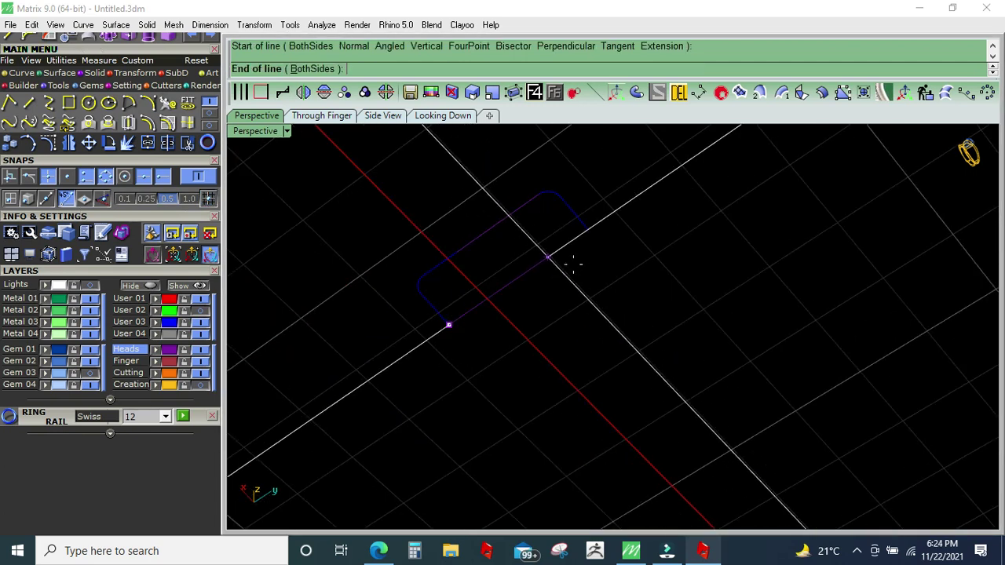
pyautogui.click(587, 228)
# Step: Join all nine curves into one closed rounded-rectangle profile and select it
pyautogui.hotkey('ctrl', 'a')
pyautogui.hotkey('ctrl', 'j')
pyautogui.moveTo(628, 303)
pyautogui.mouseDown(button='right')
pyautogui.moveTo(595, 294)
pyautogui.moveTo(553, 401)
pyautogui.moveTo(446, 452)
pyautogui.moveTo(495, 362)
pyautogui.mouseUp(button='right')
pyautogui.click(471, 259)
pyautogui.hotkey('ctrl', 'r')
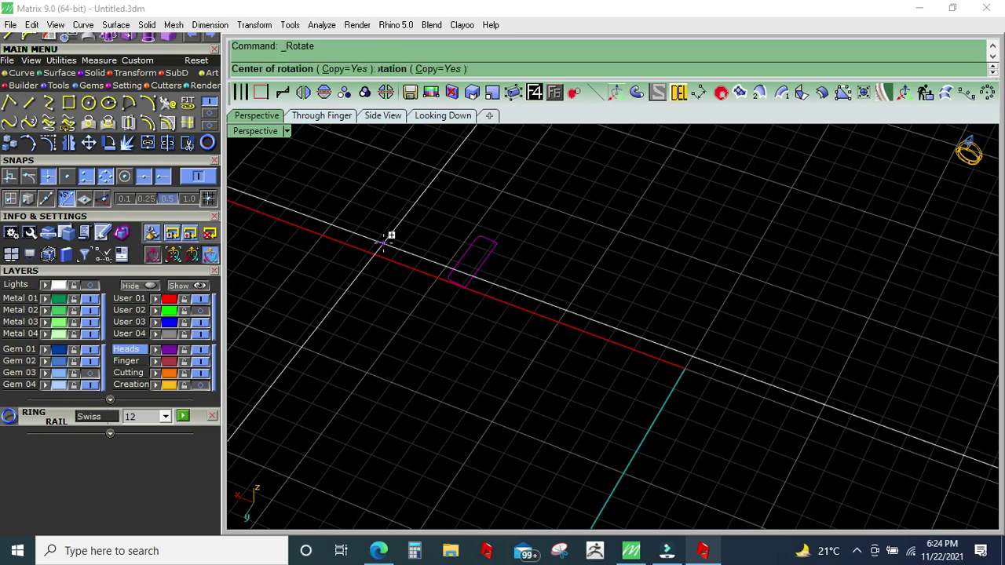
# Step: Rotate-copy the cross-section profile about the origin 0,0,0
pyautogui.write('0')
pyautogui.press('Return')
pyautogui.click(375, 223)
pyautogui.click(873, 411)
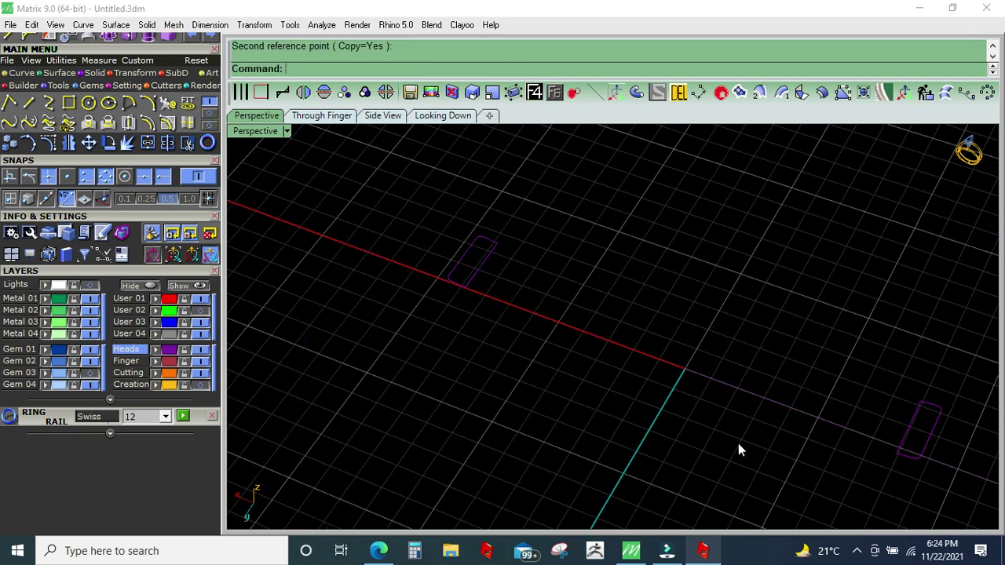
# Step: Bend the top around the Swiss size 12 finger circle and hide the Creation layer
pyautogui.click(187, 416)
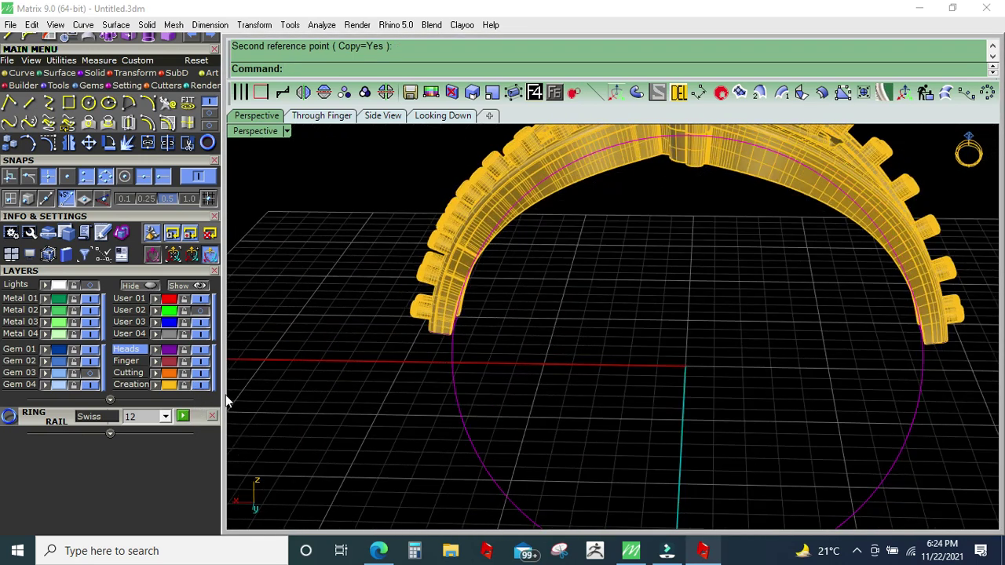
pyautogui.click(199, 389)
pyautogui.scroll(-3, 566, 338)
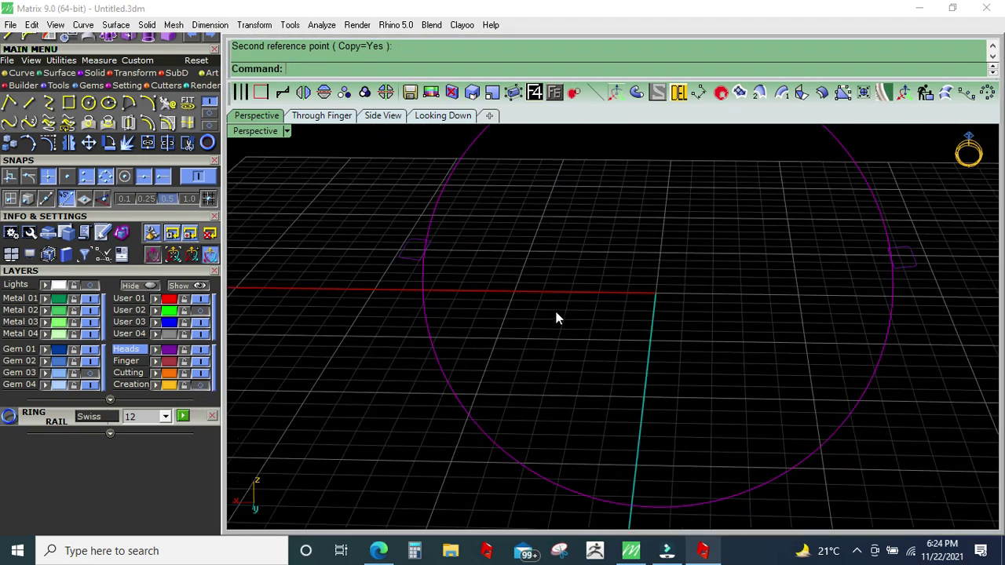
# Step: Sweep1 both profiles along the circle to form the rectangular shank band
pyautogui.click(783, 93)
pyautogui.moveTo(338, 330); pyautogui.dragTo(994, 167)
pyautogui.press('Return')
pyautogui.press('Return')
pyautogui.press('Return')
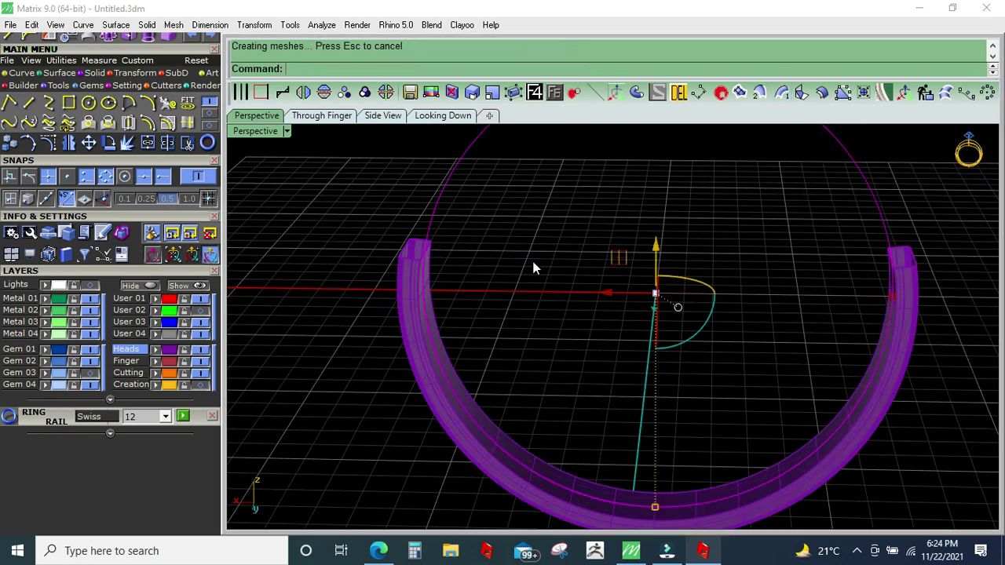
pyautogui.moveTo(525, 250); pyautogui.dragTo(478, 387, button='right')
# Step: Delete the leftover construction curves and show the ring top's layer again
pyautogui.hotkey('ctrl', 'a')
pyautogui.keyDown('ctrl'); pyautogui.click(436, 413); pyautogui.keyUp('ctrl')
pyautogui.press('Delete')
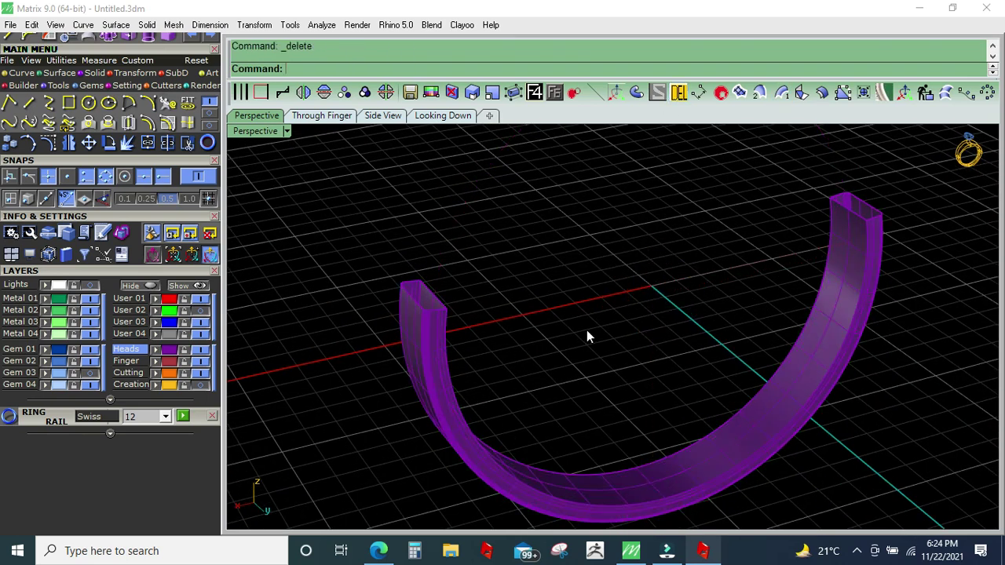
pyautogui.hotkey('ctrl', 'a')
pyautogui.click(192, 385)
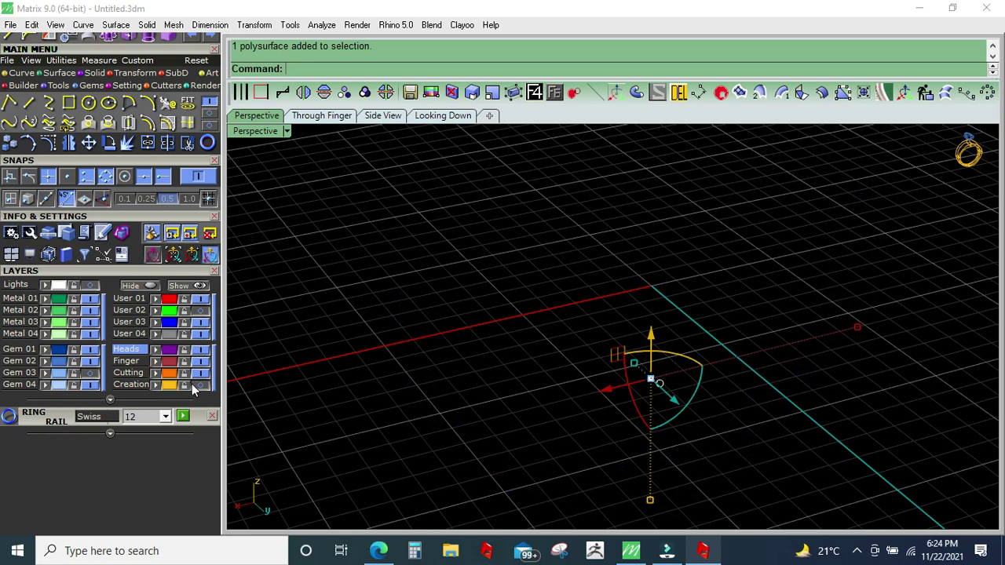
pyautogui.click(192, 386)
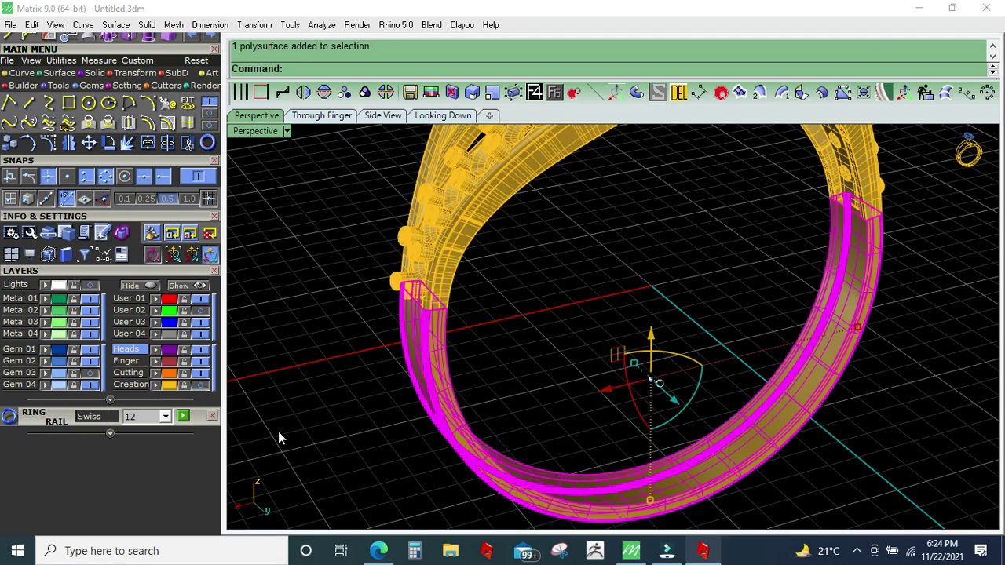
# Step: Cap the open ends of the shank band, then reselect the band
pyautogui.click(95, 73)
pyautogui.click(128, 108)
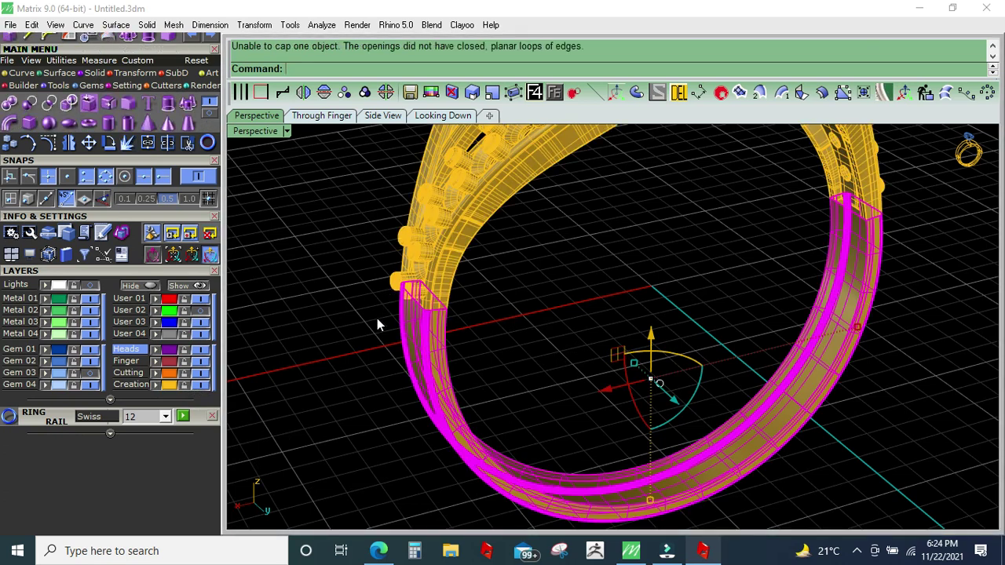
pyautogui.click(365, 344)
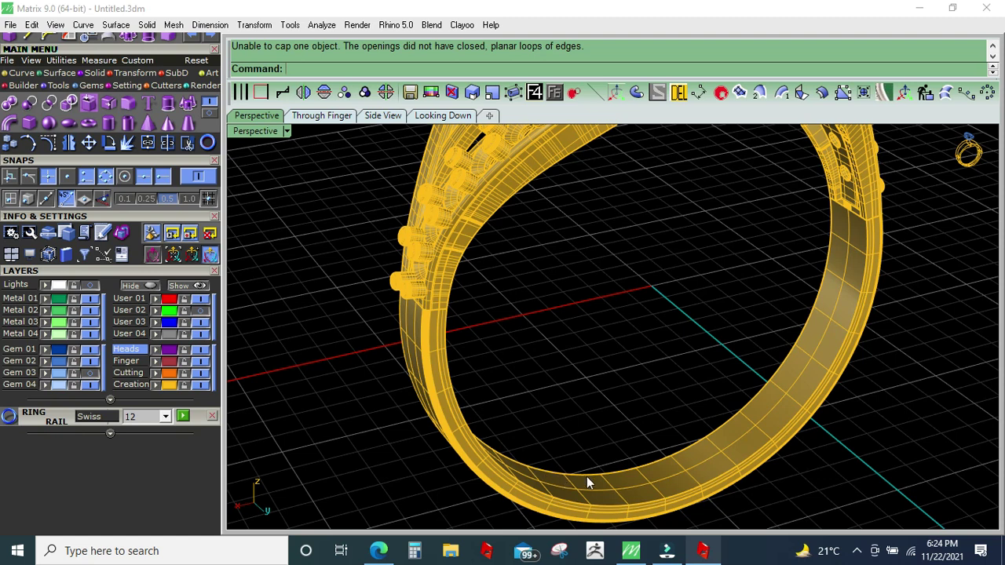
pyautogui.click(648, 479)
# Step: Retry capping the band ends, then deselect and zoom out on the ring
pyautogui.click(88, 103)
pyautogui.click(365, 278)
pyautogui.scroll(-6, 454, 325)
pyautogui.moveTo(488, 382); pyautogui.dragTo(471, 370, button='right')
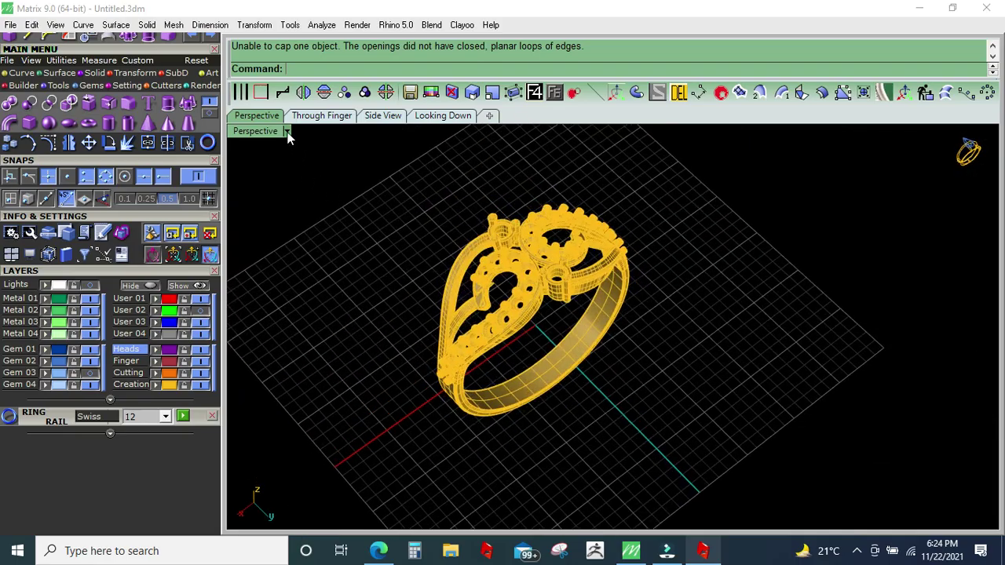
# Step: Switch the Perspective viewport to Machine display and orbit to present the ring
pyautogui.click(287, 132)
pyautogui.click(364, 289)
pyautogui.moveTo(561, 299)
pyautogui.mouseDown(button='right')
pyautogui.moveTo(445, 375)
pyautogui.moveTo(529, 351)
pyautogui.mouseUp(button='right')
pyautogui.moveTo(621, 281); pyautogui.dragTo(628, 275, button='right')
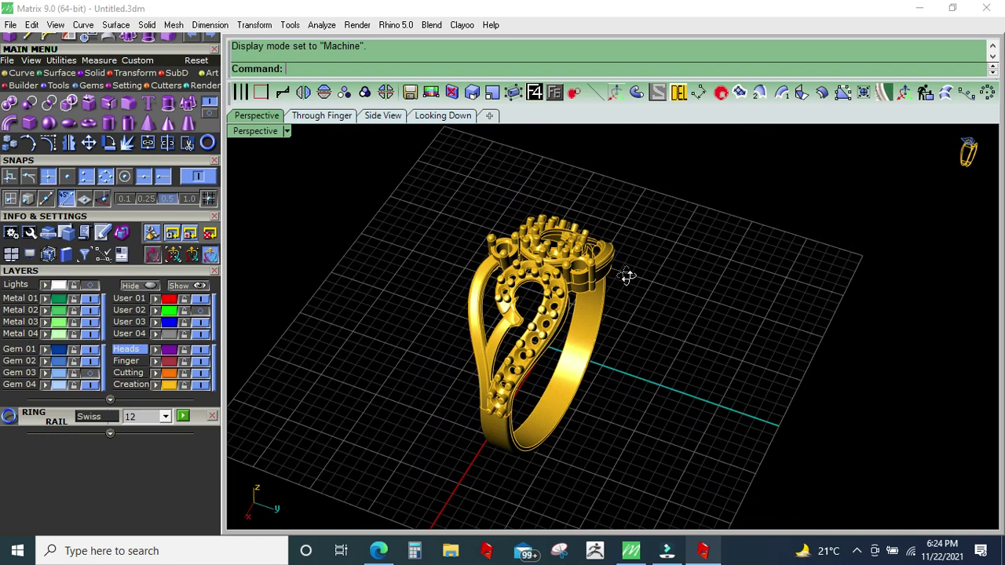